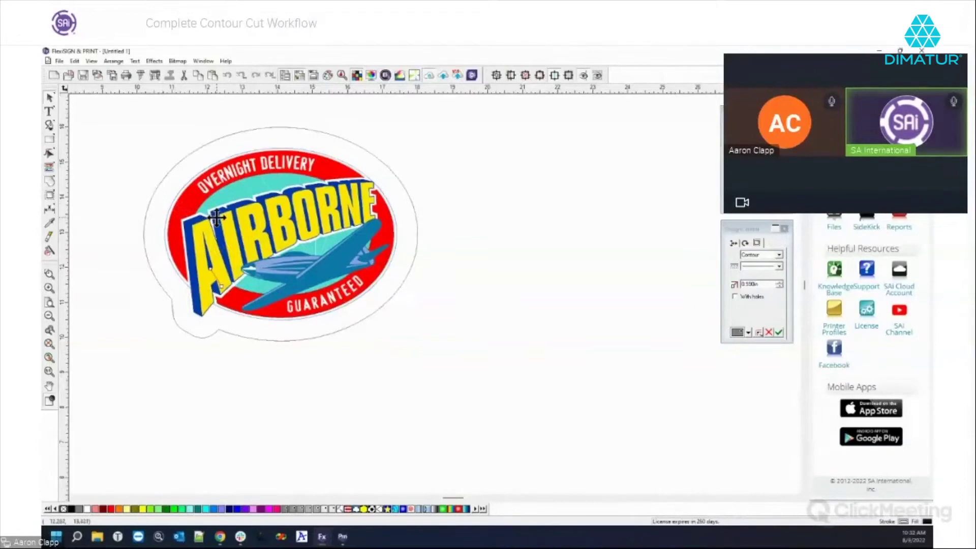
Delete the existing Airborne logo together with its contour and bring the whole blank page into view
{"action": "scroll", "coordinate": [243, 244], "scroll_direction": "down", "scroll_amount": 2}
{"action": "left_click_drag", "start_coordinate": [163, 141], "coordinate": [442, 344]}
{"action": "key", "text": "Delete"}
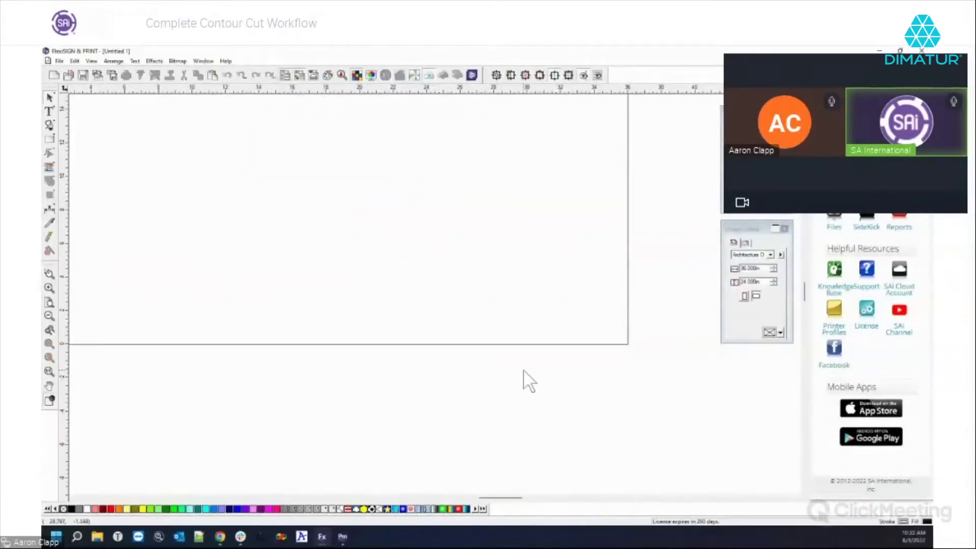
{"action": "scroll", "coordinate": [593, 478], "scroll_direction": "down", "scroll_amount": 2}
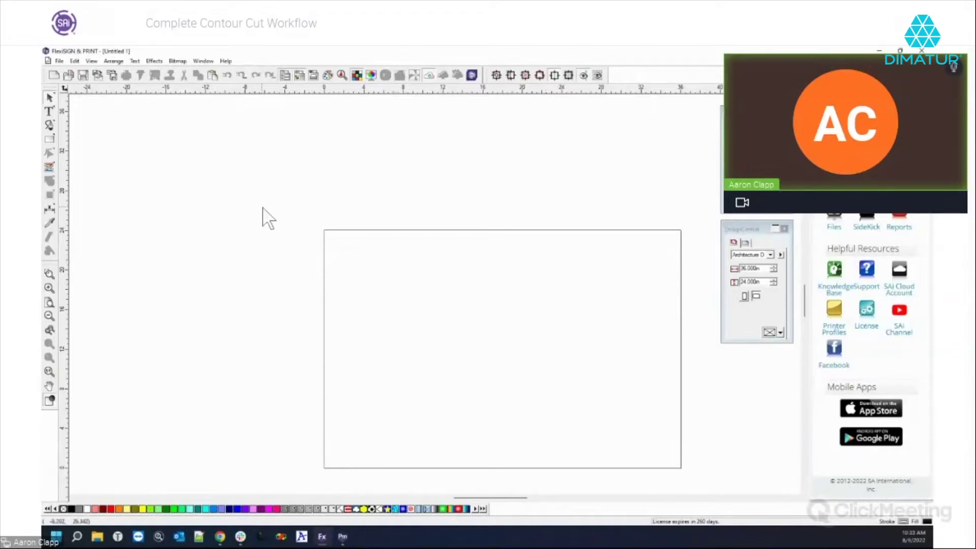
{"action": "scroll", "coordinate": [349, 289], "scroll_direction": "down", "scroll_amount": 2}
{"action": "scroll", "coordinate": [342, 301], "scroll_direction": "down", "scroll_amount": 3, "text": "ctrl"}
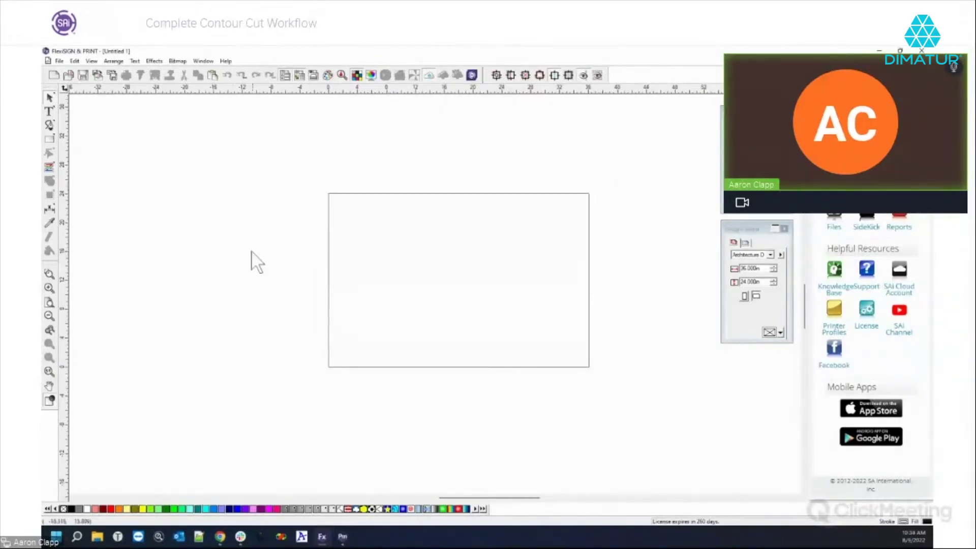
Import Airborne.ai and Point Panic.ai together from the Illustrator folder inside Flexi Samples in Documents
{"action": "left_click", "coordinate": [59, 61]}
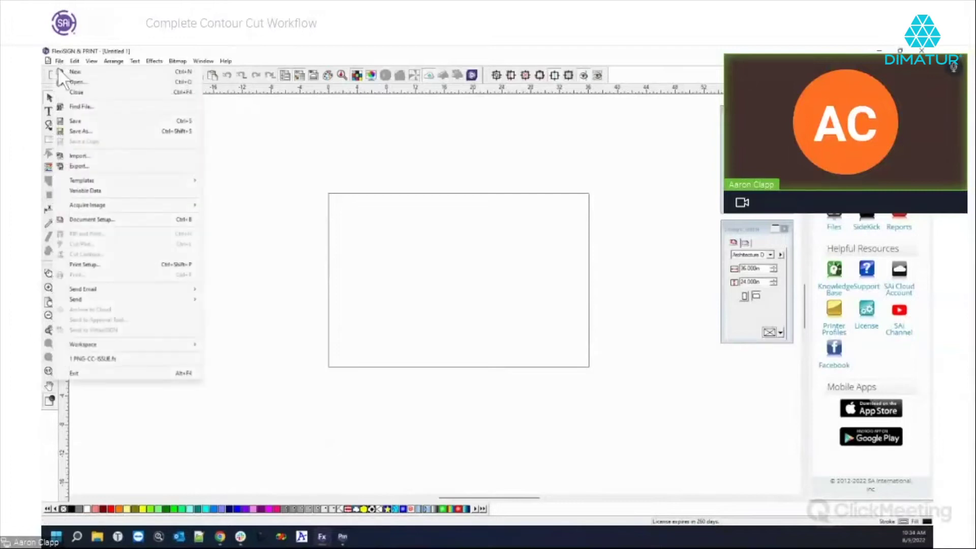
{"action": "left_click", "coordinate": [87, 156]}
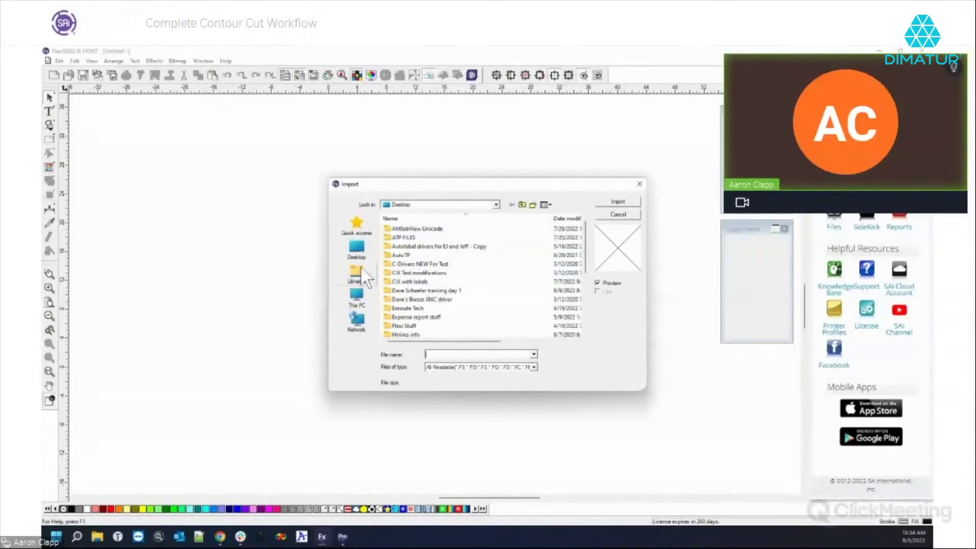
{"action": "left_click", "coordinate": [358, 231]}
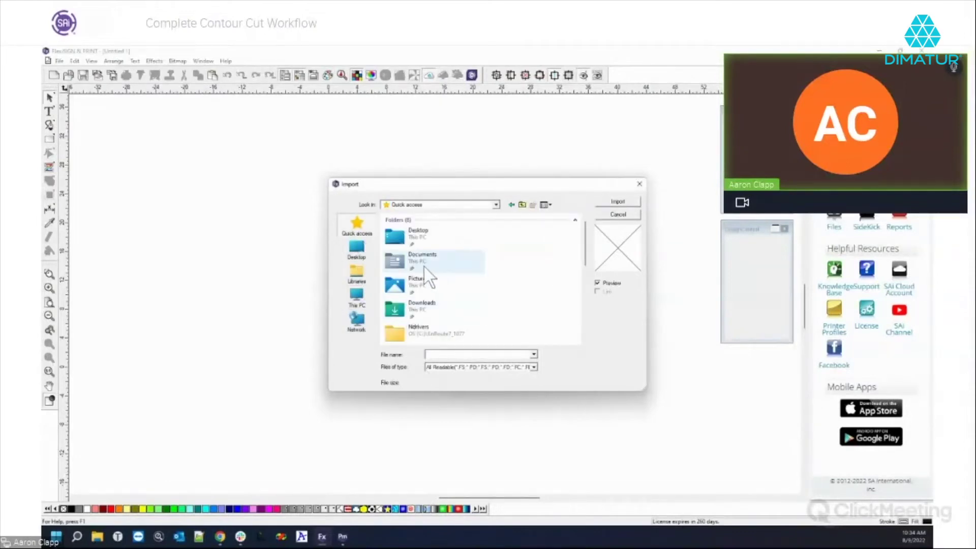
{"action": "double_click", "coordinate": [401, 261]}
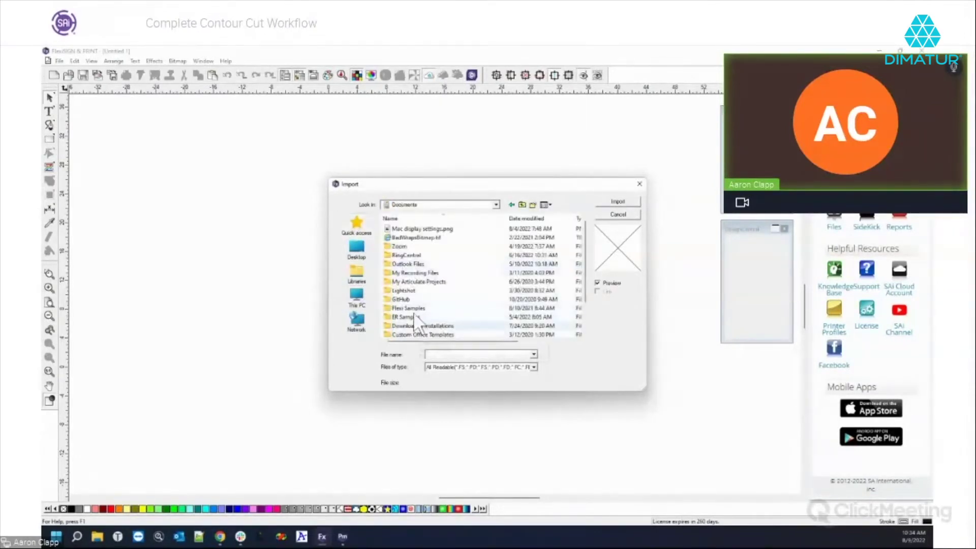
{"action": "double_click", "coordinate": [416, 310]}
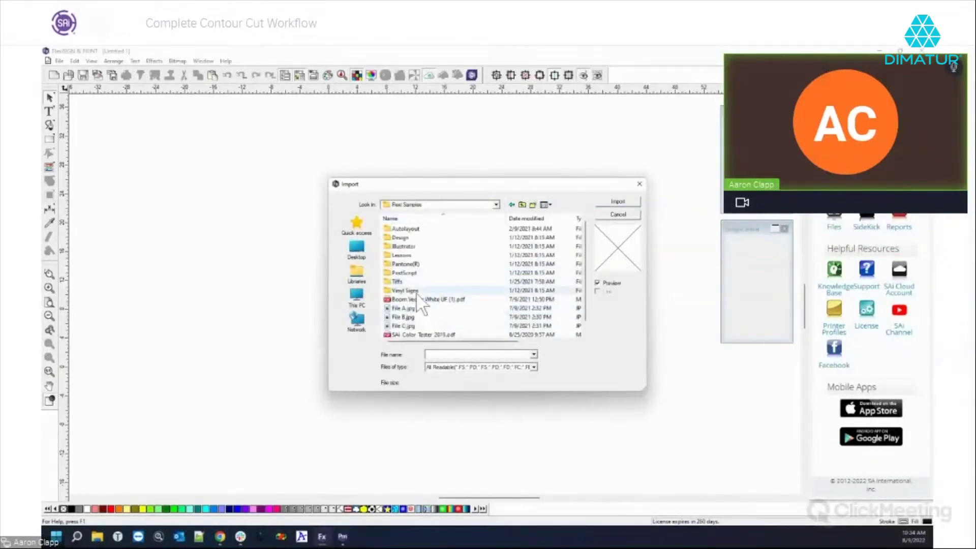
{"action": "double_click", "coordinate": [407, 246]}
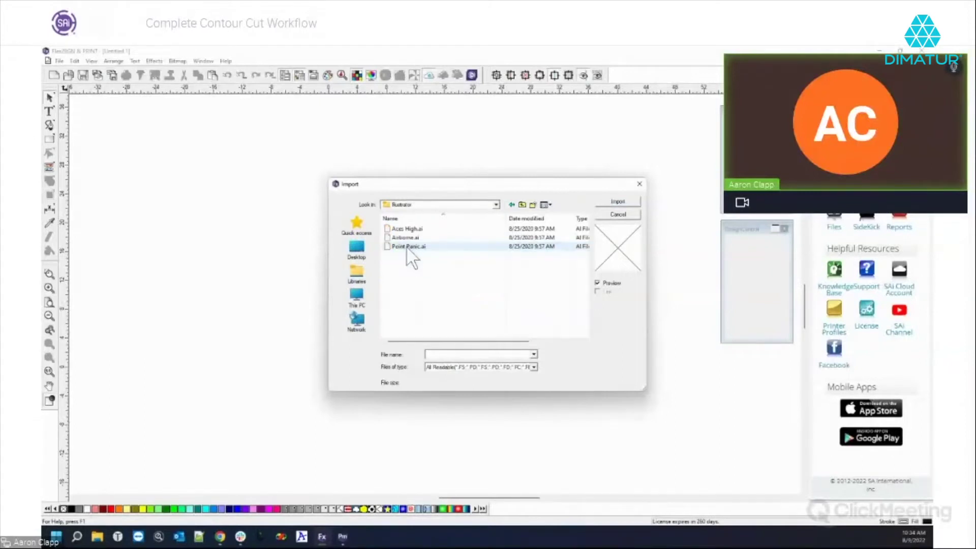
{"action": "left_click", "coordinate": [410, 236], "text": "shift"}
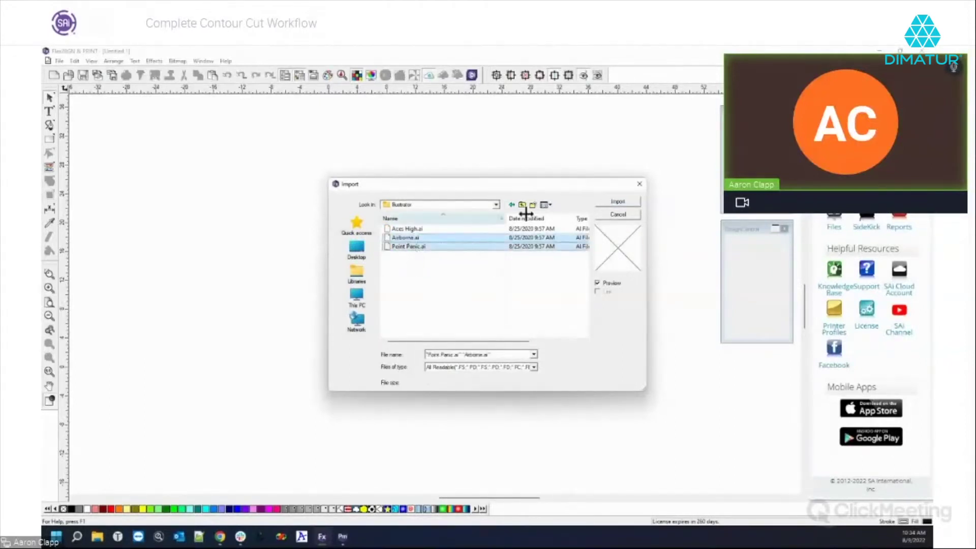
{"action": "left_click", "coordinate": [606, 202]}
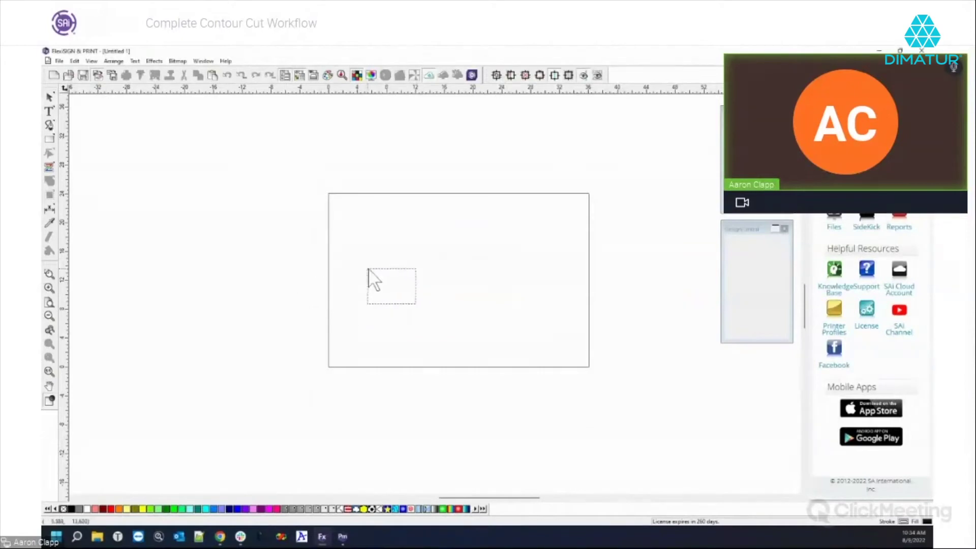
Place the two imported designs side by side on the page and shift Point Panic slightly closer to Airborne
{"action": "left_click", "coordinate": [368, 270]}
{"action": "left_click", "coordinate": [509, 324]}
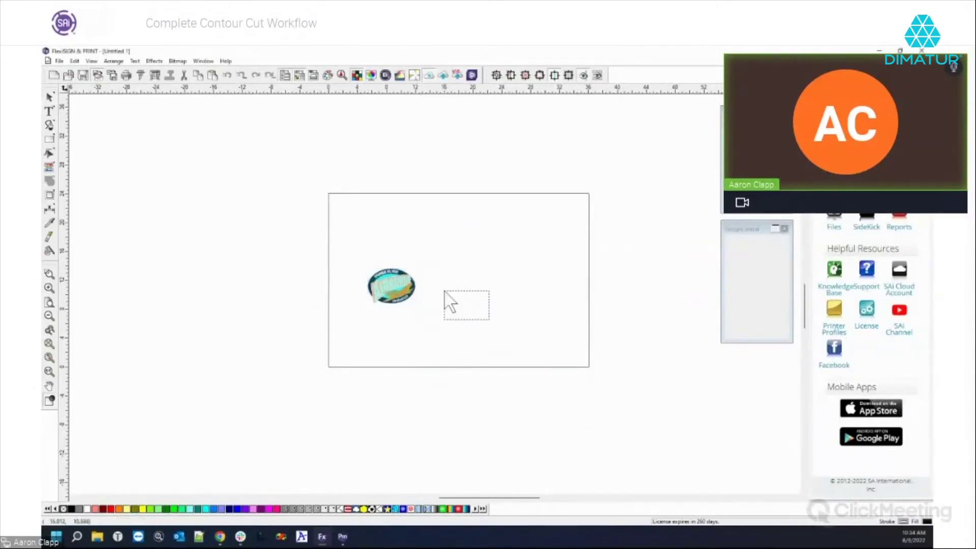
{"action": "left_click", "coordinate": [433, 272]}
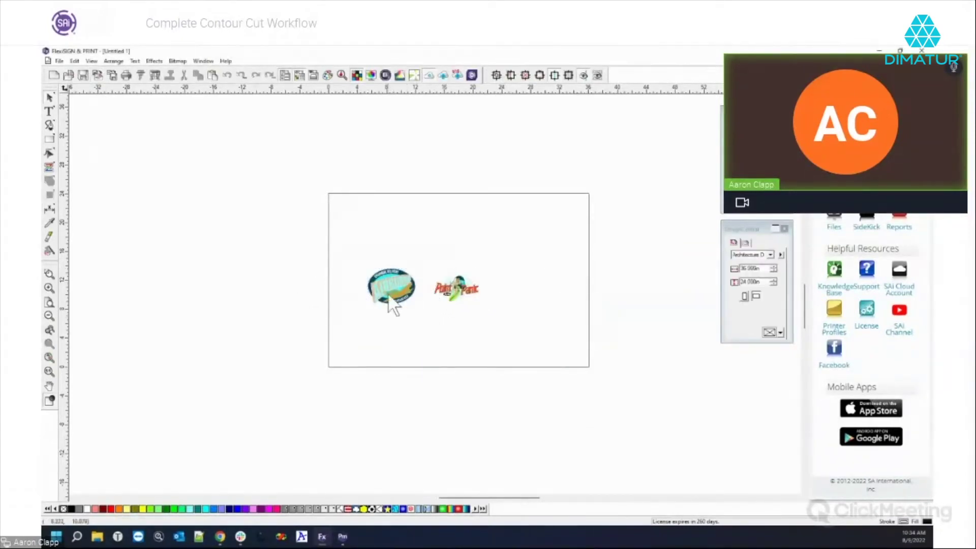
{"action": "scroll", "coordinate": [389, 287], "scroll_direction": "up", "scroll_amount": 4}
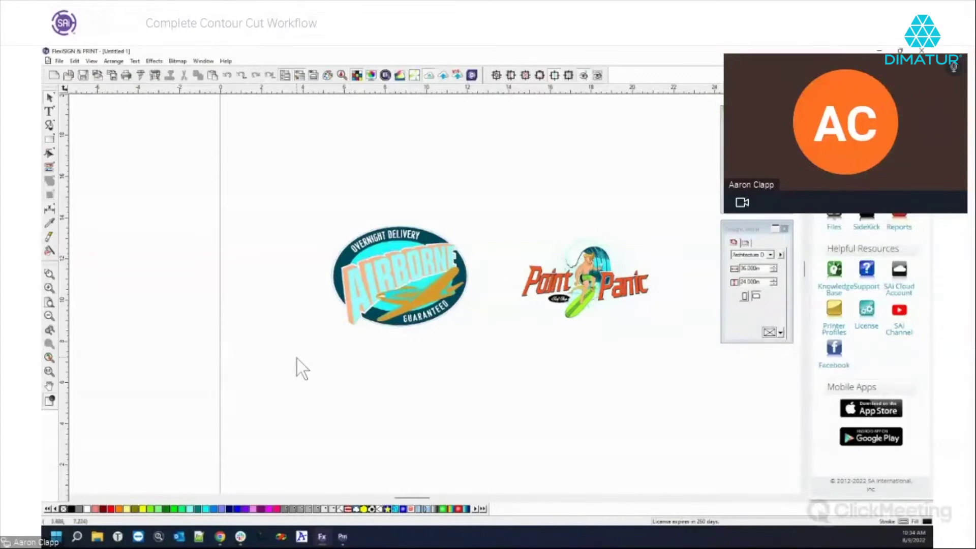
{"action": "left_click_drag", "start_coordinate": [493, 203], "coordinate": [686, 356]}
{"action": "left_click_drag", "start_coordinate": [599, 285], "coordinate": [571, 285]}
{"action": "left_click", "coordinate": [609, 395]}
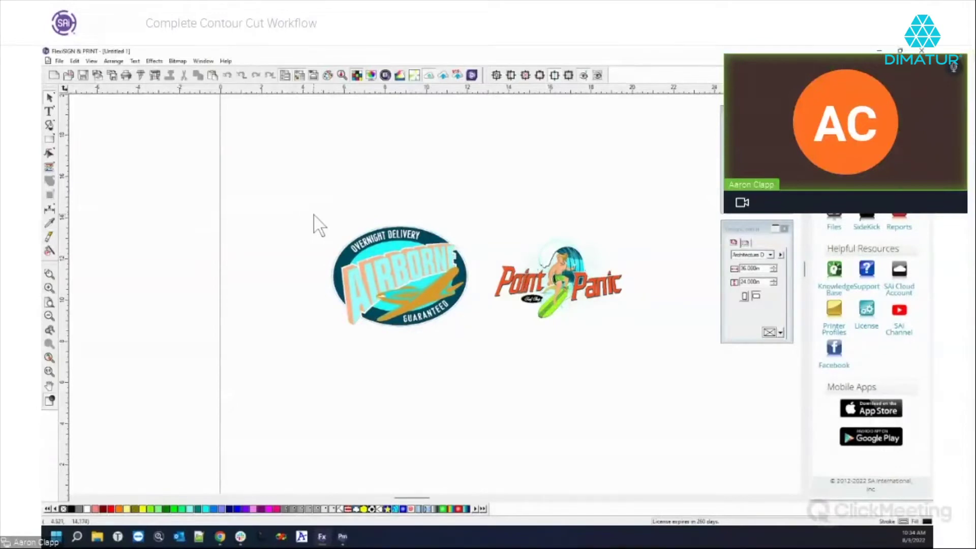
Add a Contour Cut of the Contour type around the whole Airborne design
{"action": "left_click", "coordinate": [554, 265]}
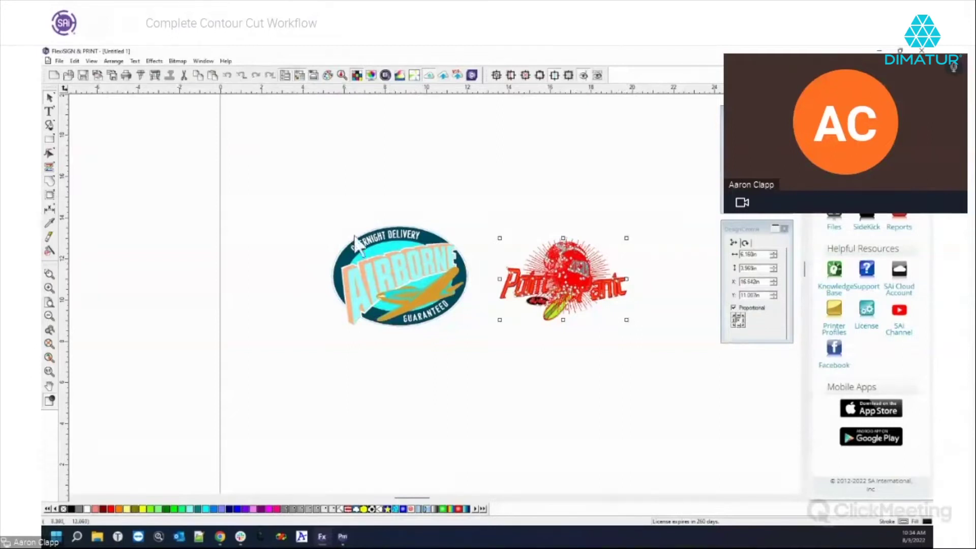
{"action": "left_click_drag", "start_coordinate": [310, 200], "coordinate": [481, 380]}
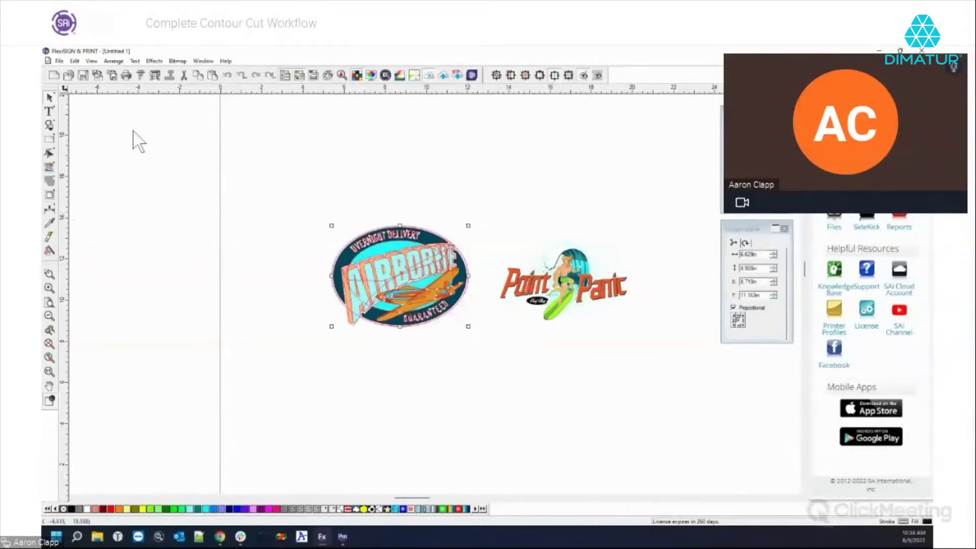
{"action": "left_click", "coordinate": [158, 61]}
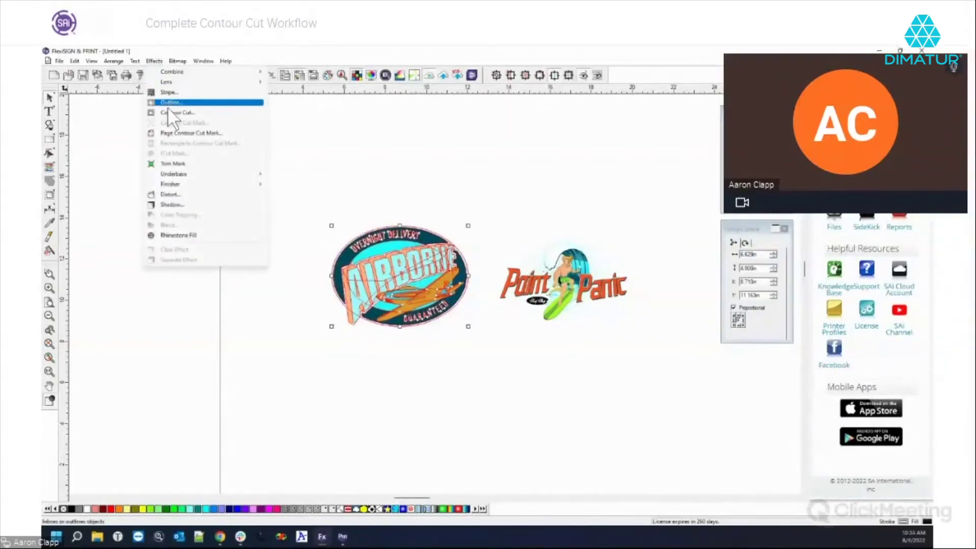
{"action": "left_click", "coordinate": [167, 113]}
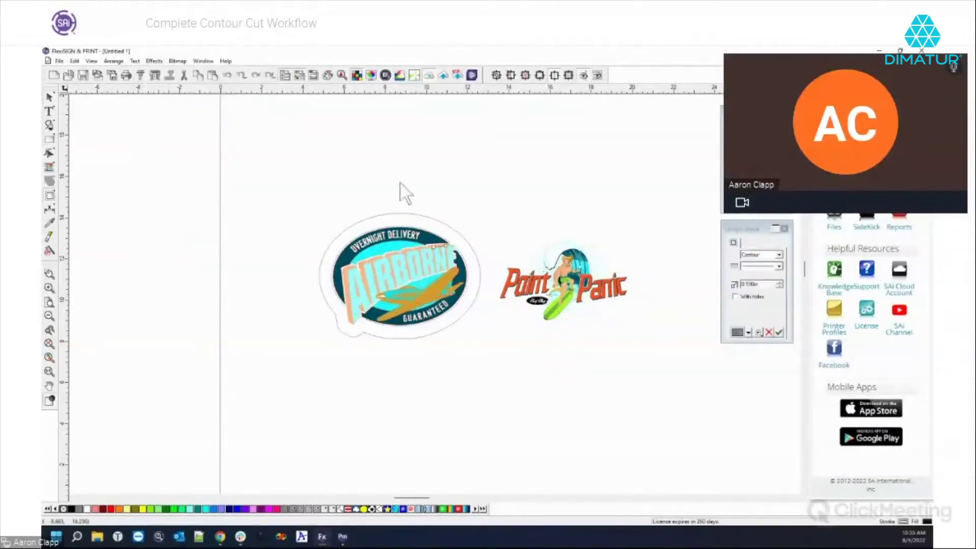
{"action": "left_click_drag", "start_coordinate": [701, 196], "coordinate": [675, 112]}
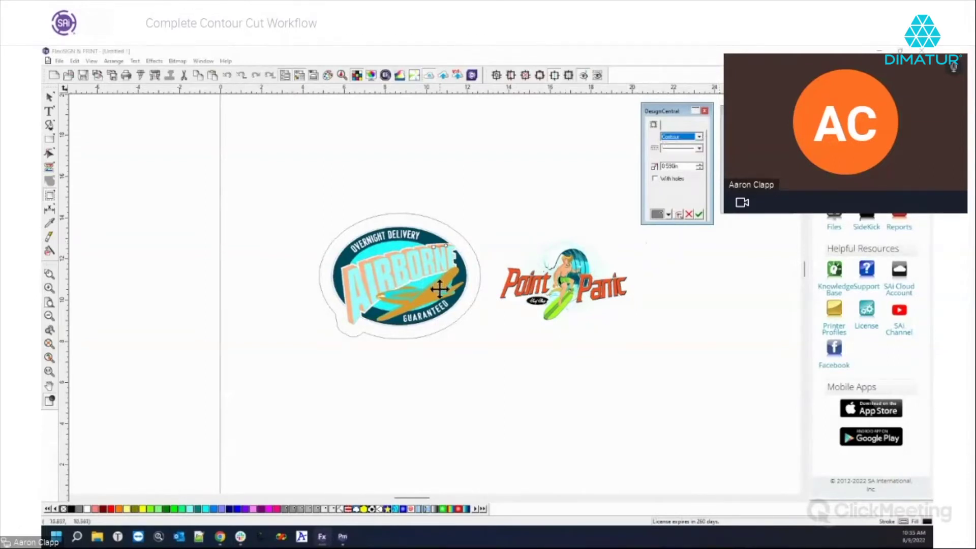
Set the Airborne contour cut offset to 0.010 in, inspect the gap up close and reopen the offset value for editing
{"action": "double_click", "coordinate": [698, 167]}
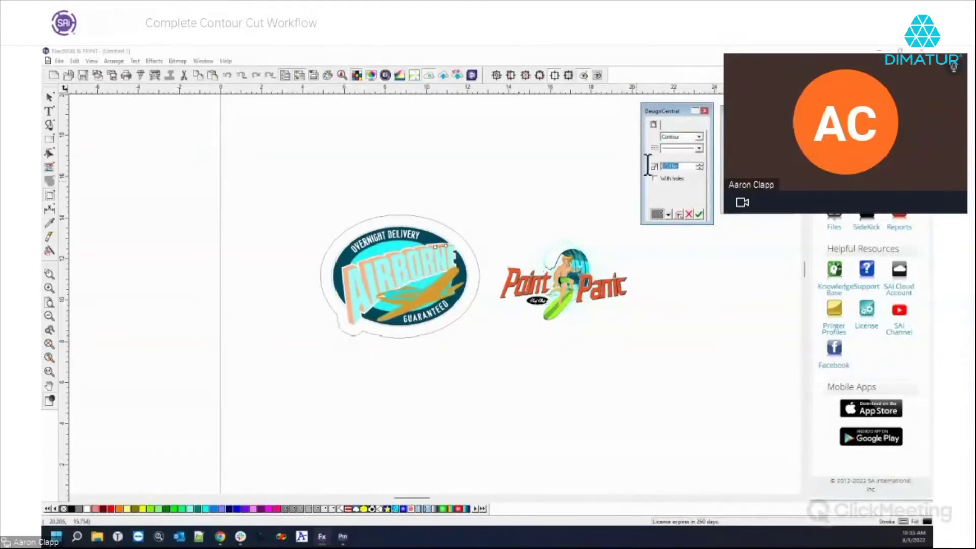
{"action": "type", "text": ".01"}
{"action": "key", "text": "Return"}
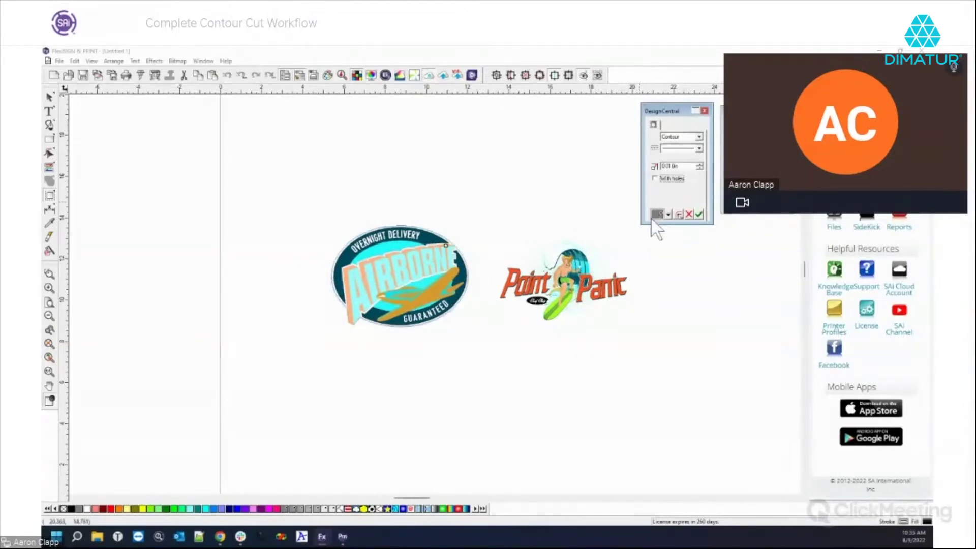
{"action": "scroll", "coordinate": [461, 321], "scroll_direction": "up", "scroll_amount": 5}
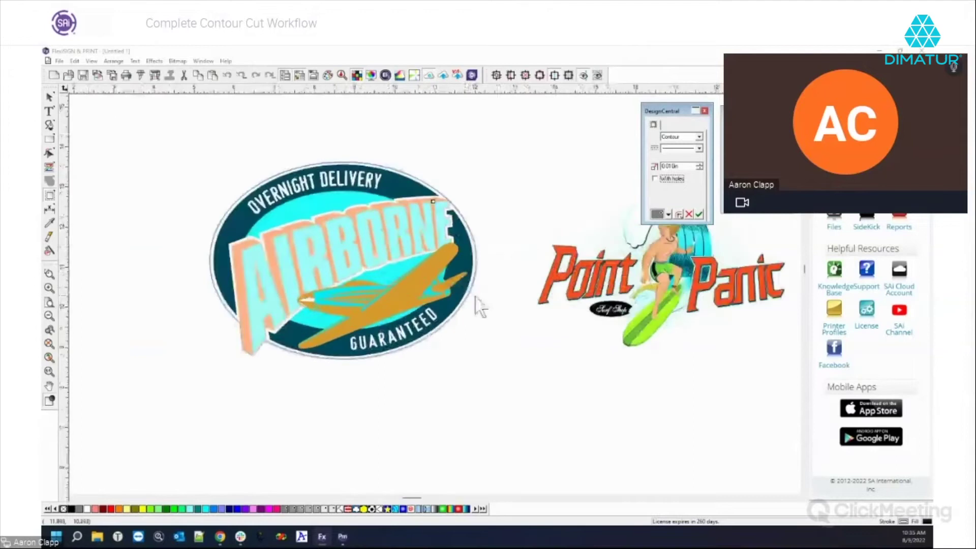
{"action": "scroll", "coordinate": [473, 315], "scroll_direction": "up", "scroll_amount": 3}
{"action": "double_click", "coordinate": [673, 166]}
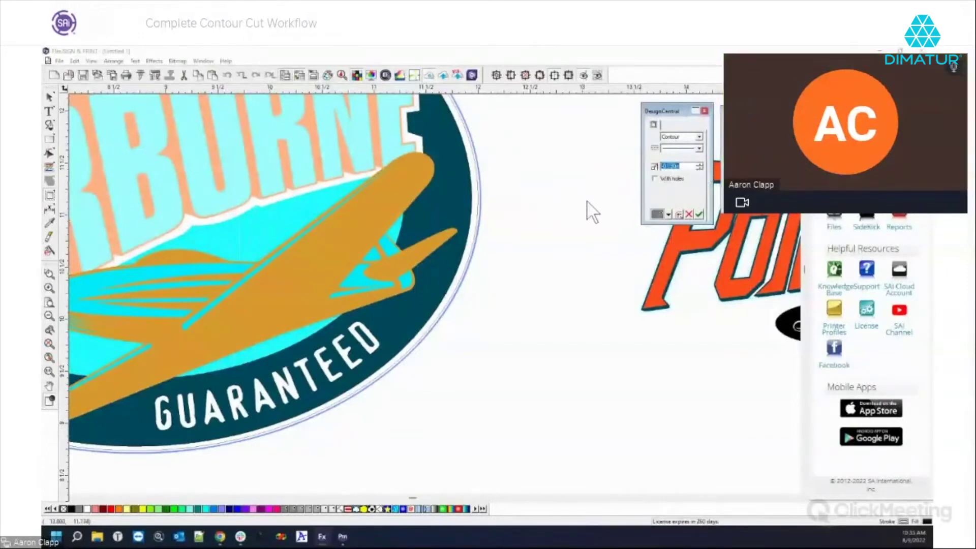
{"action": "scroll", "coordinate": [563, 280], "scroll_direction": "down", "scroll_amount": 1}
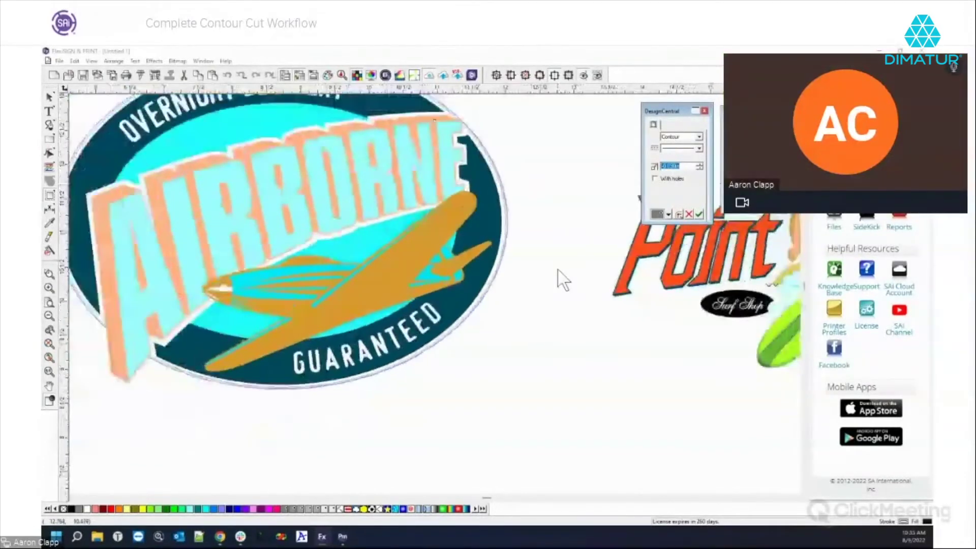
{"action": "scroll", "coordinate": [563, 280], "scroll_direction": "down", "scroll_amount": 1}
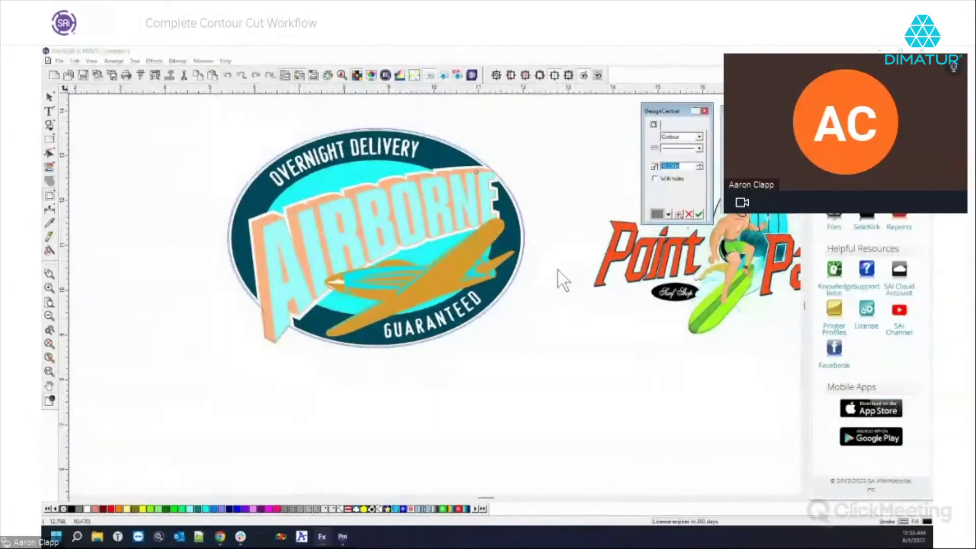
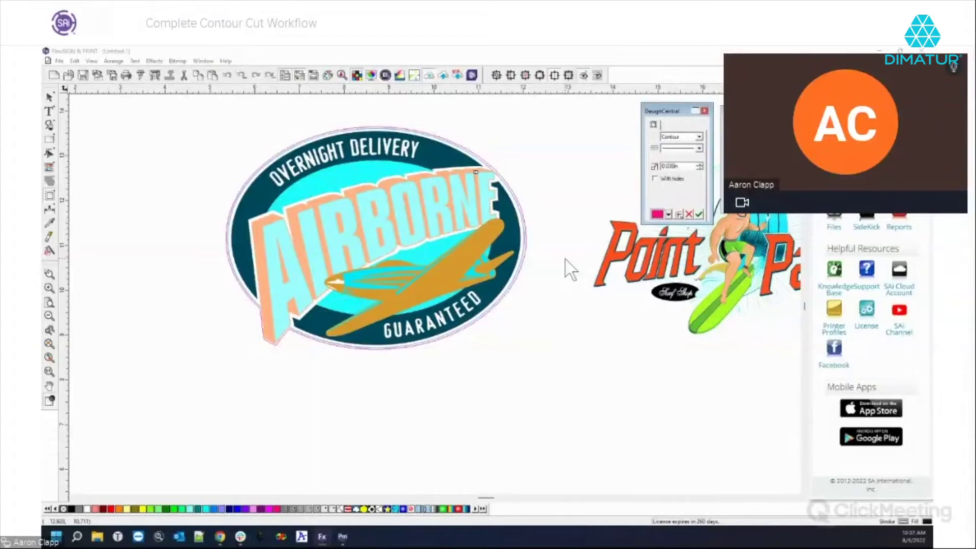
Assign a CutContour spot color to the Airborne contour, check the other cut colors and apply the contour cut
{"action": "left_click", "coordinate": [668, 215]}
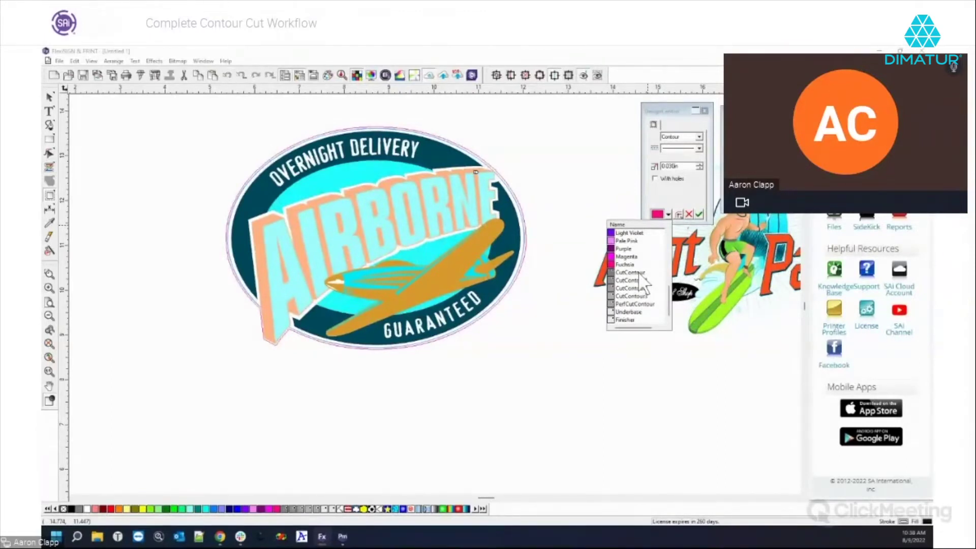
{"action": "left_click", "coordinate": [643, 282]}
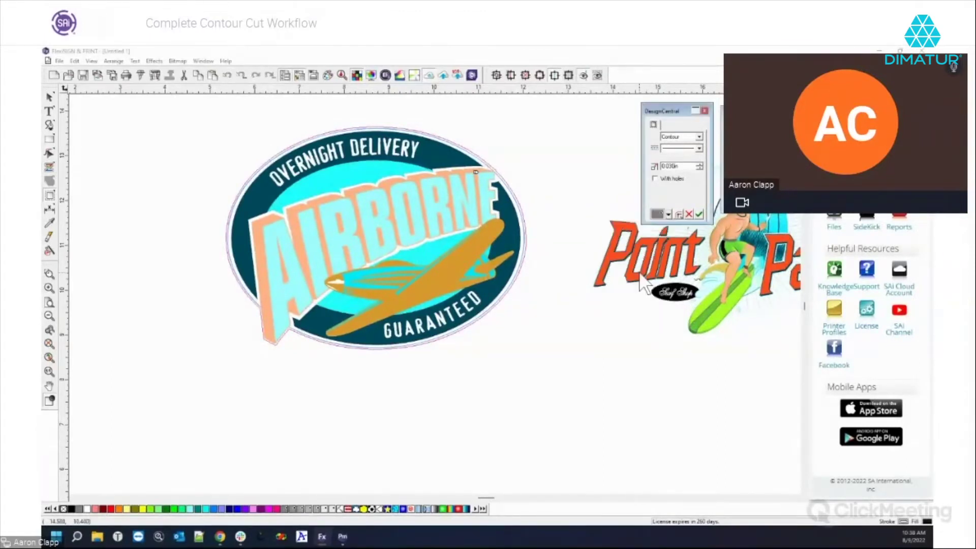
{"action": "left_click", "coordinate": [668, 215]}
{"action": "scroll", "coordinate": [651, 303], "scroll_direction": "down", "scroll_amount": 8}
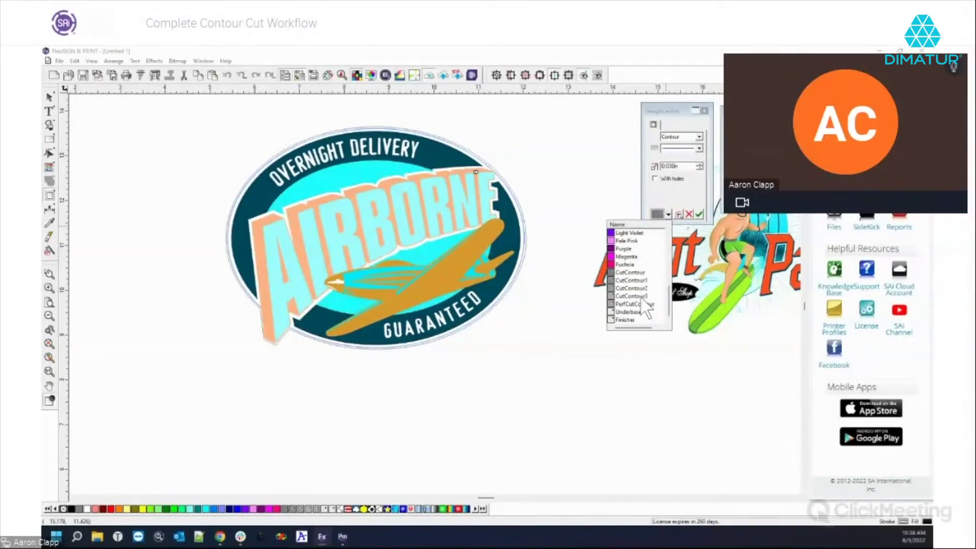
{"action": "left_click", "coordinate": [699, 216]}
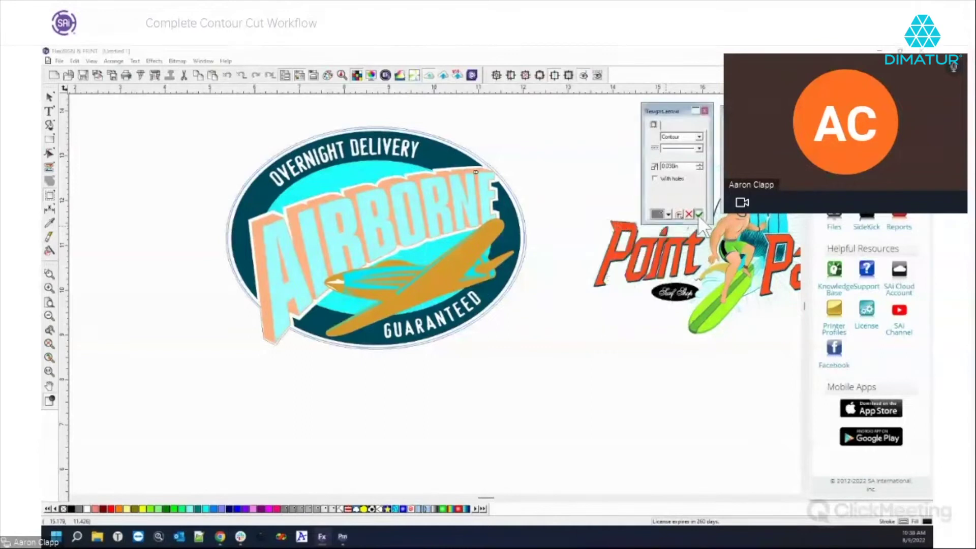
Add a Rectangle cut around the Airborne design with a dashed line and the PerfCutContour spot color
{"action": "left_click", "coordinate": [700, 148]}
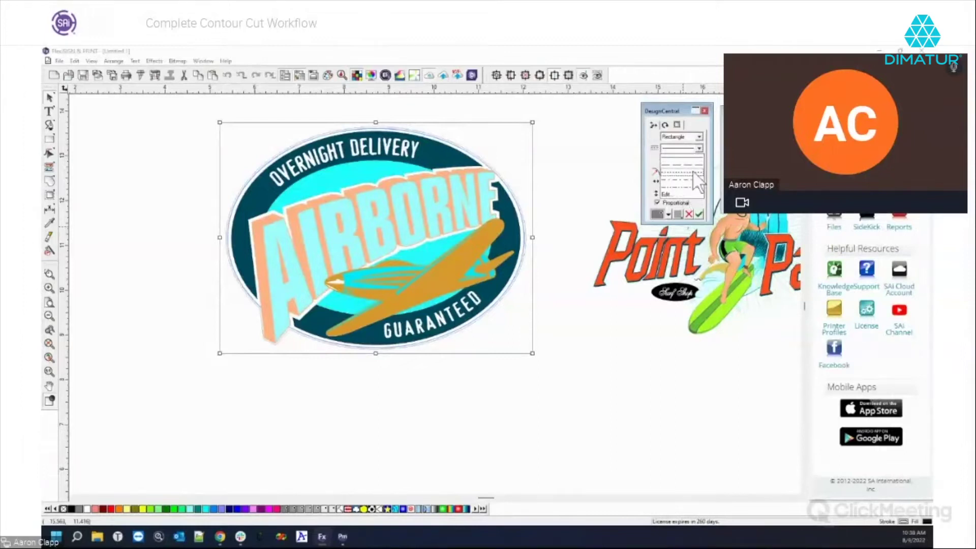
{"action": "left_click", "coordinate": [693, 171]}
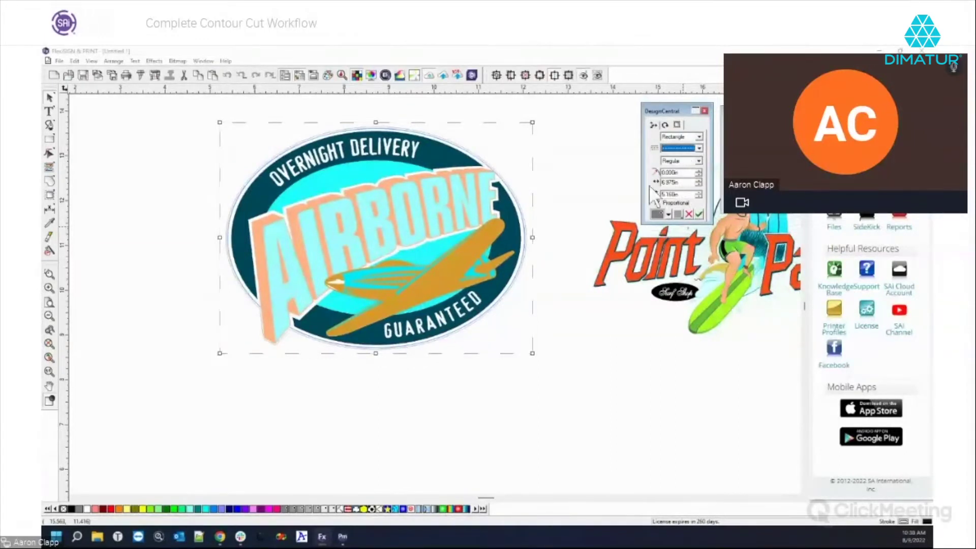
{"action": "left_click", "coordinate": [668, 214]}
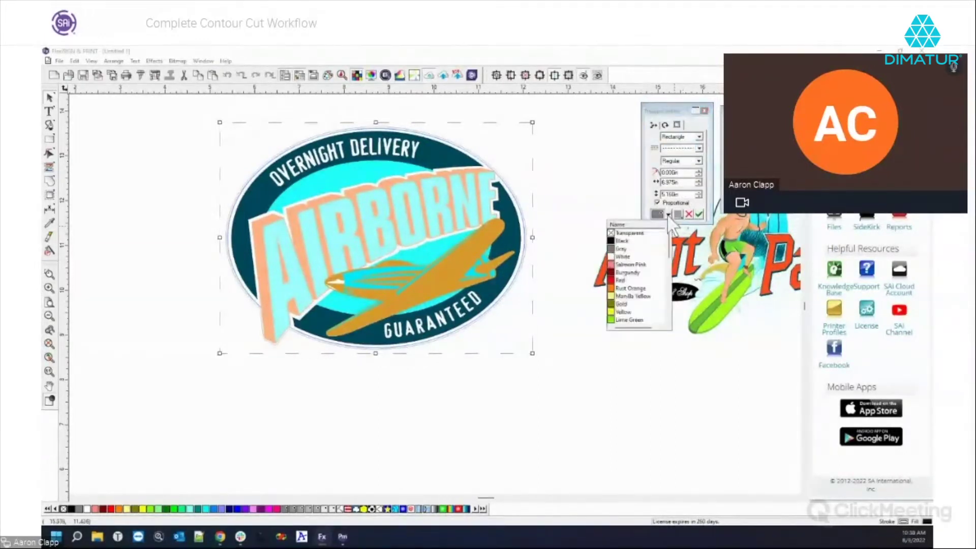
{"action": "scroll", "coordinate": [670, 267], "scroll_direction": "down", "scroll_amount": 3}
{"action": "left_click_drag", "start_coordinate": [669, 268], "coordinate": [669, 301]}
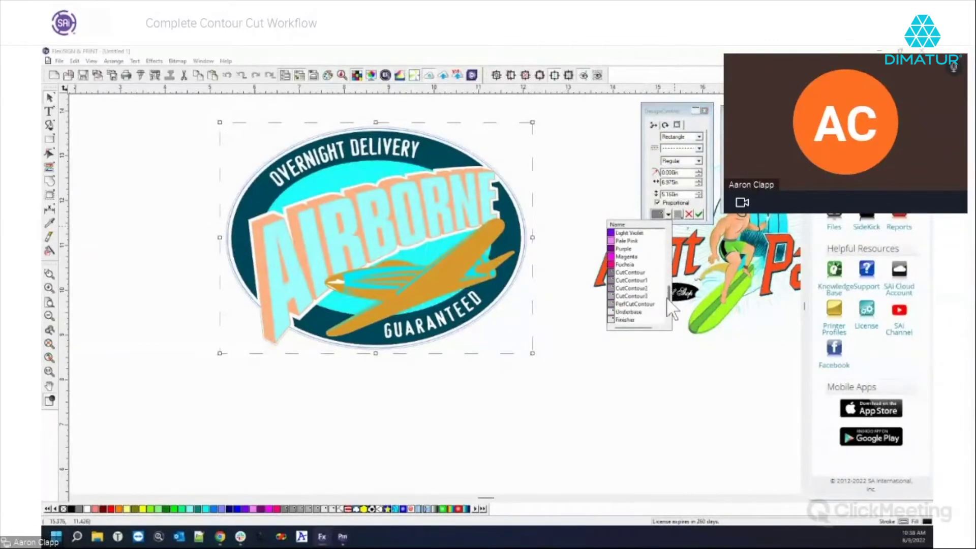
{"action": "left_click", "coordinate": [639, 303]}
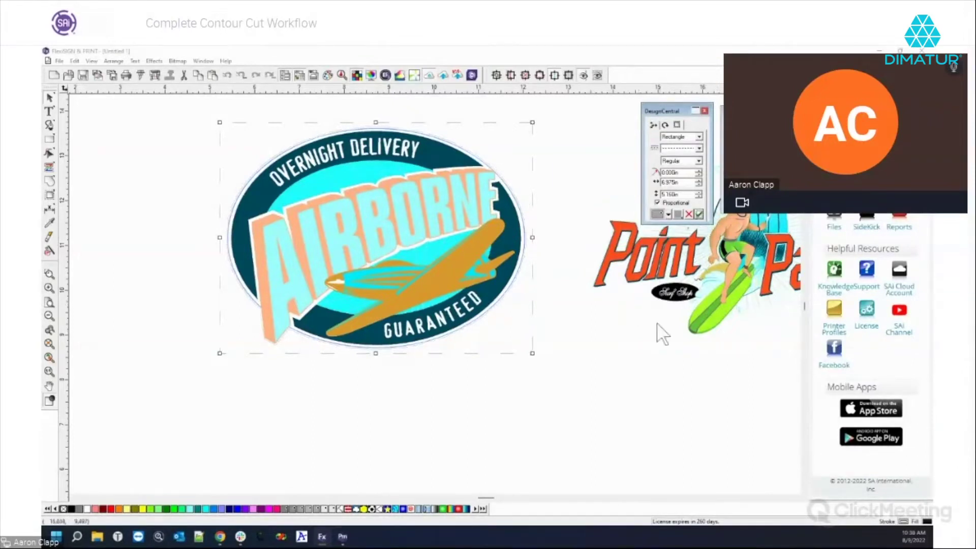
{"action": "left_click", "coordinate": [643, 387]}
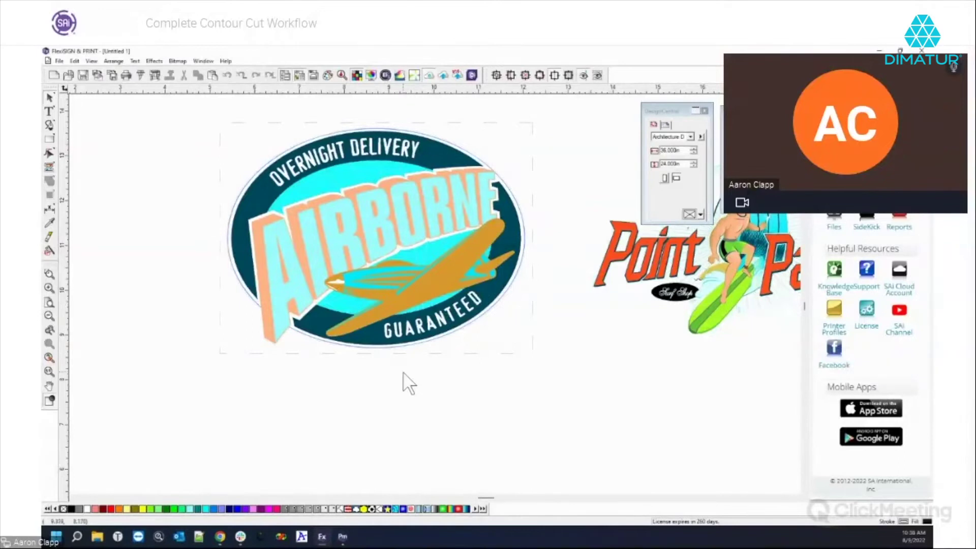
Select the whole Point Panic design and start a Contour Cut around it
{"action": "scroll", "coordinate": [403, 374], "scroll_direction": "down", "scroll_amount": 2}
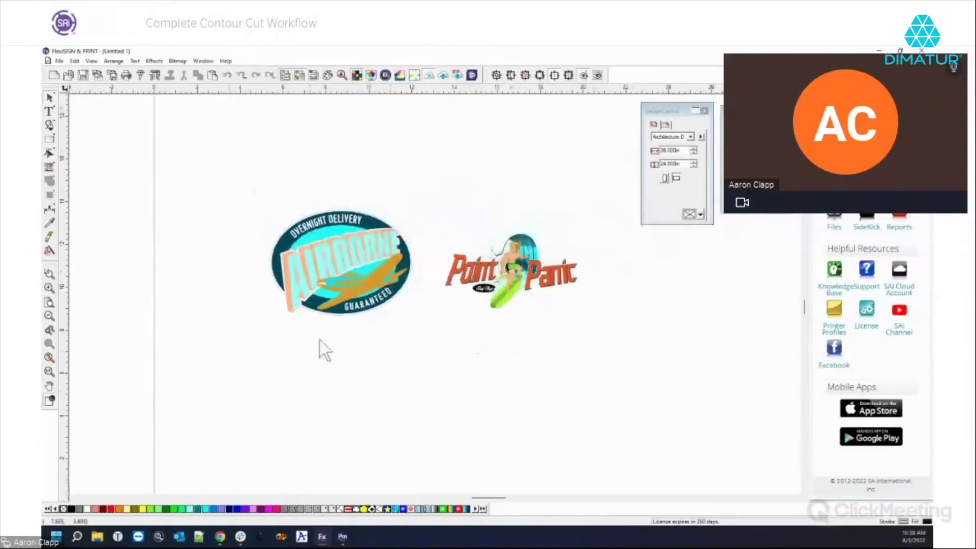
{"action": "scroll", "coordinate": [320, 340], "scroll_direction": "up", "scroll_amount": 2}
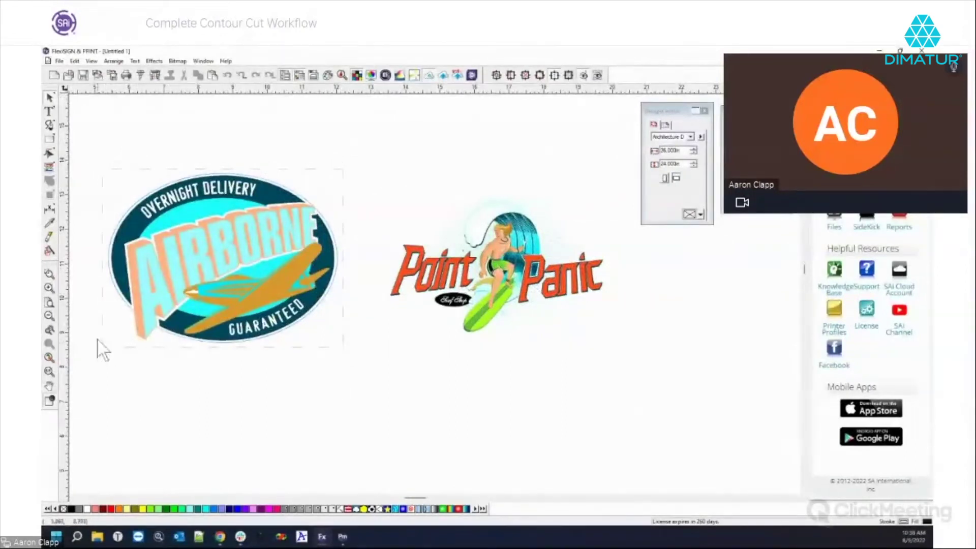
{"action": "left_click_drag", "start_coordinate": [380, 179], "coordinate": [641, 380]}
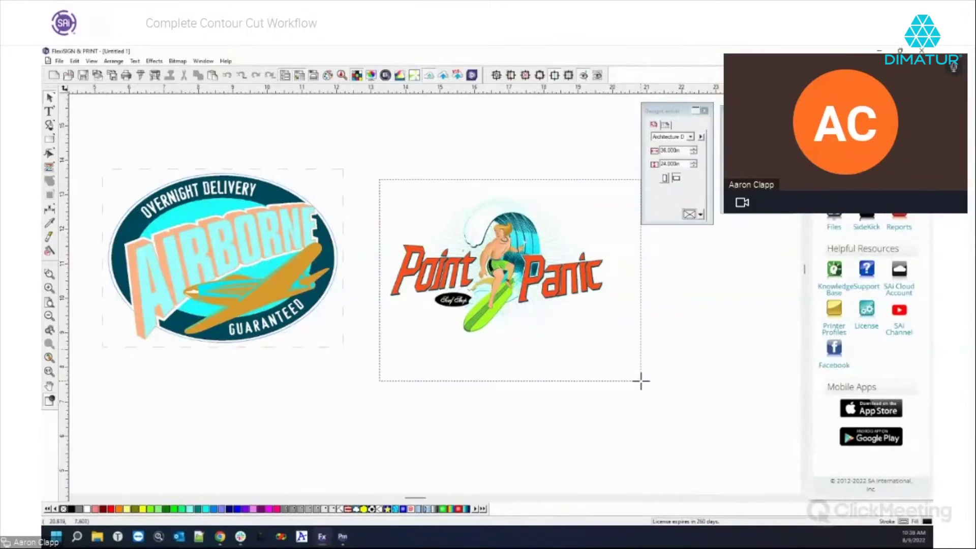
{"action": "left_click_drag", "start_coordinate": [641, 380], "coordinate": [641, 381]}
{"action": "scroll", "coordinate": [560, 259], "scroll_direction": "up", "scroll_amount": 5}
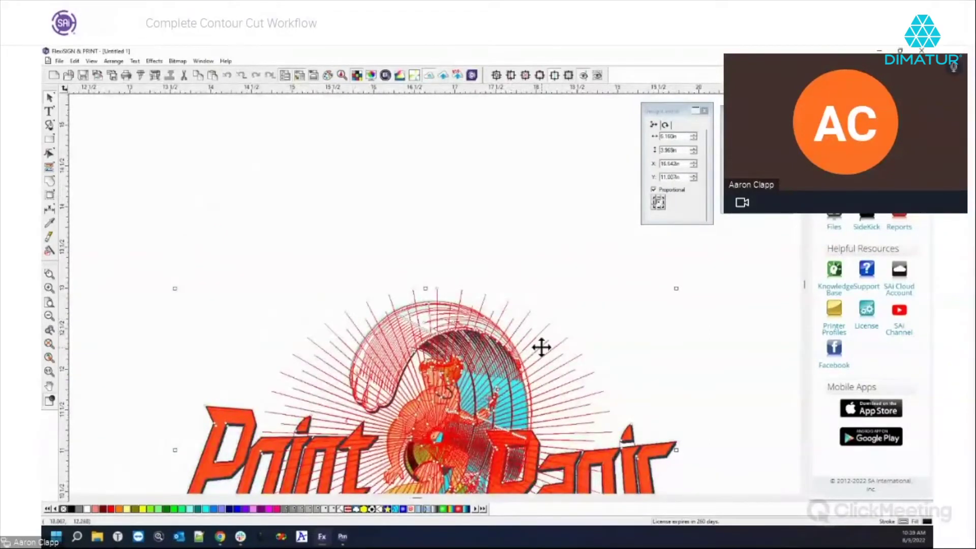
{"action": "scroll", "coordinate": [541, 344], "scroll_direction": "down", "scroll_amount": 2}
{"action": "scroll", "coordinate": [543, 349], "scroll_direction": "down", "scroll_amount": 2}
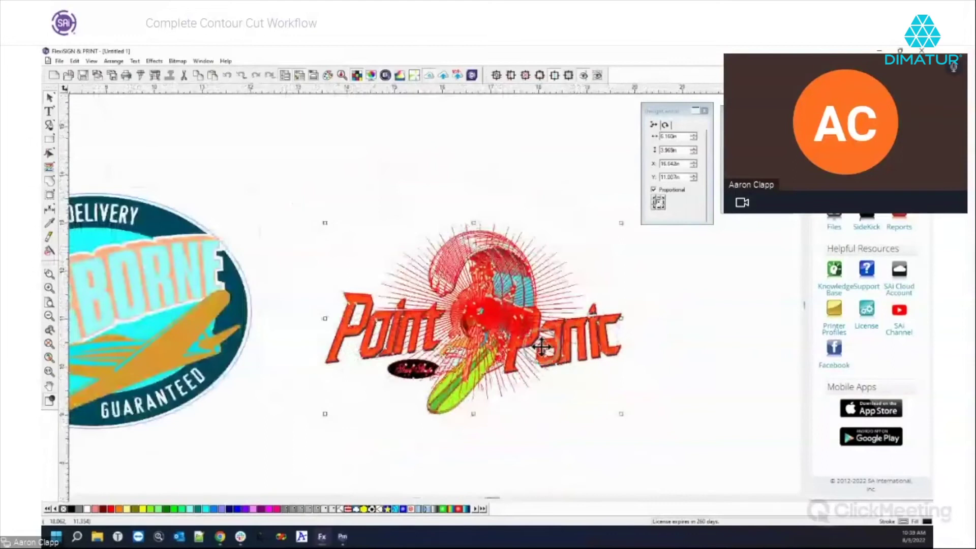
{"action": "left_click", "coordinate": [178, 61]}
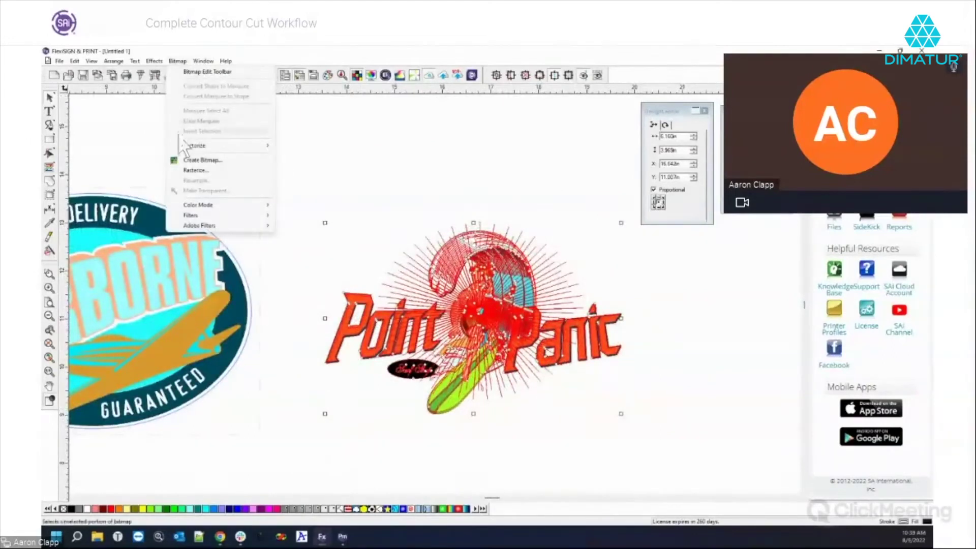
{"action": "mouse_move", "coordinate": [155, 62]}
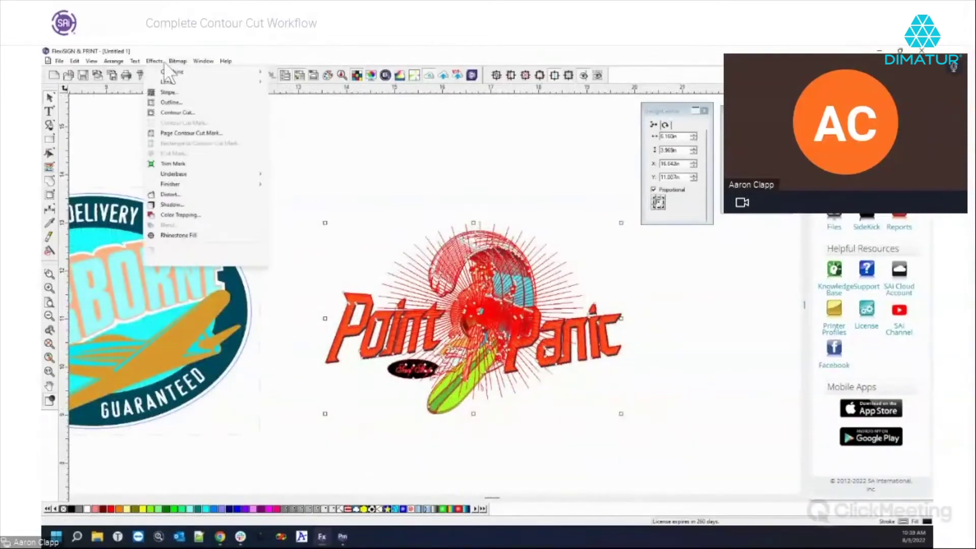
{"action": "left_click", "coordinate": [176, 113]}
Keep the Rectangle type for the Point Panic cut and give it a solid line
{"action": "left_click", "coordinate": [699, 136]}
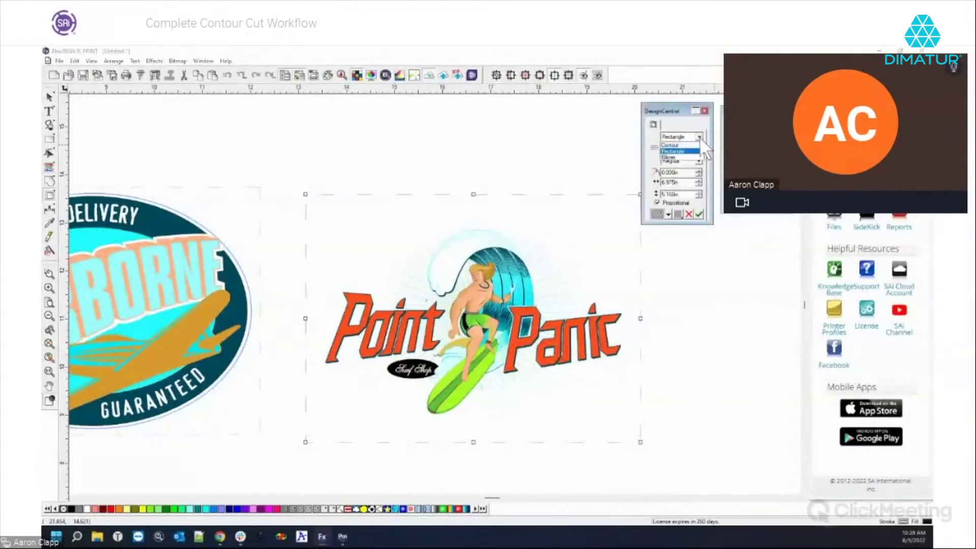
{"action": "left_click", "coordinate": [700, 137]}
{"action": "left_click", "coordinate": [700, 148]}
{"action": "left_click", "coordinate": [692, 159]}
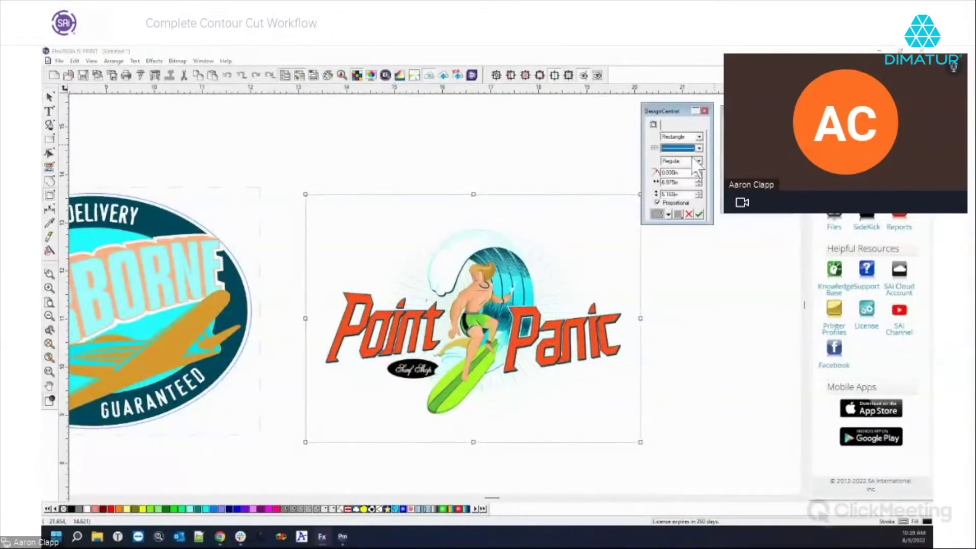
Change the Point Panic cut to the Ellipse type and reduce its width to 6.718 in
{"action": "left_click", "coordinate": [700, 136]}
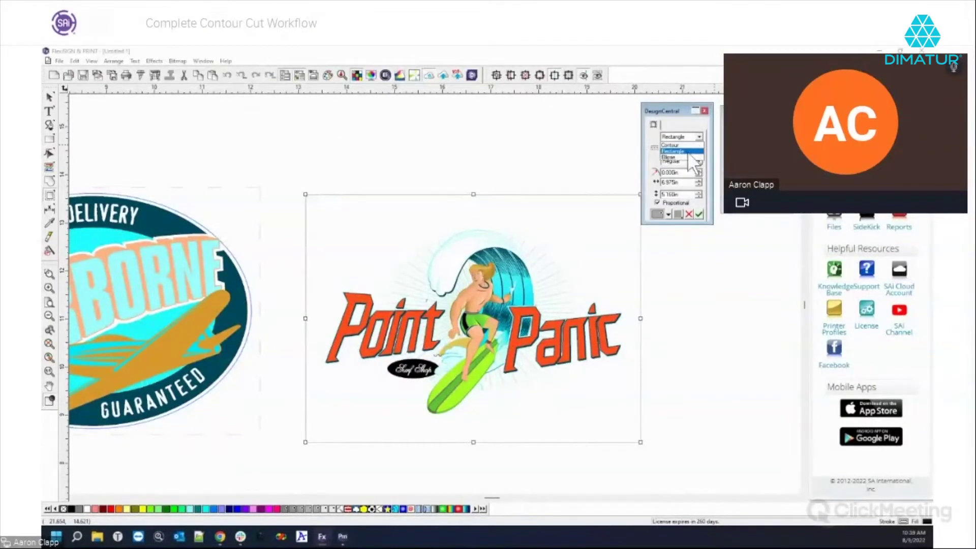
{"action": "left_click", "coordinate": [682, 158]}
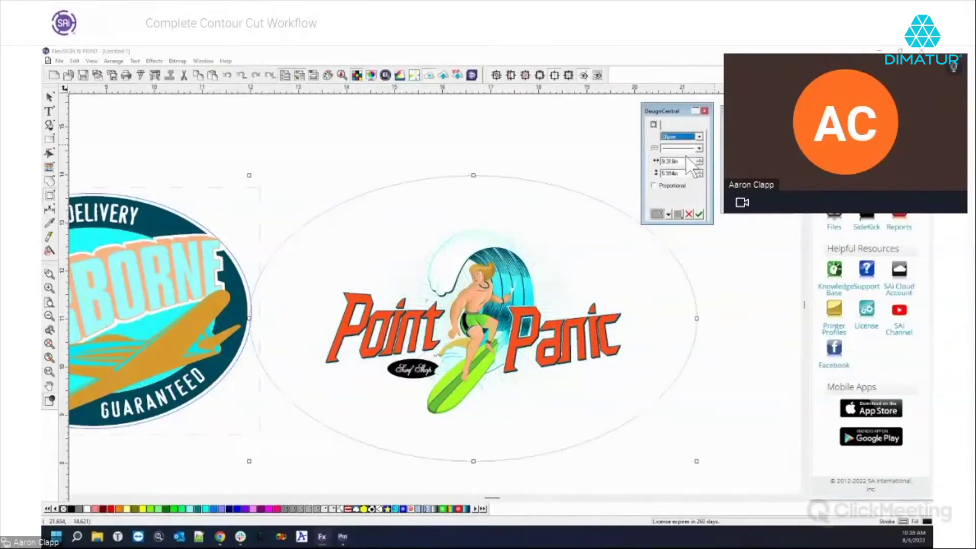
{"action": "left_click", "coordinate": [699, 176]}
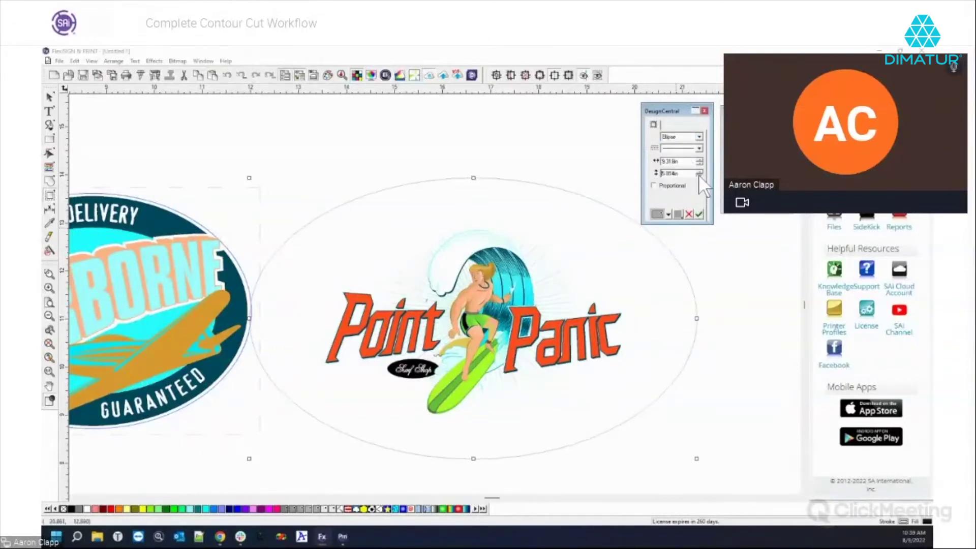
{"action": "left_click", "coordinate": [700, 164]}
{"action": "left_click_drag", "start_coordinate": [700, 163], "coordinate": [699, 163]}
{"action": "left_click", "coordinate": [699, 160]}
{"action": "left_click", "coordinate": [700, 159]}
{"action": "left_click", "coordinate": [700, 159]}
Adjust the Point Panic ellipse to 4.654 in high, widen it slightly, and cancel the contour cut
{"action": "left_click", "coordinate": [701, 171]}
{"action": "left_click", "coordinate": [700, 175]}
{"action": "left_click", "coordinate": [699, 175]}
{"action": "left_click", "coordinate": [699, 175]}
{"action": "left_click", "coordinate": [699, 174]}
{"action": "left_click", "coordinate": [700, 175]}
{"action": "left_click", "coordinate": [700, 175]}
{"action": "left_click", "coordinate": [700, 174]}
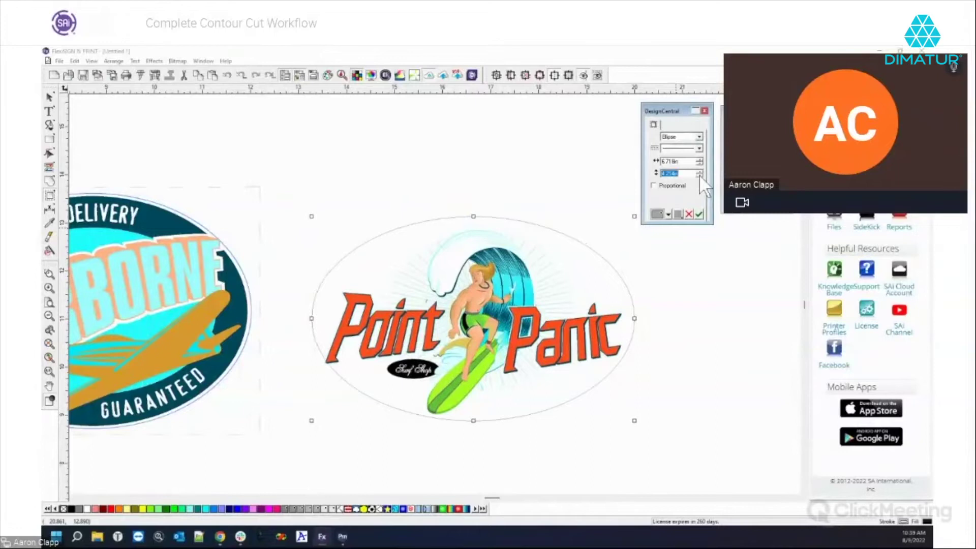
{"action": "left_click", "coordinate": [700, 170]}
{"action": "left_click", "coordinate": [700, 170]}
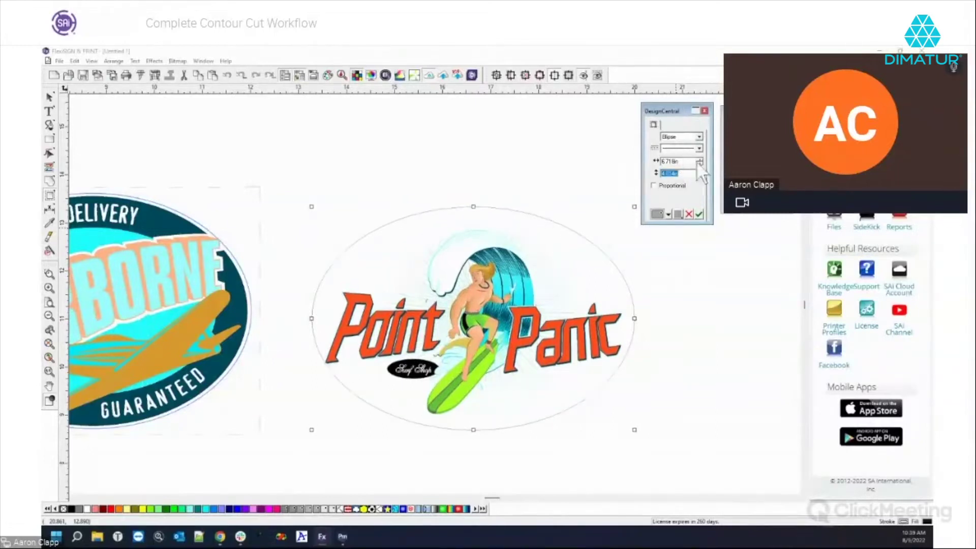
{"action": "left_click", "coordinate": [700, 159]}
{"action": "left_click", "coordinate": [700, 159]}
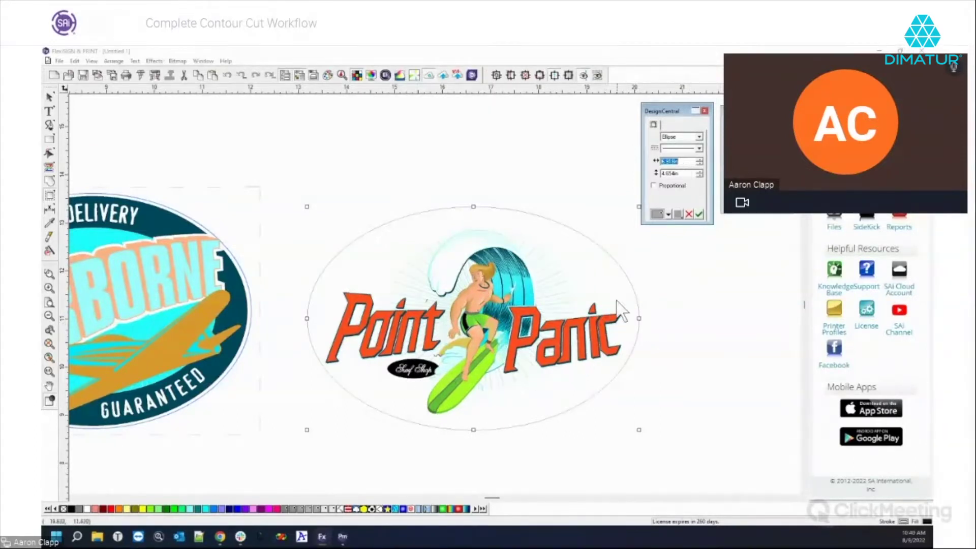
{"action": "left_click", "coordinate": [690, 214]}
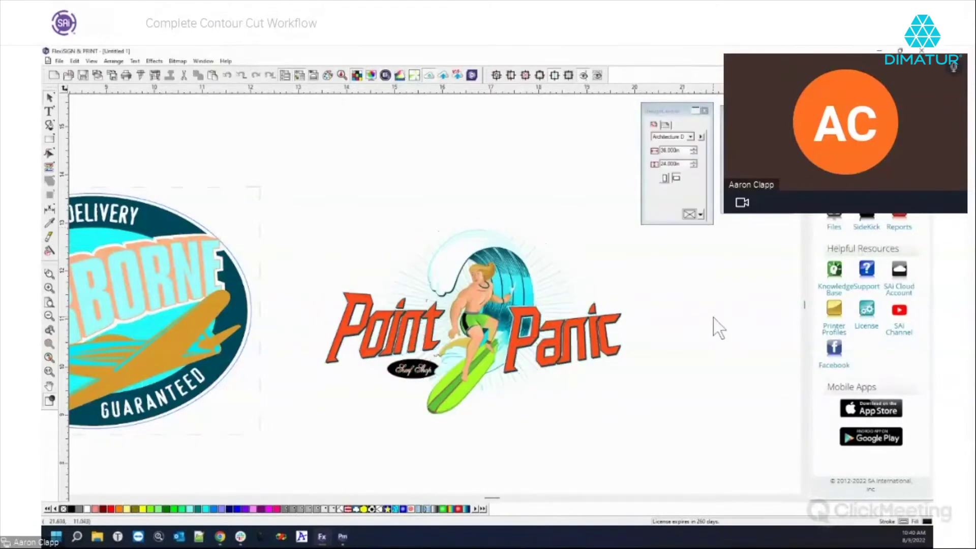
{"action": "left_click", "coordinate": [712, 331]}
Open the Airborne design with its cuts in RIP and Print on the local Production Manager and show the cut settings
{"action": "scroll", "coordinate": [551, 282], "scroll_direction": "down", "scroll_amount": 3}
{"action": "left_click_drag", "start_coordinate": [233, 196], "coordinate": [404, 329]}
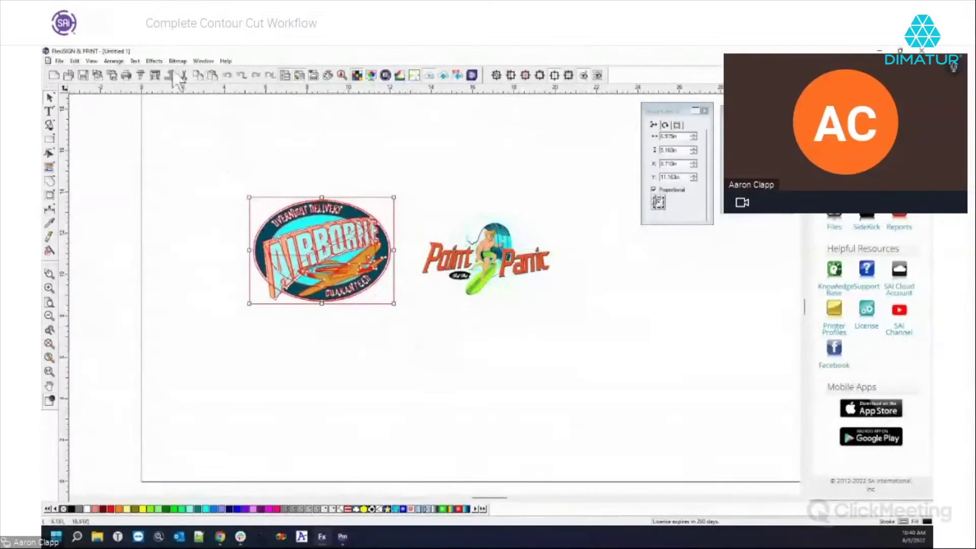
{"action": "left_click", "coordinate": [155, 76]}
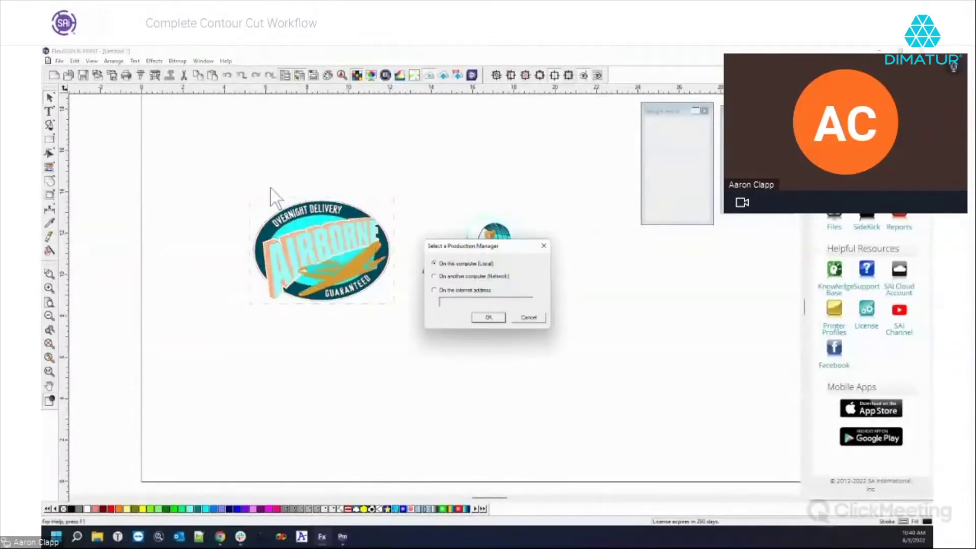
{"action": "left_click", "coordinate": [492, 319]}
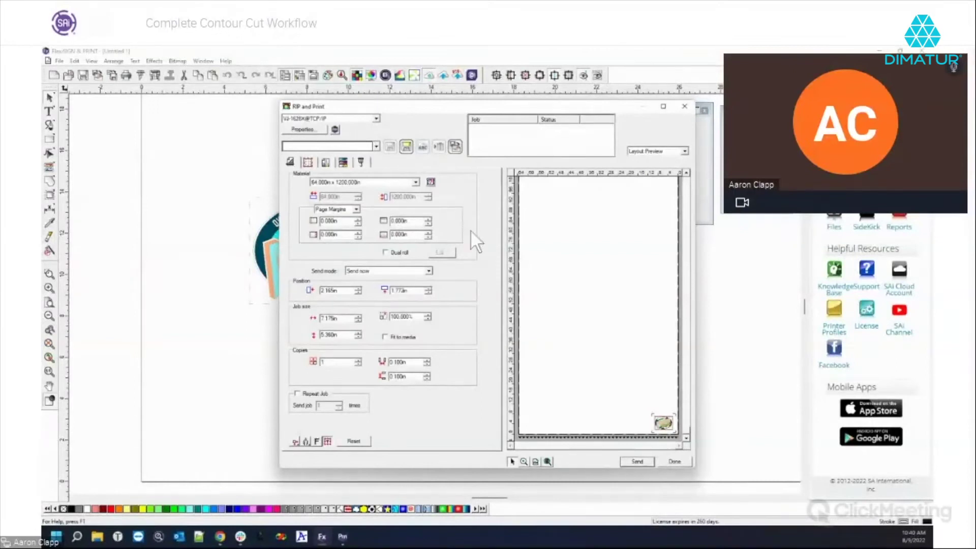
{"action": "left_click", "coordinate": [362, 162]}
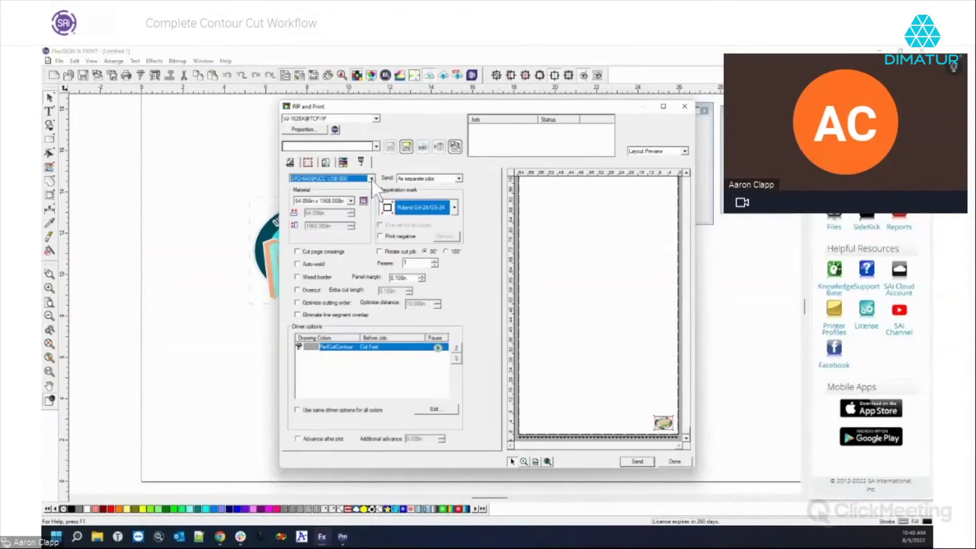
Try the CG-160FXII@COM1 and FC9000-160@Graphtec USB cutters to compare their registration marks
{"action": "left_click", "coordinate": [371, 178]}
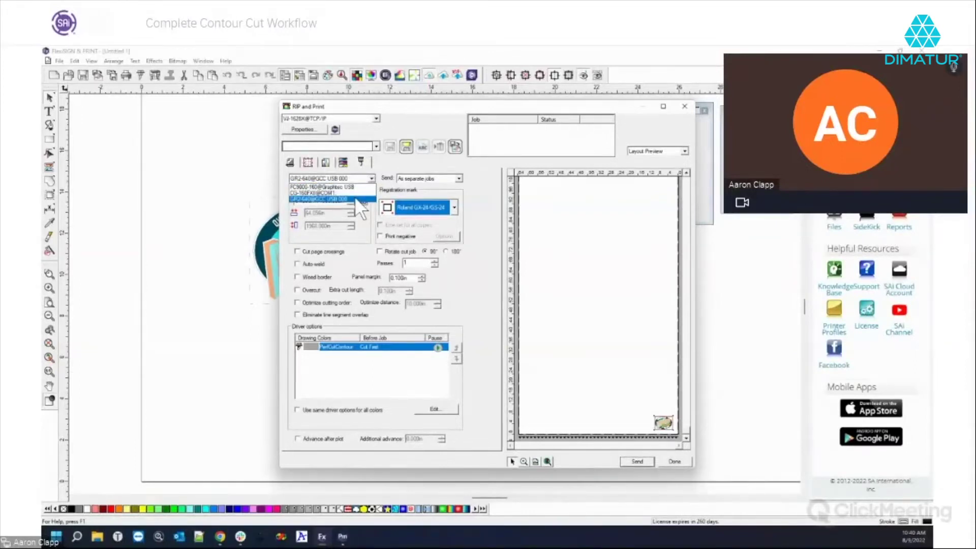
{"action": "left_click", "coordinate": [355, 194]}
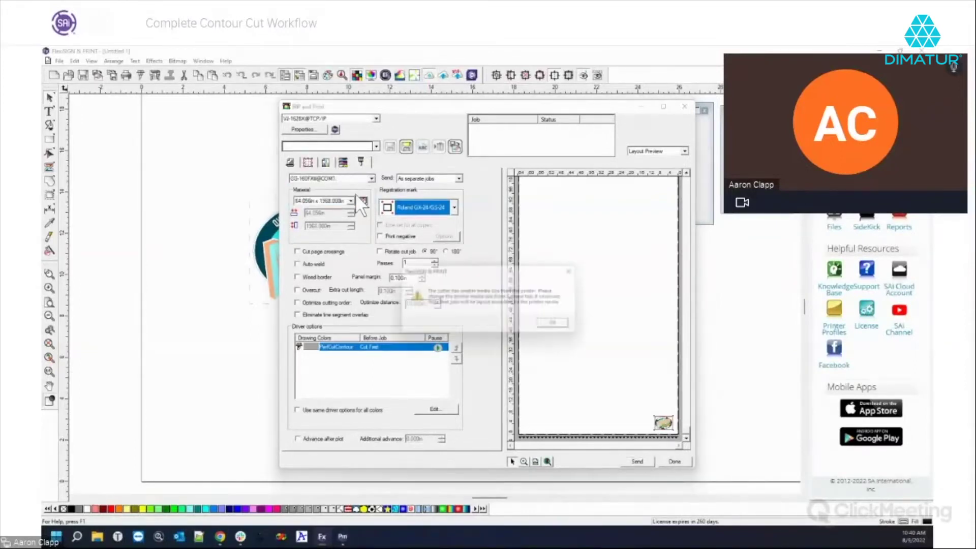
{"action": "left_click", "coordinate": [557, 328]}
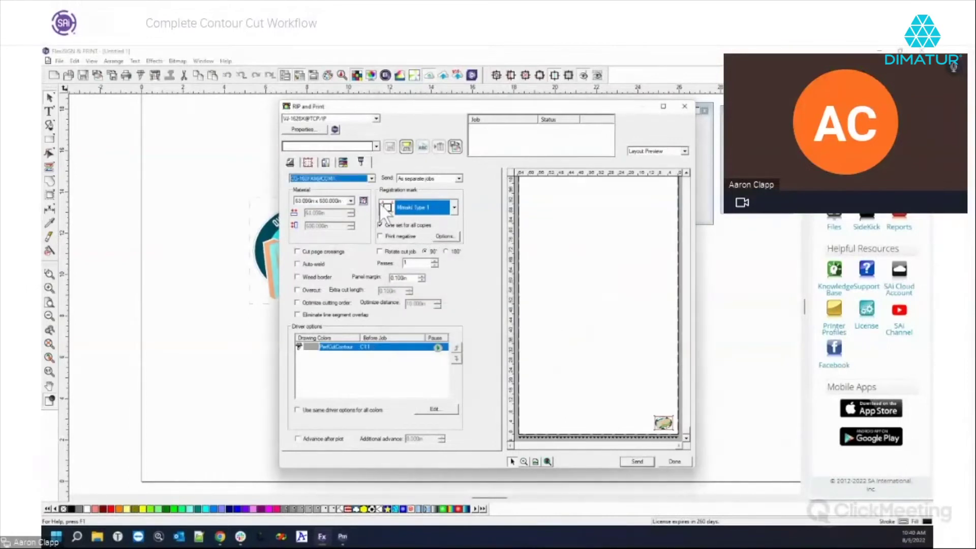
{"action": "left_click", "coordinate": [321, 177]}
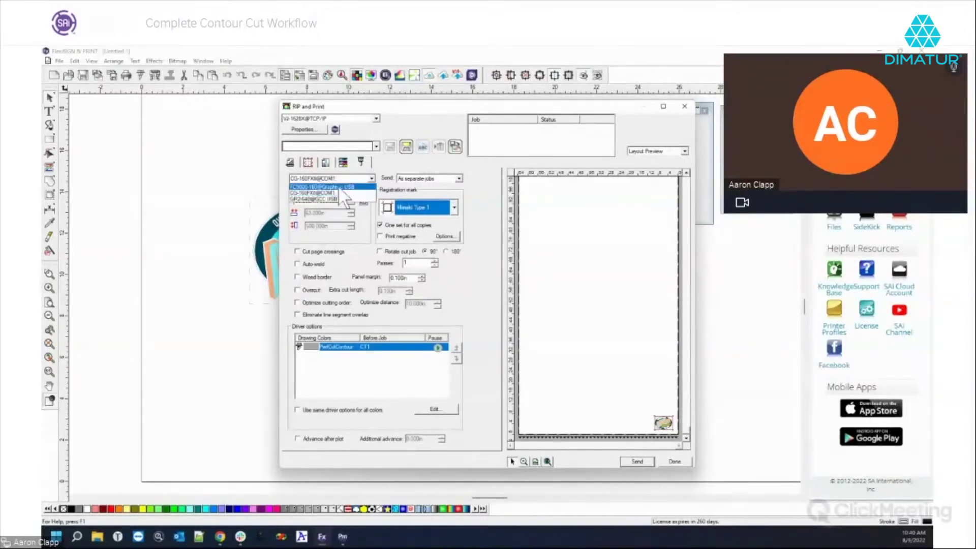
{"action": "left_click", "coordinate": [337, 185]}
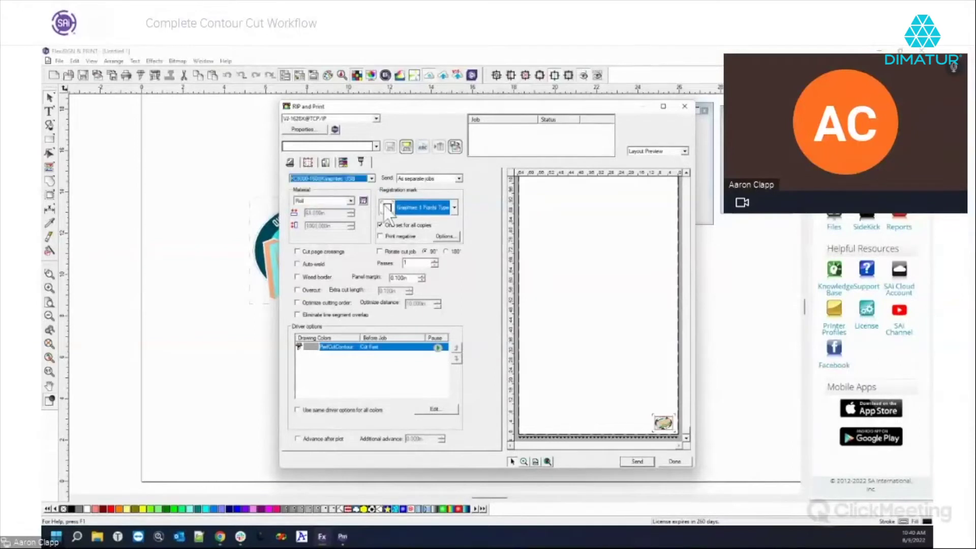
Switch the cutter to GR2-640@GCC USB 000 and check which registration marks it offers
{"action": "left_click", "coordinate": [358, 179]}
{"action": "left_click", "coordinate": [343, 199]}
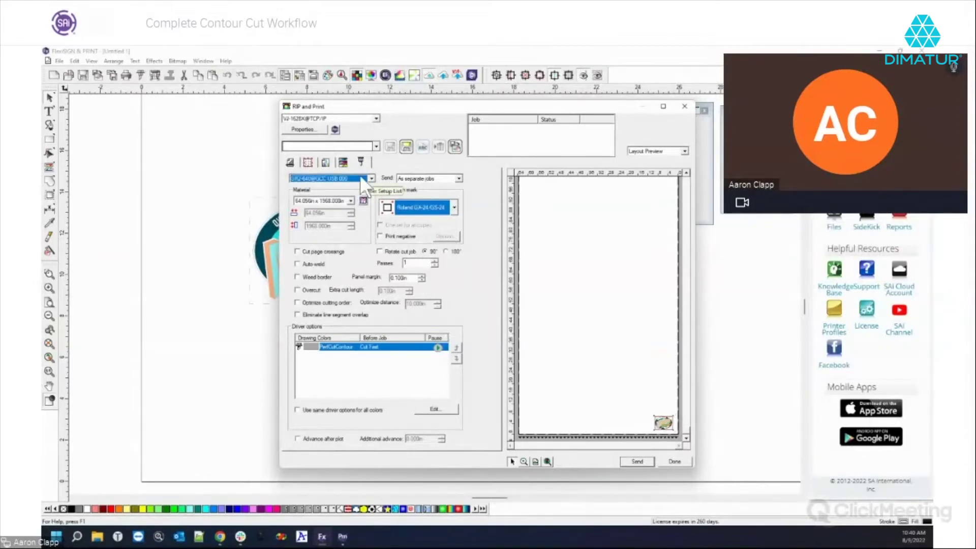
{"action": "left_click", "coordinate": [455, 208]}
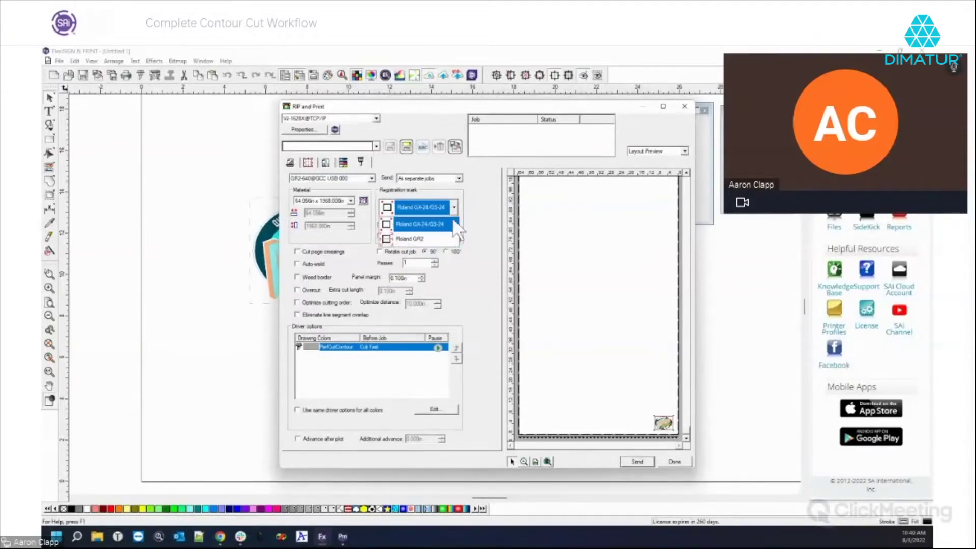
{"action": "left_click", "coordinate": [475, 226]}
Switch the cutter to FC9000-160@Graphtec USB and look through the Graphtec registration mark types it offers
{"action": "left_click", "coordinate": [354, 181]}
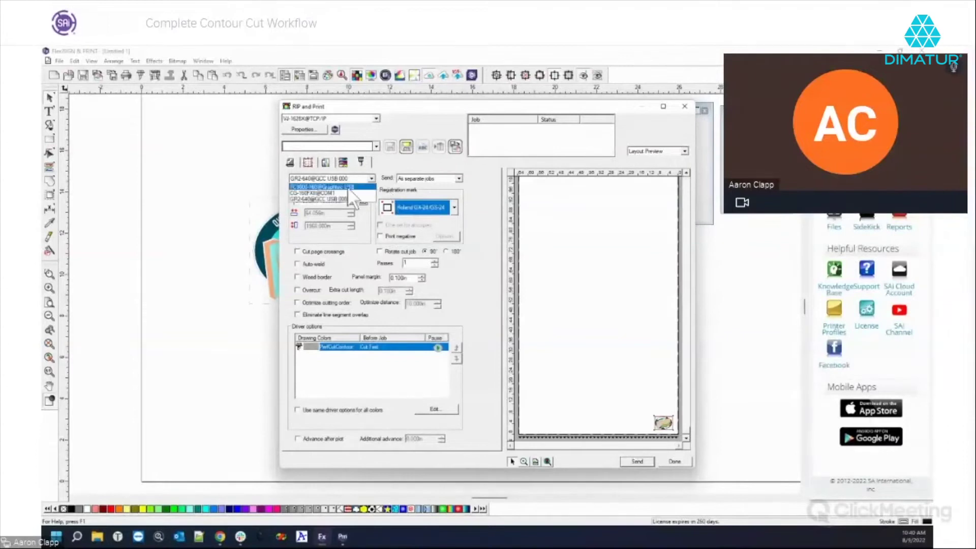
{"action": "left_click", "coordinate": [347, 187]}
{"action": "left_click", "coordinate": [454, 206]}
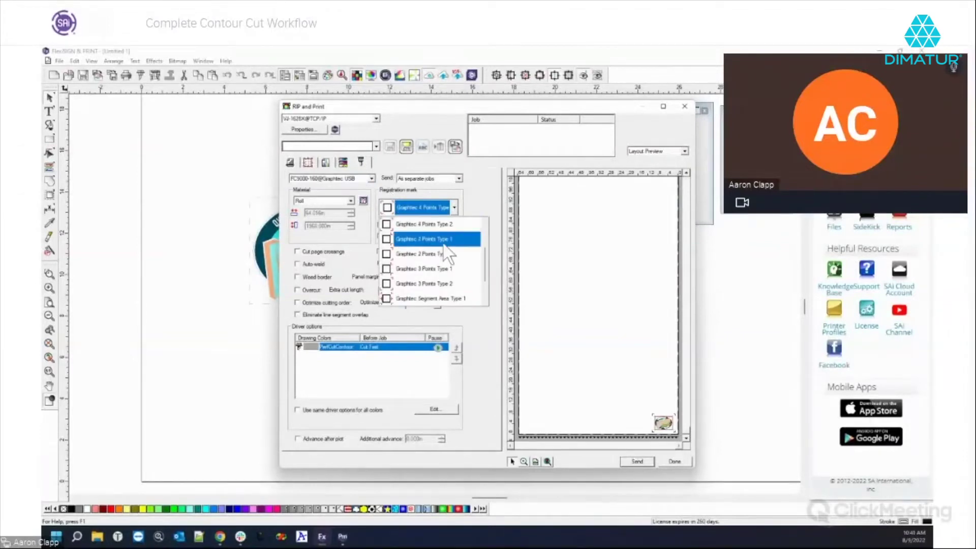
{"action": "scroll", "coordinate": [410, 244], "scroll_direction": "up", "scroll_amount": 1}
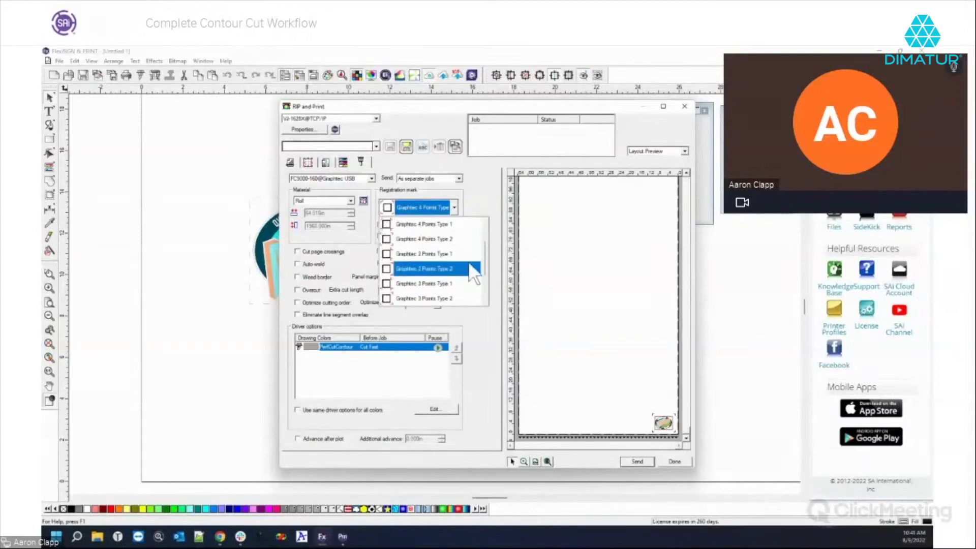
{"action": "scroll", "coordinate": [483, 239], "scroll_direction": "down", "scroll_amount": 1}
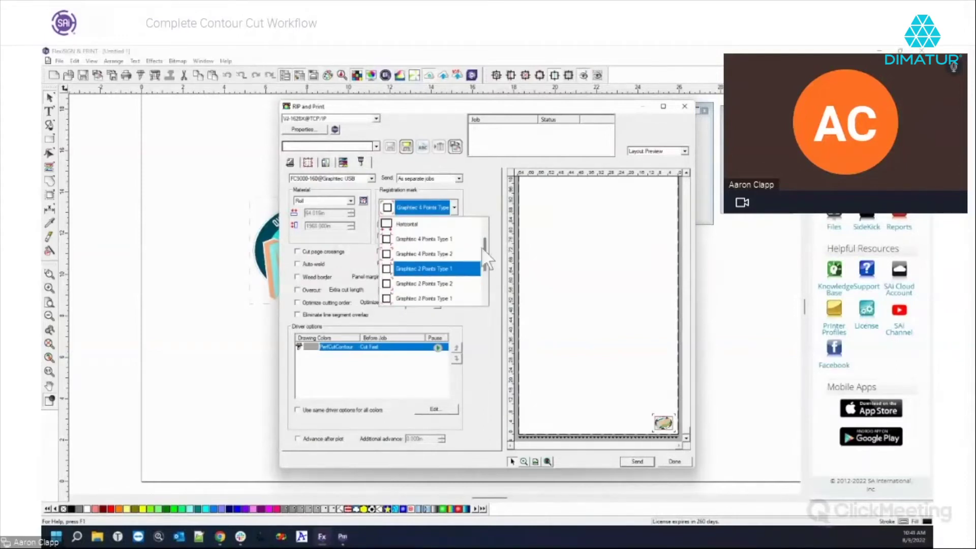
{"action": "scroll", "coordinate": [481, 246], "scroll_direction": "down", "scroll_amount": 1}
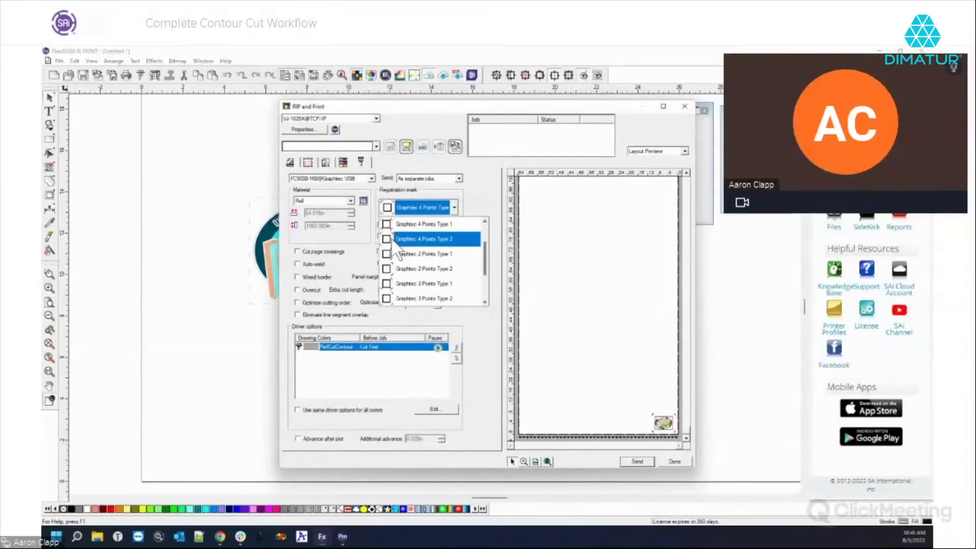
{"action": "left_click_drag", "start_coordinate": [484, 255], "coordinate": [484, 275]}
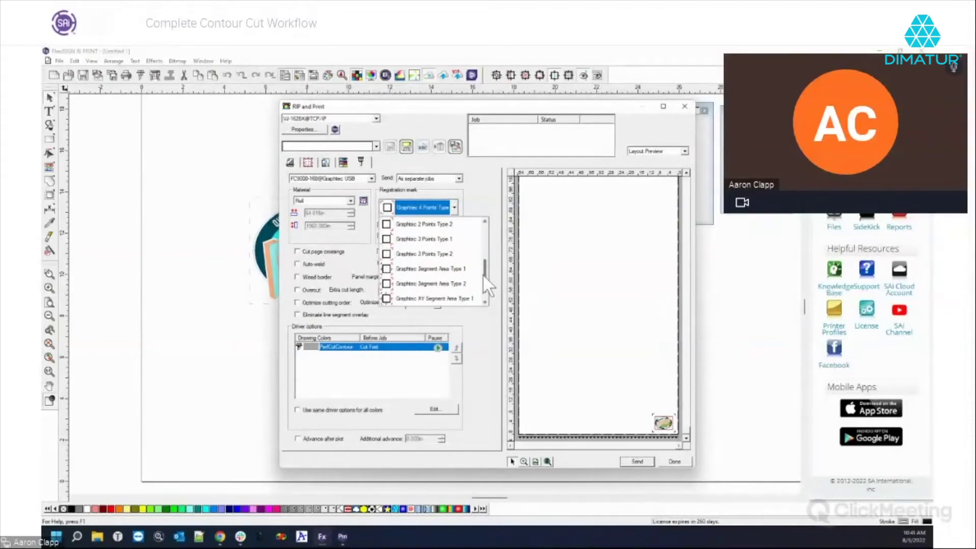
{"action": "scroll", "coordinate": [416, 254], "scroll_direction": "down", "scroll_amount": 1}
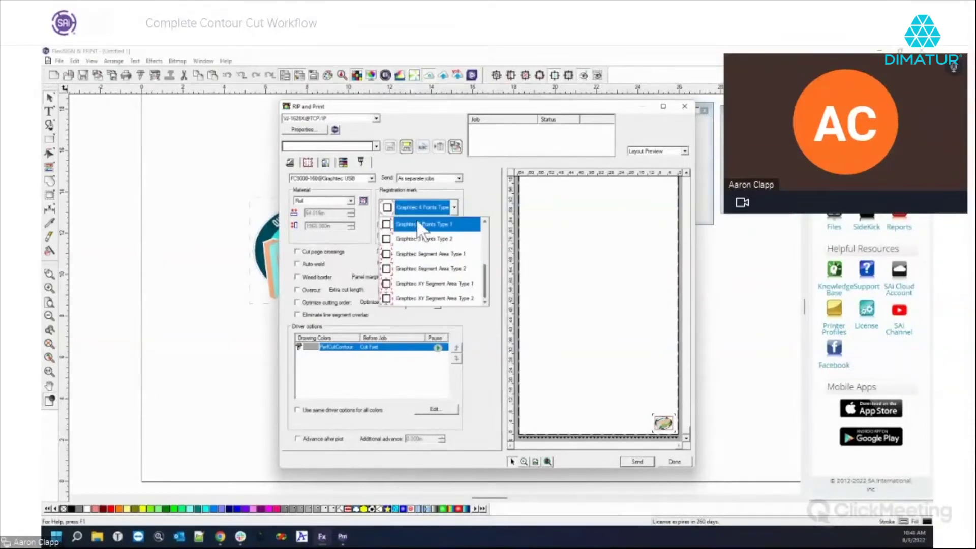
{"action": "left_click_drag", "start_coordinate": [483, 283], "coordinate": [485, 251]}
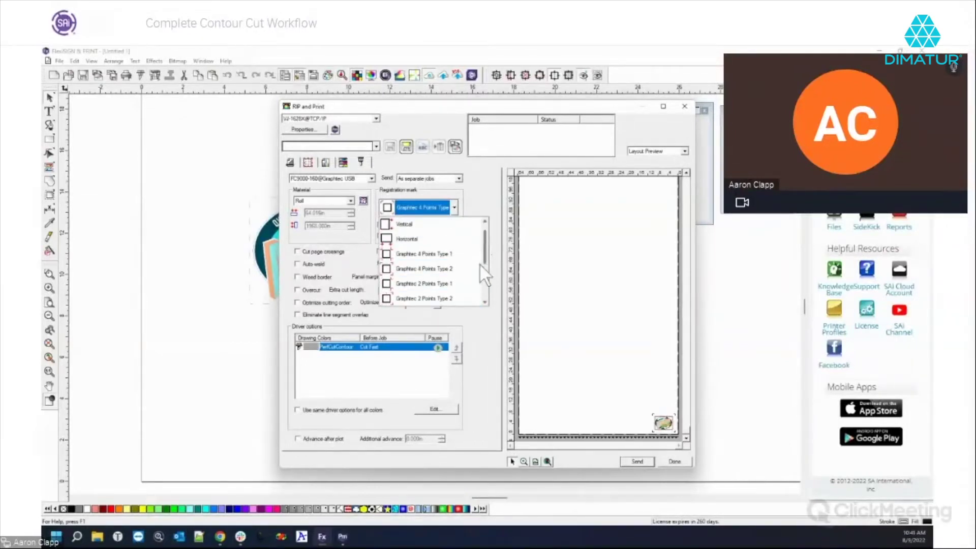
{"action": "left_click", "coordinate": [496, 195]}
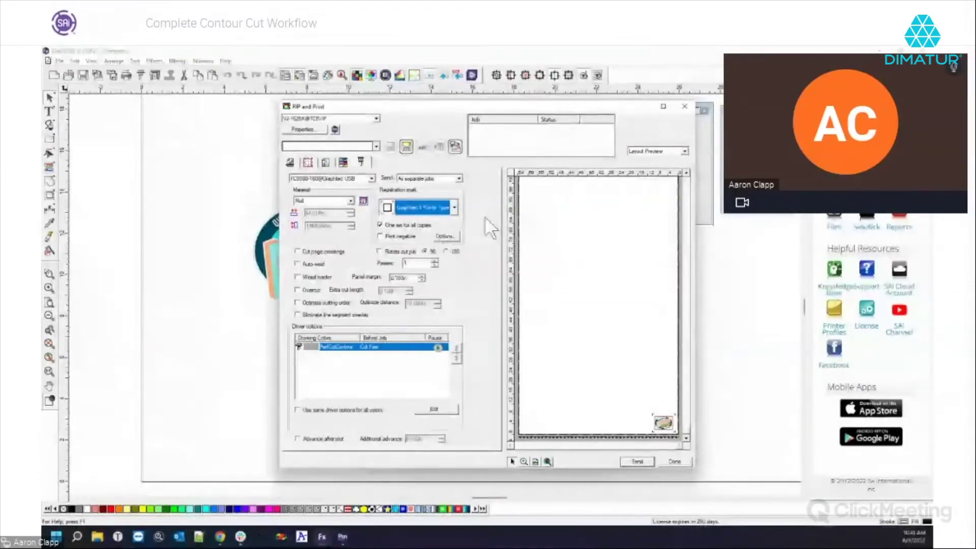
Compare the Graphtec registration mark options with the Mimaki mark options of the CG-160FXII@COM1 cutter
{"action": "left_click", "coordinate": [446, 237]}
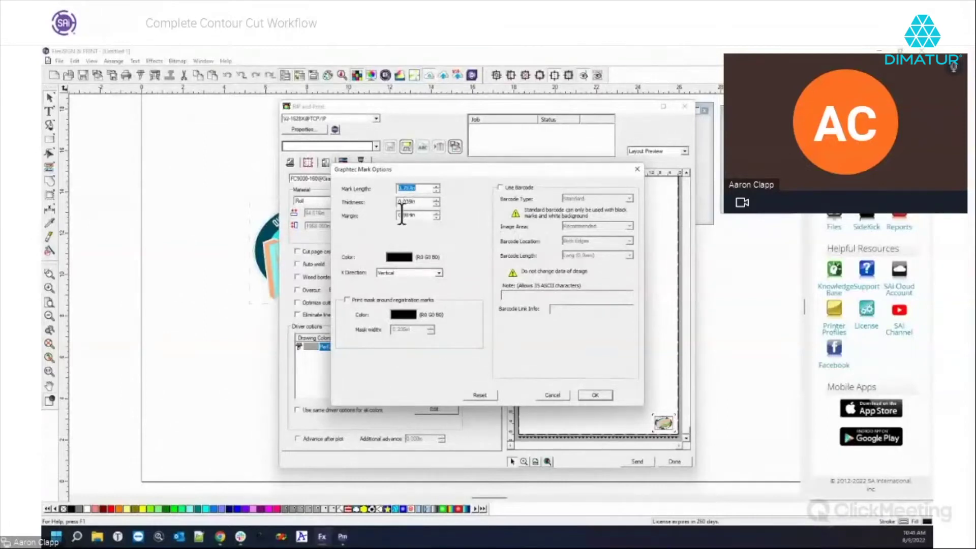
{"action": "left_click", "coordinate": [556, 395]}
{"action": "left_click", "coordinate": [331, 179]}
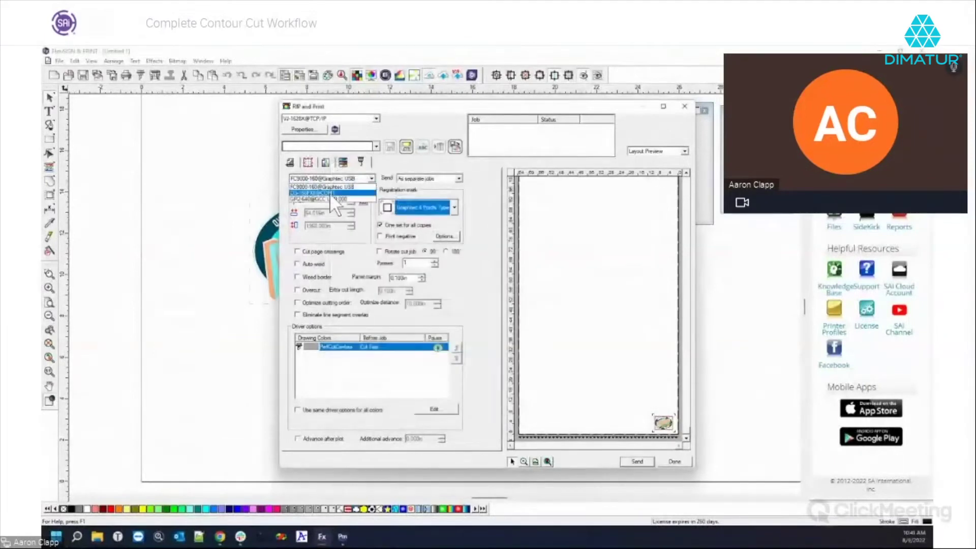
{"action": "left_click", "coordinate": [329, 193]}
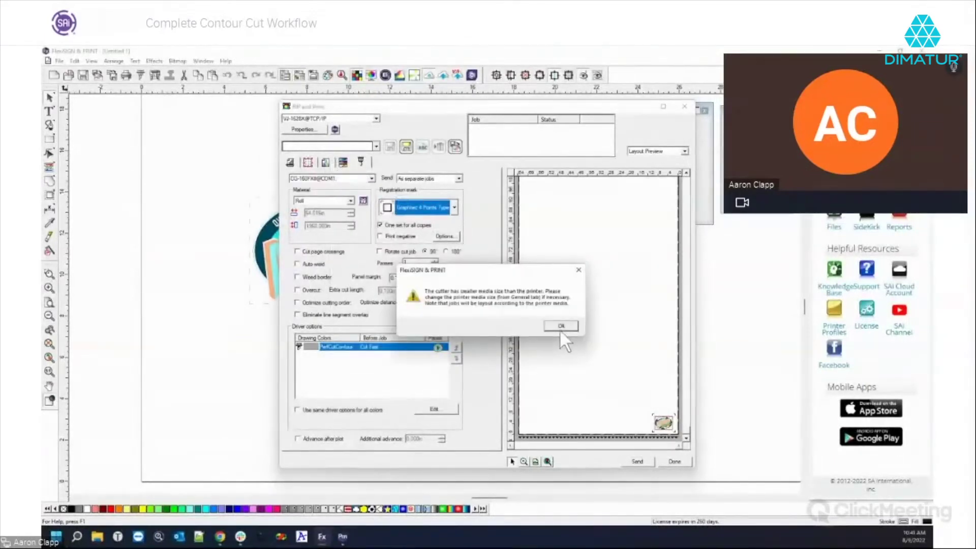
{"action": "left_click", "coordinate": [561, 328]}
{"action": "left_click", "coordinate": [445, 236]}
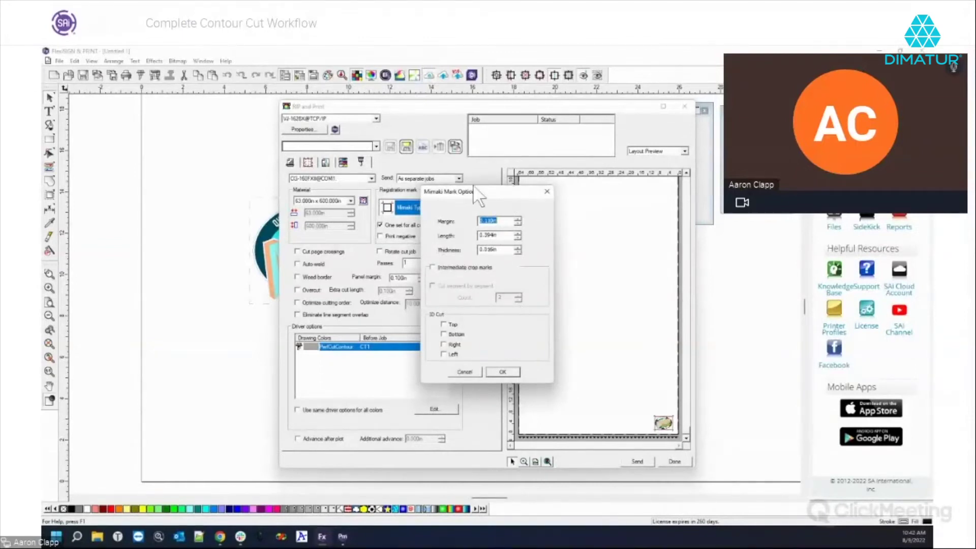
{"action": "left_click", "coordinate": [475, 373]}
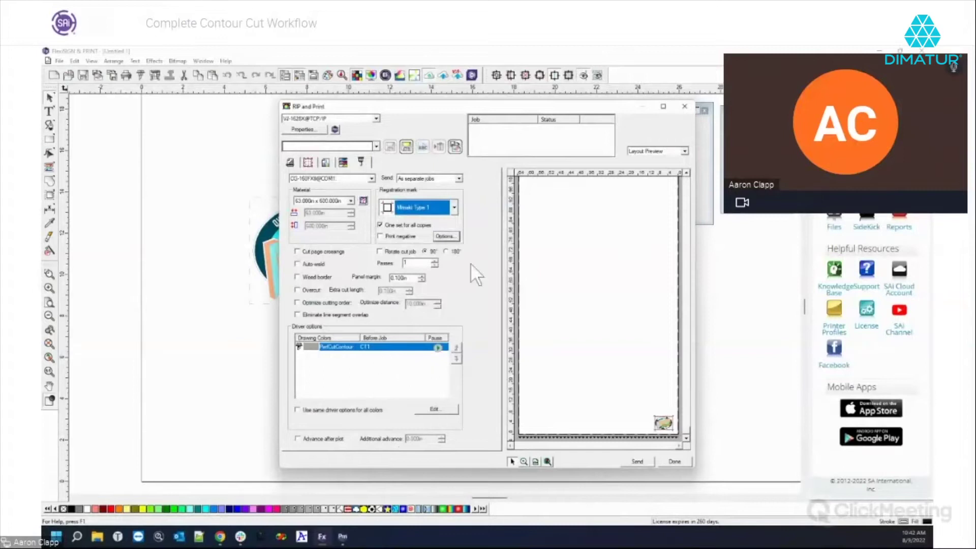
{"action": "left_click", "coordinate": [360, 358]}
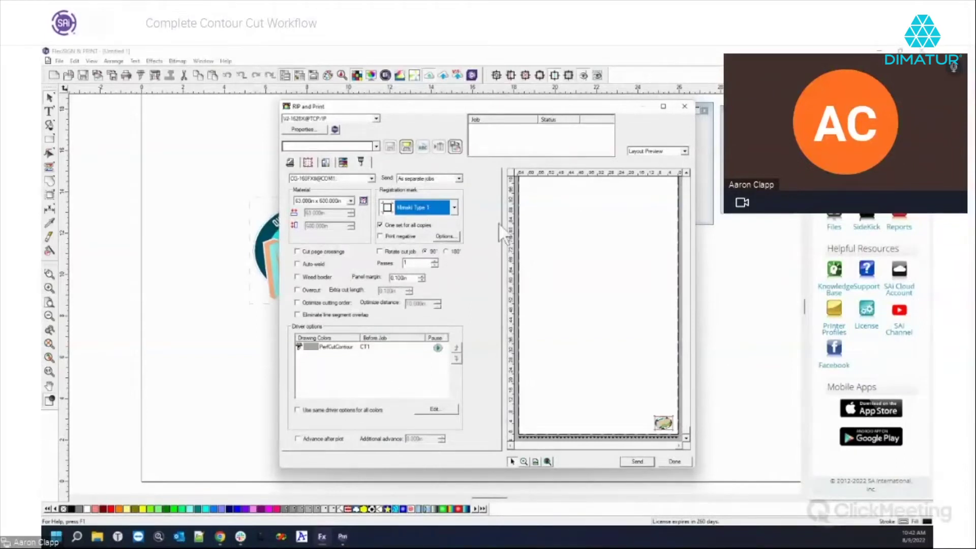
Return to the FC9000-160@Graphtec USB cutter and examine PerfCutContour's driver options, trying the None and Cut Fast presets without keeping changes
{"action": "left_click", "coordinate": [371, 178]}
{"action": "left_click", "coordinate": [351, 187]}
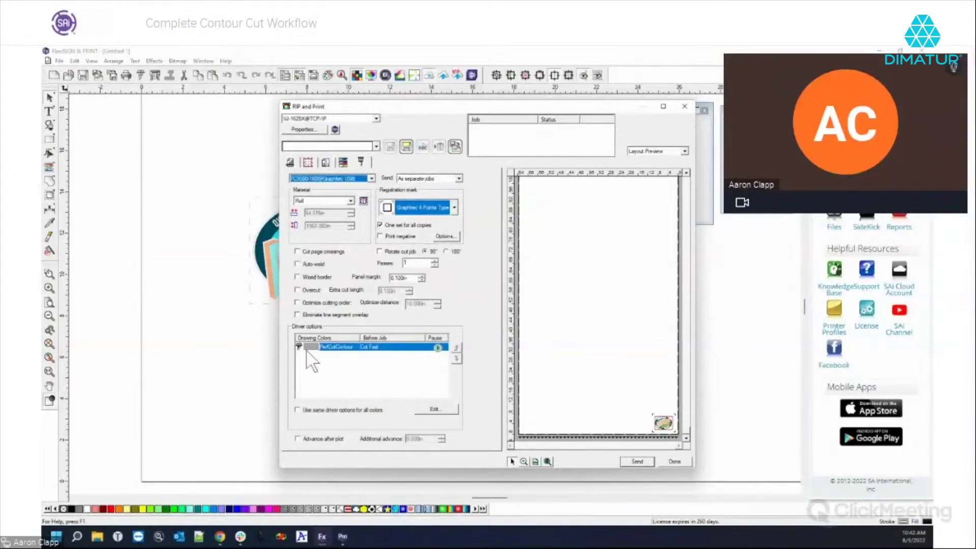
{"action": "double_click", "coordinate": [334, 347]}
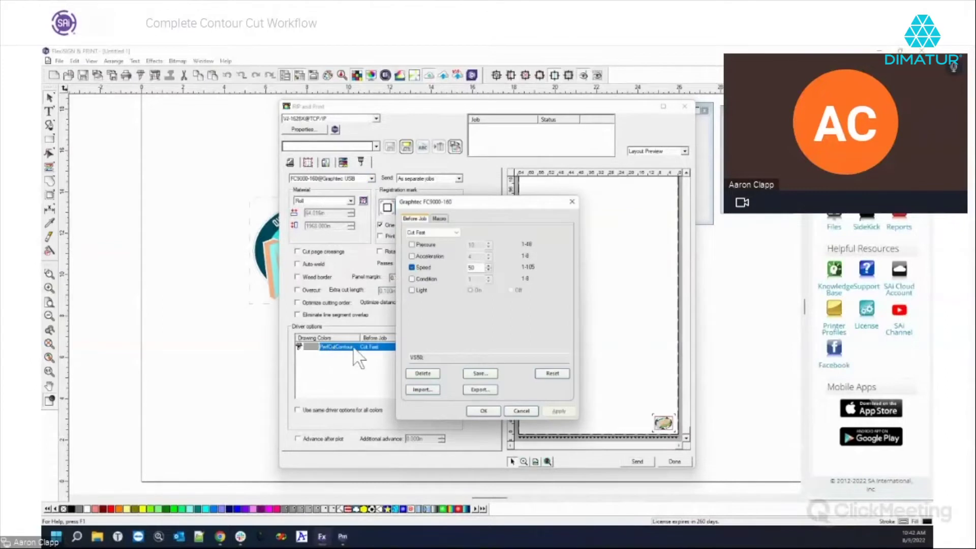
{"action": "left_click_drag", "start_coordinate": [478, 208], "coordinate": [512, 169]}
{"action": "left_click", "coordinate": [491, 197]}
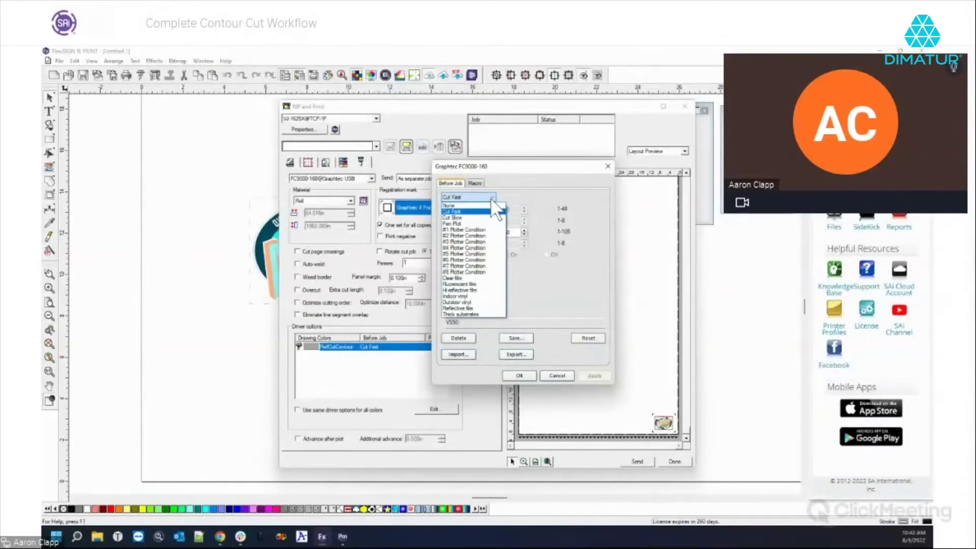
{"action": "left_click", "coordinate": [490, 205]}
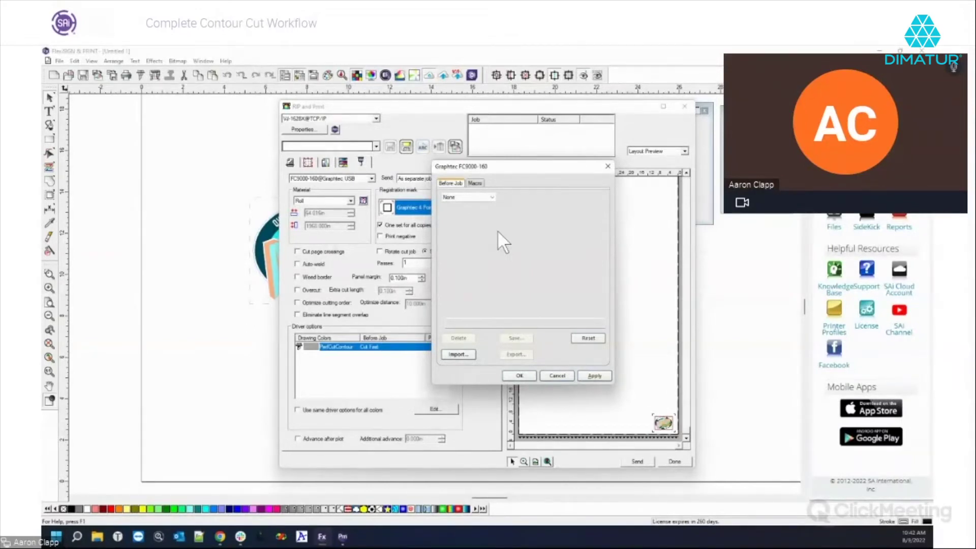
{"action": "left_click", "coordinate": [490, 198]}
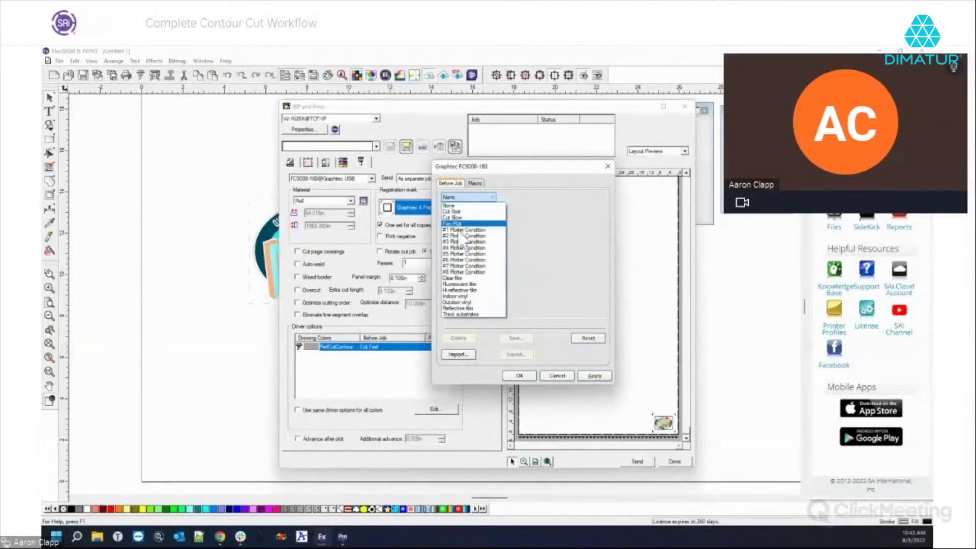
{"action": "left_click", "coordinate": [461, 211]}
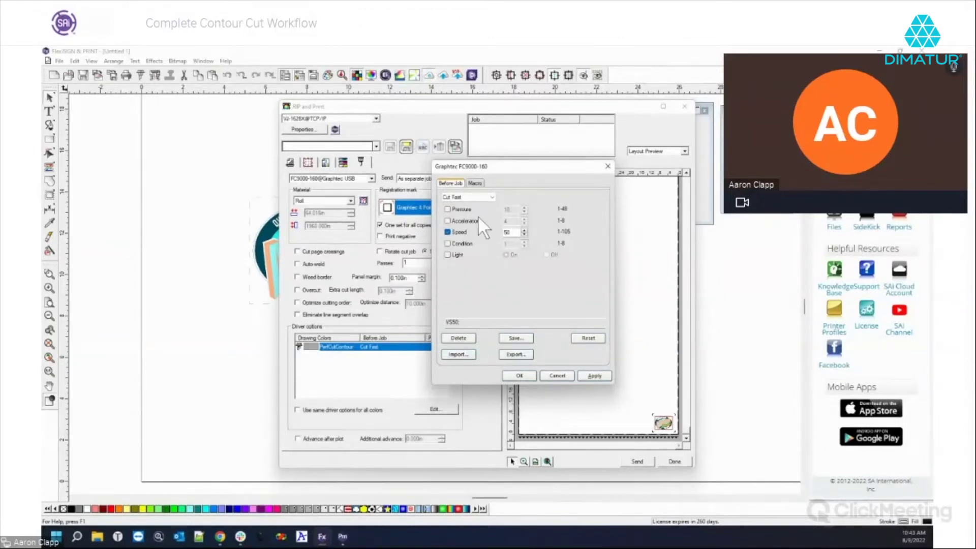
{"action": "left_click", "coordinate": [447, 209]}
{"action": "left_click", "coordinate": [563, 375]}
Set the cutter for the job to CG-160FXII@COM1
{"action": "left_click", "coordinate": [371, 179]}
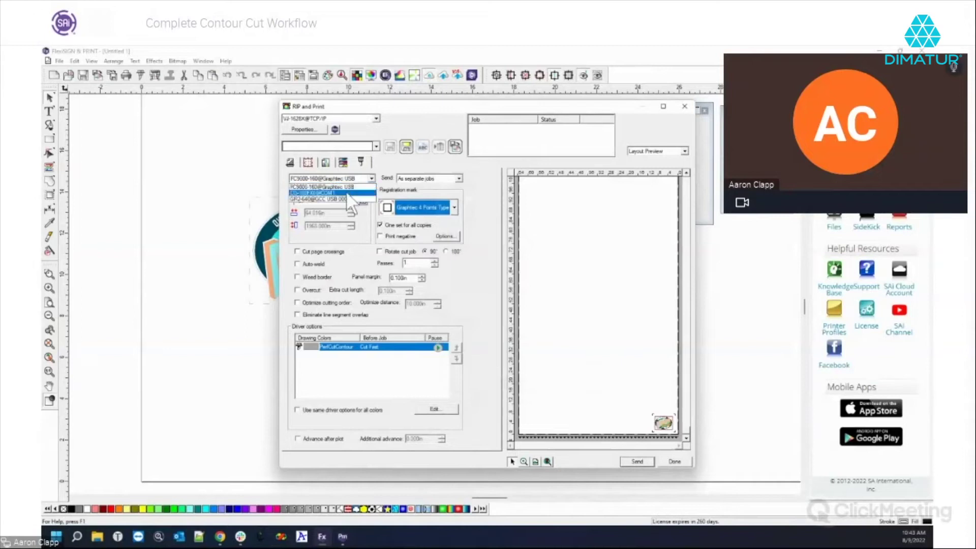
{"action": "left_click", "coordinate": [345, 193]}
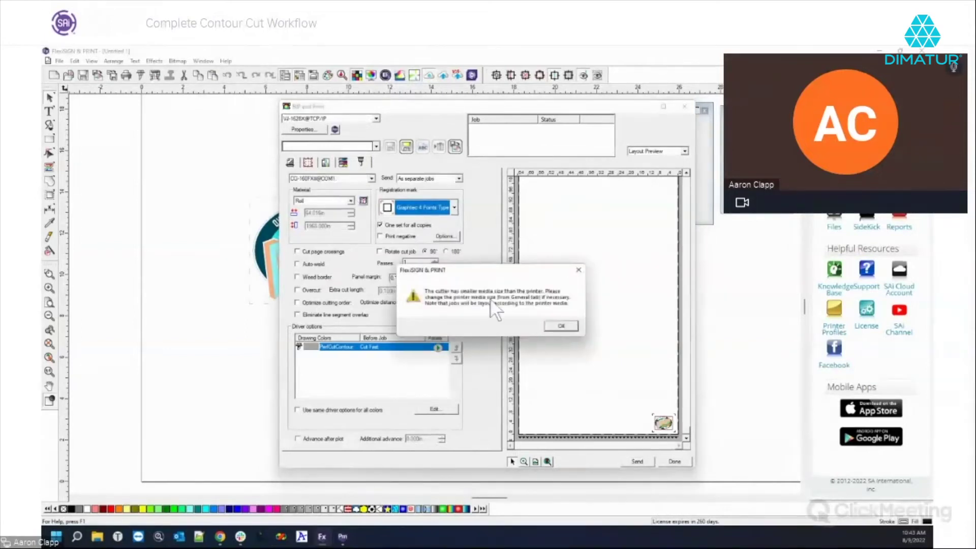
{"action": "left_click", "coordinate": [556, 326]}
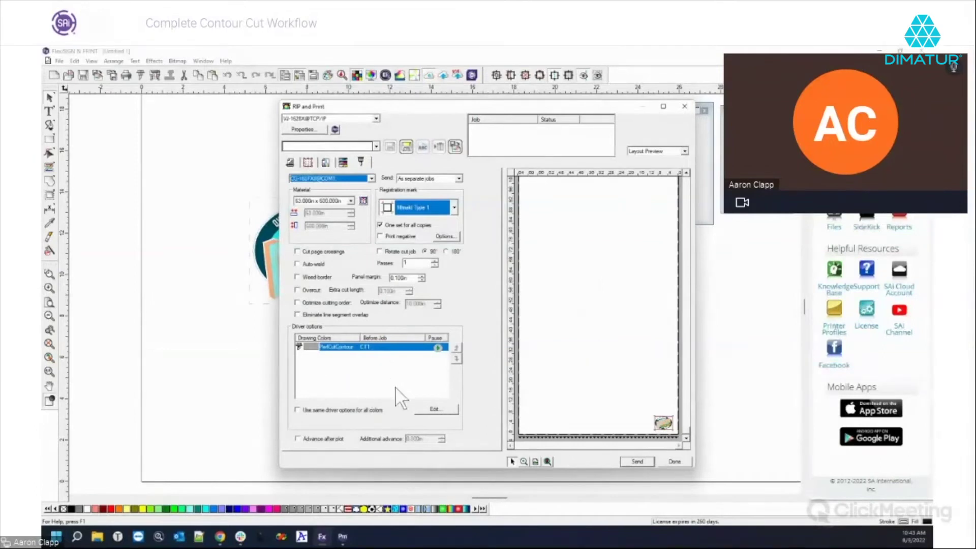
Examine the Mimaki driver options for PerfCutContour, including the presets and the custom preset saving, without changing them
{"action": "double_click", "coordinate": [335, 350]}
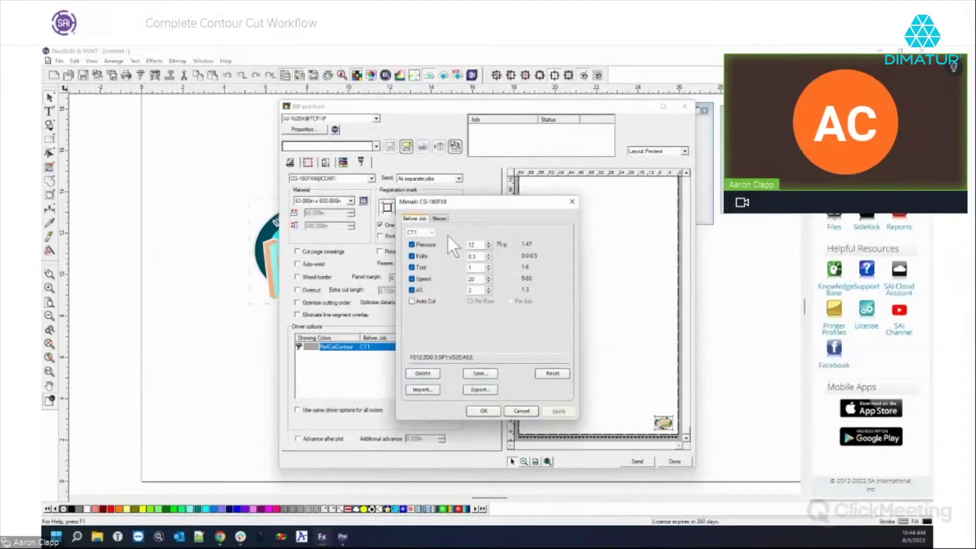
{"action": "left_click", "coordinate": [430, 233]}
{"action": "left_click", "coordinate": [410, 248]}
{"action": "left_click", "coordinate": [488, 373]}
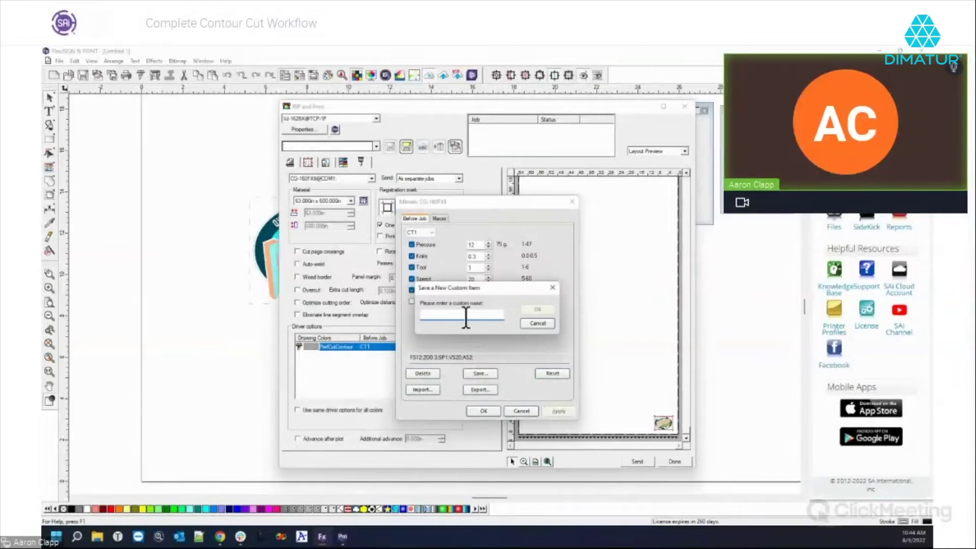
{"action": "left_click", "coordinate": [550, 324]}
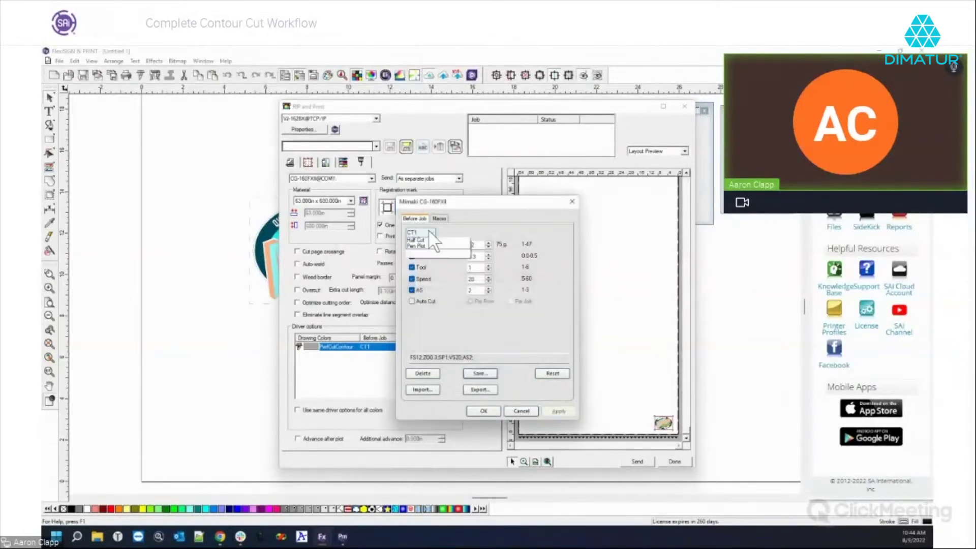
{"action": "left_click", "coordinate": [428, 232]}
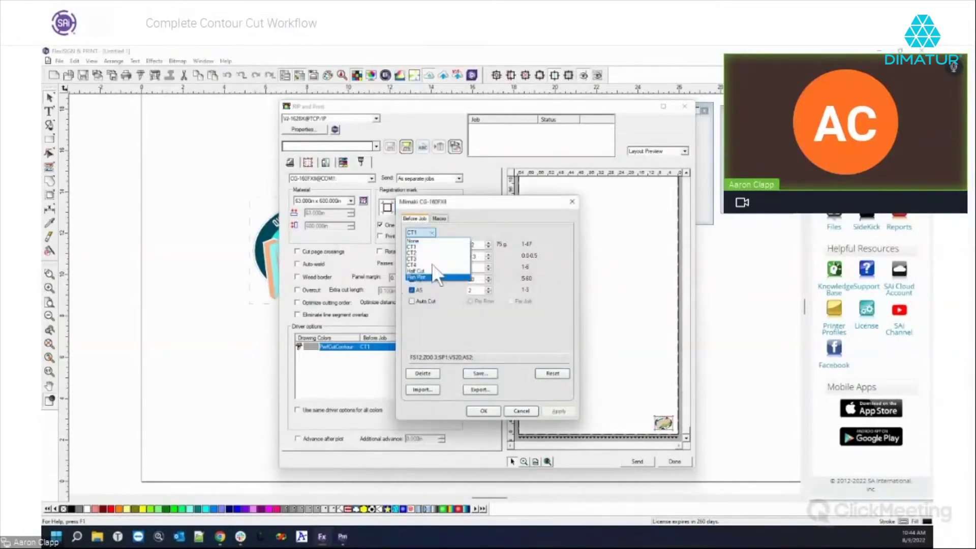
{"action": "left_click", "coordinate": [513, 411]}
{"action": "left_click", "coordinate": [483, 411]}
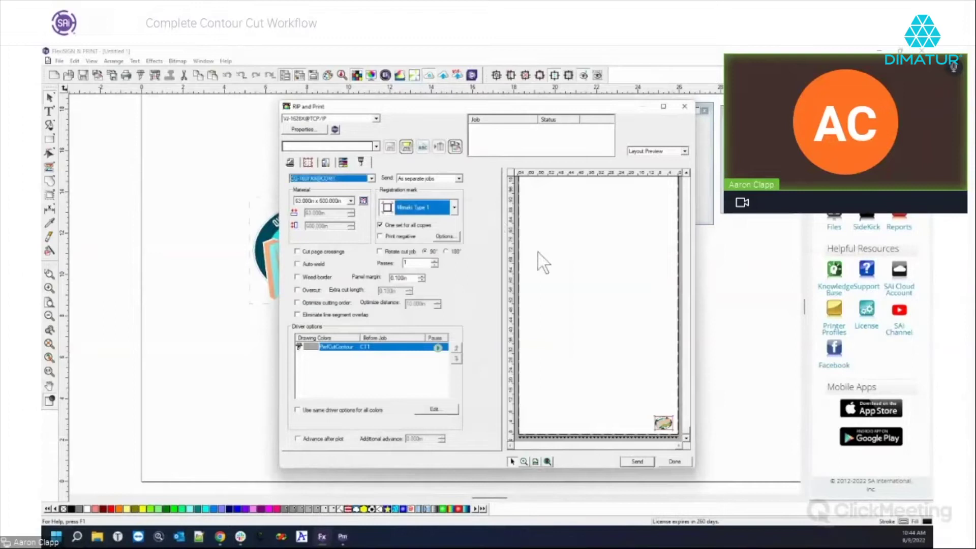
Set the number of copies for the job to 40
{"action": "left_click", "coordinate": [290, 164]}
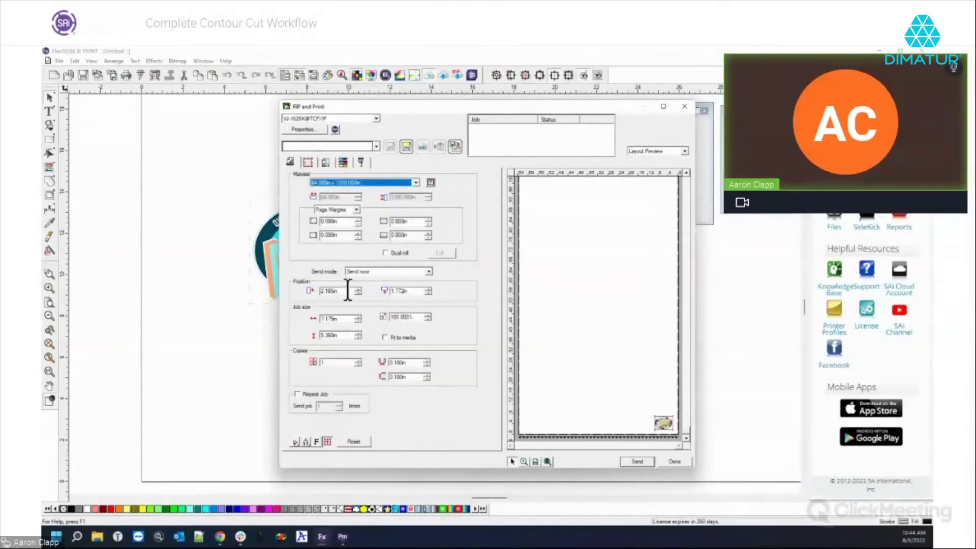
{"action": "left_click", "coordinate": [333, 362]}
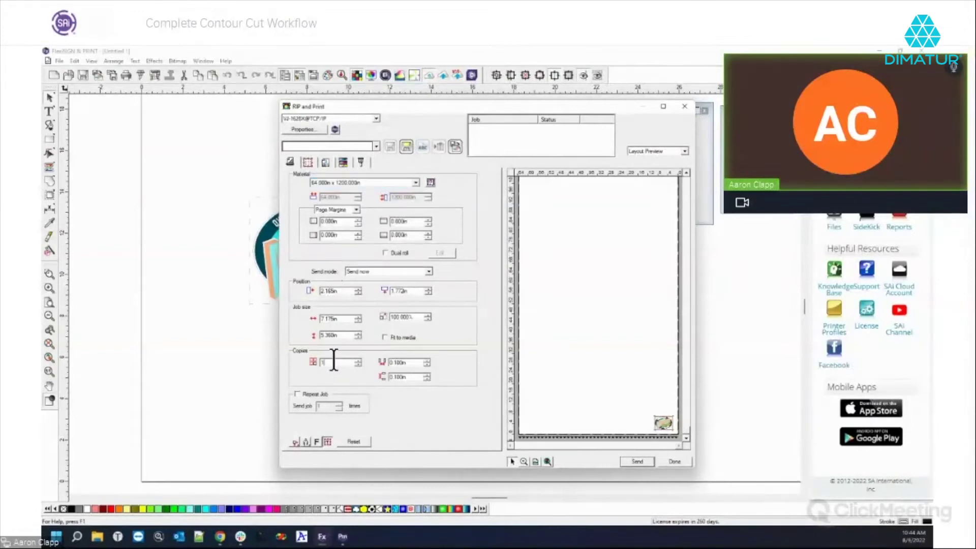
{"action": "key", "text": "BackSpace"}
{"action": "type", "text": "40"}
{"action": "key", "text": "Tab"}
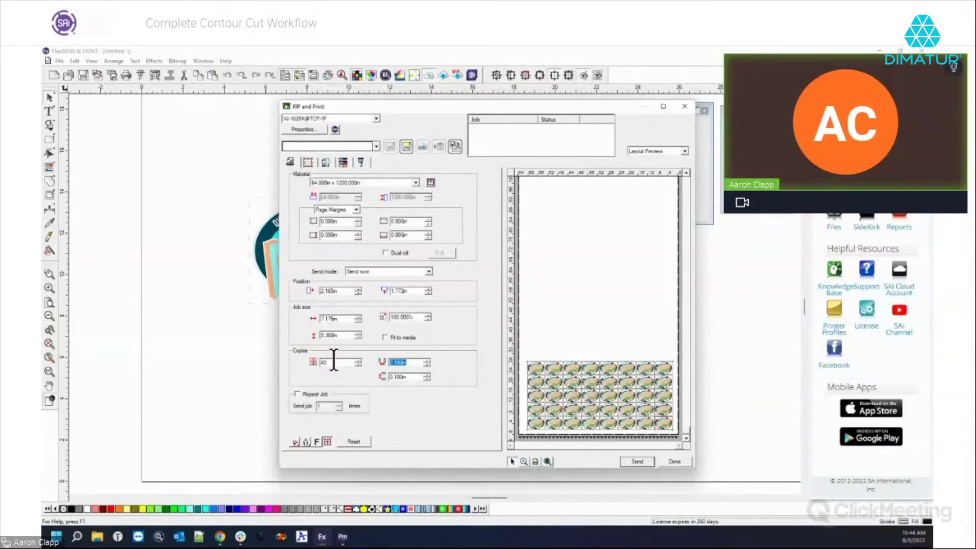
Turn One set for all copies off and back on to compare how the registration marks affect the layout
{"action": "left_click", "coordinate": [361, 162]}
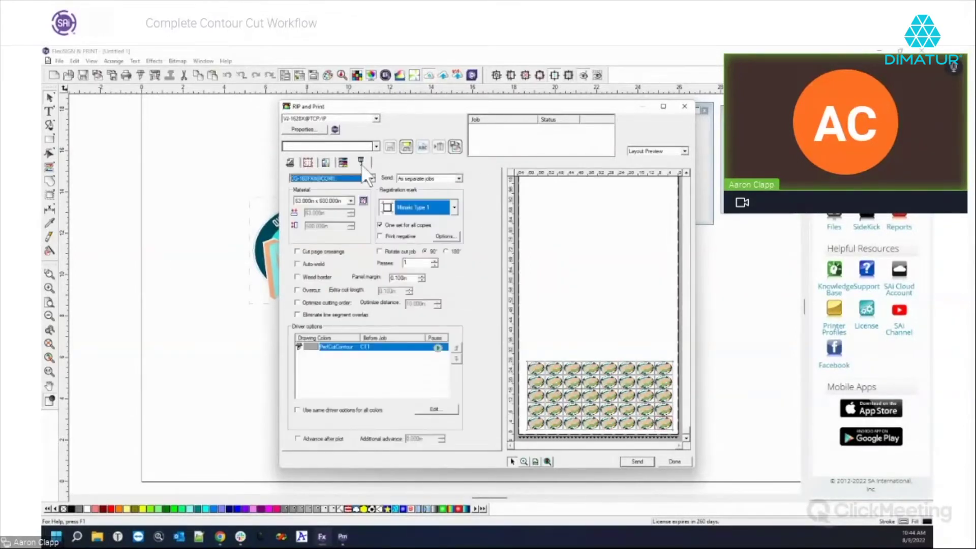
{"action": "left_click", "coordinate": [380, 224]}
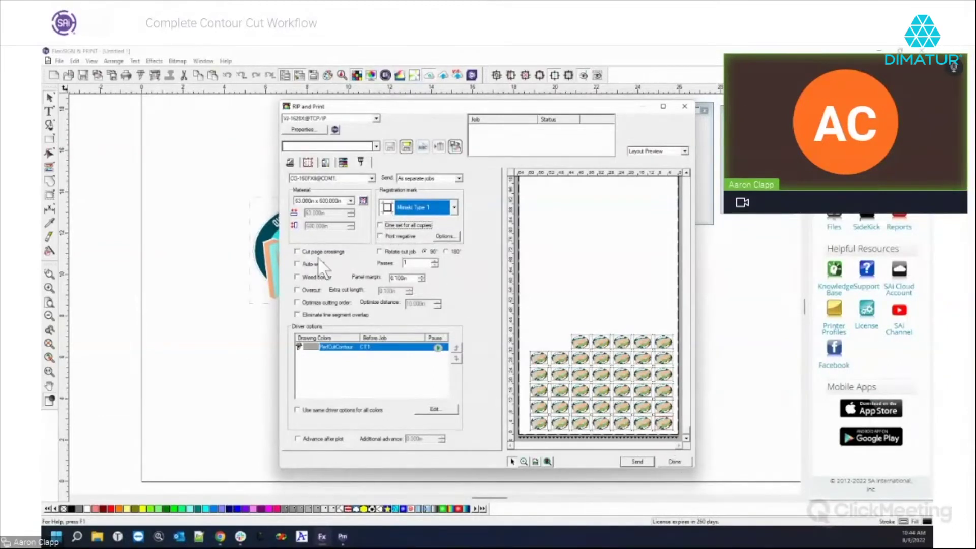
{"action": "left_click", "coordinate": [380, 225]}
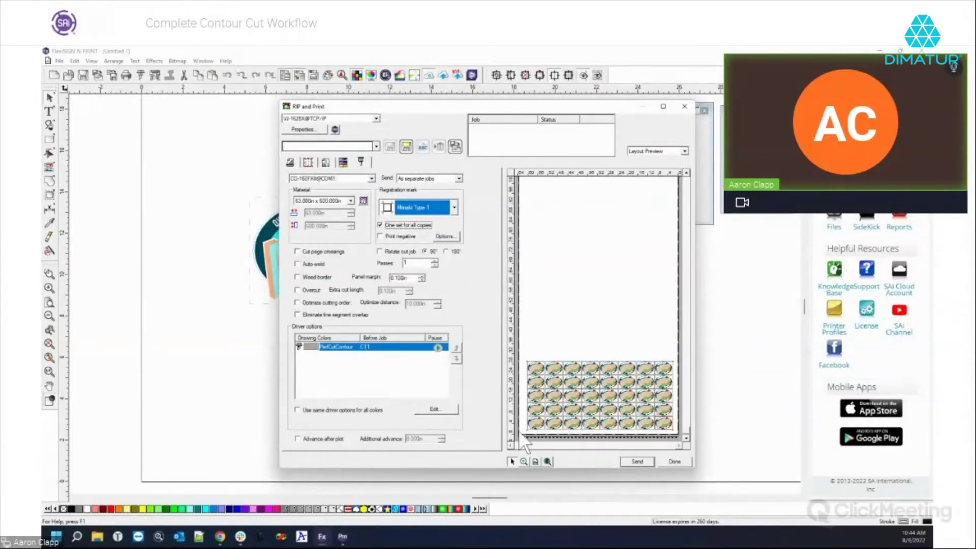
Shift the copies slightly in the layout preview and keep the job's send option at As separate jobs
{"action": "left_click_drag", "start_coordinate": [569, 390], "coordinate": [575, 392]}
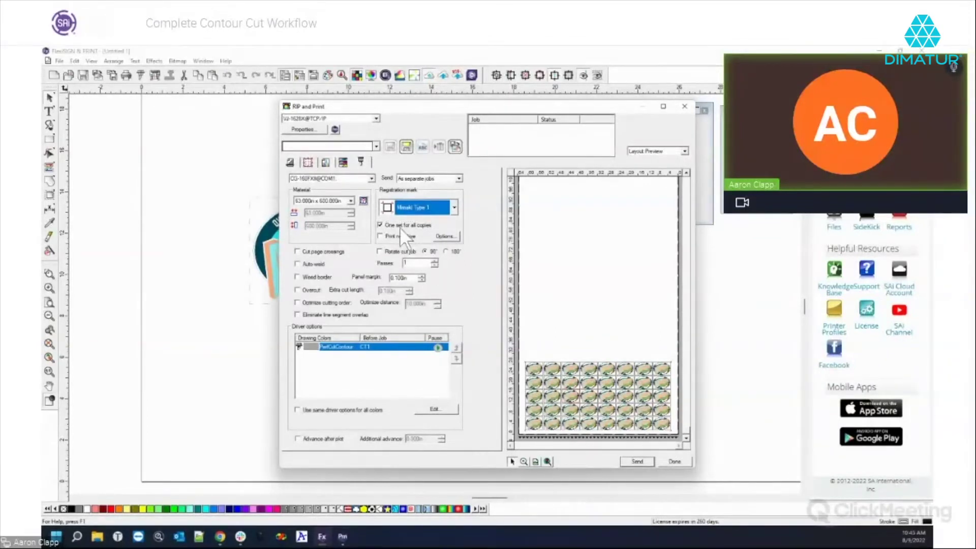
{"action": "left_click", "coordinate": [461, 178]}
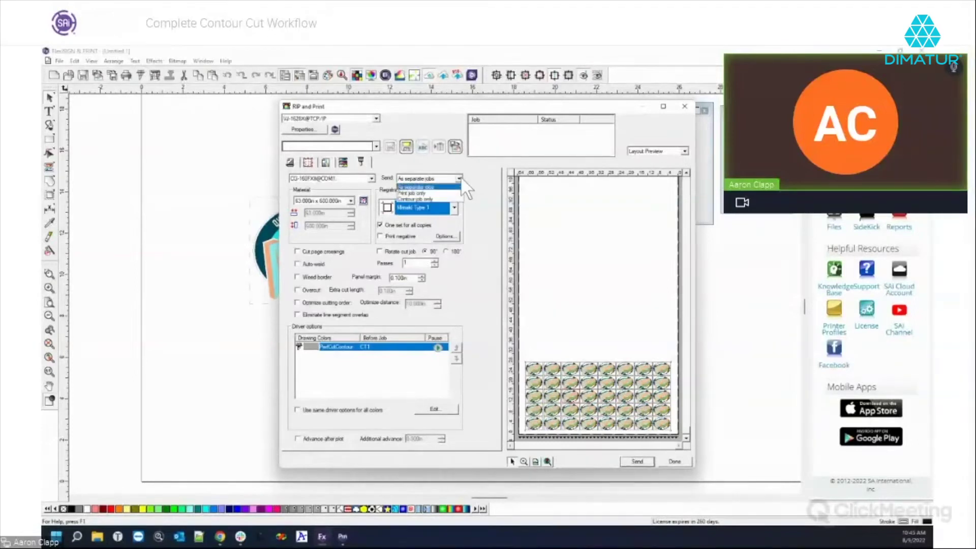
{"action": "left_click", "coordinate": [438, 194]}
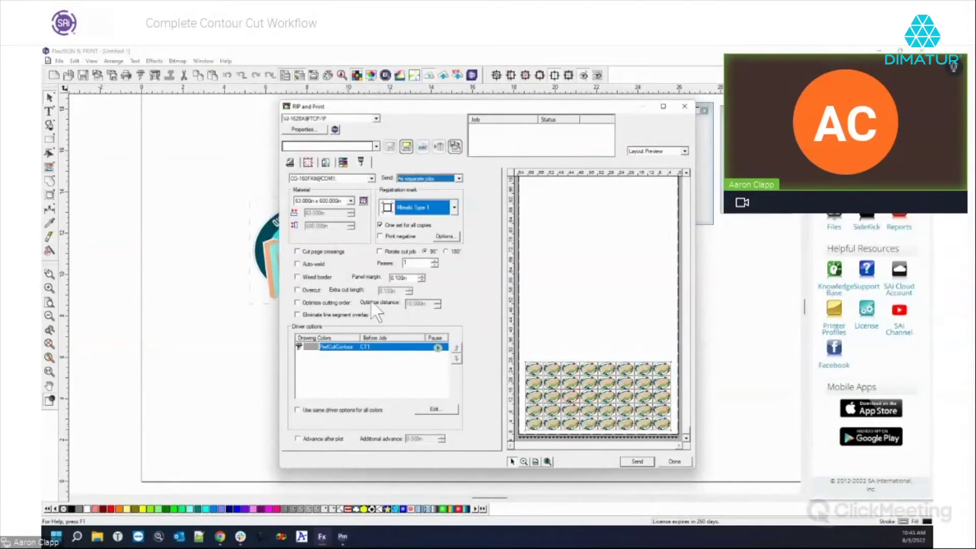
Set the send mode to Hold in list and send the print-and-cut job
{"action": "left_click", "coordinate": [292, 163]}
{"action": "left_click", "coordinate": [393, 272]}
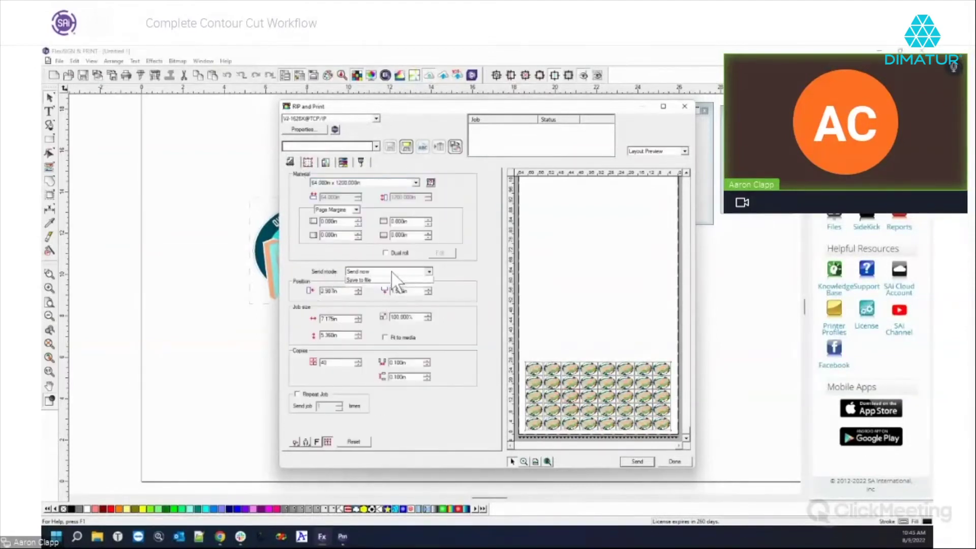
{"action": "left_click", "coordinate": [386, 289]}
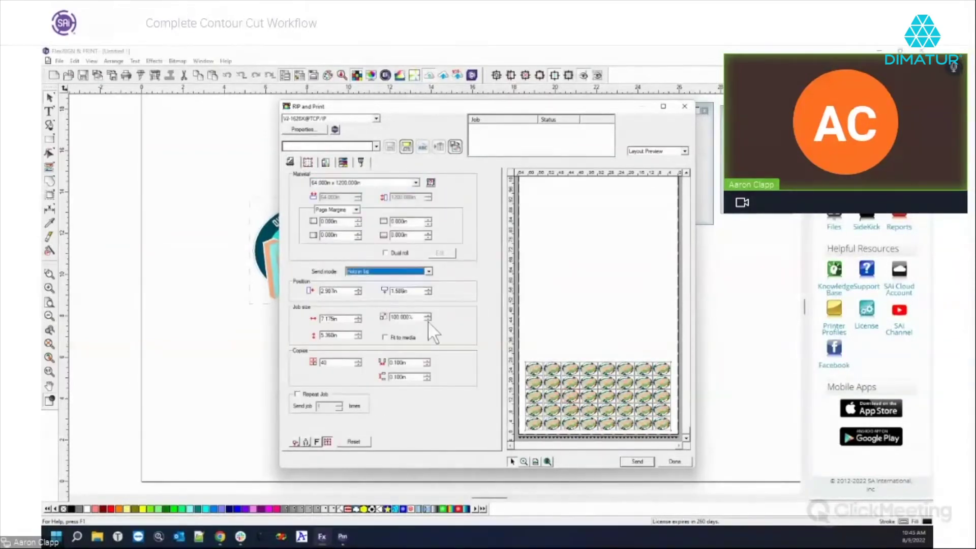
{"action": "left_click", "coordinate": [637, 460]}
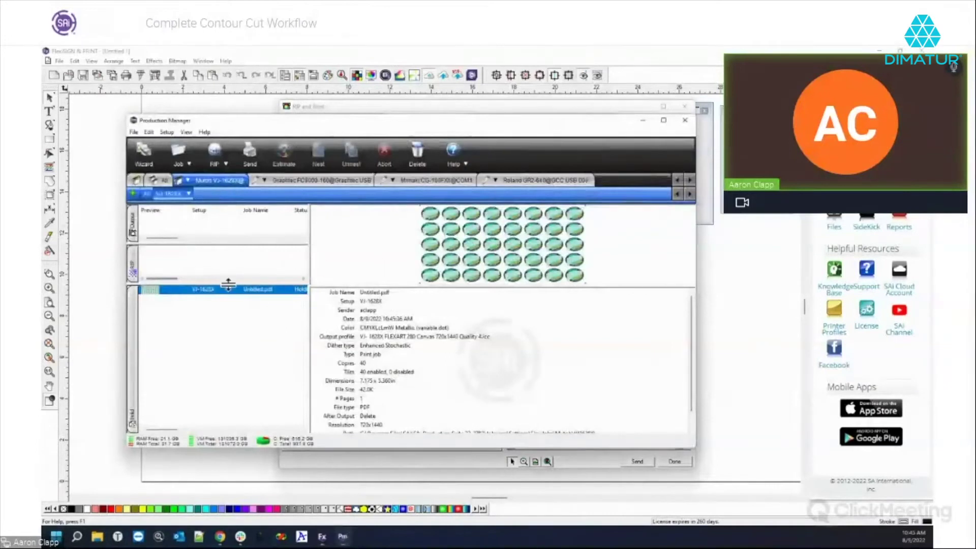
Examine the held print job for the Mutoh VJ-1628X and the held cut job for the Mimaki CG-160FXII in Production Manager
{"action": "mouse_move", "coordinate": [179, 296]}
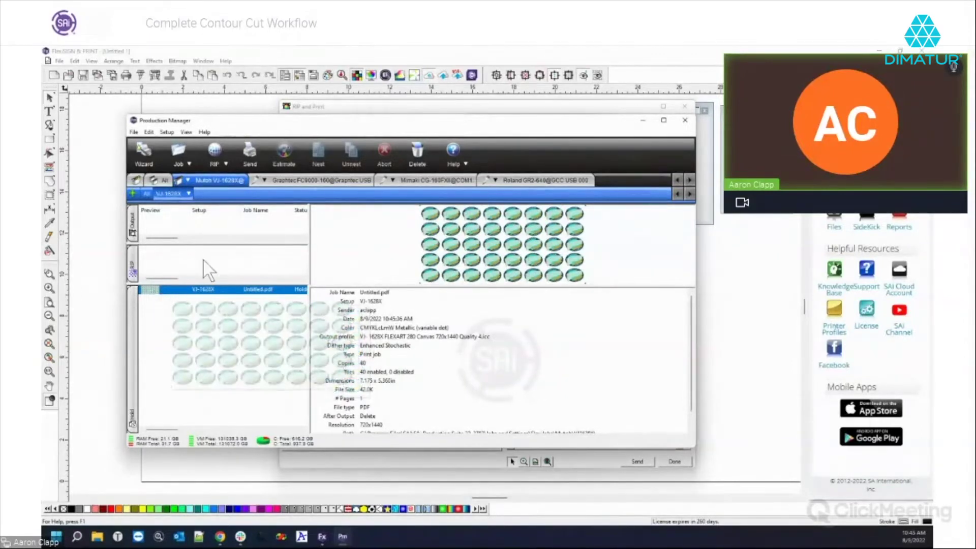
{"action": "left_click", "coordinate": [350, 180]}
{"action": "left_click", "coordinate": [412, 180]}
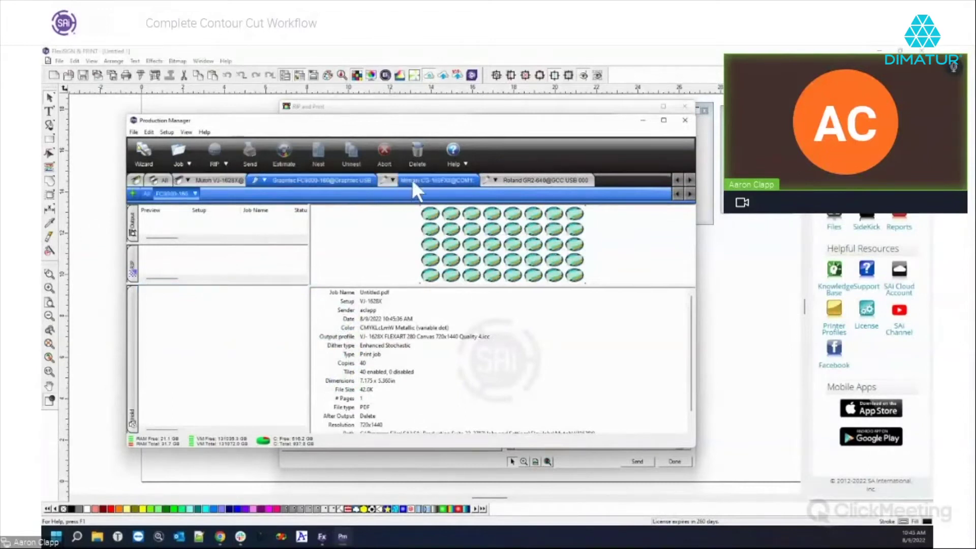
{"action": "left_click", "coordinate": [178, 291]}
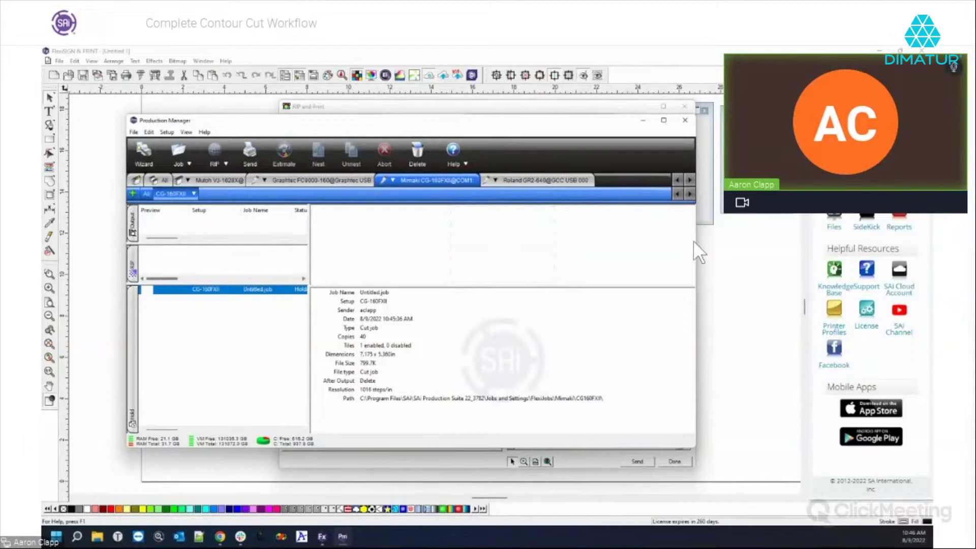
{"action": "left_click", "coordinate": [726, 311]}
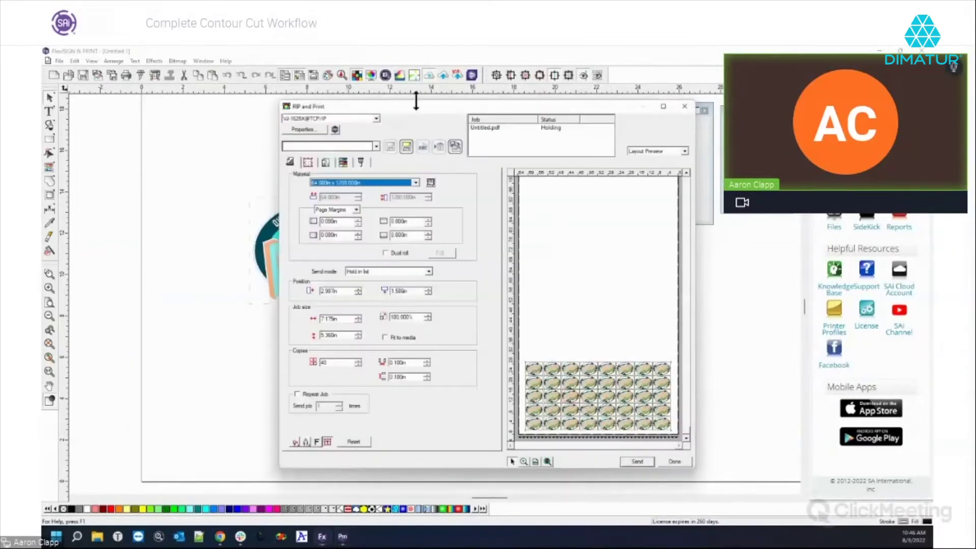
Close RIP and Print and move the Airborne and Point Panic artworks together up and to the right on the page
{"action": "left_click", "coordinate": [685, 106]}
{"action": "left_click_drag", "start_coordinate": [224, 163], "coordinate": [635, 366]}
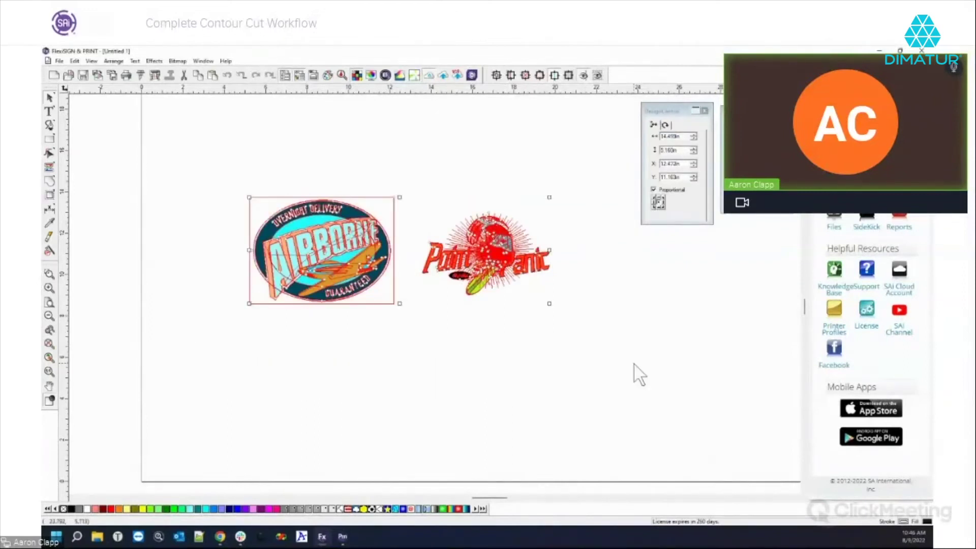
{"action": "left_click_drag", "start_coordinate": [479, 251], "coordinate": [716, 191]}
{"action": "left_click", "coordinate": [290, 154]}
Import Leaf.tif and Shield.tif from the Tiffs sample folder and place them side by side in the empty lower part of the page
{"action": "left_click", "coordinate": [59, 60]}
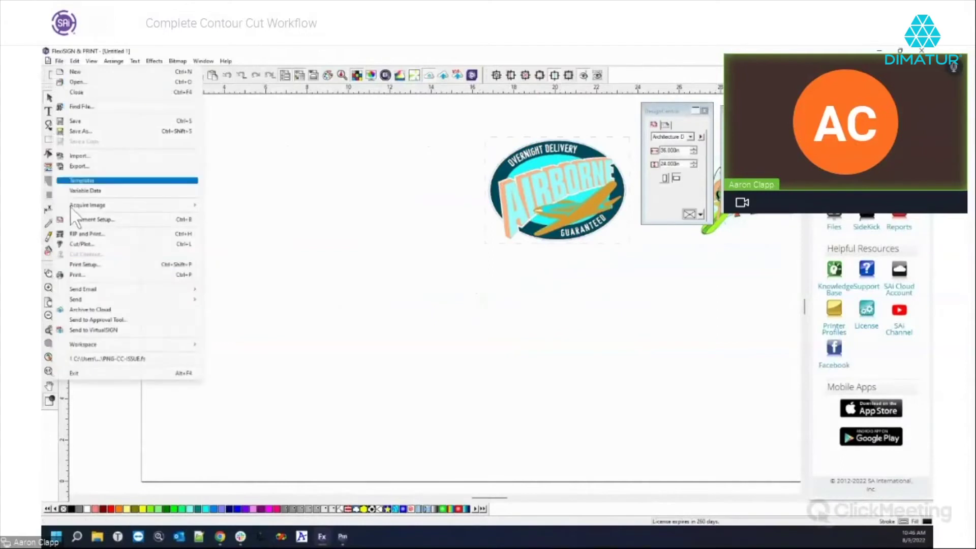
{"action": "left_click", "coordinate": [112, 158]}
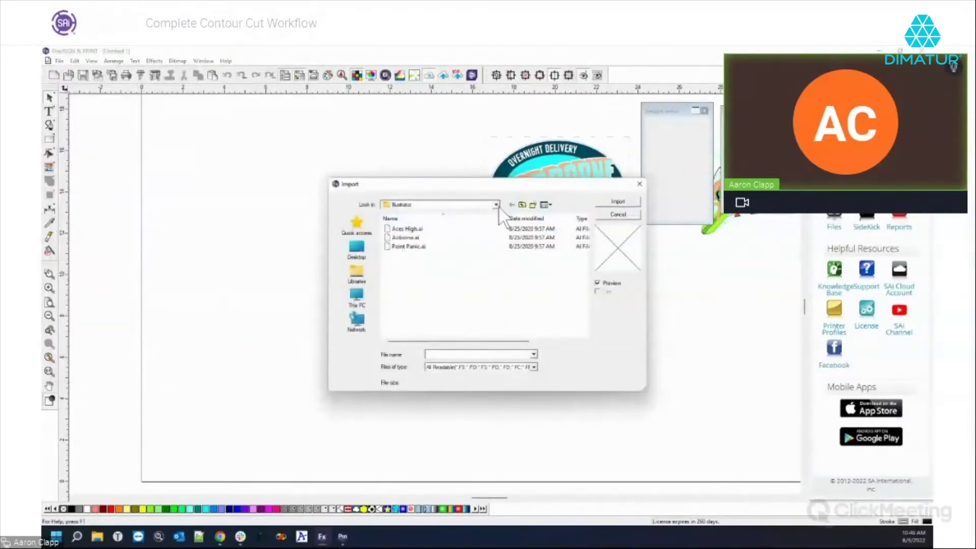
{"action": "left_click", "coordinate": [521, 204]}
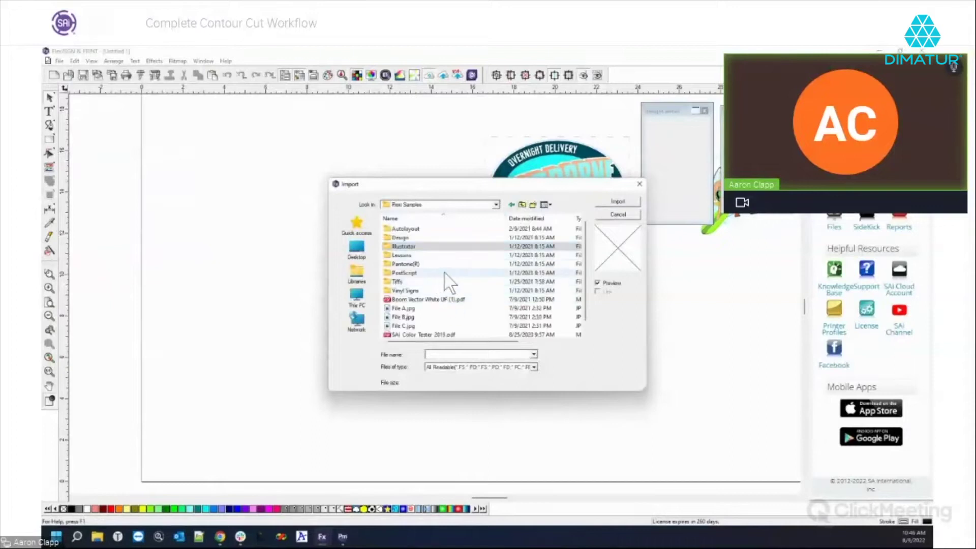
{"action": "double_click", "coordinate": [401, 283]}
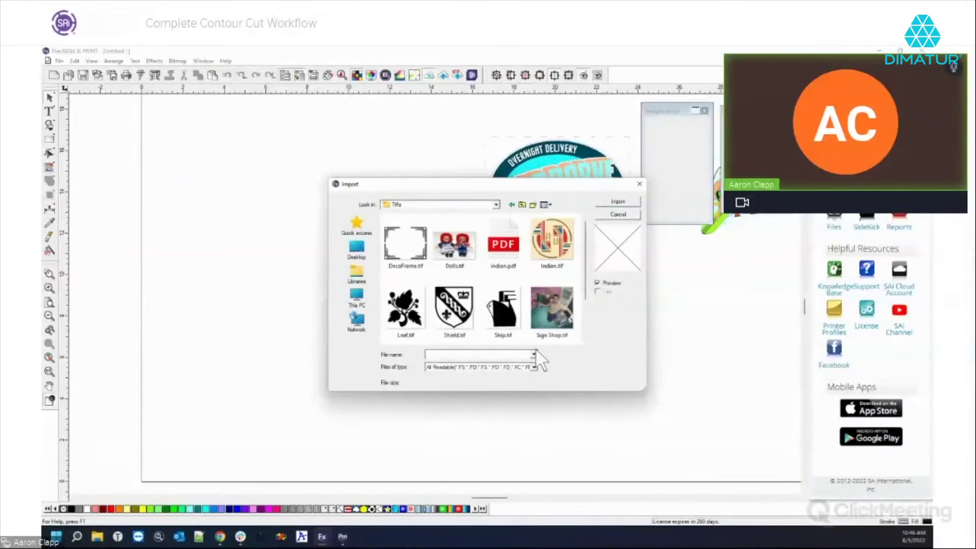
{"action": "left_click", "coordinate": [465, 302]}
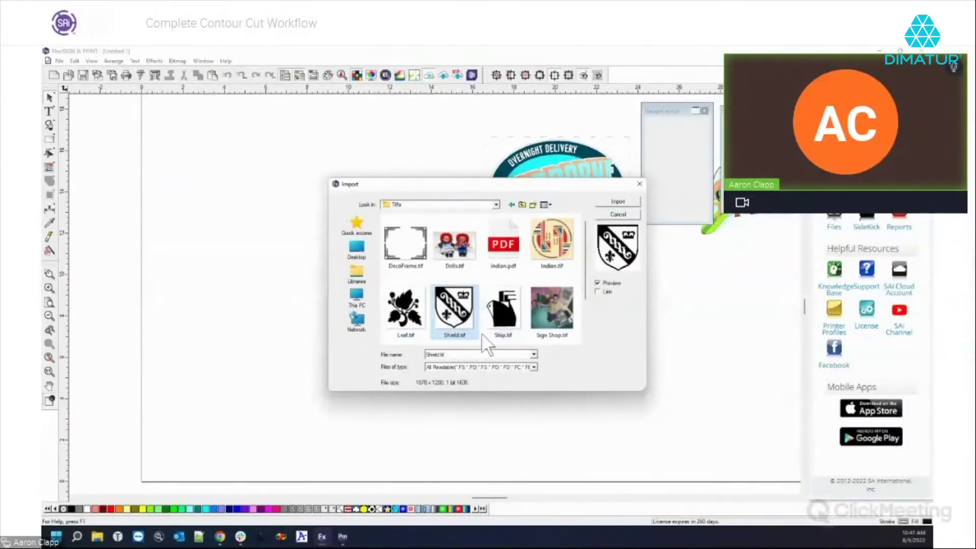
{"action": "left_click", "coordinate": [406, 313], "text": "ctrl"}
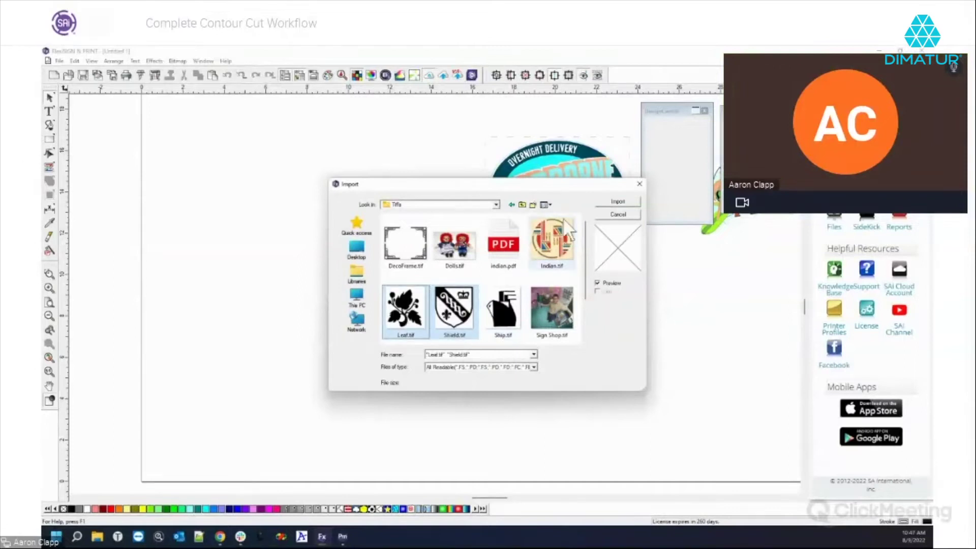
{"action": "left_click", "coordinate": [605, 202]}
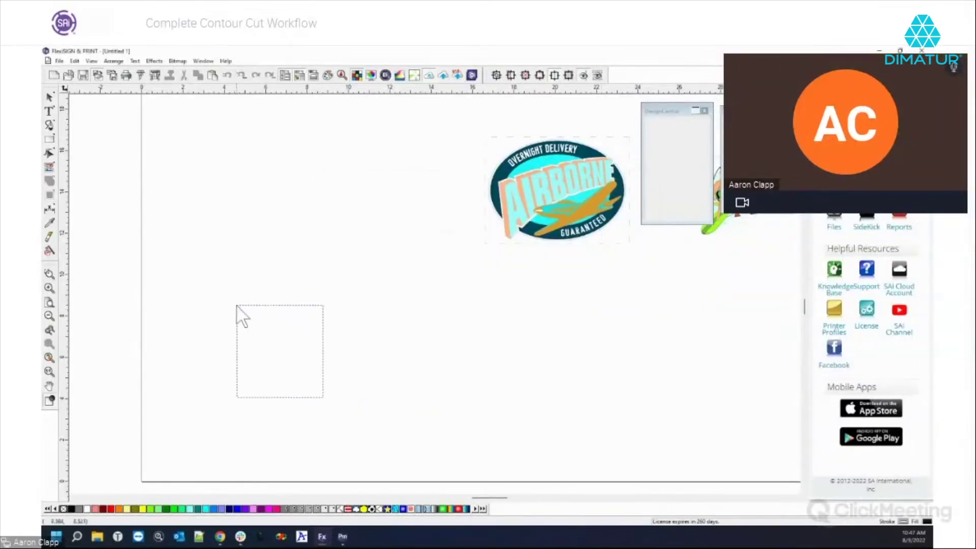
{"action": "left_click", "coordinate": [237, 307]}
{"action": "left_click", "coordinate": [366, 313]}
{"action": "right_click", "coordinate": [513, 341]}
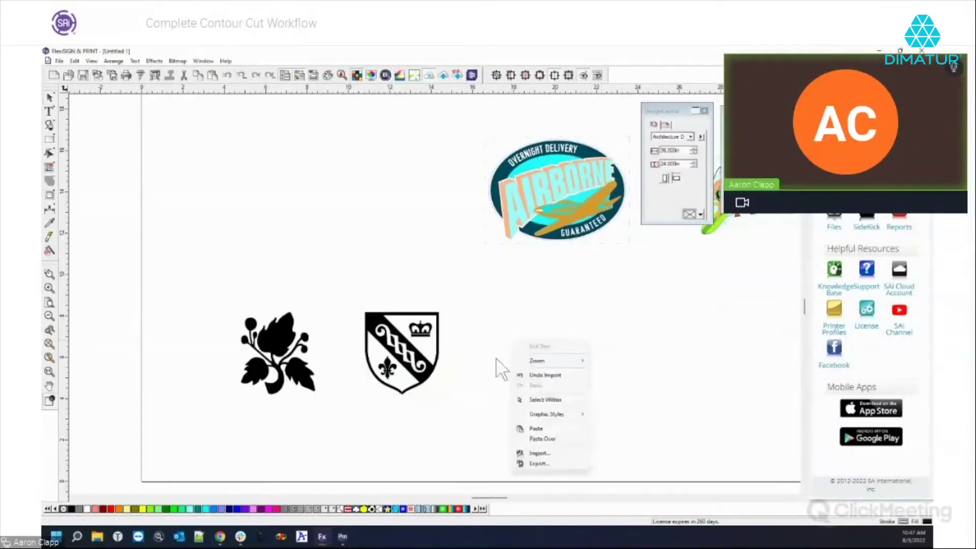
{"action": "left_click", "coordinate": [340, 362]}
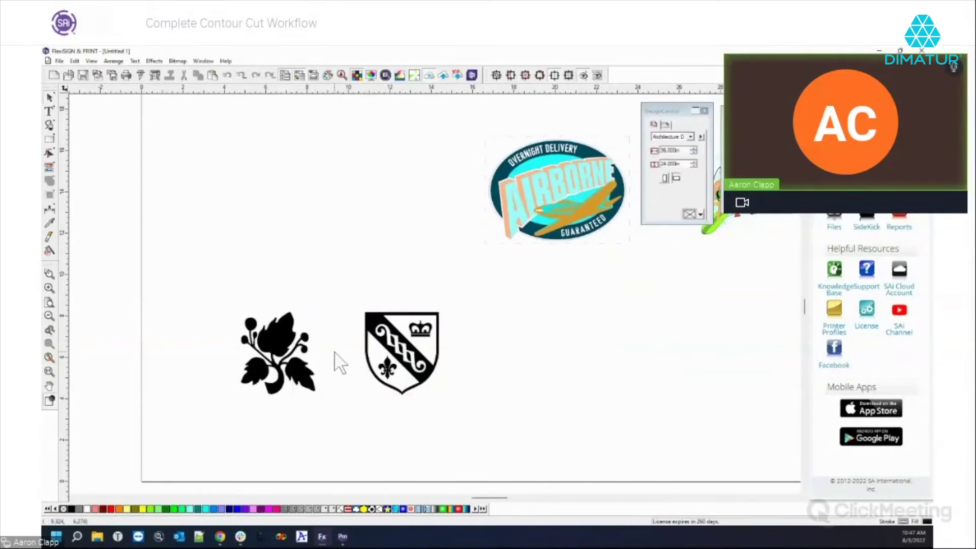
Try a contour cut around the leaf bitmap using the Contour shape
{"action": "left_click", "coordinate": [281, 337]}
{"action": "left_click_drag", "start_coordinate": [281, 337], "coordinate": [309, 335]}
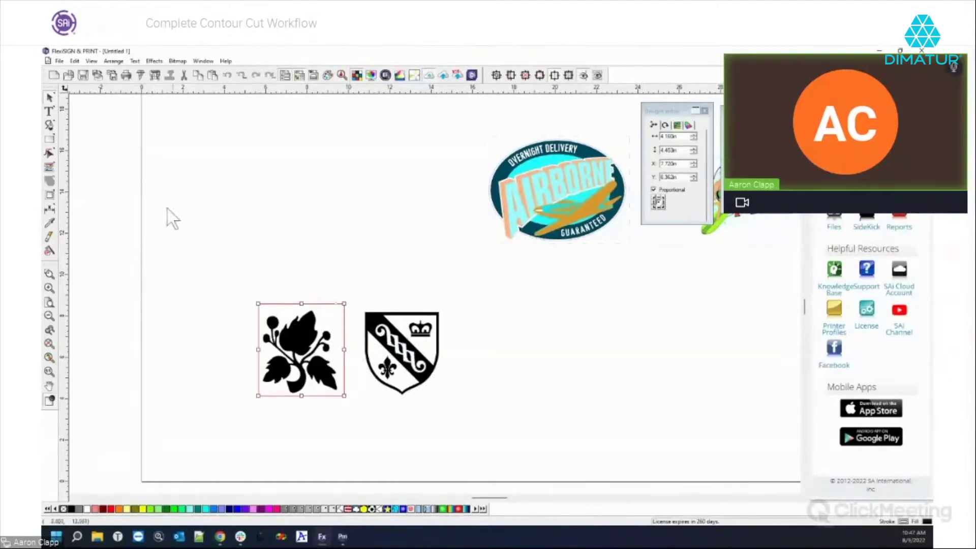
{"action": "left_click", "coordinate": [48, 193]}
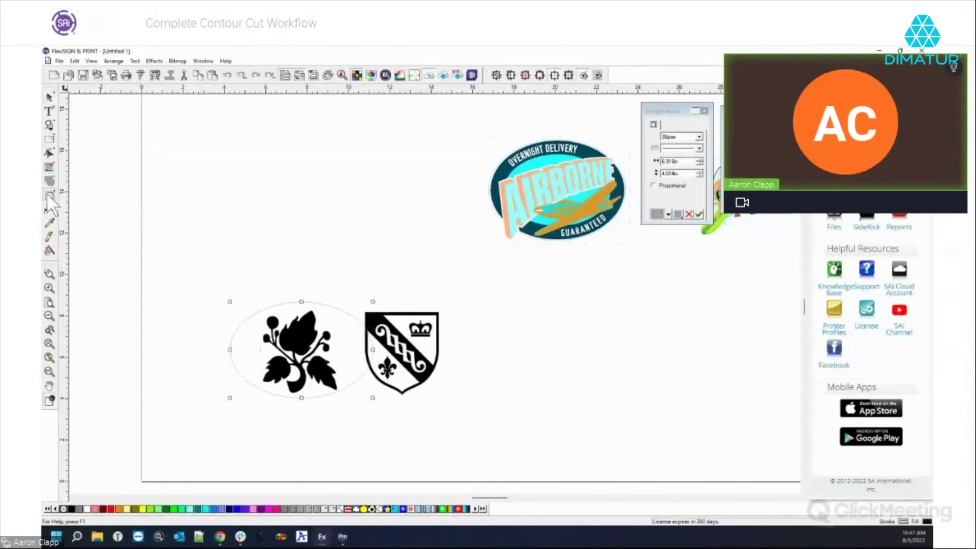
{"action": "left_click", "coordinate": [699, 137]}
{"action": "left_click", "coordinate": [673, 146]}
{"action": "left_click_drag", "start_coordinate": [277, 354], "coordinate": [254, 361]}
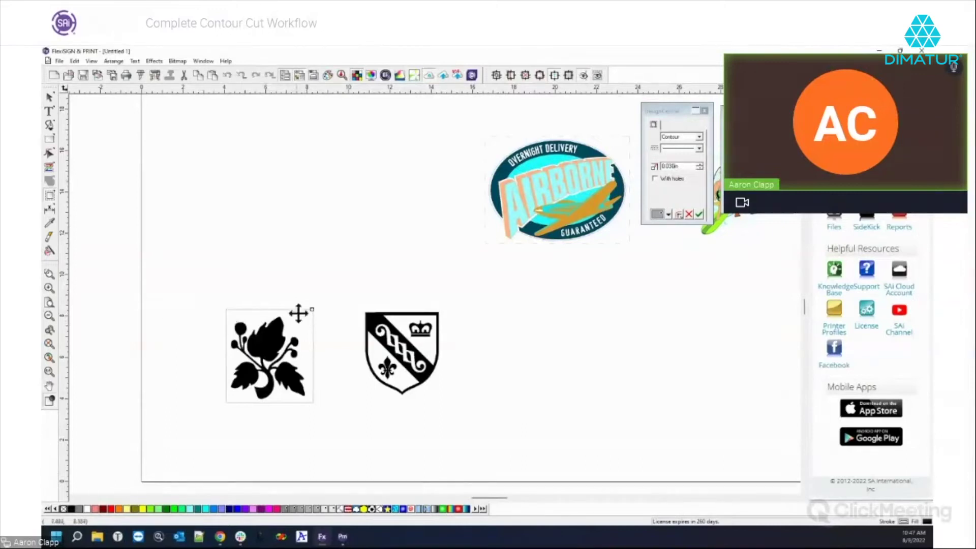
{"action": "key", "text": "Escape"}
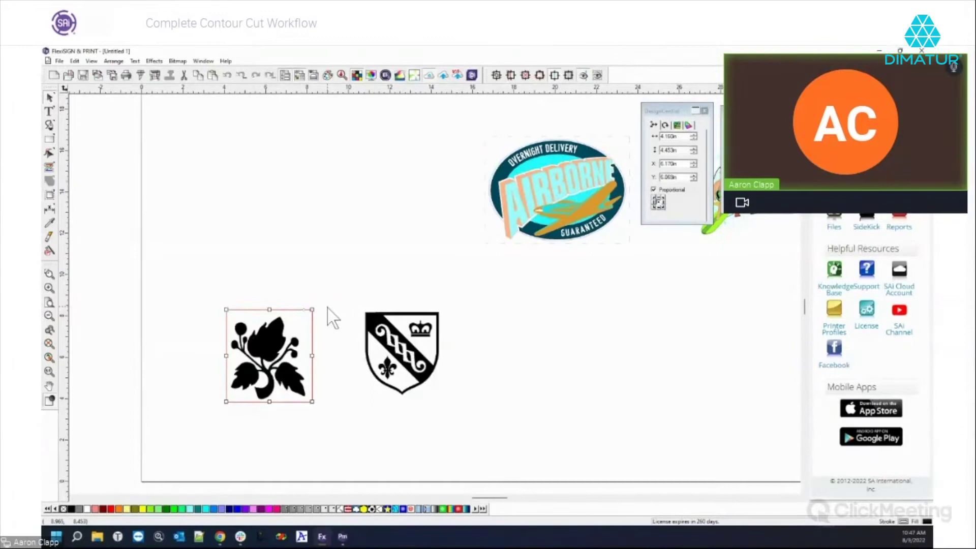
Reposition the leaf bitmap and make its white background transparent with Make Transparent
{"action": "left_click_drag", "start_coordinate": [310, 323], "coordinate": [327, 313]}
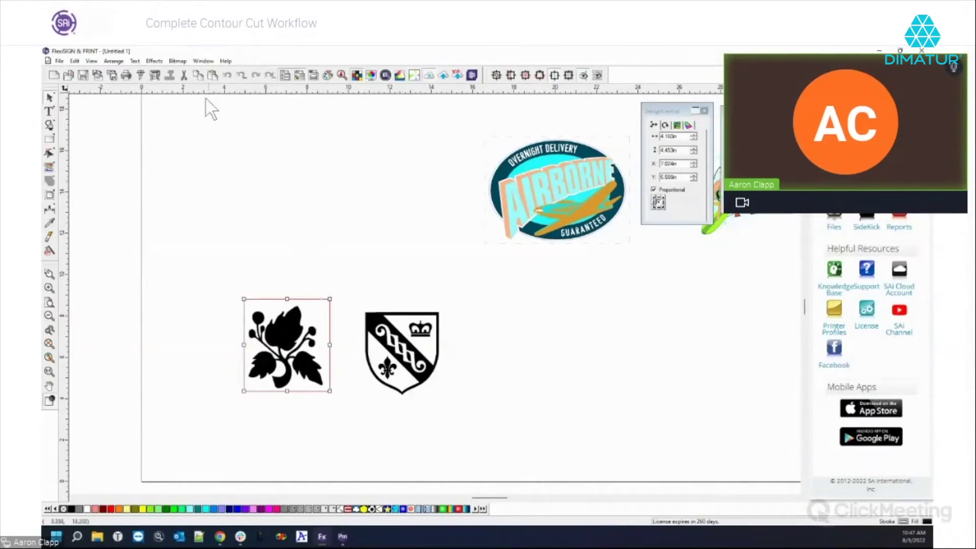
{"action": "left_click", "coordinate": [178, 61]}
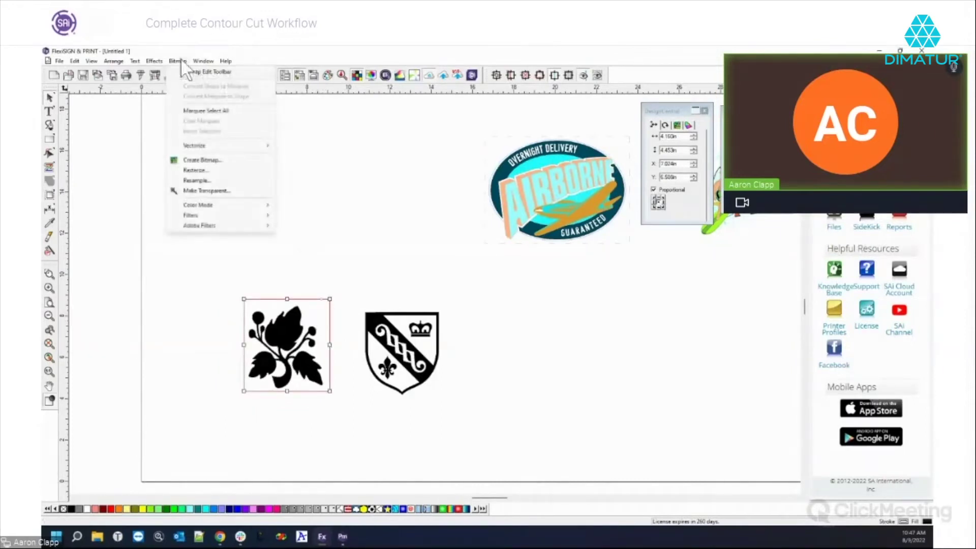
{"action": "left_click", "coordinate": [195, 192]}
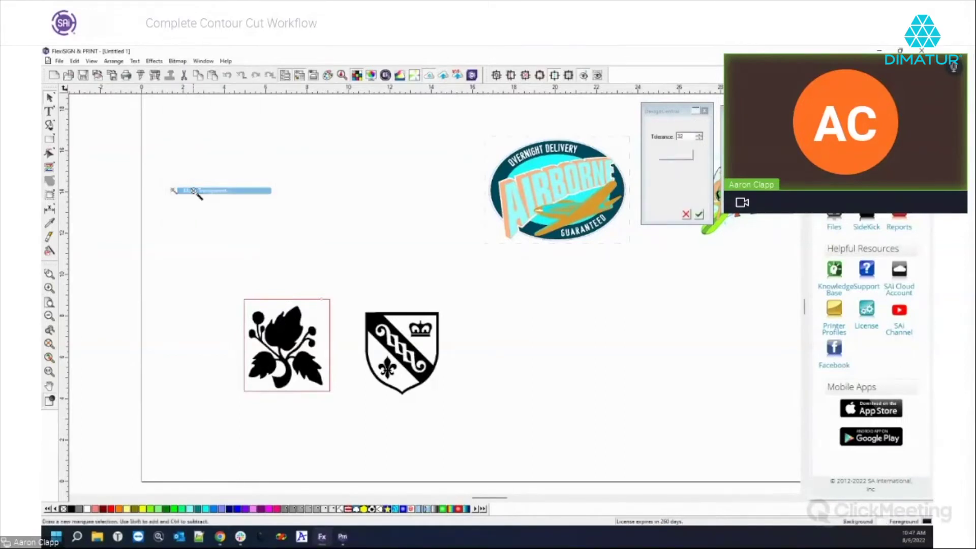
{"action": "left_click", "coordinate": [316, 316]}
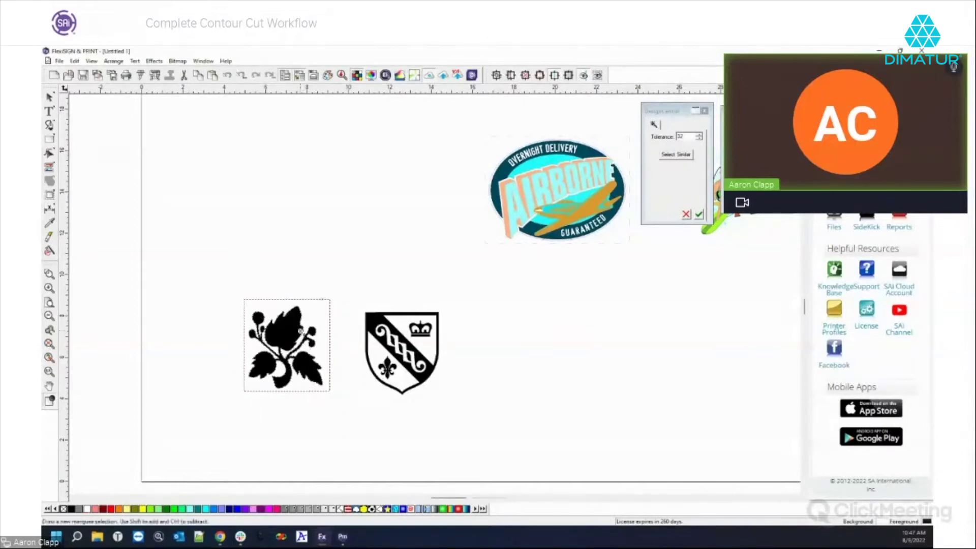
{"action": "scroll", "coordinate": [299, 345], "scroll_direction": "up", "scroll_amount": 3}
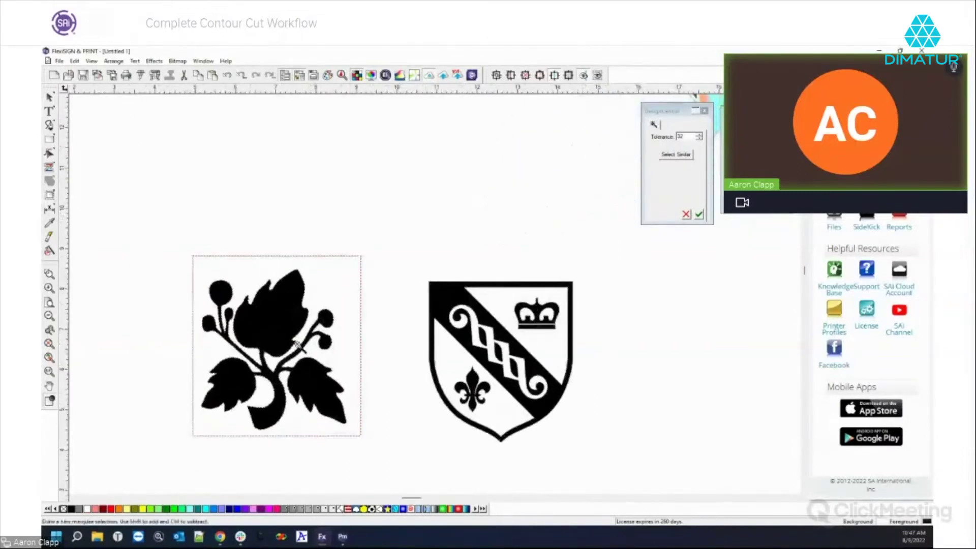
{"action": "left_click", "coordinate": [699, 215]}
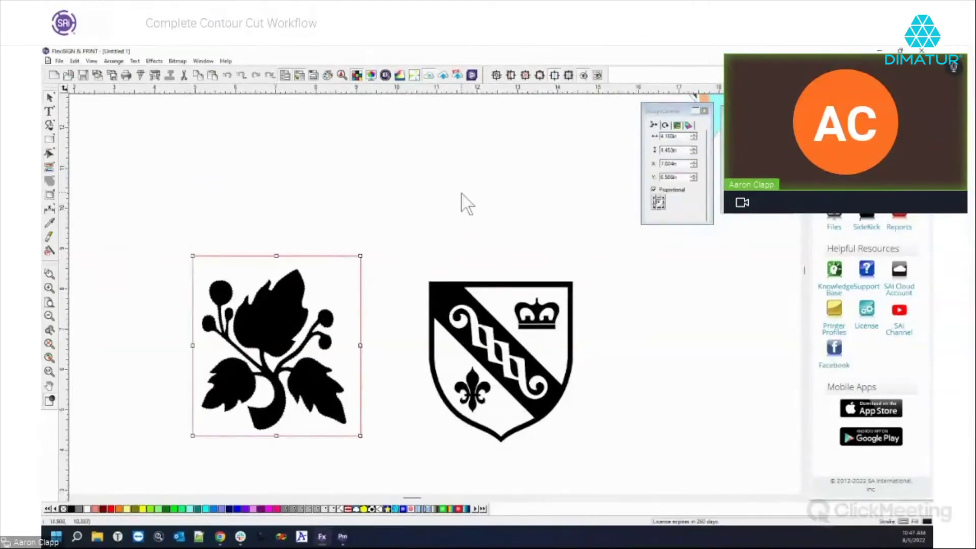
Reposition the shield bitmap and make all its white areas transparent with Make Transparent and Select Similar
{"action": "left_click_drag", "start_coordinate": [478, 300], "coordinate": [467, 288]}
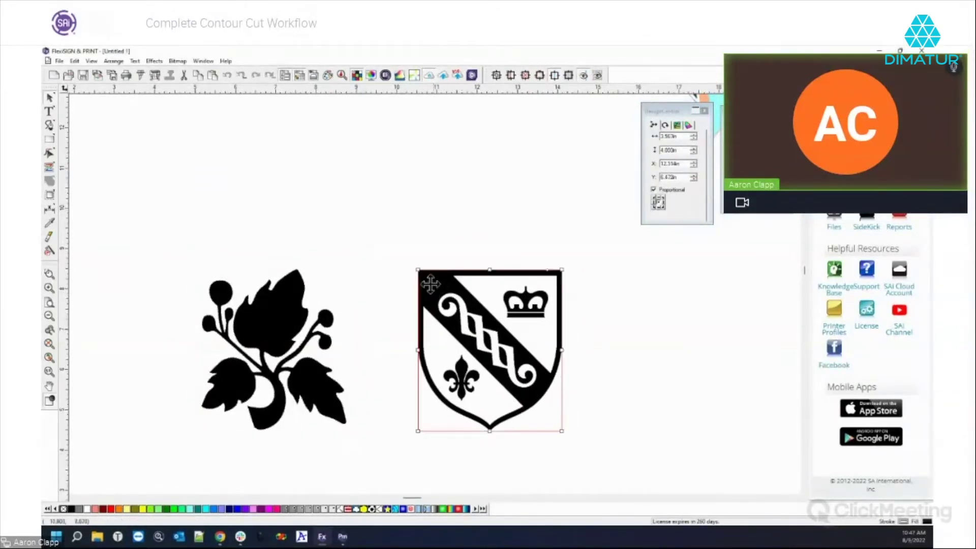
{"action": "left_click", "coordinate": [155, 60]}
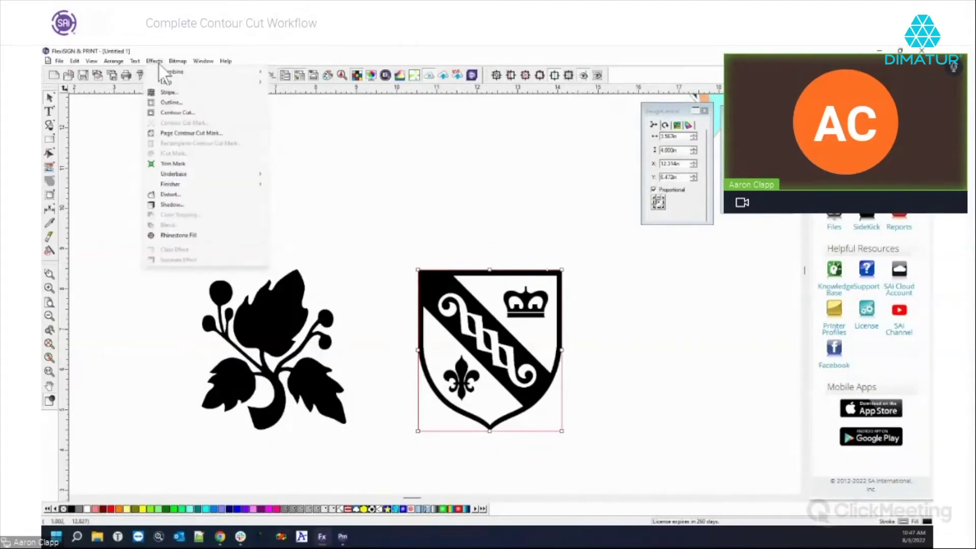
{"action": "mouse_move", "coordinate": [178, 61]}
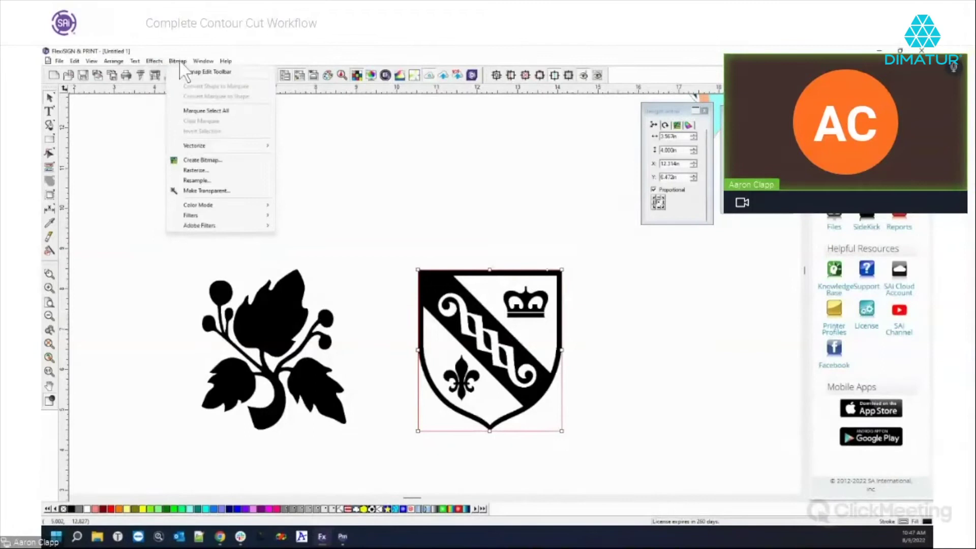
{"action": "left_click", "coordinate": [201, 190]}
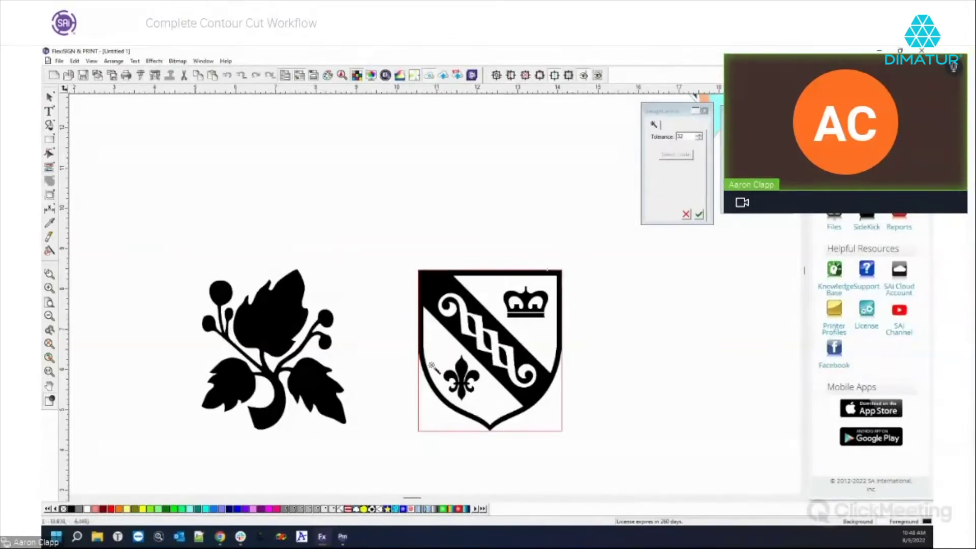
{"action": "left_click", "coordinate": [431, 410]}
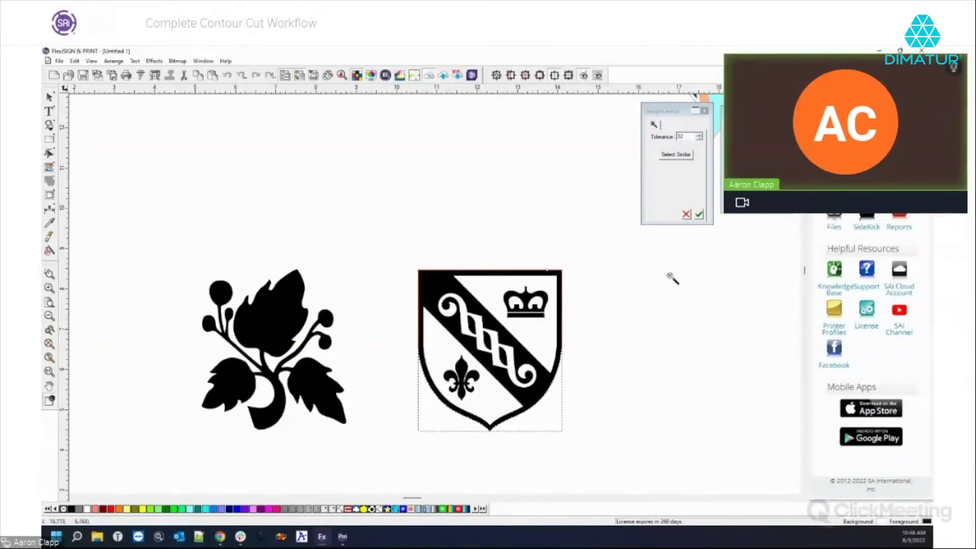
{"action": "left_click", "coordinate": [675, 153]}
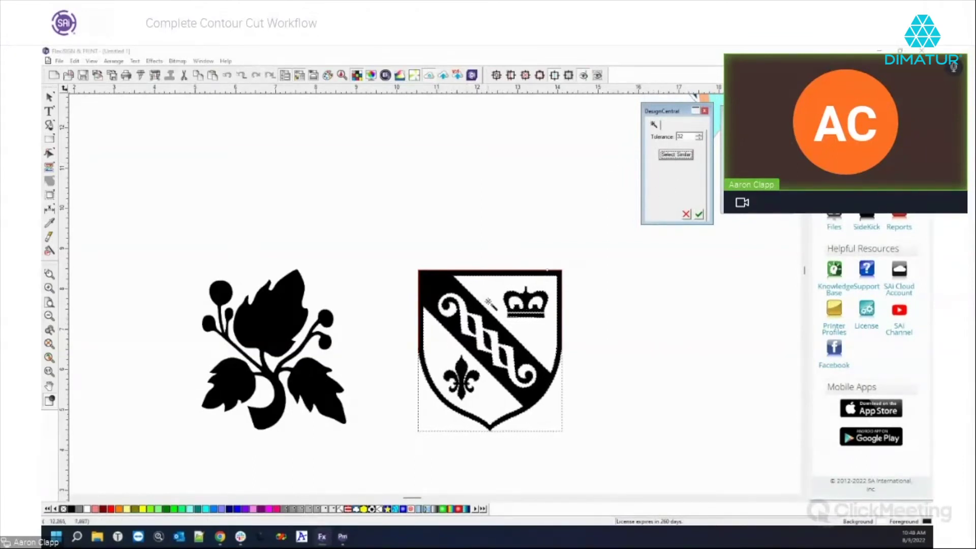
{"action": "left_click", "coordinate": [700, 214]}
{"action": "right_click", "coordinate": [669, 340]}
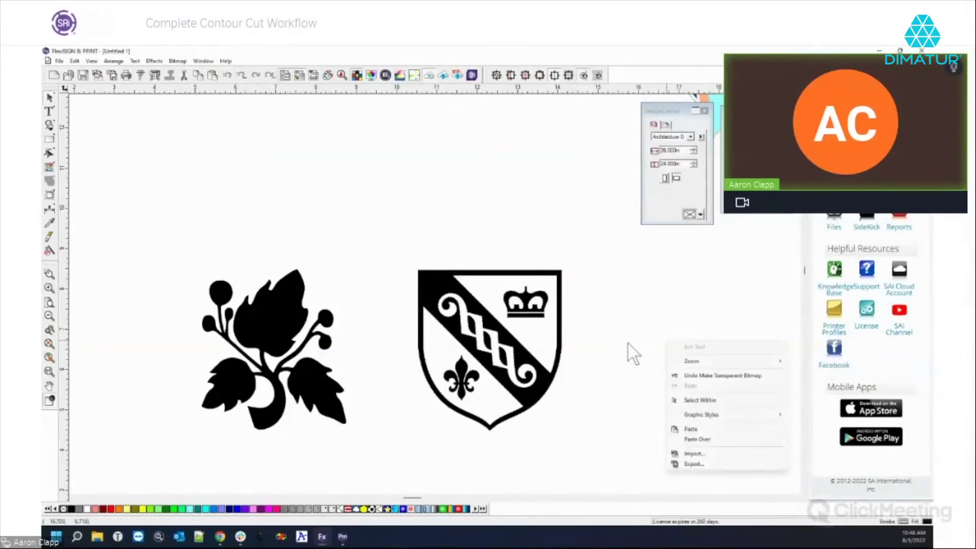
{"action": "left_click", "coordinate": [628, 343]}
Apply a Contour-shaped contour cut with holes to the shield bitmap, using a 0.030 in offset and the CutContour colour
{"action": "left_click", "coordinate": [446, 288]}
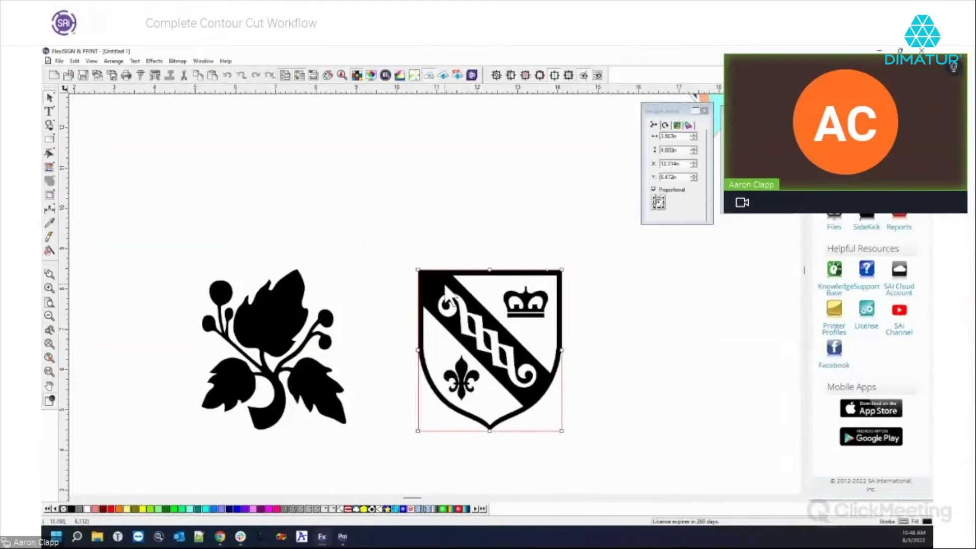
{"action": "left_click", "coordinate": [51, 195]}
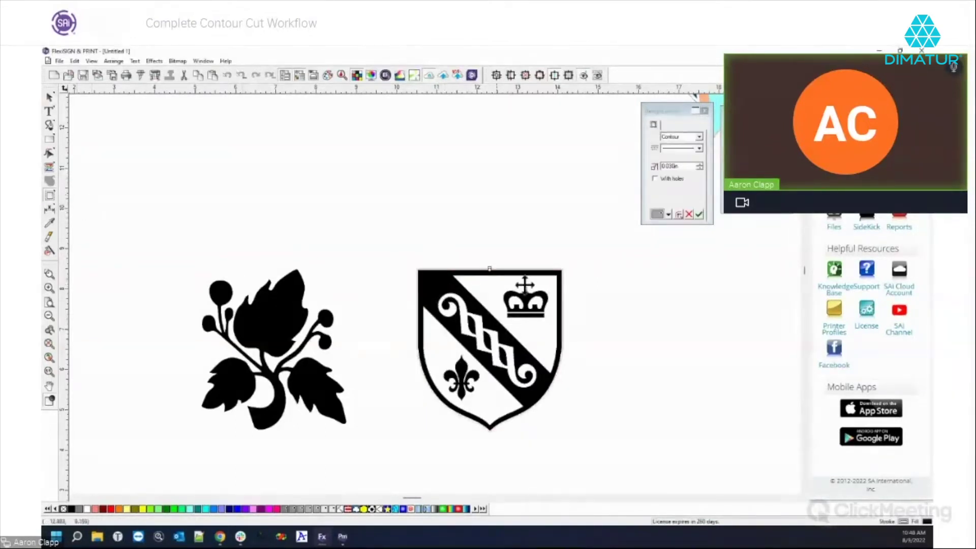
{"action": "left_click", "coordinate": [655, 178]}
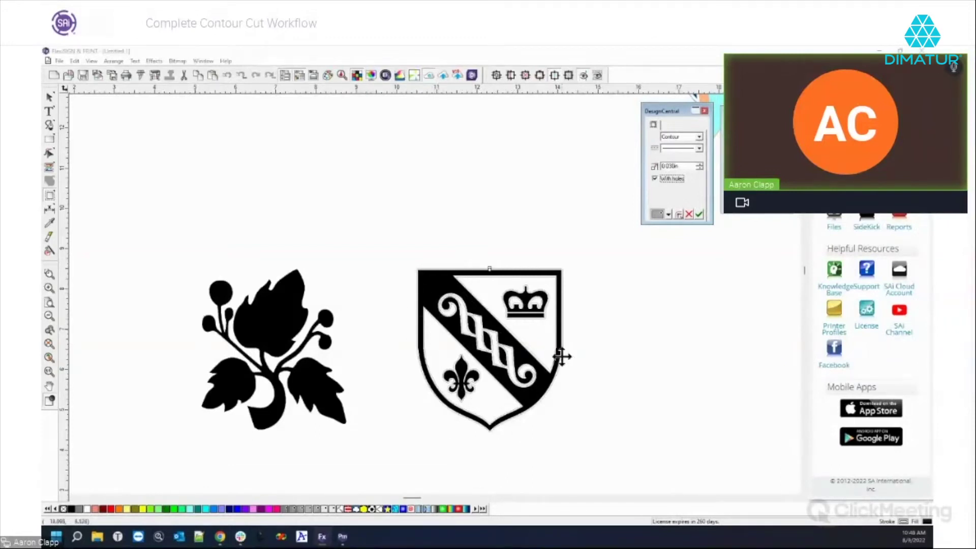
{"action": "left_click", "coordinate": [669, 214]}
{"action": "scroll", "coordinate": [640, 288], "scroll_direction": "down", "scroll_amount": 3}
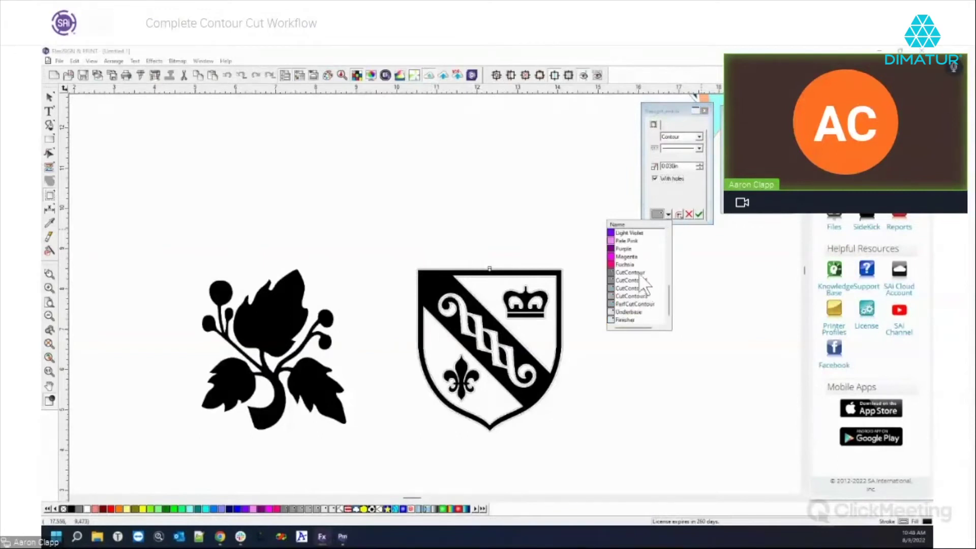
{"action": "left_click", "coordinate": [640, 275]}
{"action": "left_click", "coordinate": [700, 215]}
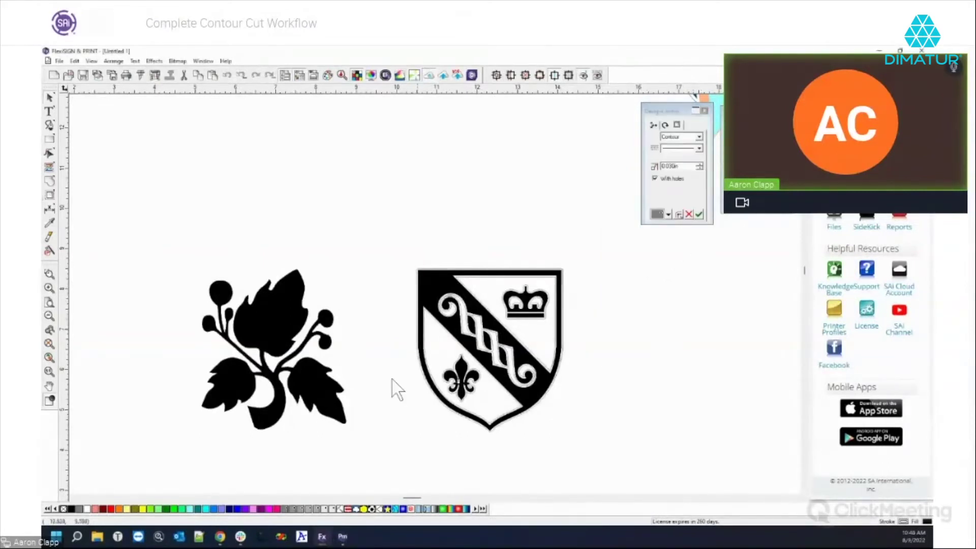
Apply a contour cut with holes to the leaf bitmap, using an inset offset of -0.020 in
{"action": "left_click", "coordinate": [275, 306]}
{"action": "left_click", "coordinate": [46, 193]}
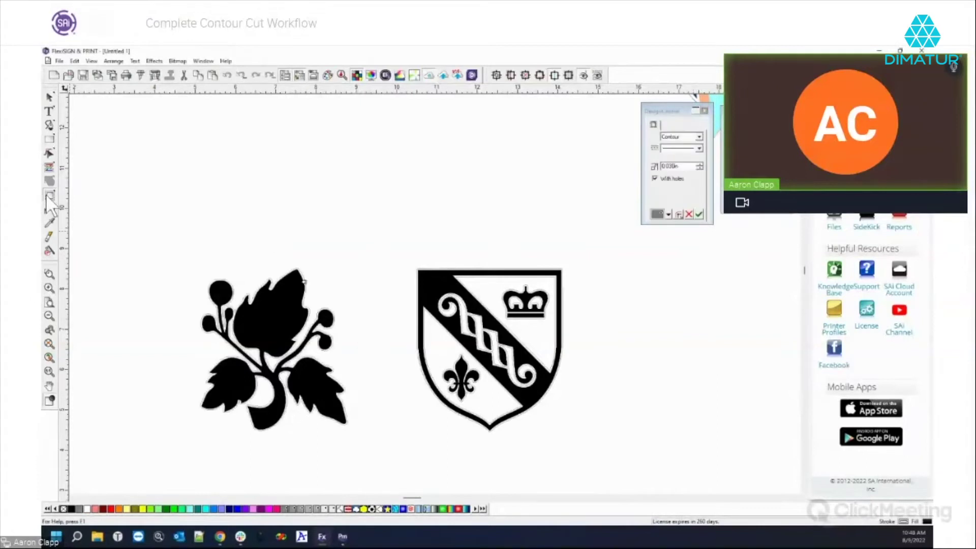
{"action": "left_click", "coordinate": [697, 167]}
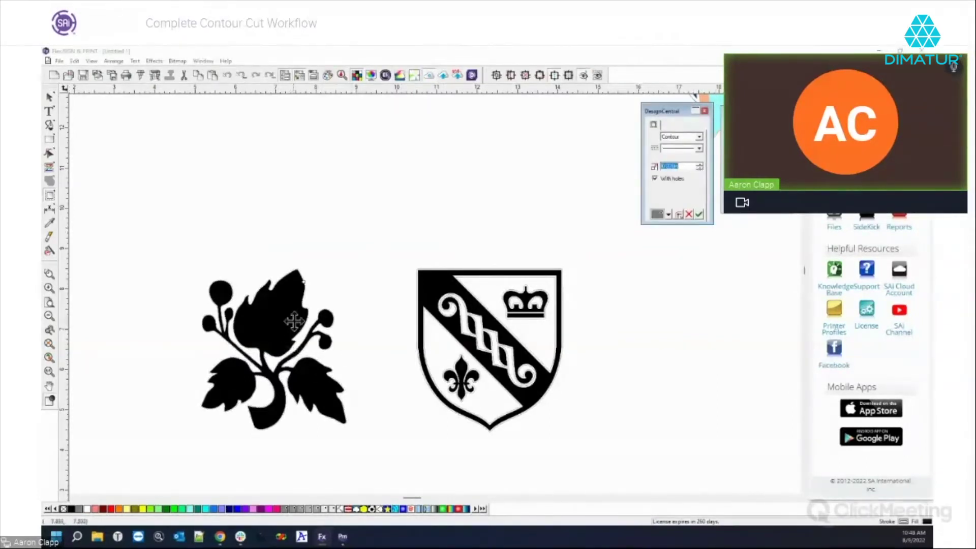
{"action": "left_click", "coordinate": [699, 167]}
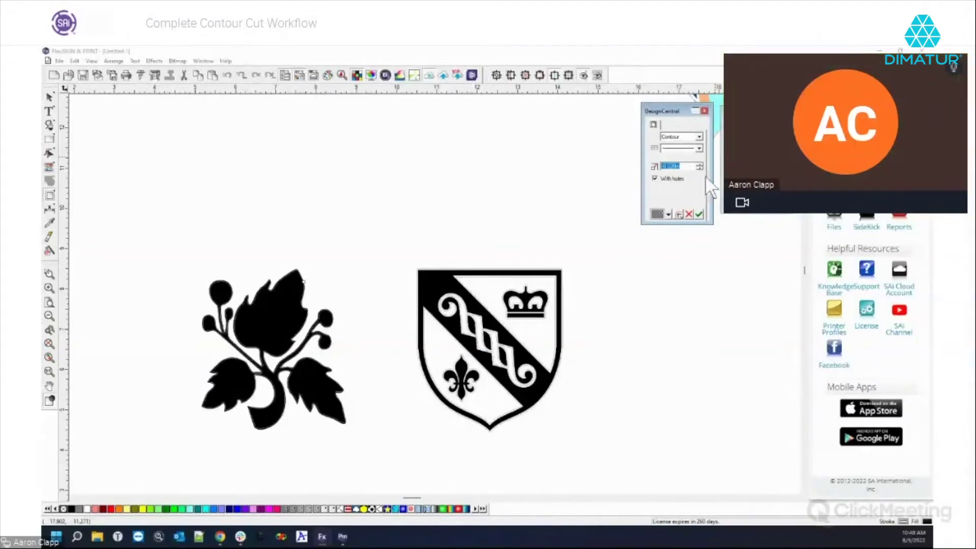
{"action": "left_click", "coordinate": [699, 214]}
Move the leaf closer to the shield, shift both up the page, and reposition the Airborne artwork in the open space below them
{"action": "left_click_drag", "start_coordinate": [276, 307], "coordinate": [325, 301]}
{"action": "left_click_drag", "start_coordinate": [178, 218], "coordinate": [667, 480]}
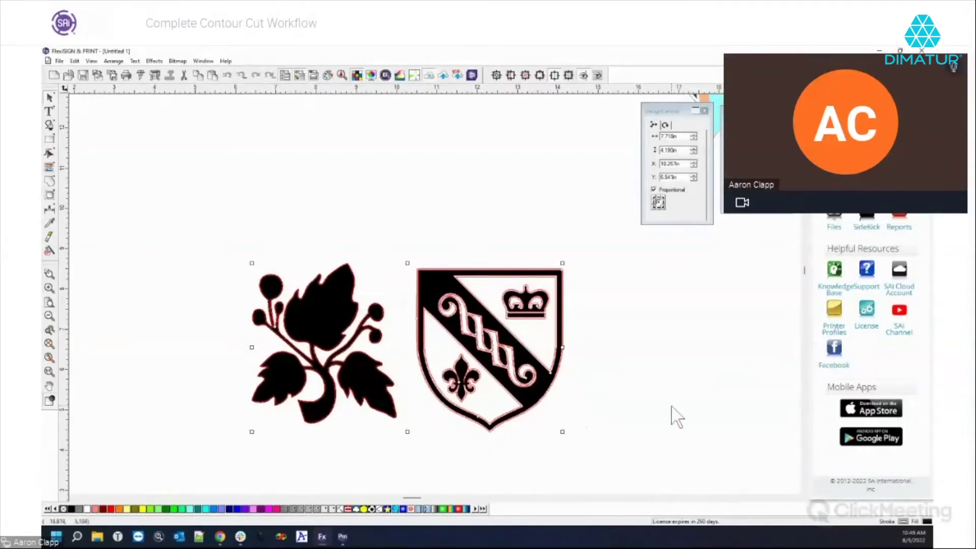
{"action": "left_click_drag", "start_coordinate": [189, 220], "coordinate": [616, 465]}
{"action": "scroll", "coordinate": [573, 437], "scroll_direction": "down", "scroll_amount": 3}
{"action": "left_click_drag", "start_coordinate": [501, 366], "coordinate": [475, 113]}
{"action": "left_click", "coordinate": [541, 334]}
{"action": "left_click_drag", "start_coordinate": [541, 334], "coordinate": [463, 388]}
{"action": "left_click", "coordinate": [560, 356]}
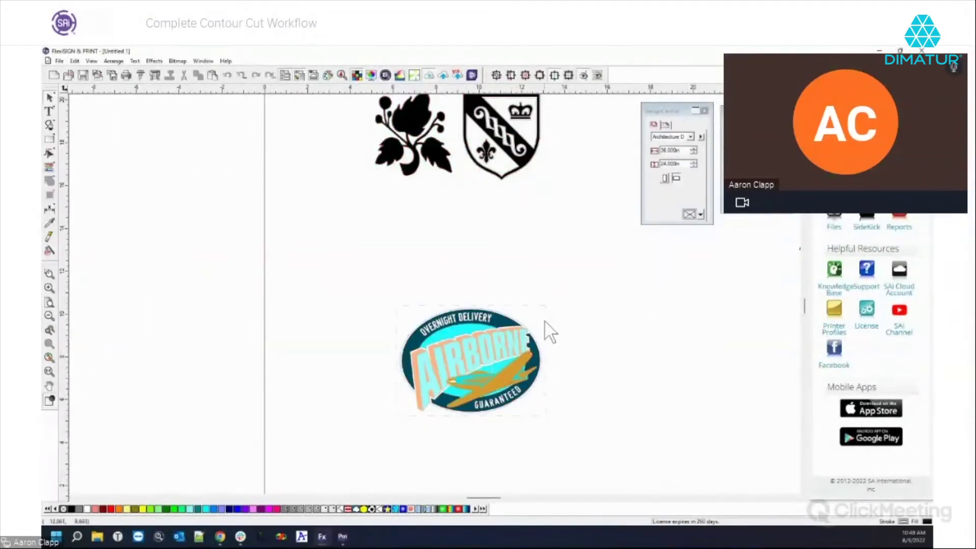
Clear the existing contour cut from the Airborne artwork
{"action": "left_click", "coordinate": [545, 322]}
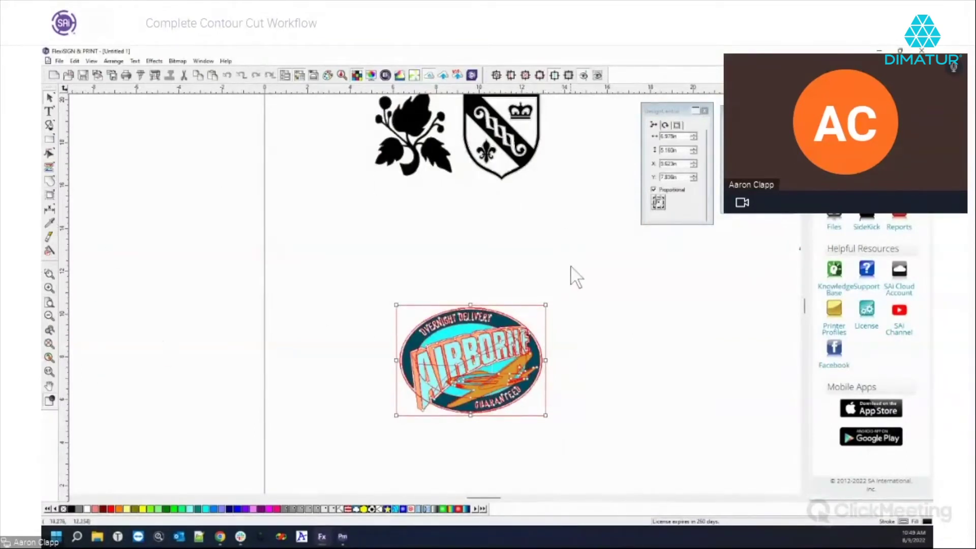
{"action": "right_click", "coordinate": [430, 332]}
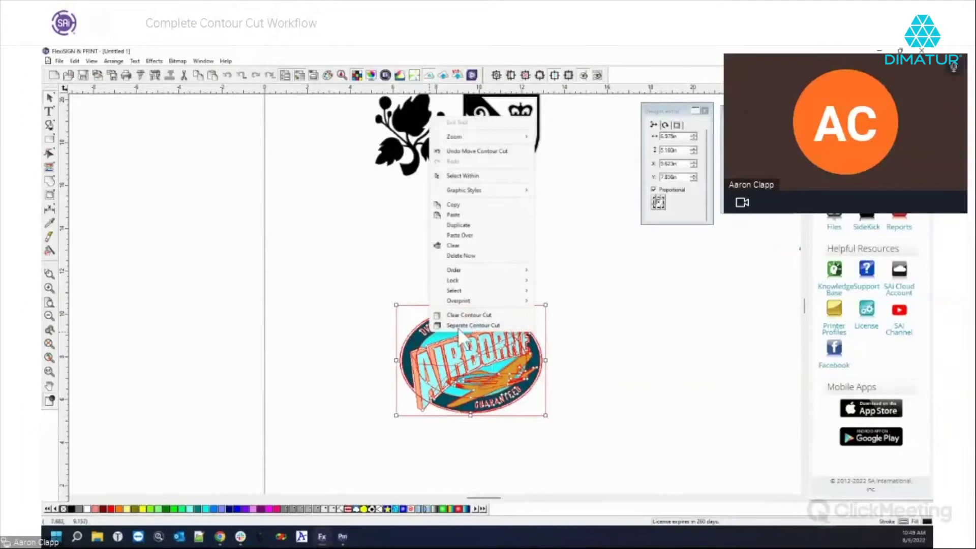
{"action": "left_click", "coordinate": [458, 314]}
{"action": "right_click", "coordinate": [427, 344]}
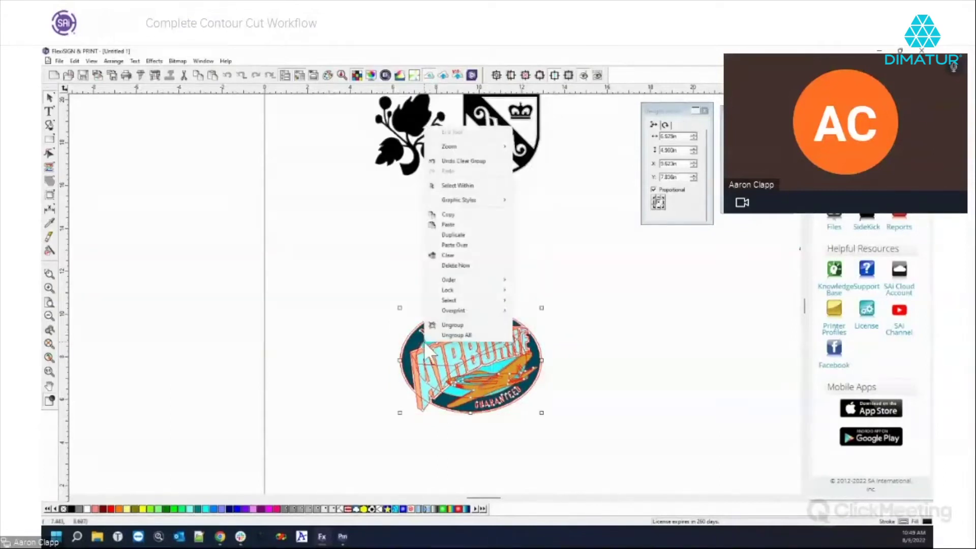
{"action": "left_click", "coordinate": [375, 338]}
Start a new contour cut around the whole Airborne artwork with a 0.125 in offset
{"action": "left_click_drag", "start_coordinate": [349, 283], "coordinate": [588, 468]}
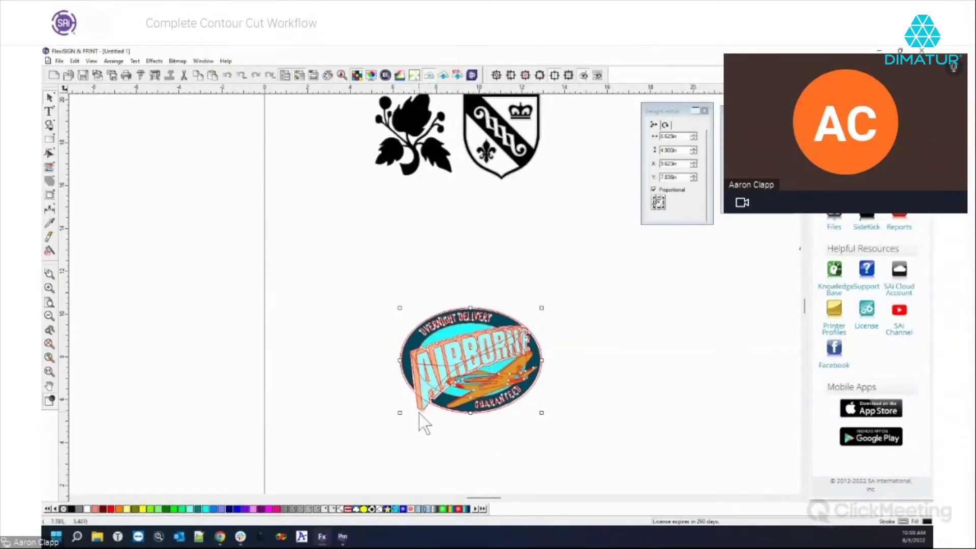
{"action": "left_click", "coordinate": [50, 197]}
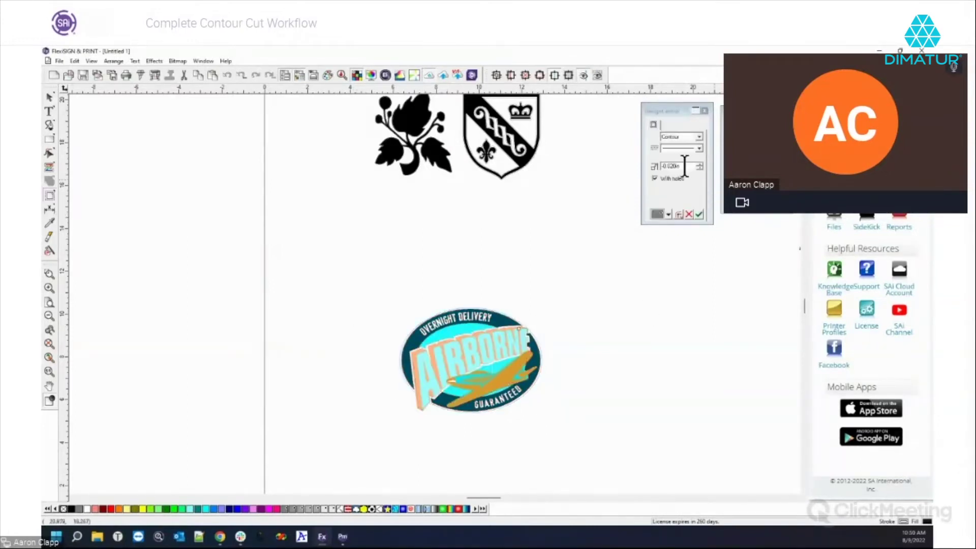
{"action": "left_click_drag", "start_coordinate": [685, 165], "coordinate": [632, 161]}
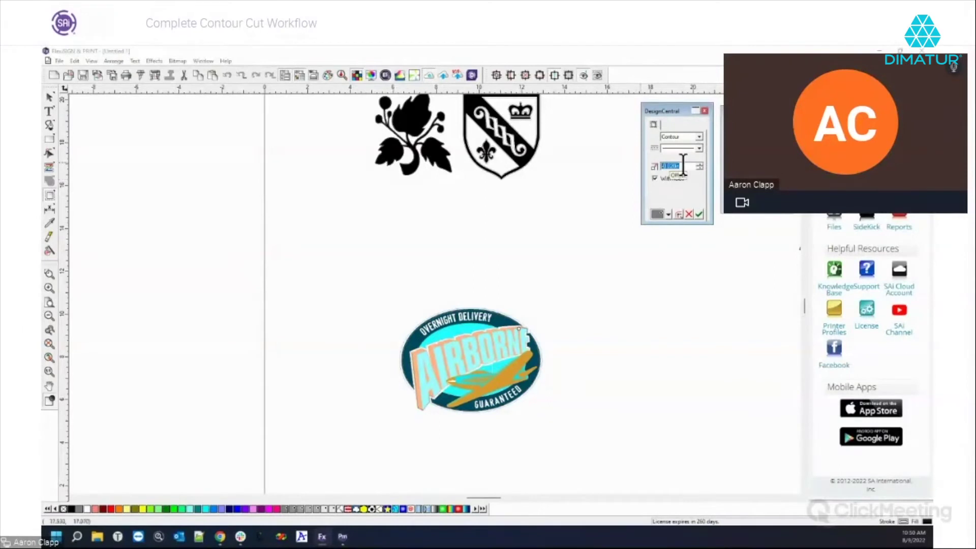
{"action": "type", "text": "0.125"}
{"action": "key", "text": "Tab"}
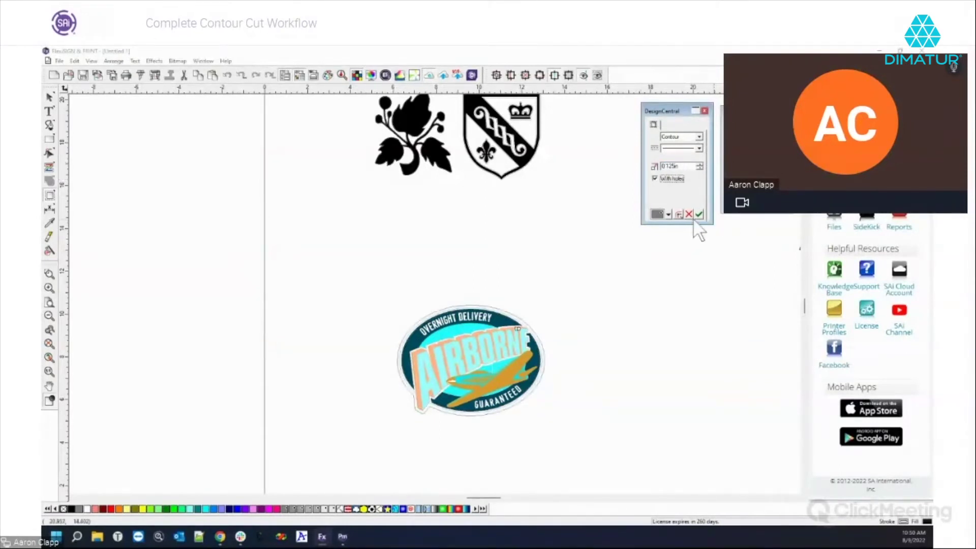
Increase the Airborne contour cut offset to 0.605 in and apply it
{"action": "left_click", "coordinate": [700, 164]}
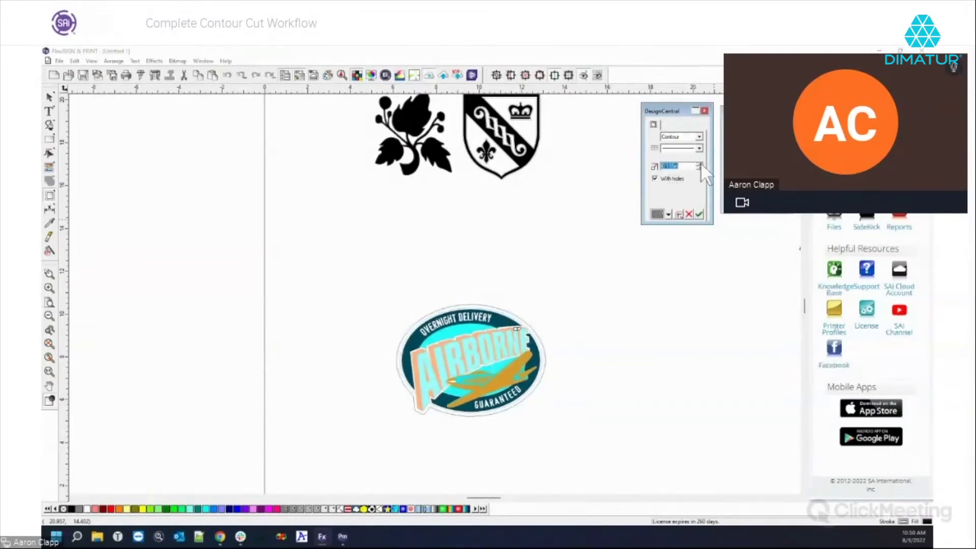
{"action": "left_click", "coordinate": [699, 164]}
{"action": "left_click", "coordinate": [700, 164]}
{"action": "left_click", "coordinate": [700, 164]}
{"action": "left_click", "coordinate": [700, 163]}
{"action": "left_click", "coordinate": [699, 163]}
{"action": "left_click", "coordinate": [699, 164]}
{"action": "left_click", "coordinate": [700, 164]}
{"action": "left_click", "coordinate": [700, 163]}
{"action": "left_click", "coordinate": [699, 164]}
{"action": "left_click", "coordinate": [700, 164]}
{"action": "left_click", "coordinate": [700, 164]}
{"action": "left_click", "coordinate": [700, 164]}
{"action": "left_click", "coordinate": [700, 164]}
{"action": "left_click", "coordinate": [700, 163]}
{"action": "left_click", "coordinate": [699, 164]}
{"action": "left_click", "coordinate": [700, 164]}
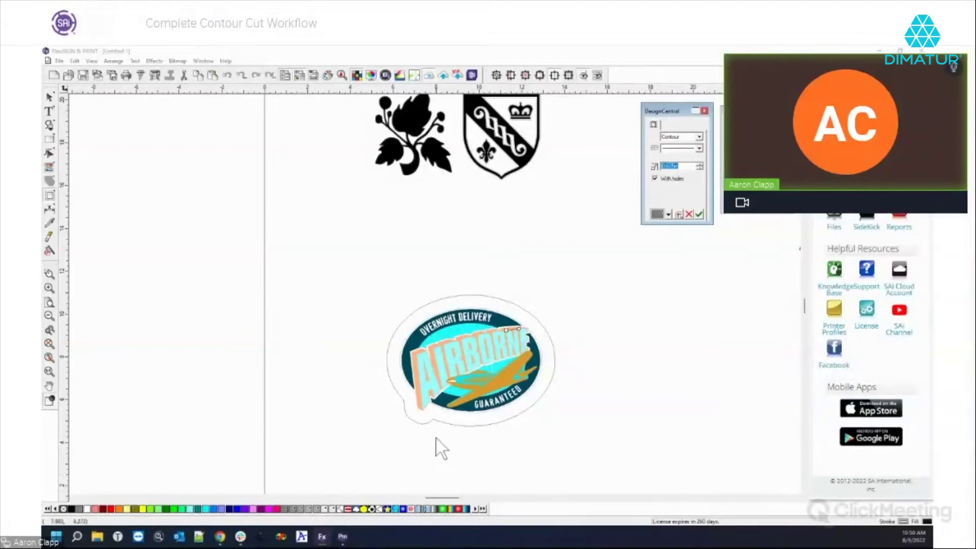
{"action": "left_click", "coordinate": [699, 214]}
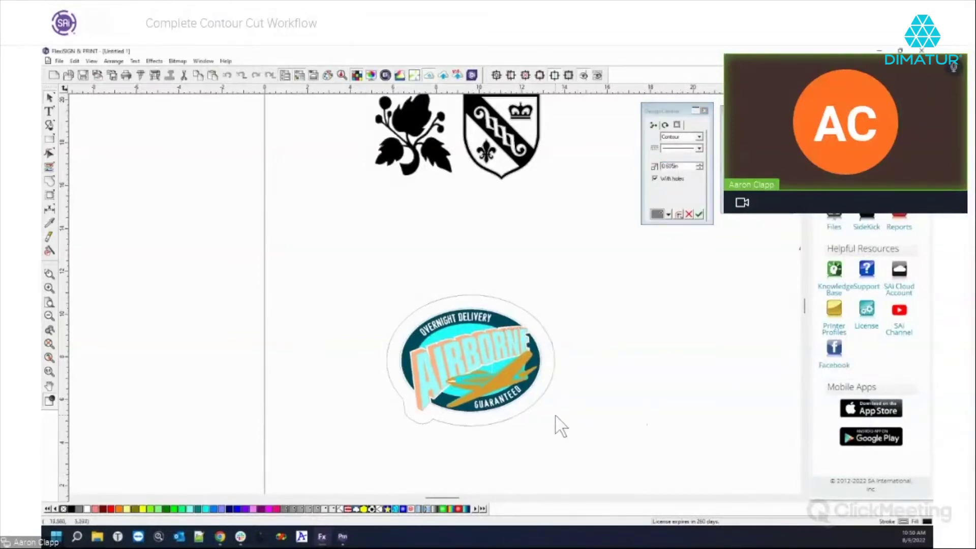
Separate the contour cut from the Airborne artwork and deselect everything
{"action": "right_click", "coordinate": [508, 420]}
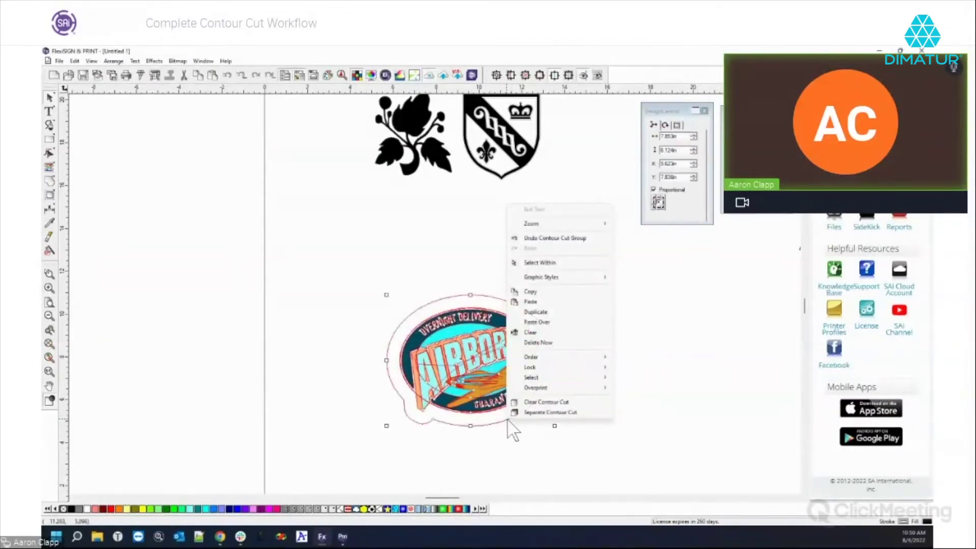
{"action": "left_click", "coordinate": [538, 413]}
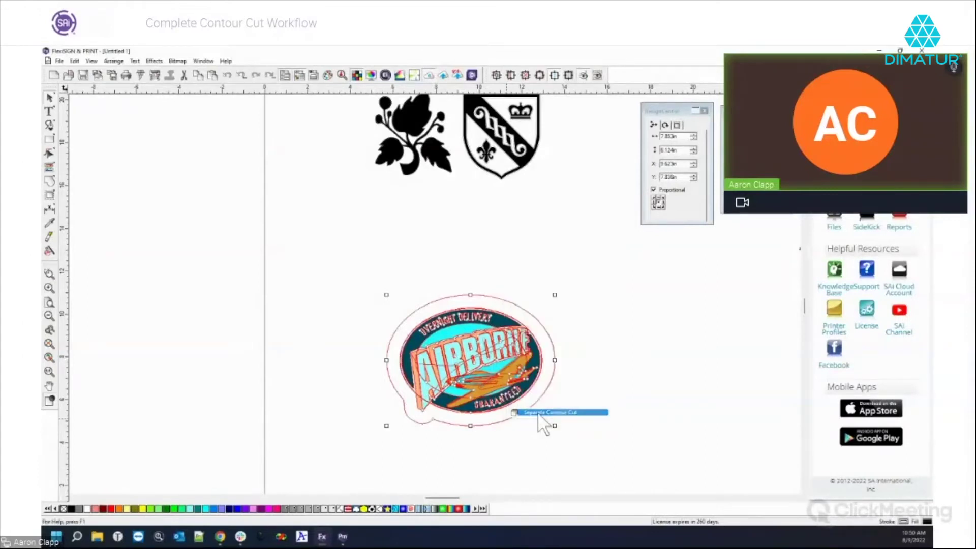
{"action": "left_click", "coordinate": [542, 451]}
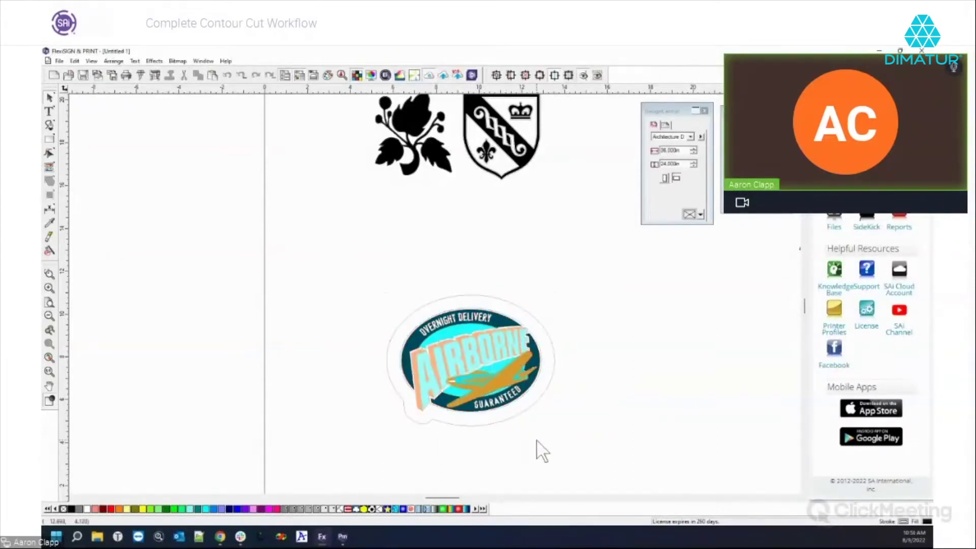
Replace the bump in the separated cut path near the letter A's lower corner with a smooth arc continuing the oval
{"action": "left_click", "coordinate": [506, 423]}
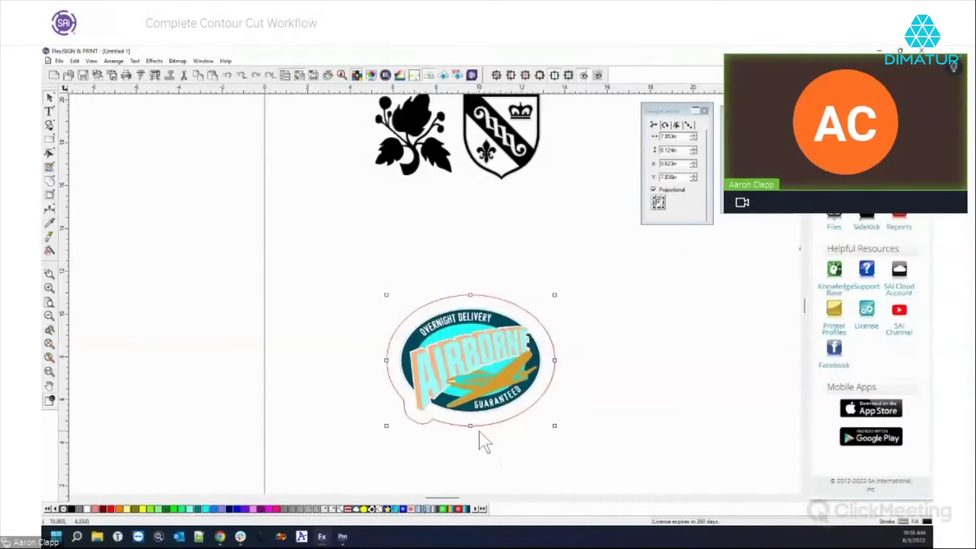
{"action": "left_click", "coordinate": [50, 154]}
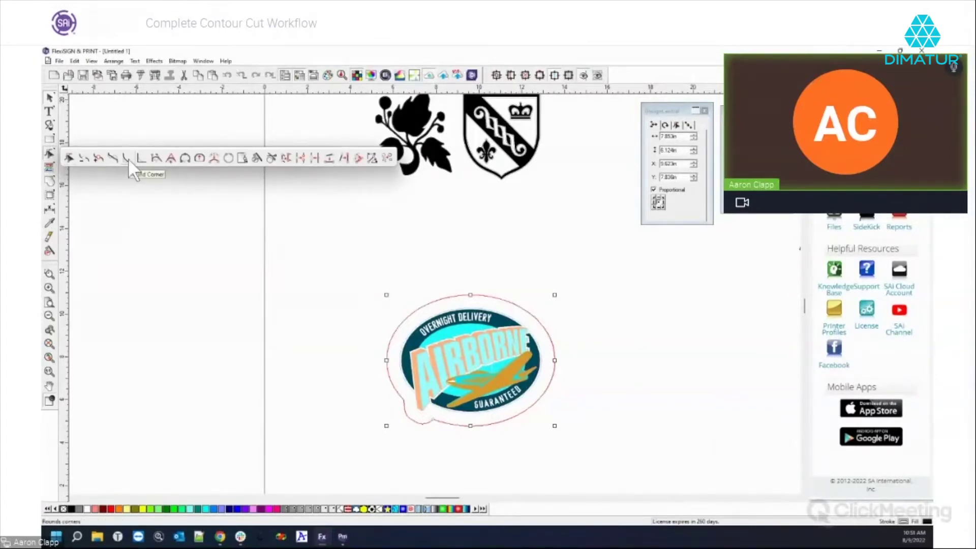
{"action": "left_click", "coordinate": [185, 158]}
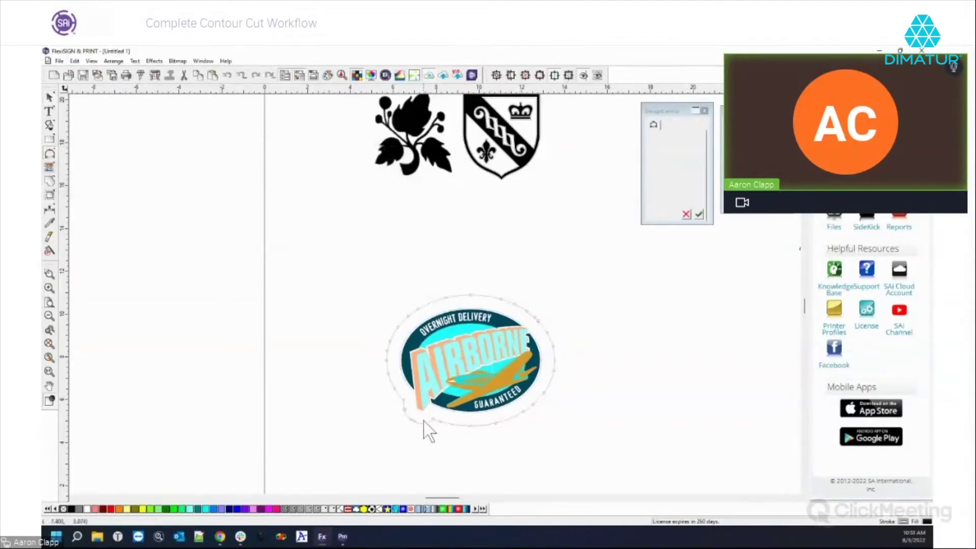
{"action": "scroll", "coordinate": [419, 441], "scroll_direction": "up", "scroll_amount": 1}
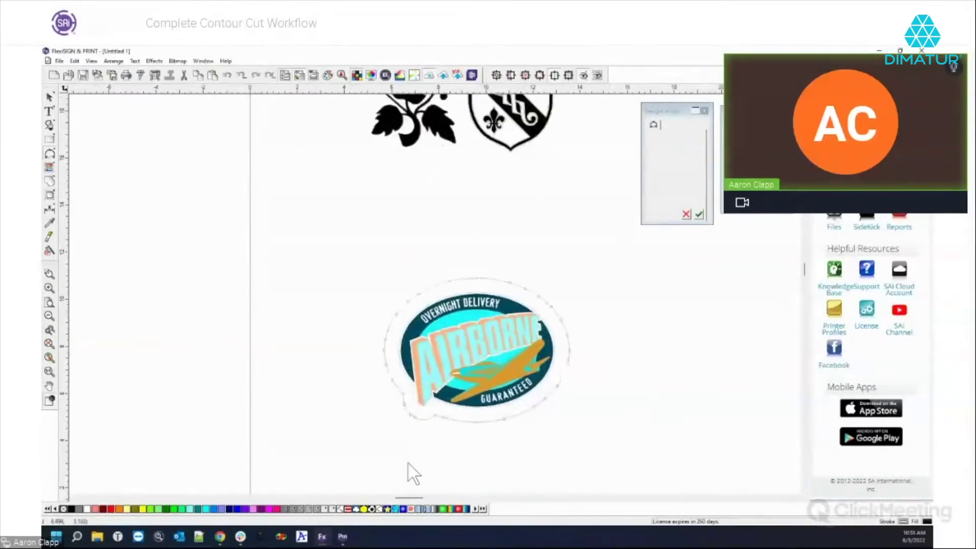
{"action": "scroll", "coordinate": [408, 464], "scroll_direction": "up", "scroll_amount": 4}
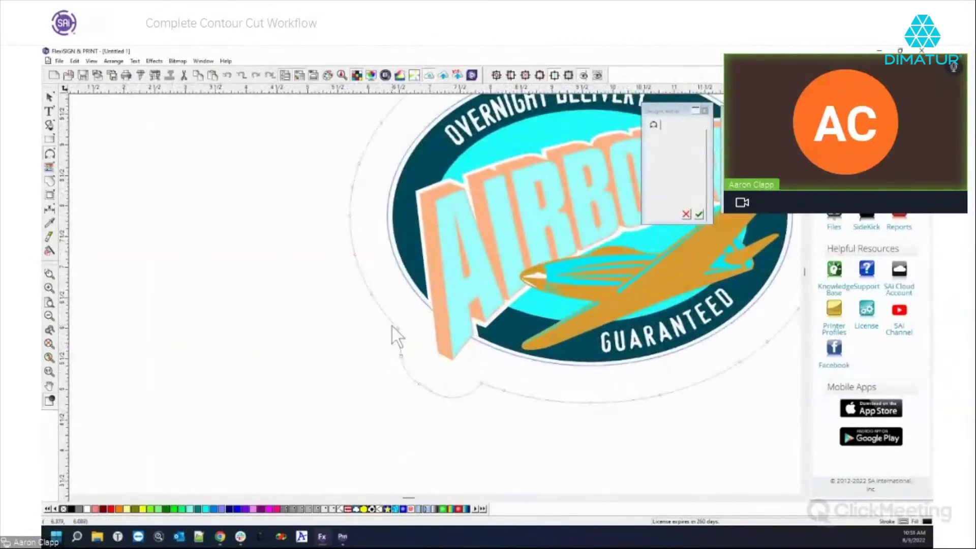
{"action": "left_click", "coordinate": [393, 322]}
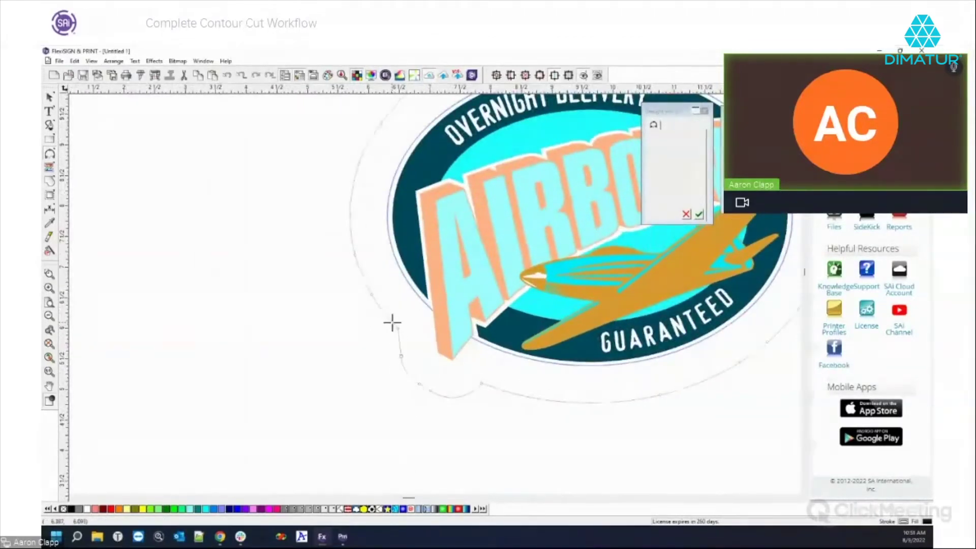
{"action": "left_click", "coordinate": [494, 388]}
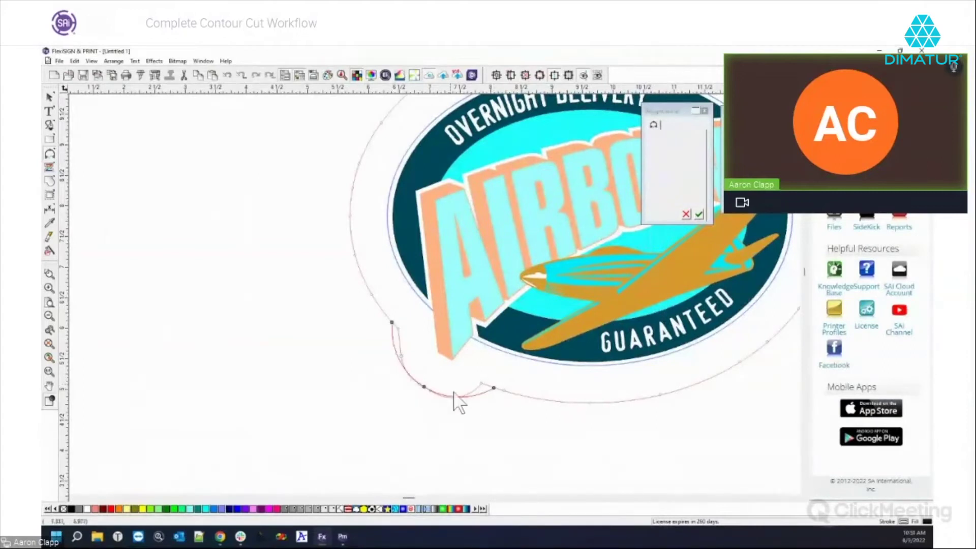
{"action": "left_click_drag", "start_coordinate": [495, 389], "coordinate": [619, 414]}
{"action": "left_click", "coordinate": [508, 387]}
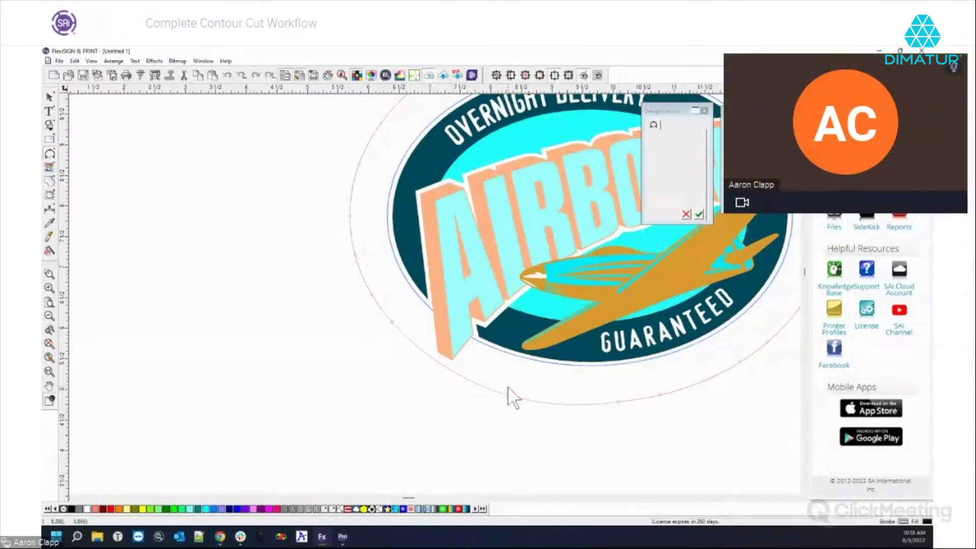
{"action": "right_click", "coordinate": [327, 392]}
{"action": "key", "text": "Escape"}
{"action": "key", "text": "F4"}
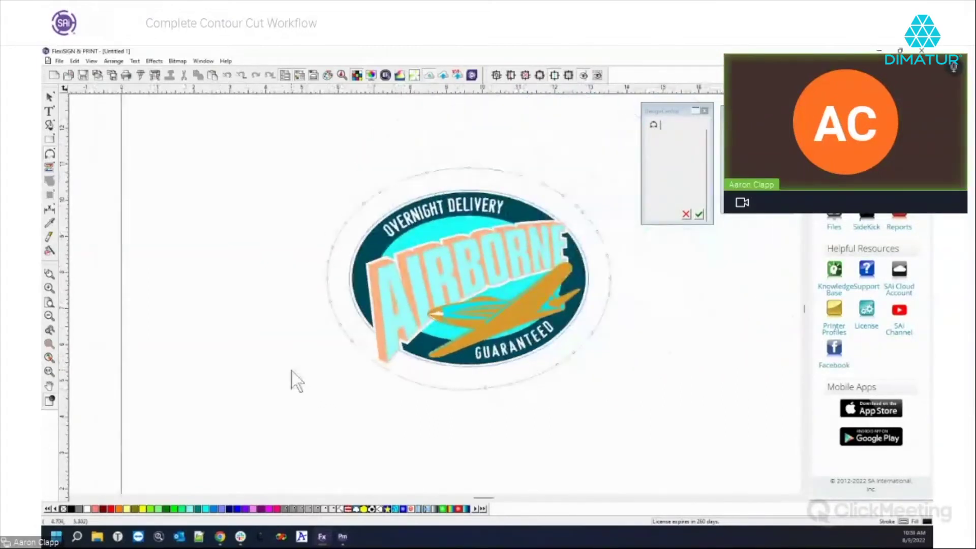
{"action": "scroll", "coordinate": [293, 369], "scroll_direction": "down", "scroll_amount": 2}
{"action": "scroll", "coordinate": [293, 369], "scroll_direction": "up", "scroll_amount": 3}
{"action": "scroll", "coordinate": [277, 250], "scroll_direction": "down", "scroll_amount": 2}
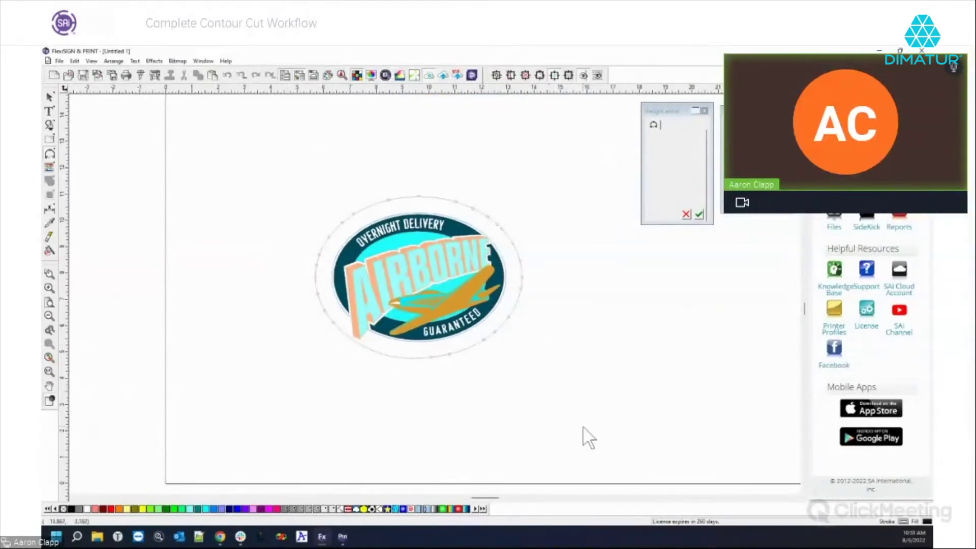
Group the Airborne artwork together with its smoothed cut path
{"action": "left_click_drag", "start_coordinate": [257, 181], "coordinate": [632, 444]}
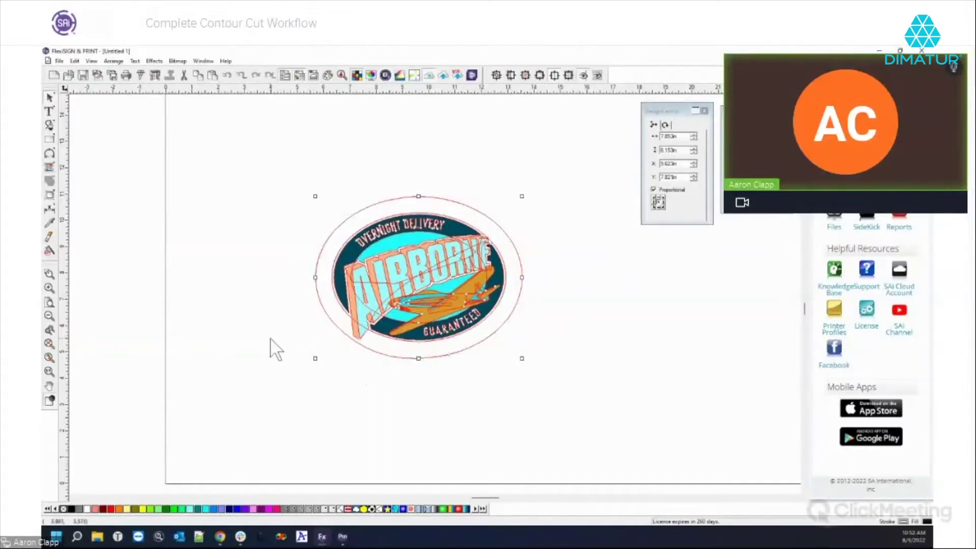
{"action": "left_click", "coordinate": [276, 357]}
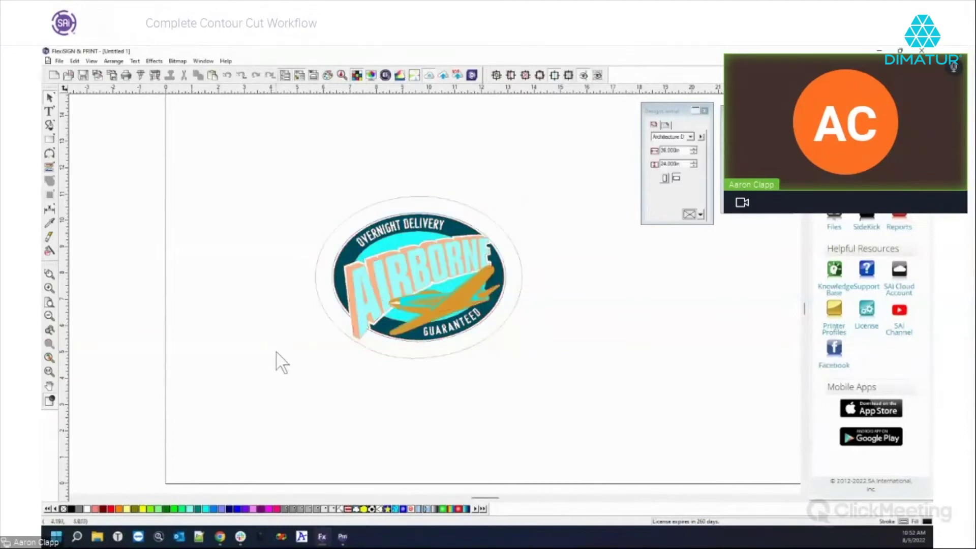
{"action": "left_click", "coordinate": [326, 312]}
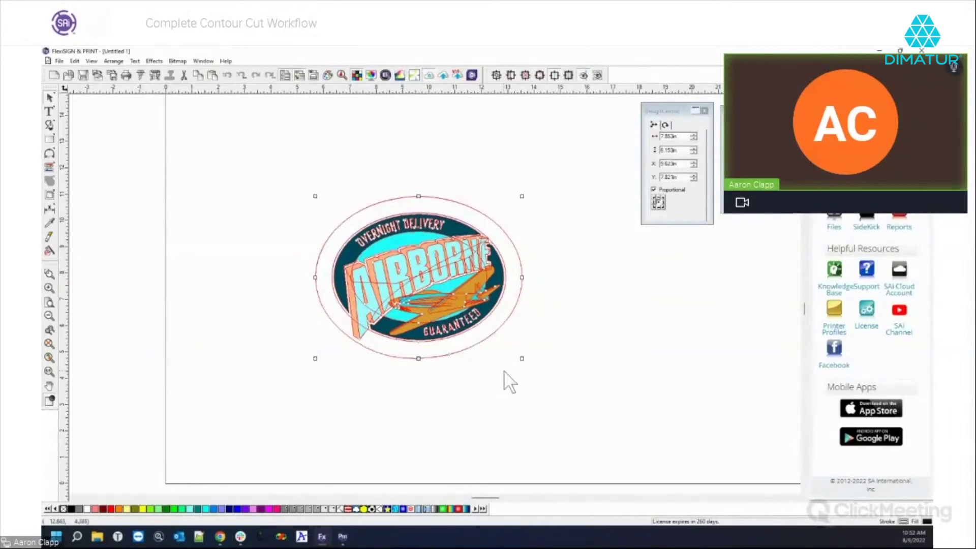
Examine the leaf and shield artwork and how their contour cuts follow the shapes
{"action": "scroll", "coordinate": [506, 374], "scroll_direction": "down", "scroll_amount": 2}
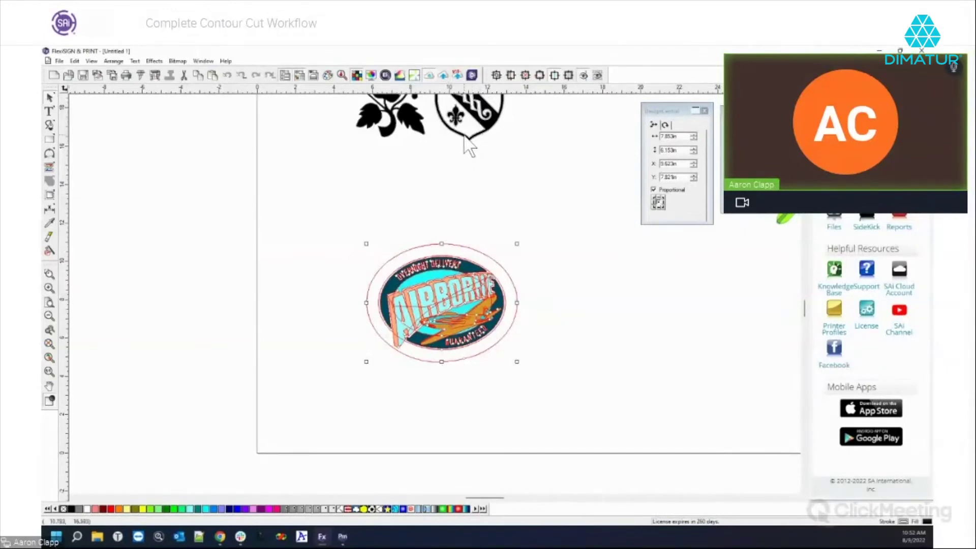
{"action": "scroll", "coordinate": [465, 132], "scroll_direction": "up", "scroll_amount": 5}
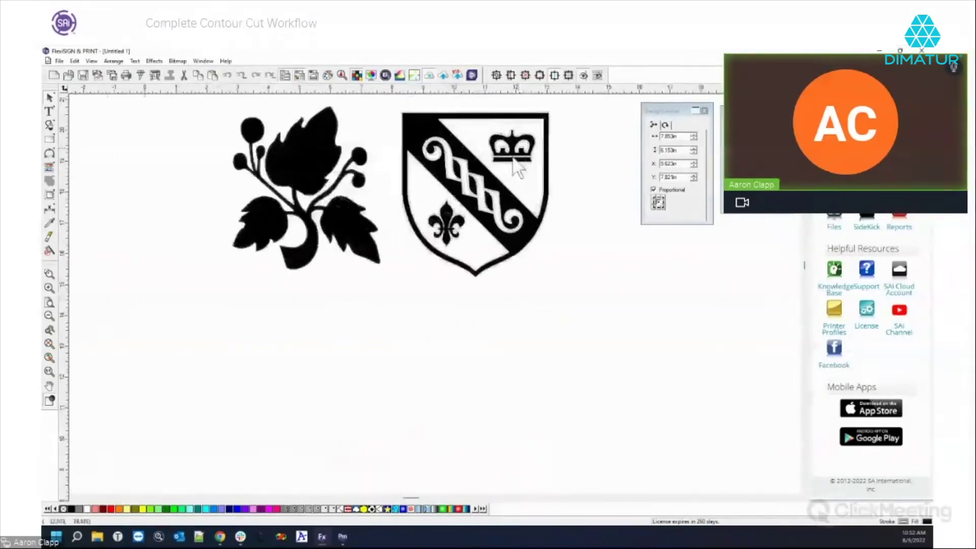
{"action": "scroll", "coordinate": [516, 165], "scroll_direction": "up", "scroll_amount": 3}
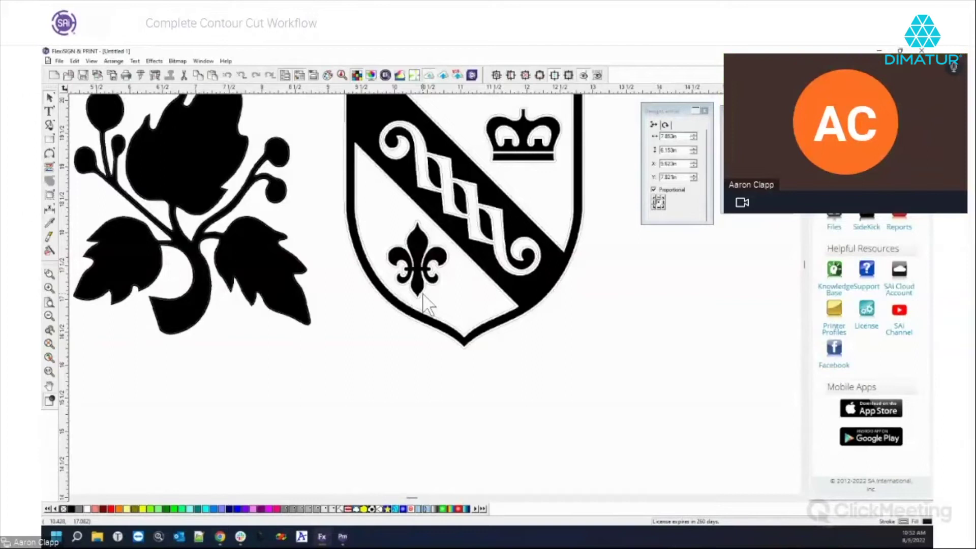
{"action": "scroll", "coordinate": [478, 228], "scroll_direction": "down", "scroll_amount": 3}
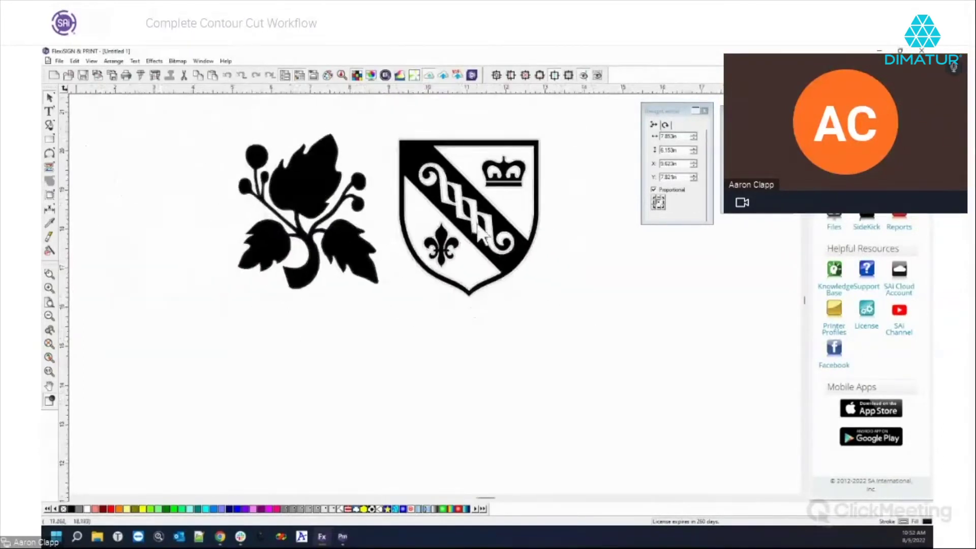
{"action": "scroll", "coordinate": [478, 239], "scroll_direction": "down", "scroll_amount": 2}
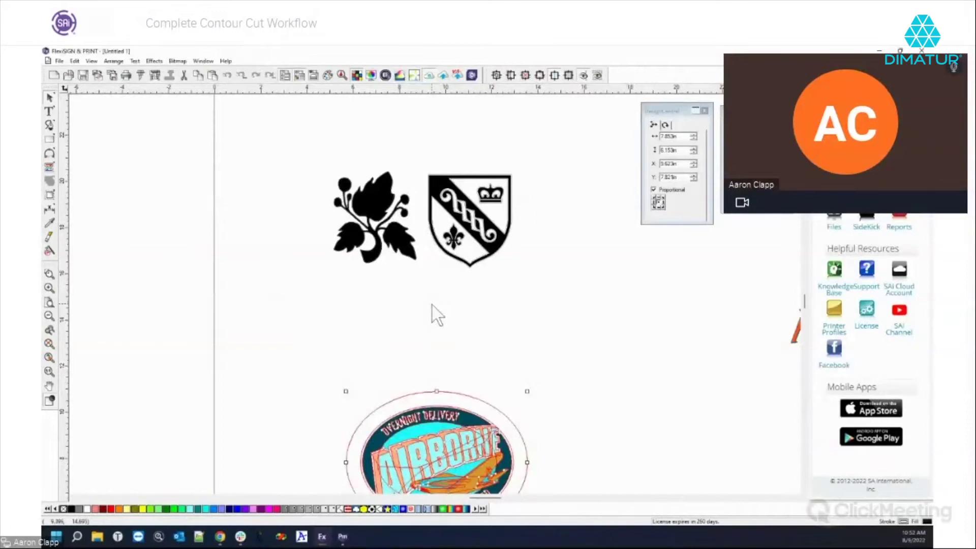
{"action": "scroll", "coordinate": [428, 279], "scroll_direction": "down", "scroll_amount": 2}
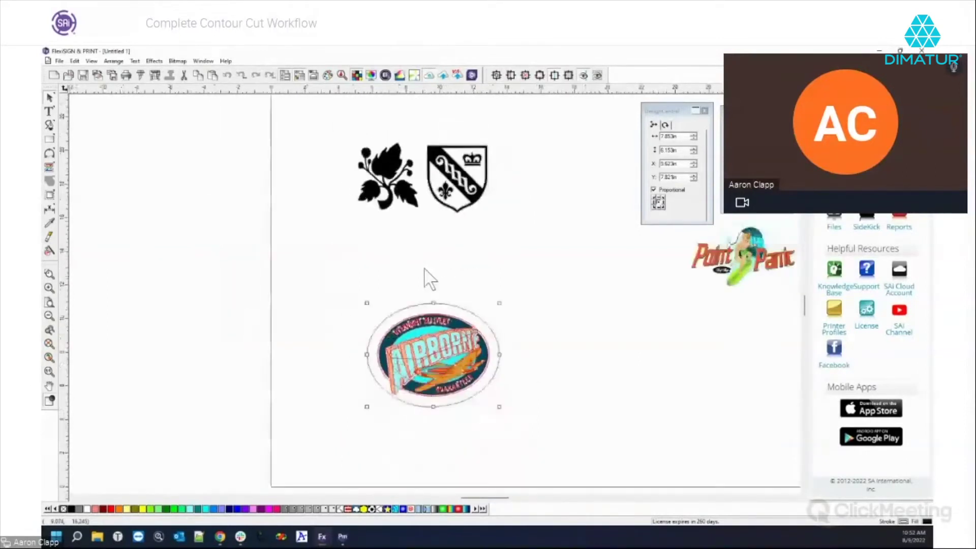
{"action": "scroll", "coordinate": [429, 279], "scroll_direction": "down", "scroll_amount": 1}
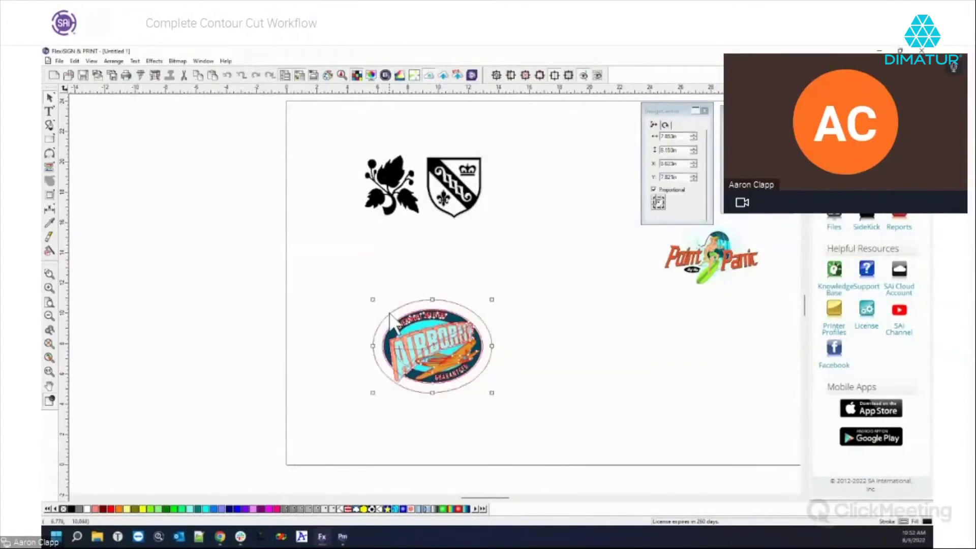
Ungroup all Airborne objects and delete the outer cut path around the artwork
{"action": "scroll", "coordinate": [399, 351], "scroll_direction": "up", "scroll_amount": 2}
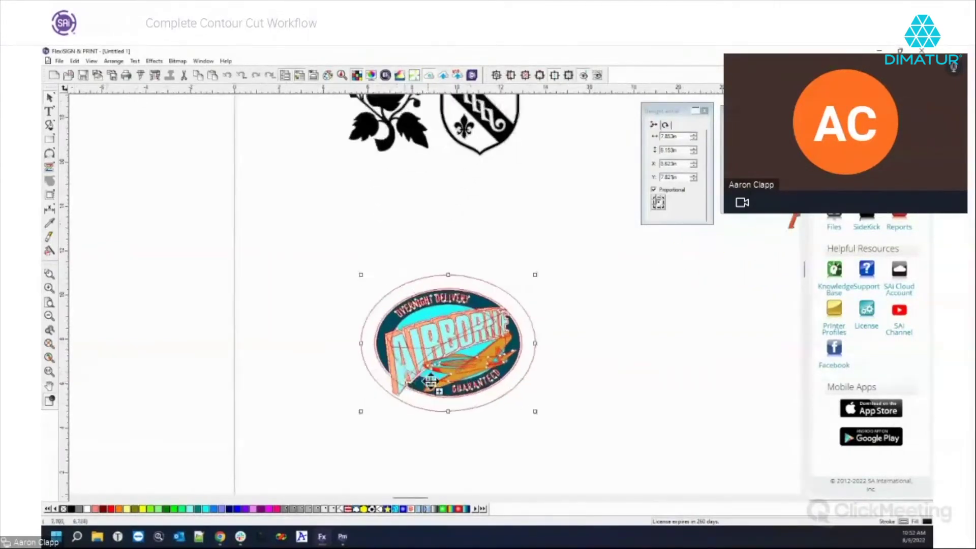
{"action": "scroll", "coordinate": [431, 381], "scroll_direction": "up", "scroll_amount": 2}
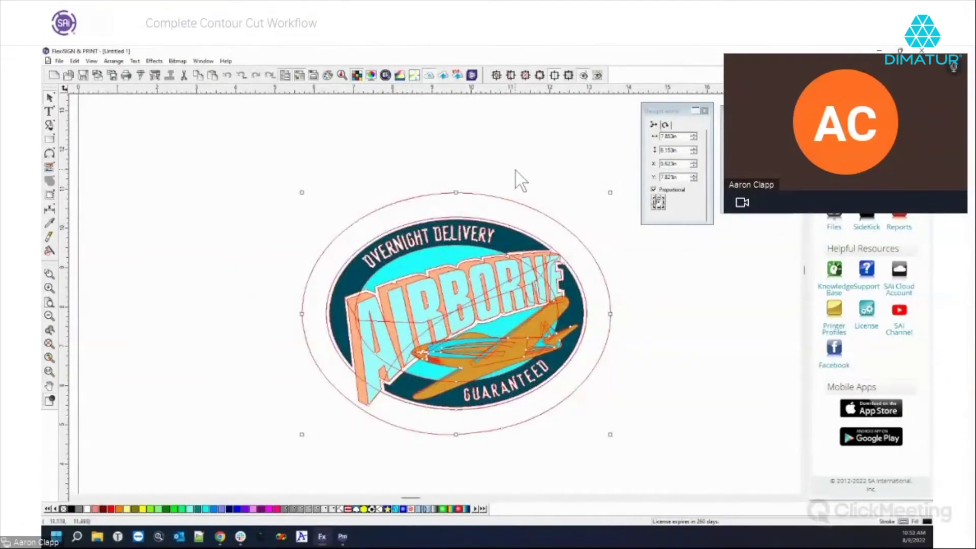
{"action": "right_click", "coordinate": [483, 199]}
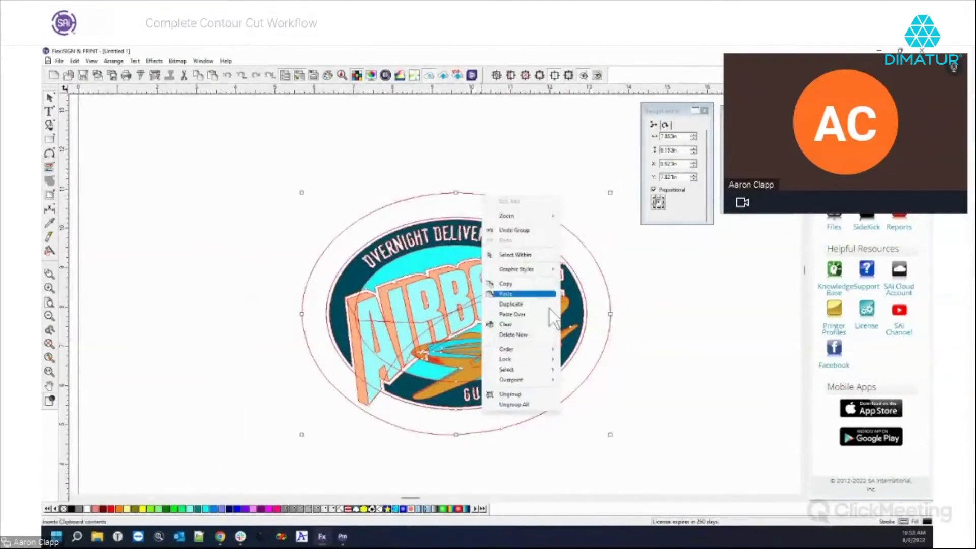
{"action": "left_click", "coordinate": [514, 405]}
{"action": "left_click", "coordinate": [648, 458]}
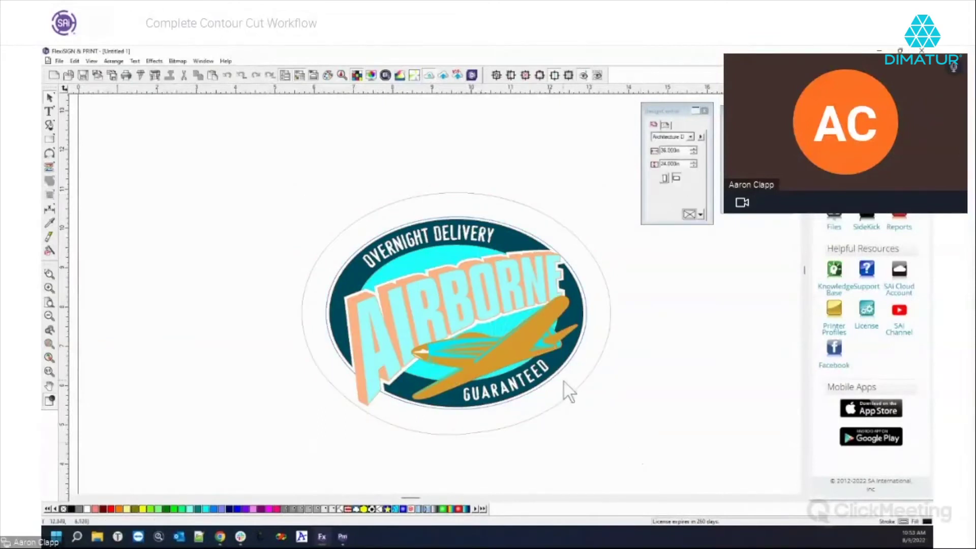
{"action": "left_click", "coordinate": [580, 401]}
{"action": "key", "text": "Delete"}
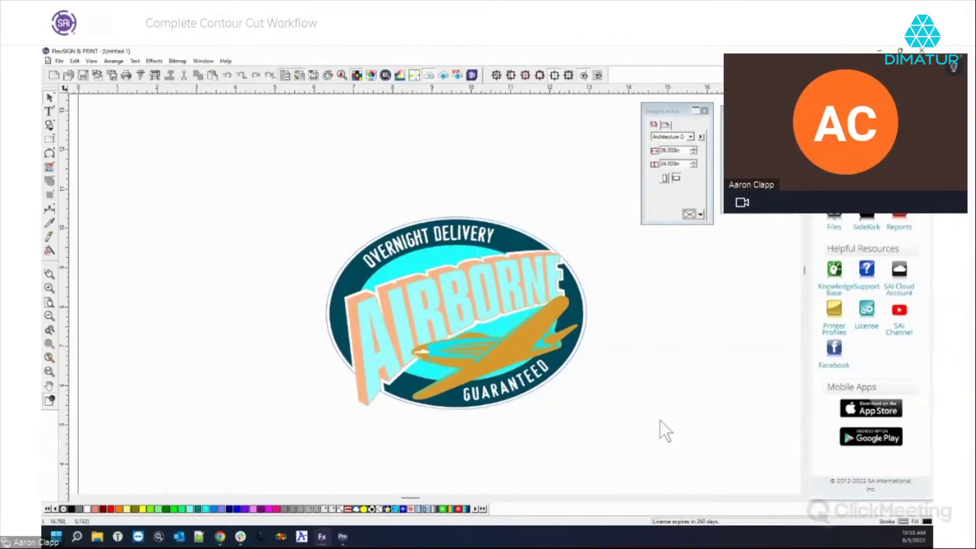
Convert the oval outline around the Airborne artwork into a contour cut line
{"action": "left_click", "coordinate": [367, 247]}
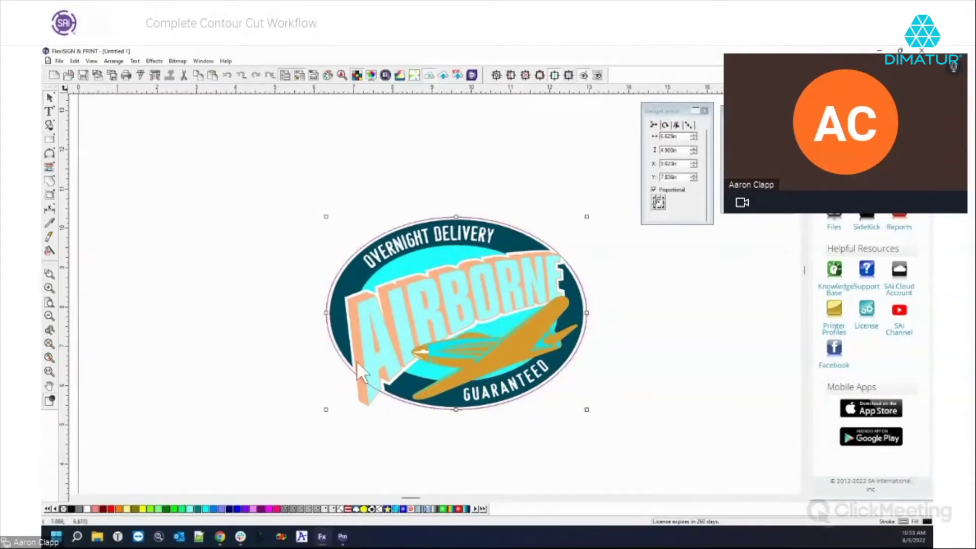
{"action": "scroll", "coordinate": [394, 426], "scroll_direction": "up", "scroll_amount": 3}
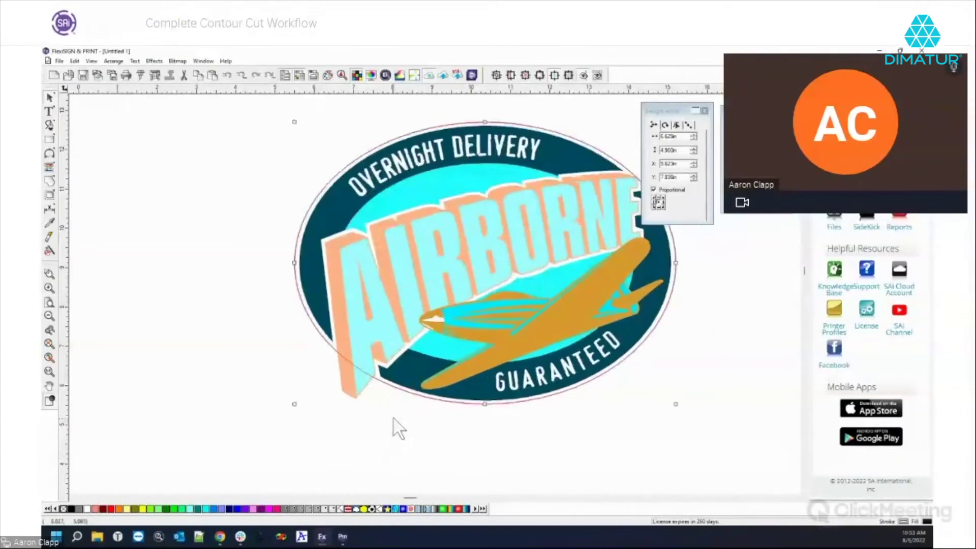
{"action": "left_click", "coordinate": [410, 418]}
{"action": "left_click", "coordinate": [436, 391]}
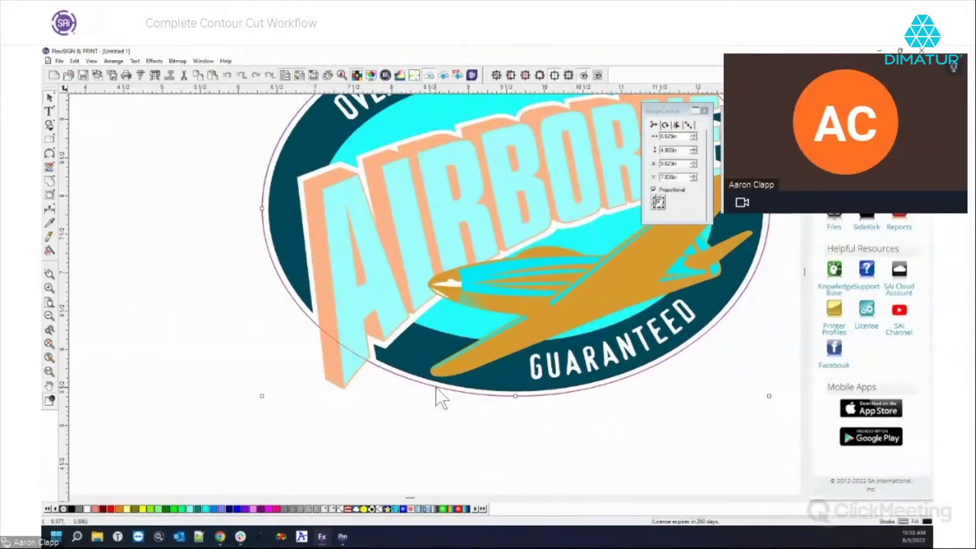
{"action": "scroll", "coordinate": [559, 452], "scroll_direction": "down", "scroll_amount": 2}
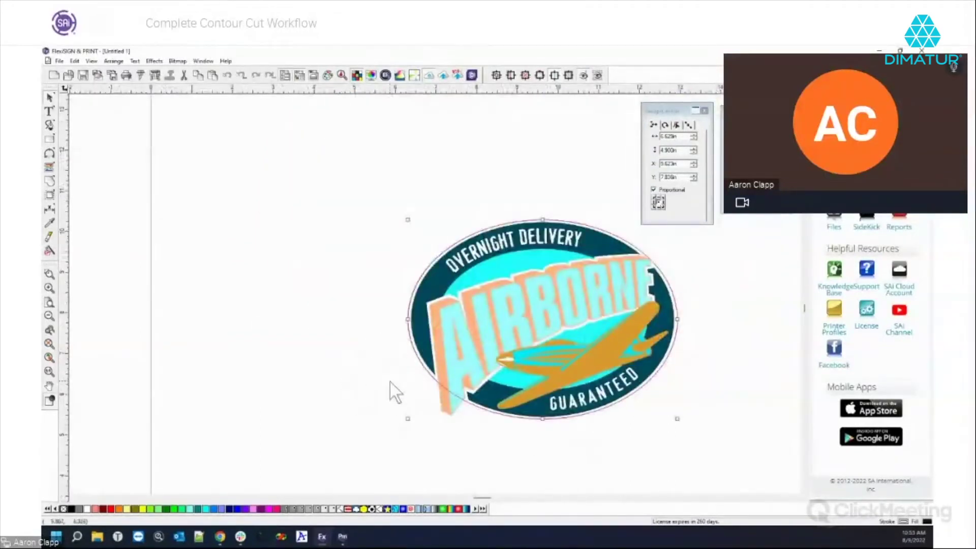
{"action": "left_click", "coordinate": [175, 61]}
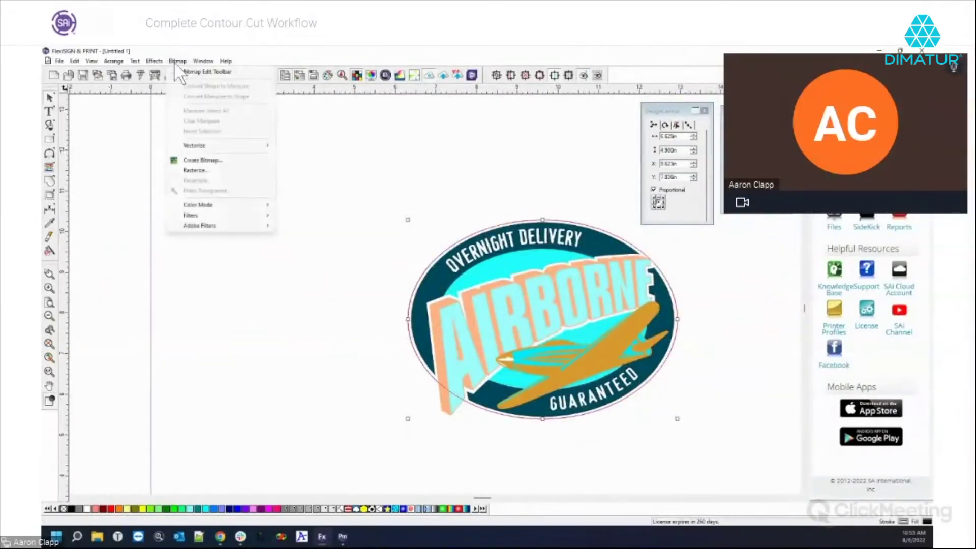
{"action": "mouse_move", "coordinate": [156, 60]}
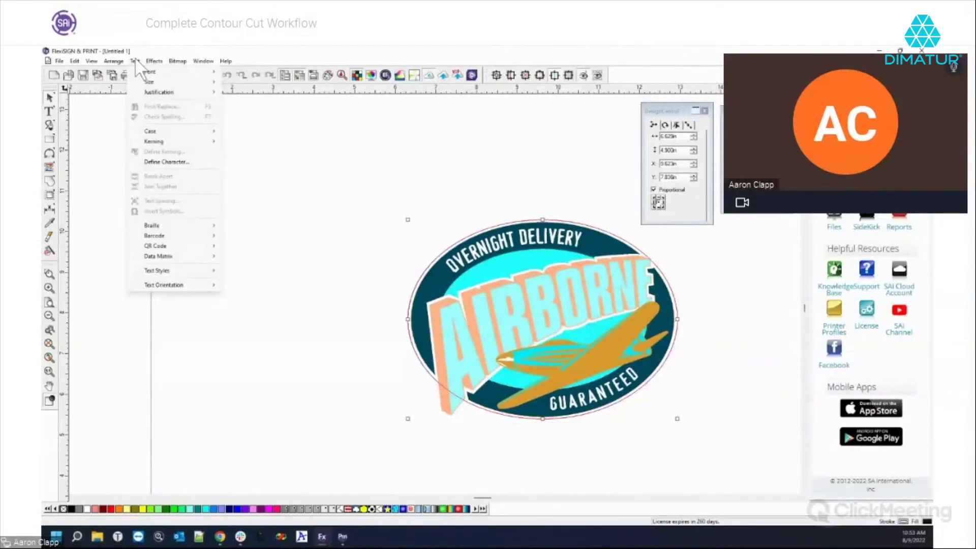
{"action": "left_click", "coordinate": [497, 225]}
{"action": "right_click", "coordinate": [498, 226]}
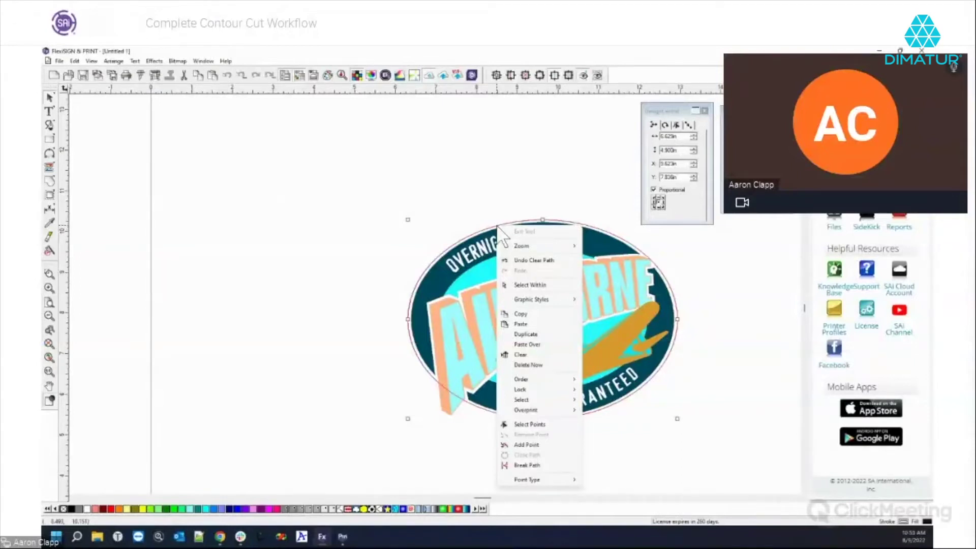
{"action": "left_click", "coordinate": [142, 60]}
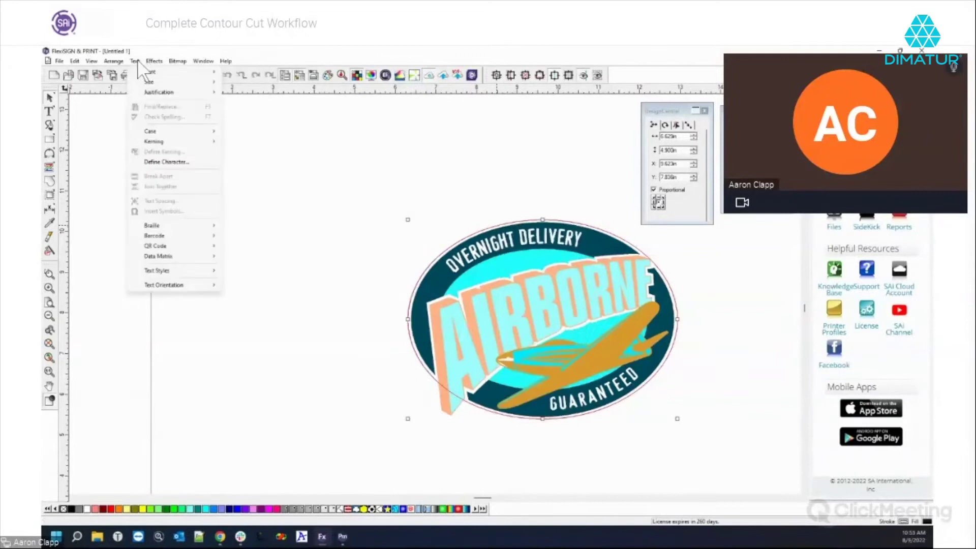
{"action": "mouse_move", "coordinate": [113, 60]}
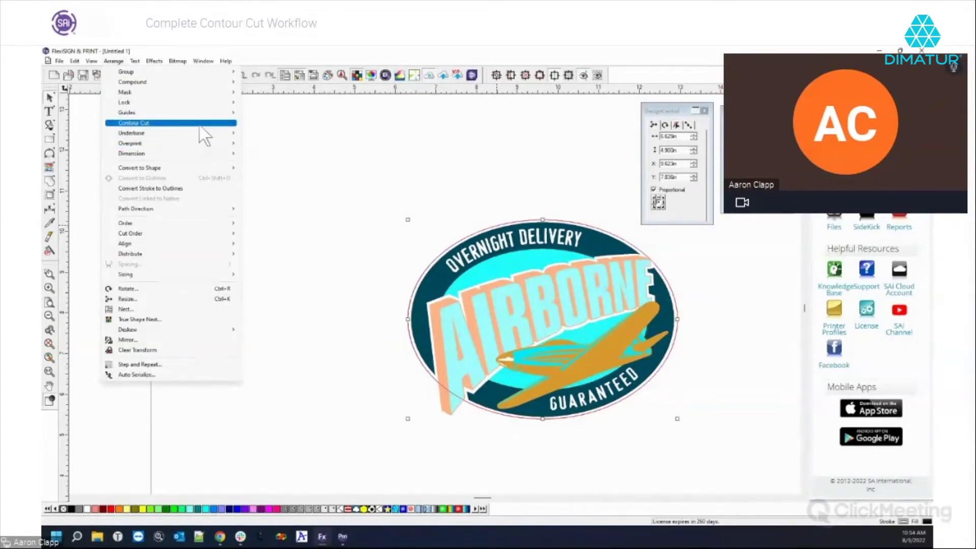
{"action": "mouse_move", "coordinate": [201, 123]}
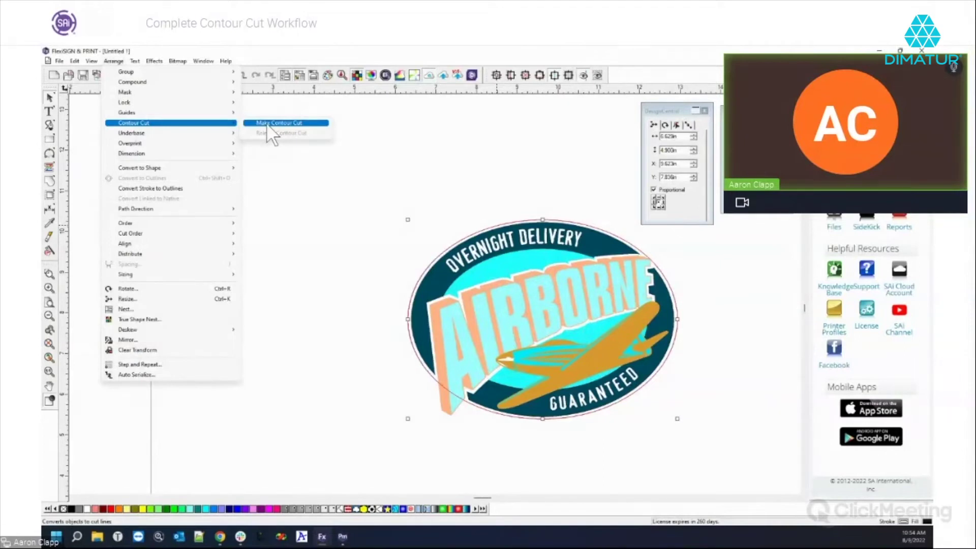
{"action": "left_click", "coordinate": [266, 123]}
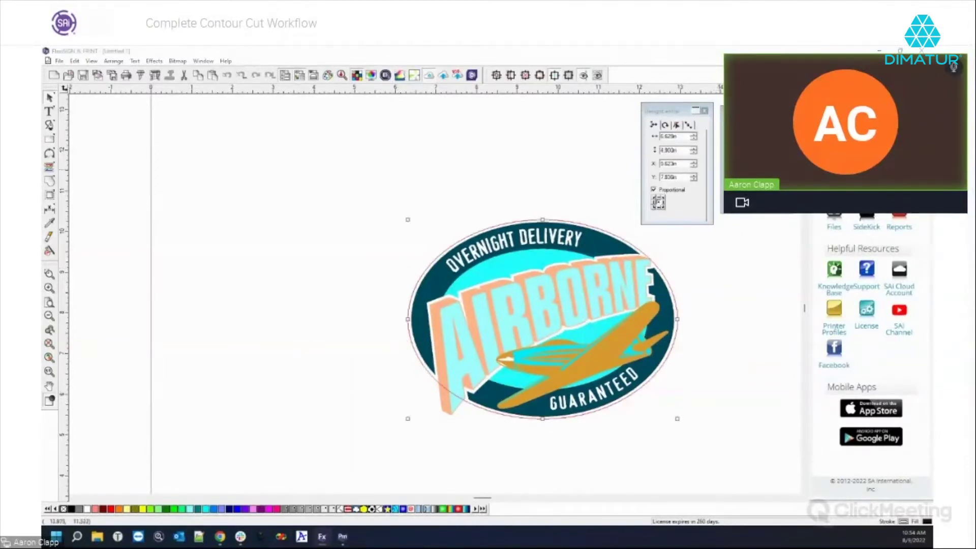
Check the Airborne artwork's cut settings in RIP and Print, keeping the RIP and Print settings
{"action": "left_click_drag", "start_coordinate": [342, 198], "coordinate": [744, 455]}
{"action": "left_click", "coordinate": [155, 74]}
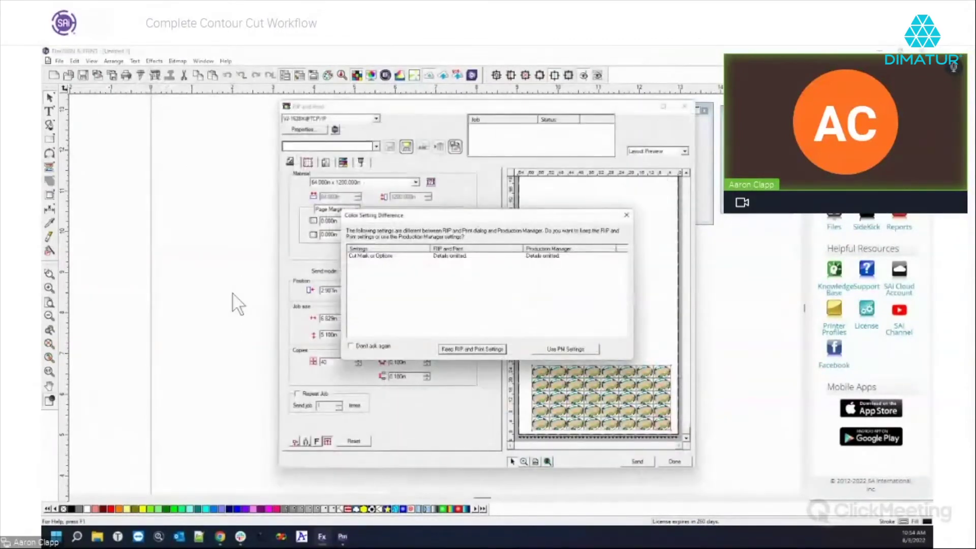
{"action": "left_click", "coordinate": [475, 349]}
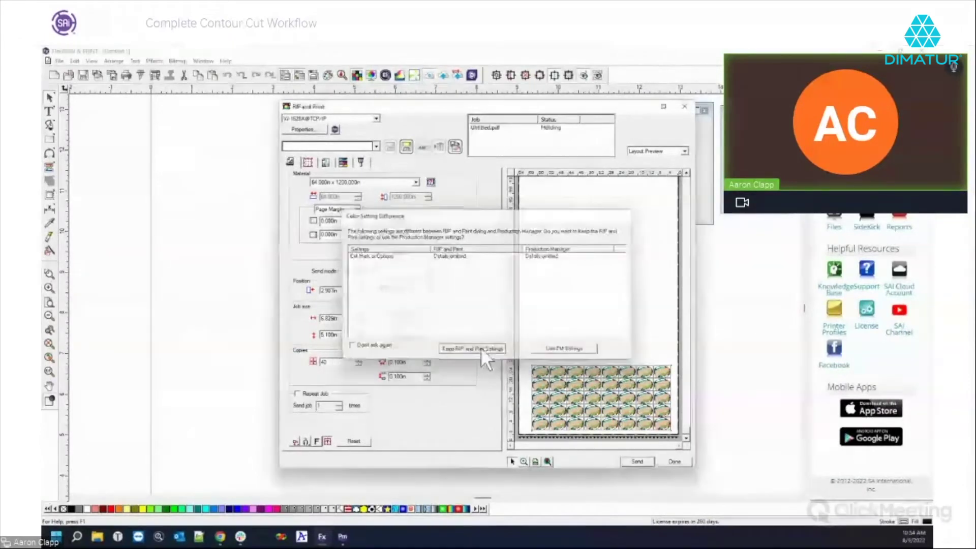
{"action": "left_click", "coordinate": [362, 162]}
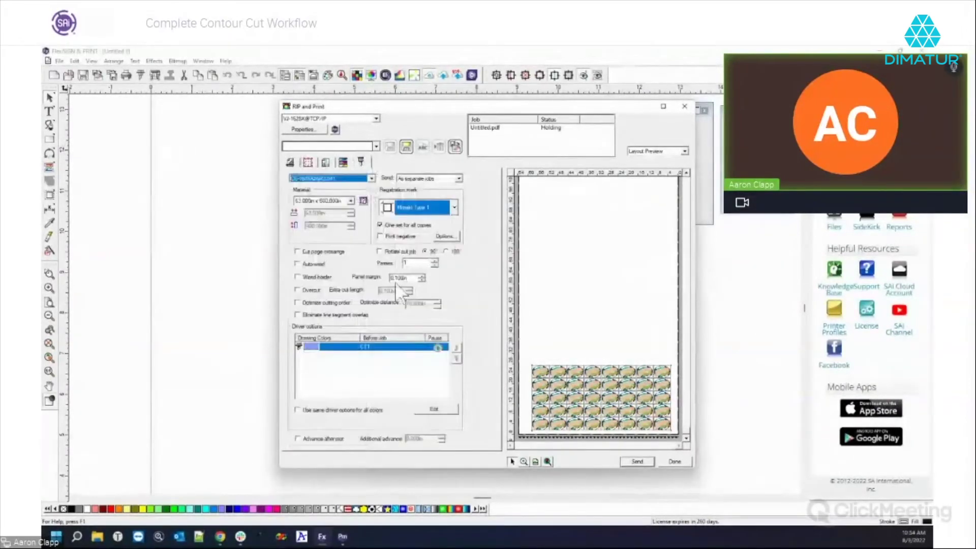
{"action": "left_click", "coordinate": [342, 387]}
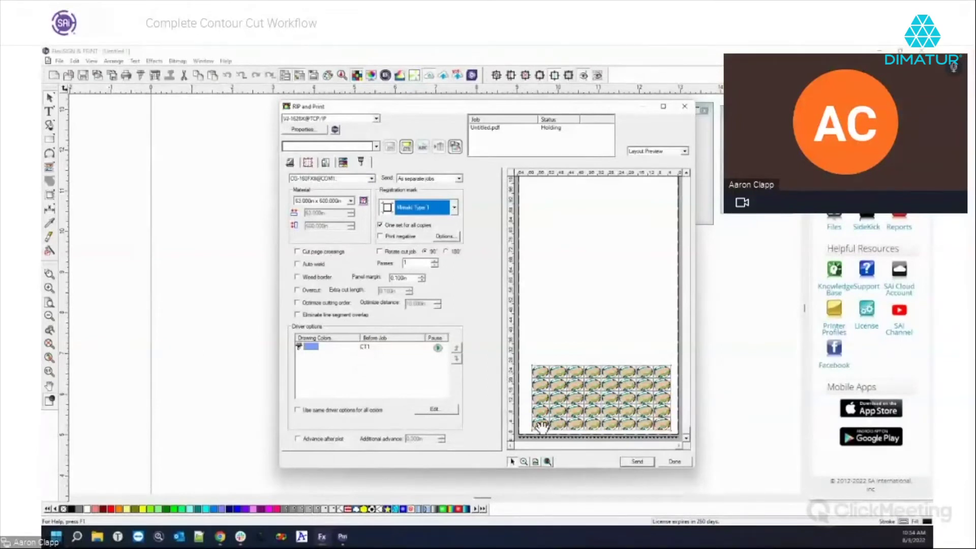
{"action": "left_click", "coordinate": [674, 462]}
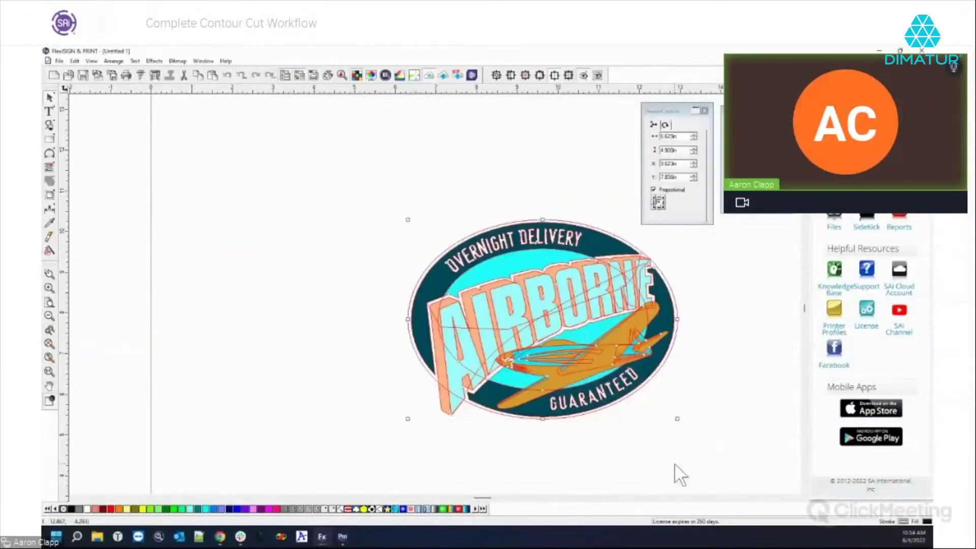
{"action": "left_click", "coordinate": [699, 350]}
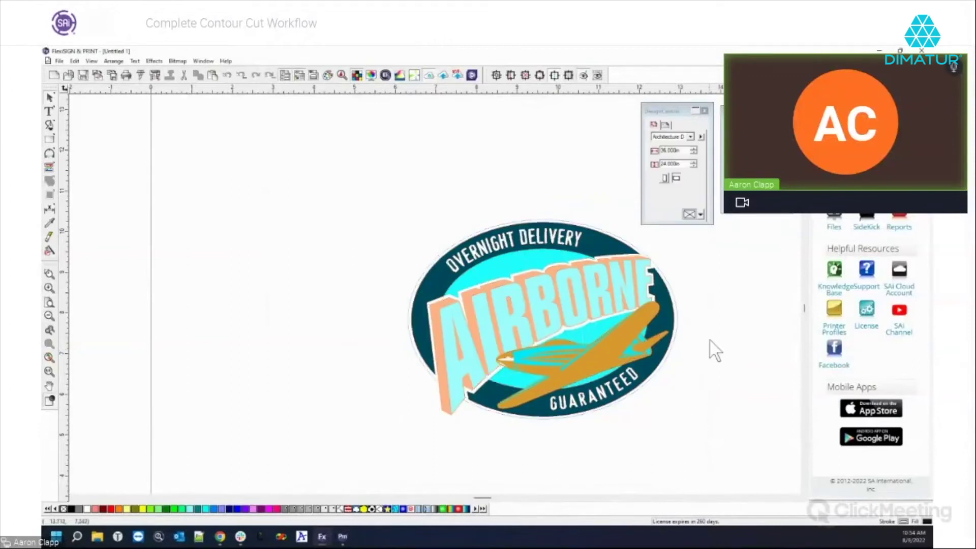
{"action": "left_click", "coordinate": [677, 320]}
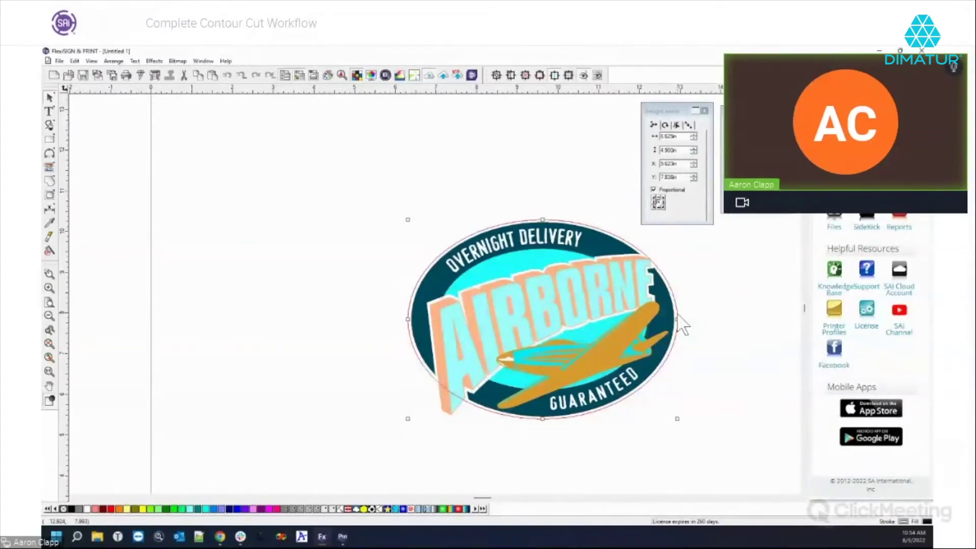
{"action": "left_click", "coordinate": [708, 371]}
{"action": "scroll", "coordinate": [335, 300], "scroll_direction": "down", "scroll_amount": 3}
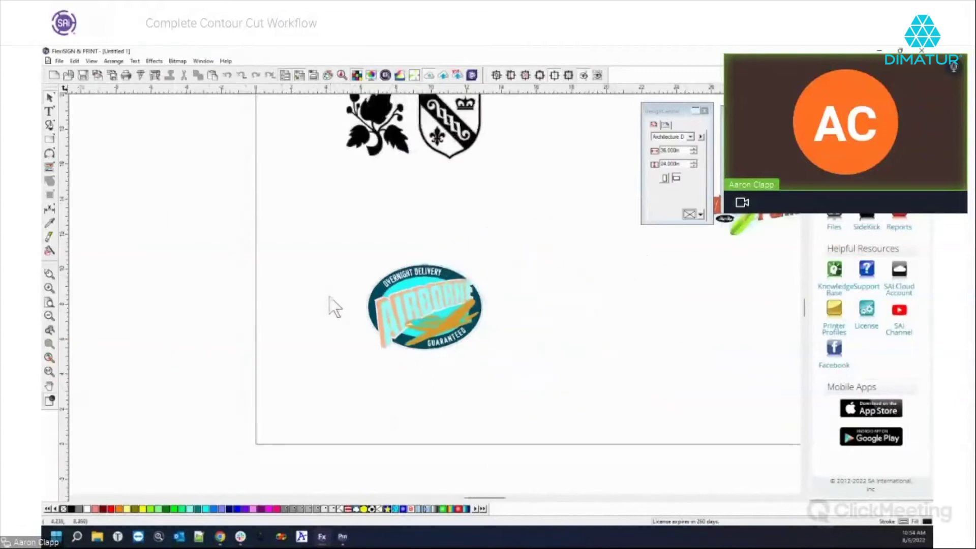
{"action": "scroll", "coordinate": [335, 307], "scroll_direction": "down", "scroll_amount": 1}
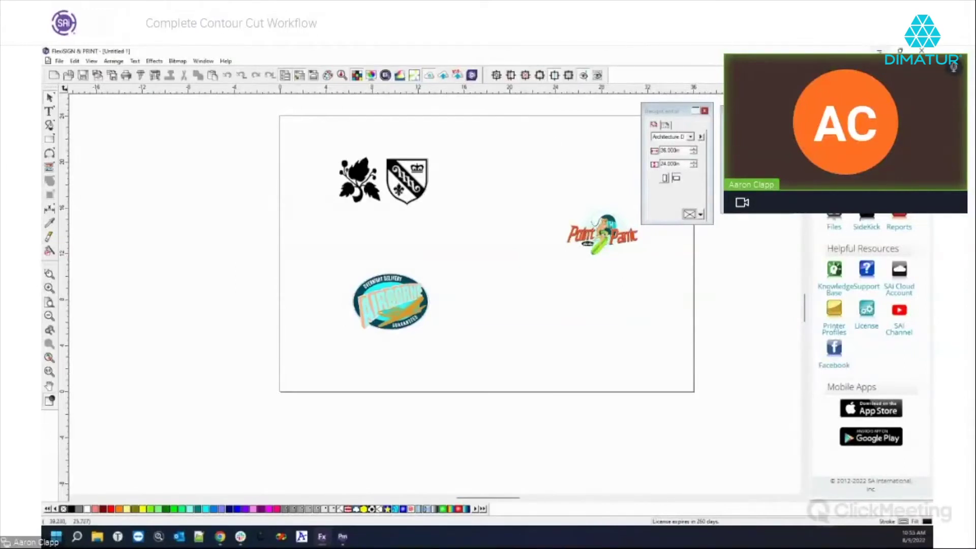
Switch to Production Manager, maximize its window, and delete Untitled.job from the Mimaki CG-160FXII queue
{"action": "left_click", "coordinate": [879, 52]}
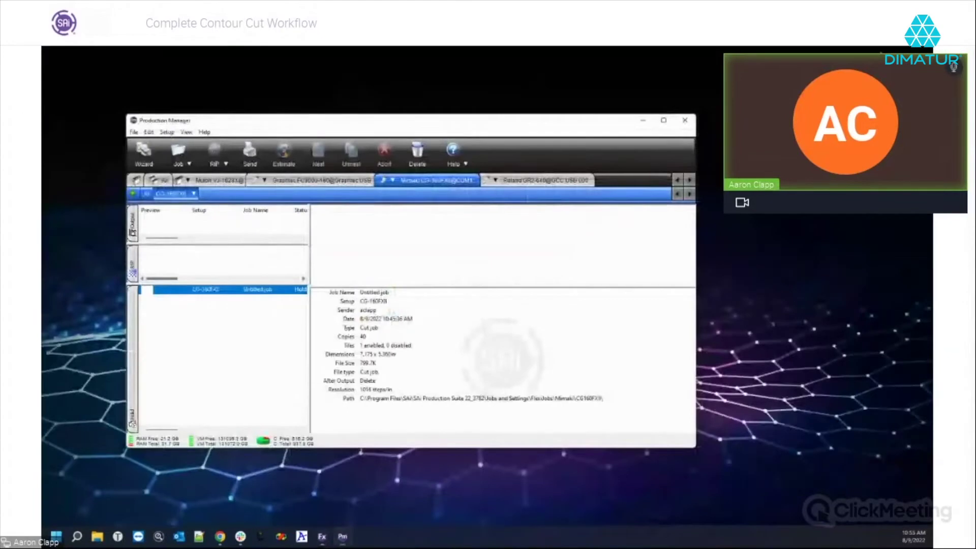
{"action": "left_click_drag", "start_coordinate": [420, 123], "coordinate": [497, 120]}
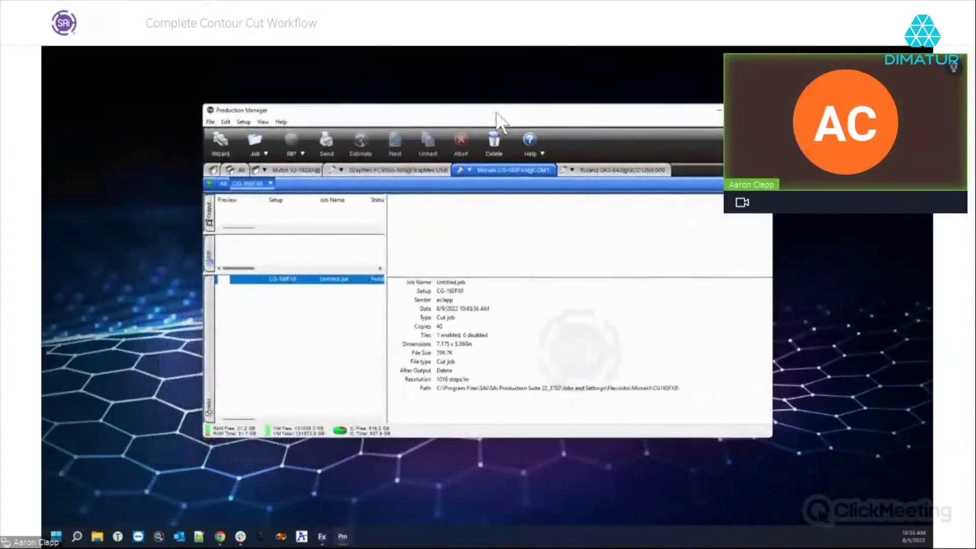
{"action": "double_click", "coordinate": [538, 121]}
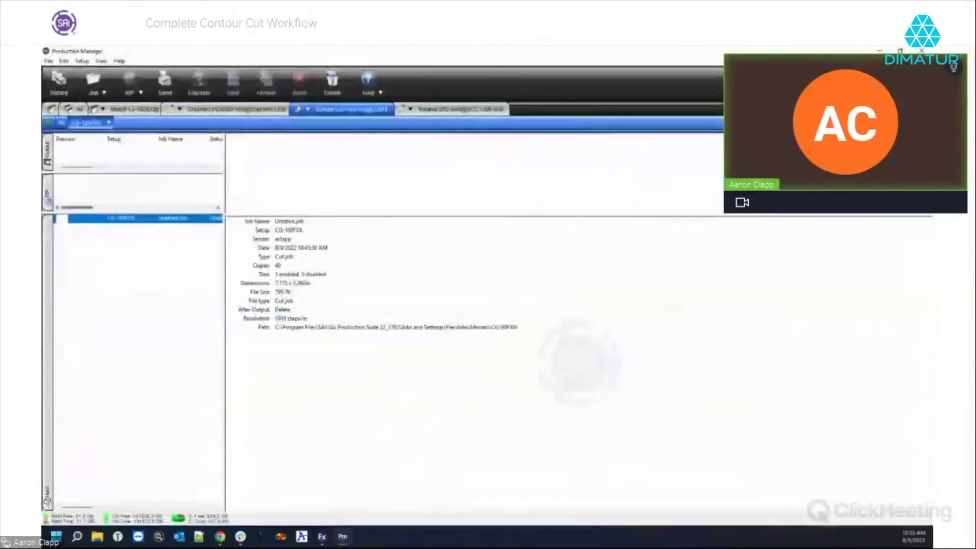
{"action": "right_click", "coordinate": [123, 220]}
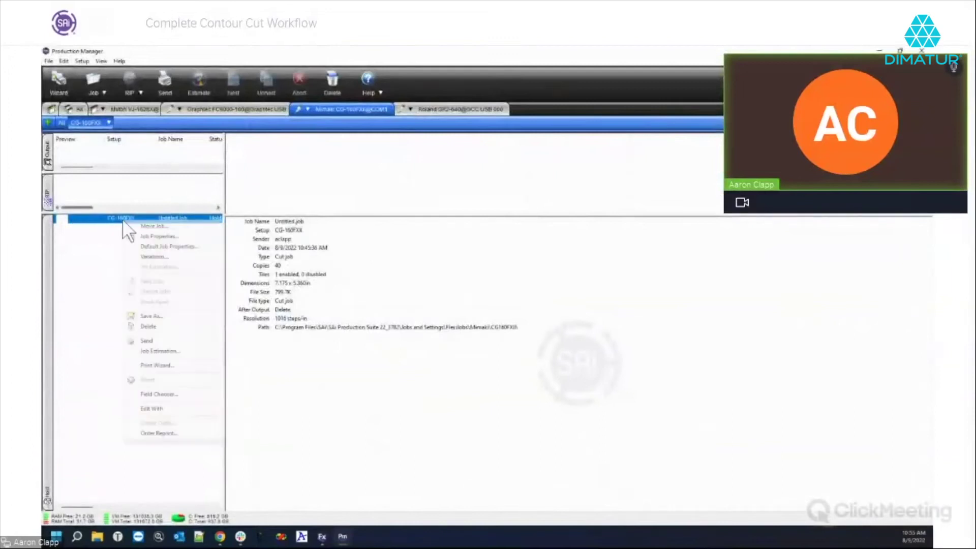
{"action": "left_click", "coordinate": [166, 327]}
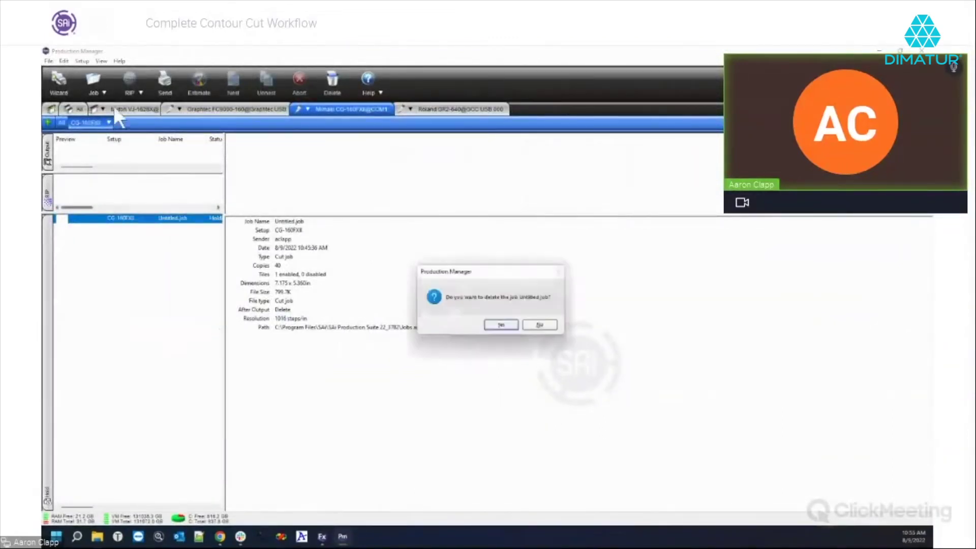
{"action": "left_click", "coordinate": [501, 326]}
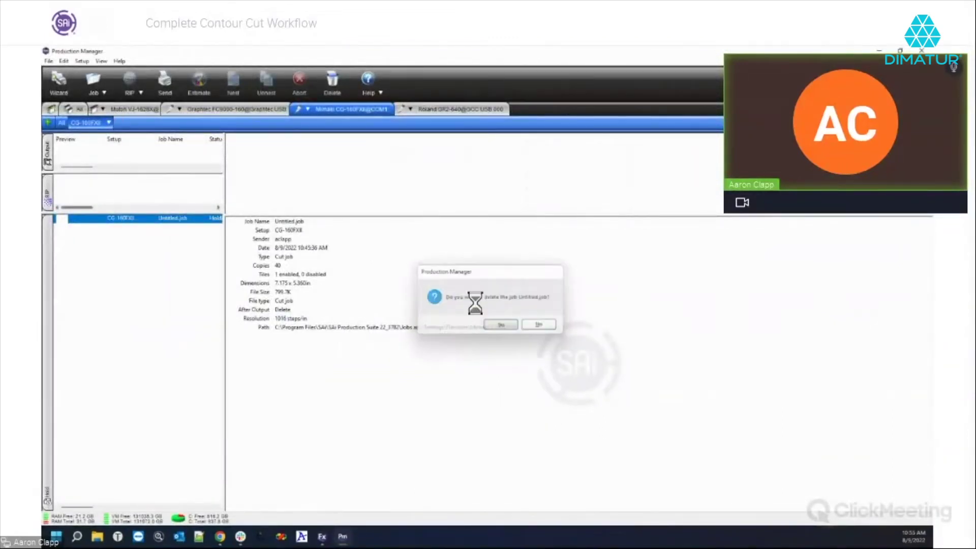
Delete the print job Untitled.pdf from the Mutoh VJ-1628X queue
{"action": "left_click", "coordinate": [121, 111]}
{"action": "right_click", "coordinate": [108, 219]}
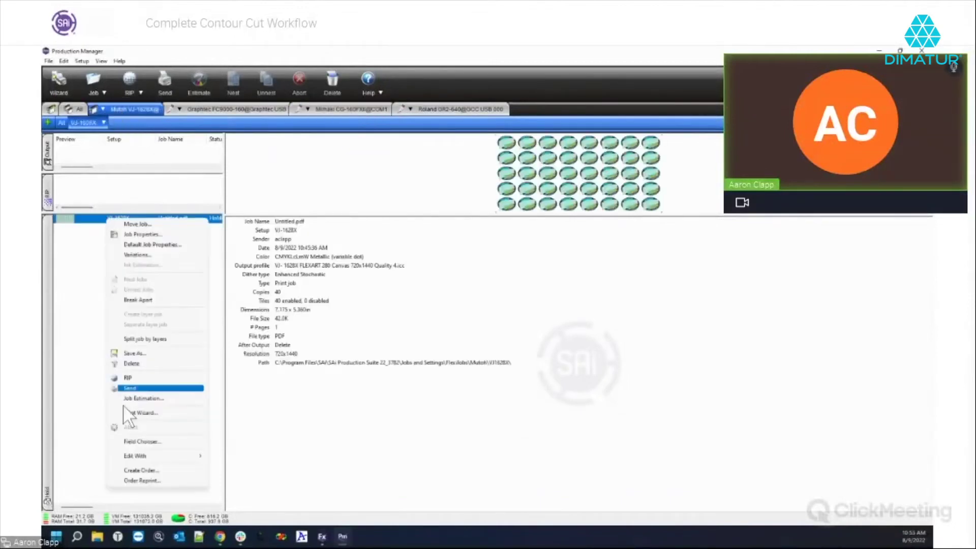
{"action": "left_click", "coordinate": [131, 364]}
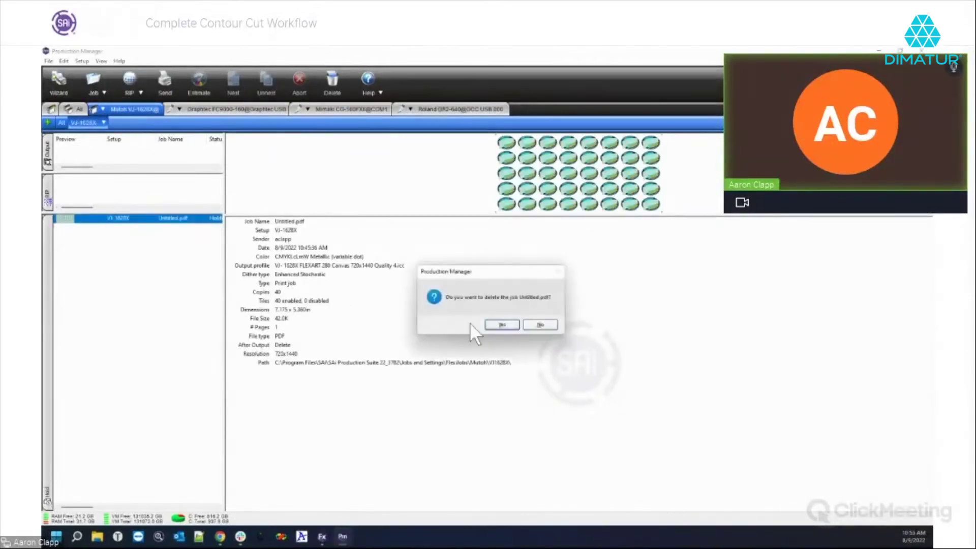
{"action": "left_click", "coordinate": [498, 326]}
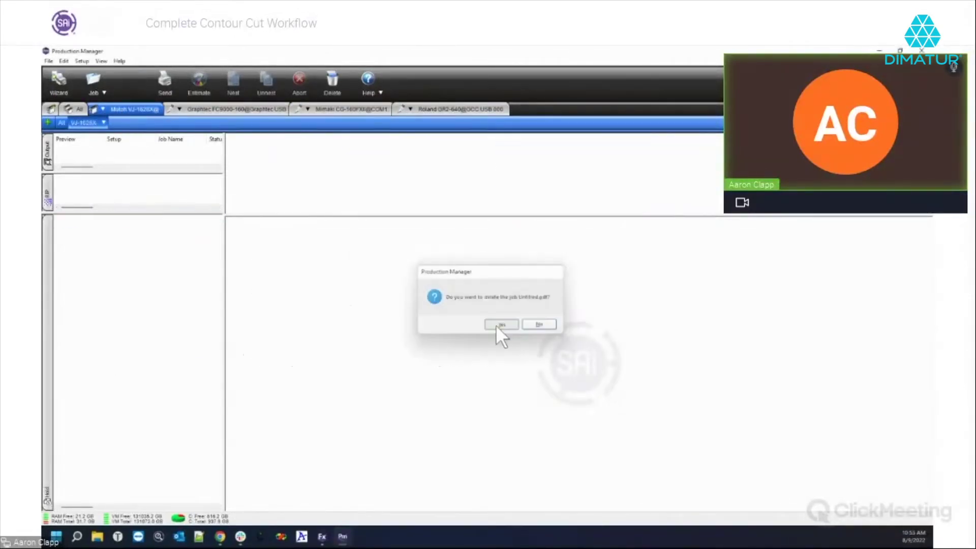
Add the desktop file "contour cut From PM.eps" to the VJ-1628X queue, filtering for Adobe Illustrator files, and open its job properties
{"action": "left_click", "coordinate": [104, 122]}
{"action": "left_click", "coordinate": [143, 136]}
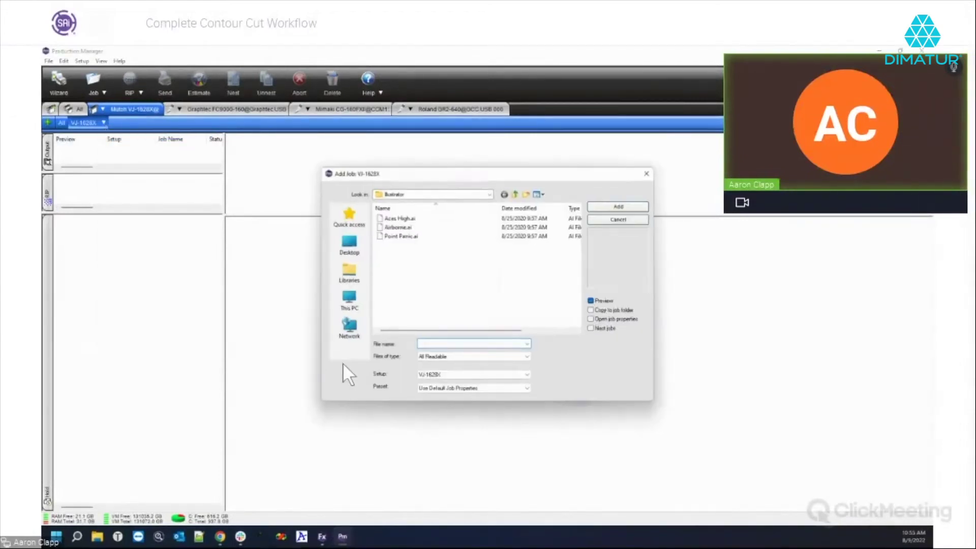
{"action": "left_click", "coordinate": [350, 246]}
{"action": "scroll", "coordinate": [442, 265], "scroll_direction": "down", "scroll_amount": 5}
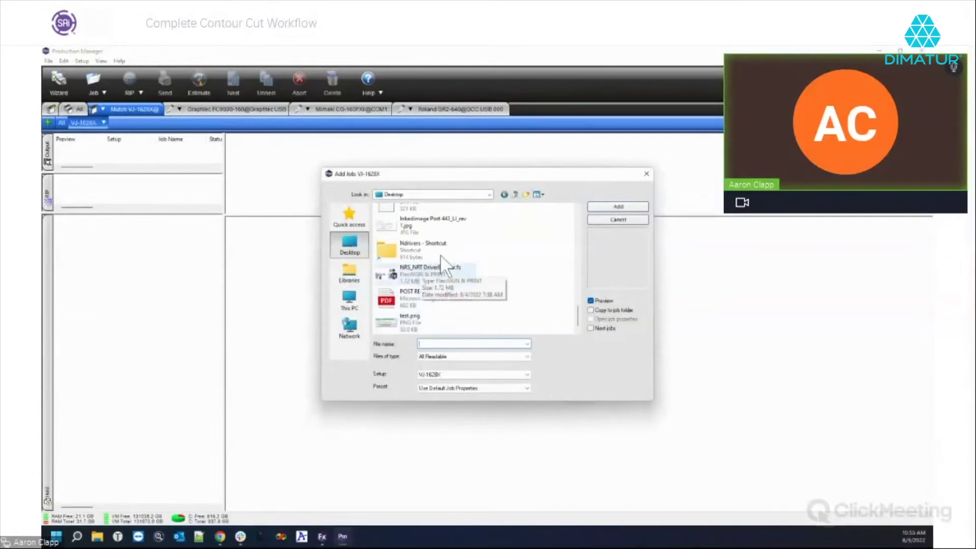
{"action": "left_click", "coordinate": [500, 358]}
{"action": "left_click", "coordinate": [484, 378]}
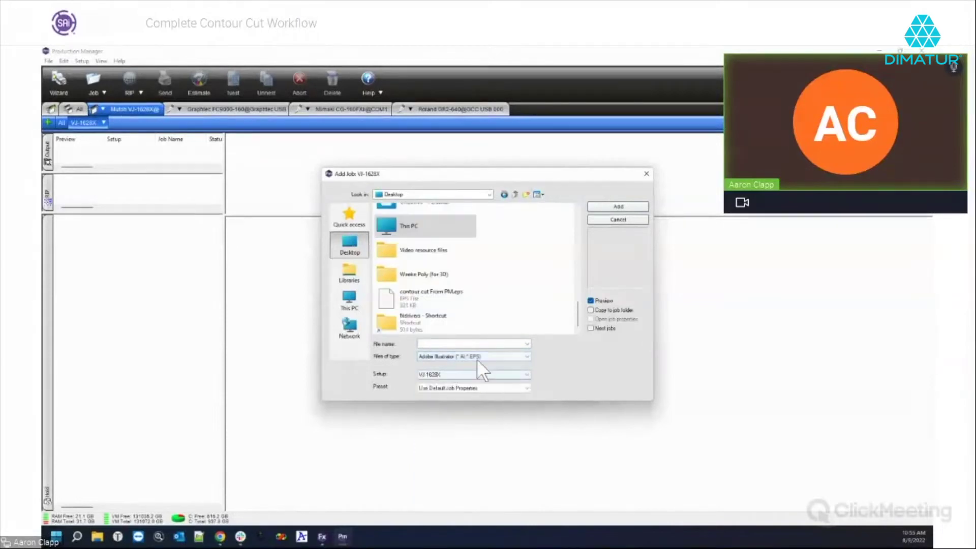
{"action": "left_click", "coordinate": [457, 294]}
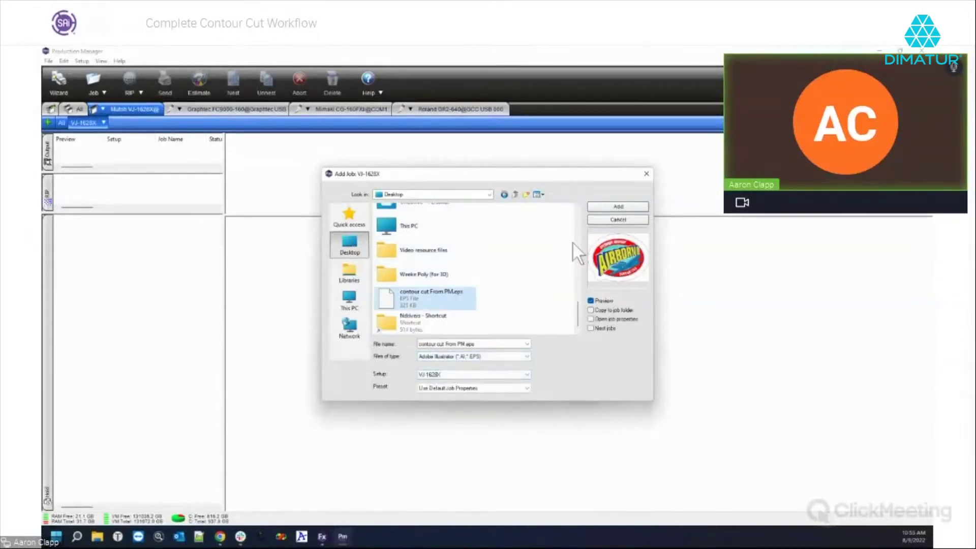
{"action": "left_click", "coordinate": [622, 208]}
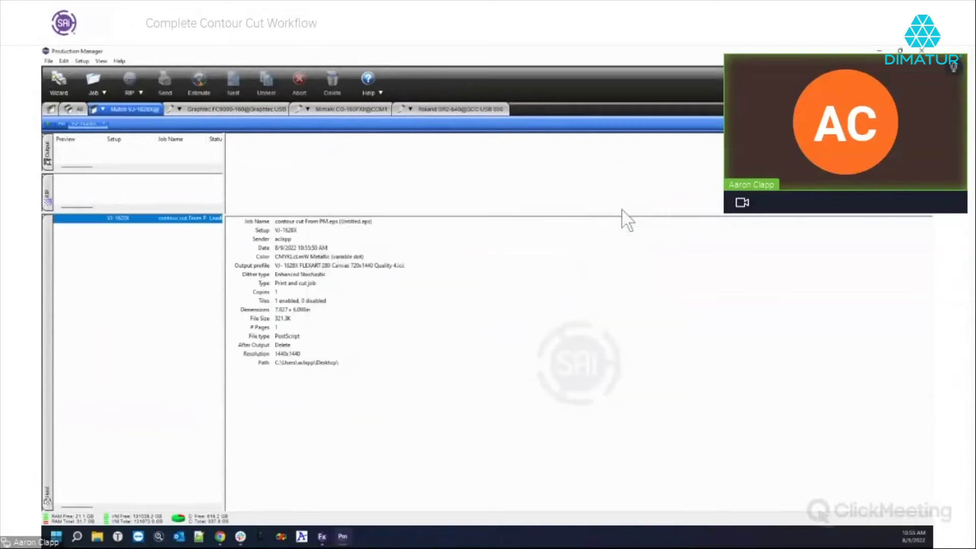
{"action": "mouse_move", "coordinate": [97, 227]}
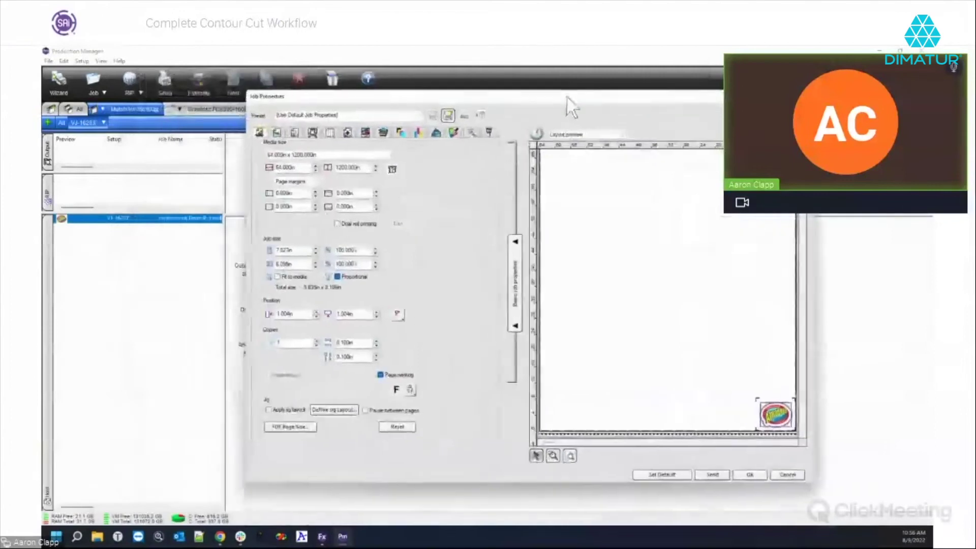
Review which device receives the job's cut paths, keeping FC9000-160, and examine the CutContour driver options
{"action": "left_click", "coordinate": [279, 133]}
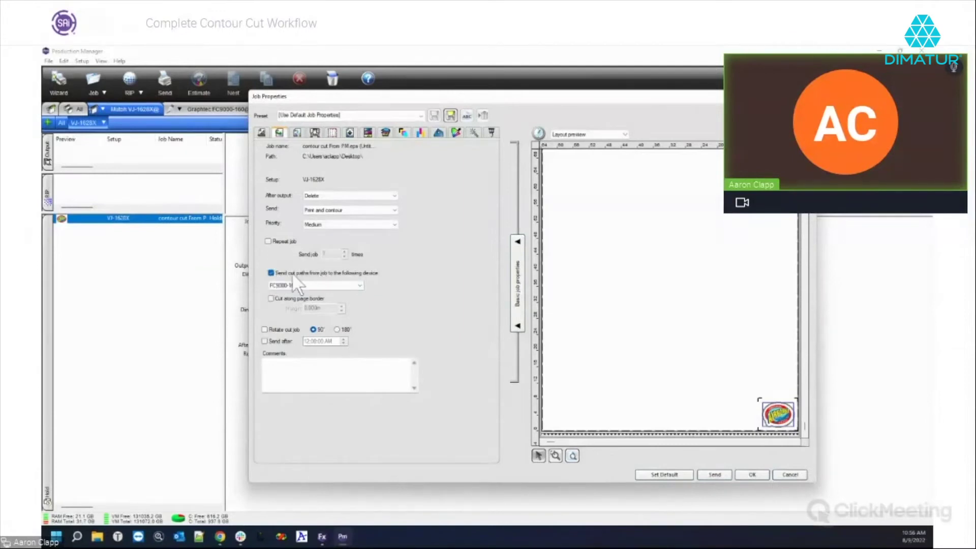
{"action": "left_click", "coordinate": [313, 283]}
{"action": "left_click", "coordinate": [313, 285]}
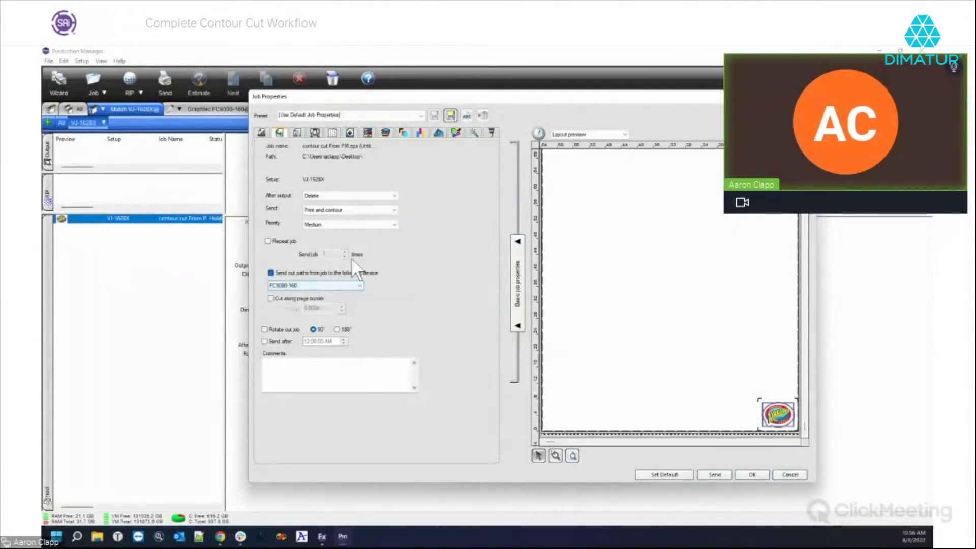
{"action": "left_click", "coordinate": [492, 133]}
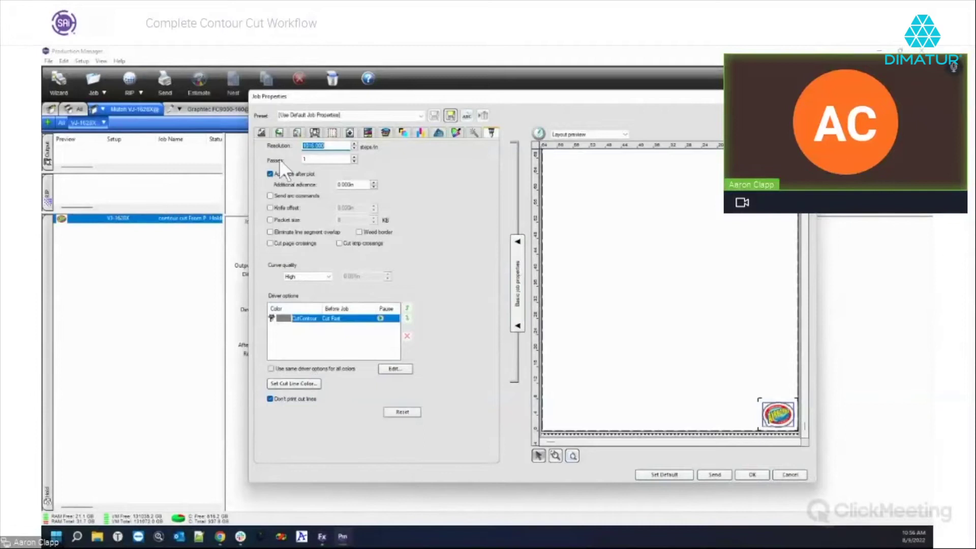
Set the Airborne job's number of copies to 40, and raise it to 42 to fill out the layout
{"action": "left_click", "coordinate": [262, 133]}
{"action": "left_click", "coordinate": [290, 346]}
{"action": "type", "text": "40"}
{"action": "key", "text": "Tab"}
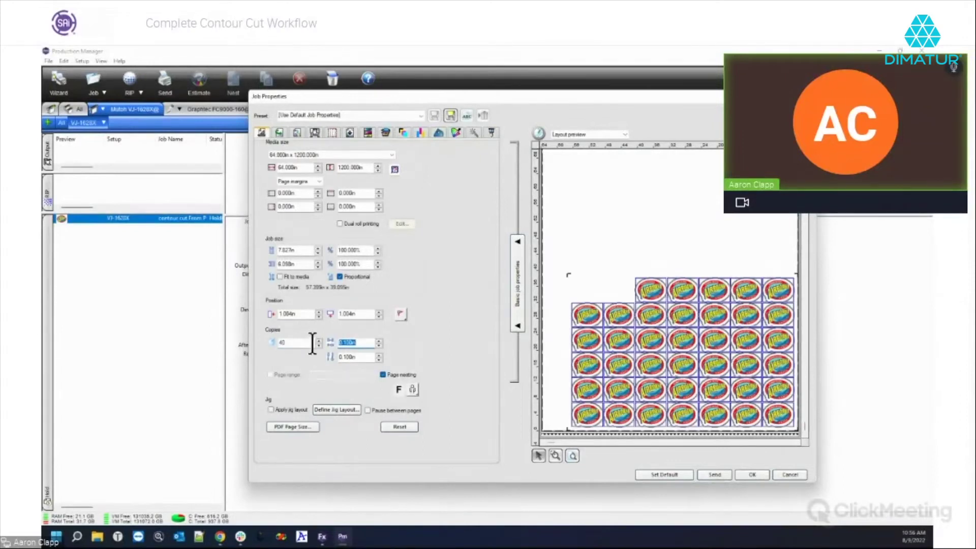
{"action": "left_click", "coordinate": [318, 340]}
{"action": "left_click", "coordinate": [319, 340]}
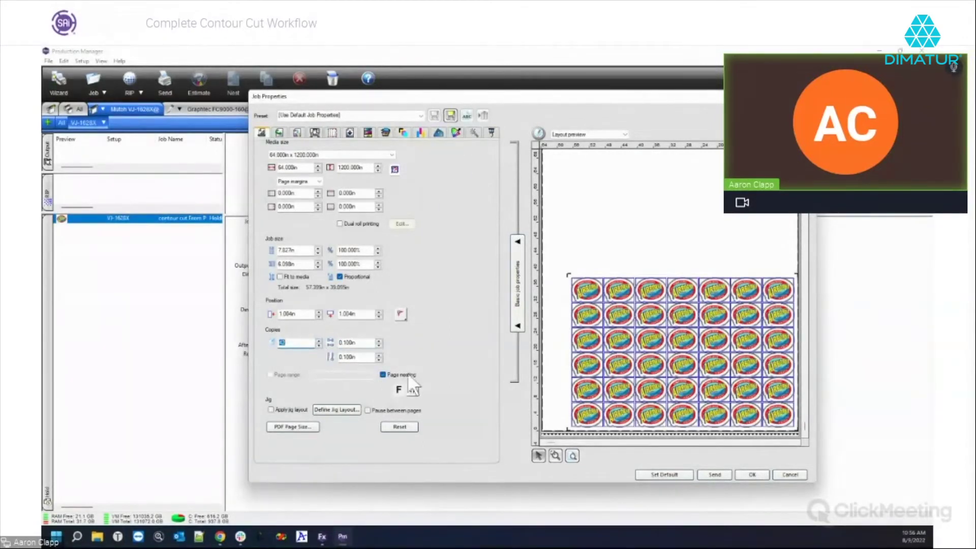
Review the cut settings, the Graphtec mark options and the available print mark types, and close the job properties without saving
{"action": "left_click", "coordinate": [490, 132]}
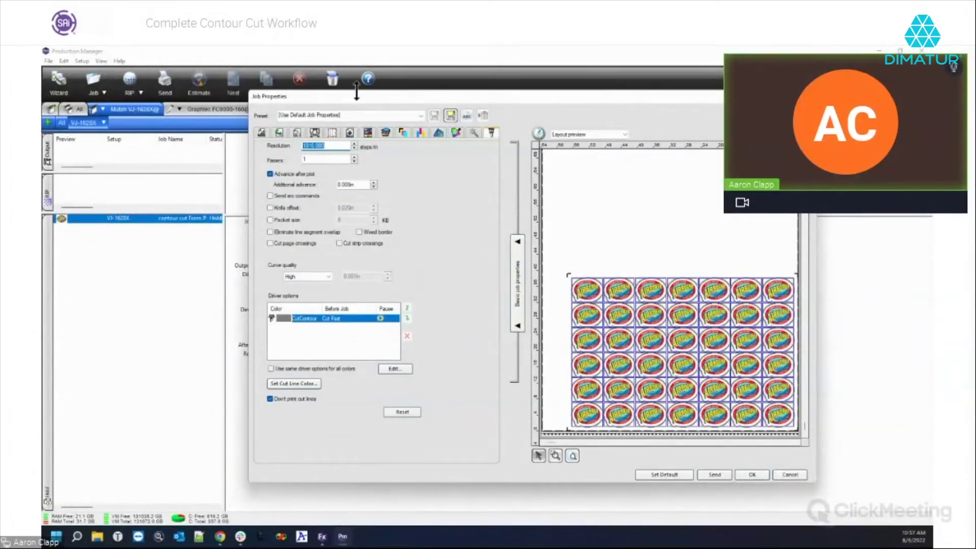
{"action": "left_click", "coordinate": [351, 131]}
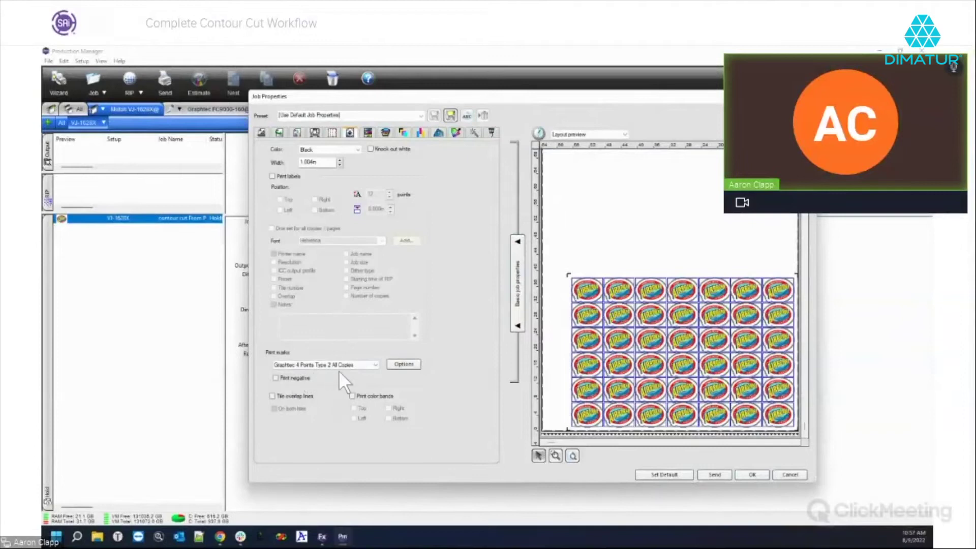
{"action": "left_click", "coordinate": [402, 364]}
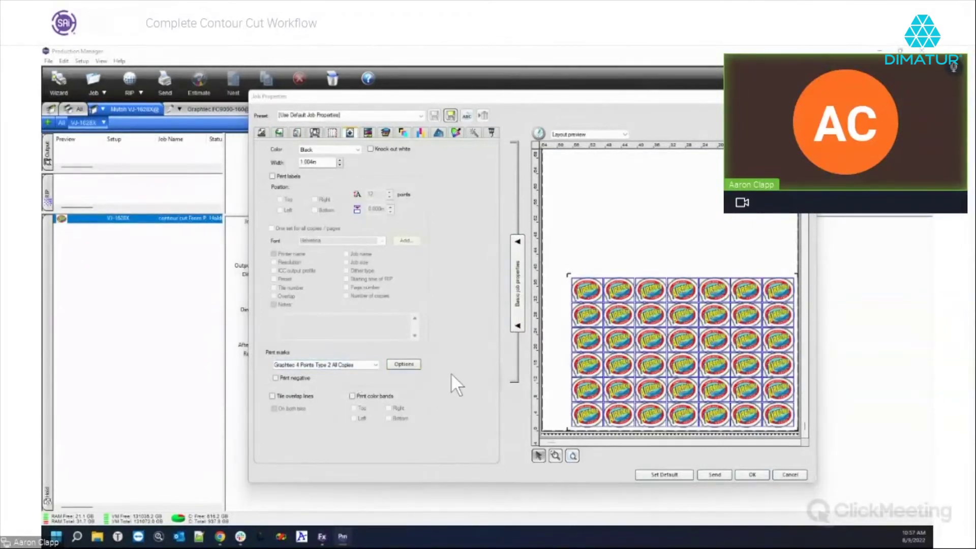
{"action": "left_click", "coordinate": [609, 397]}
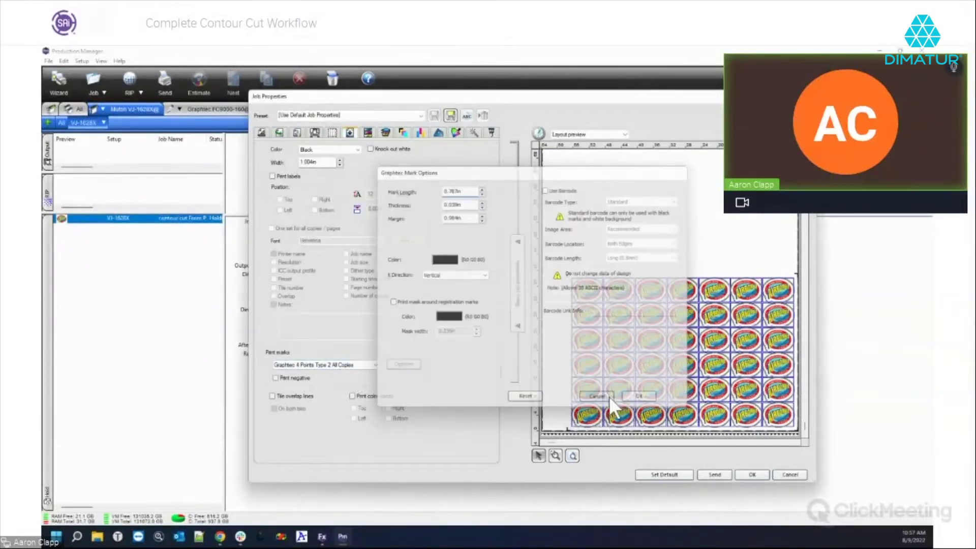
{"action": "left_click", "coordinate": [372, 365]}
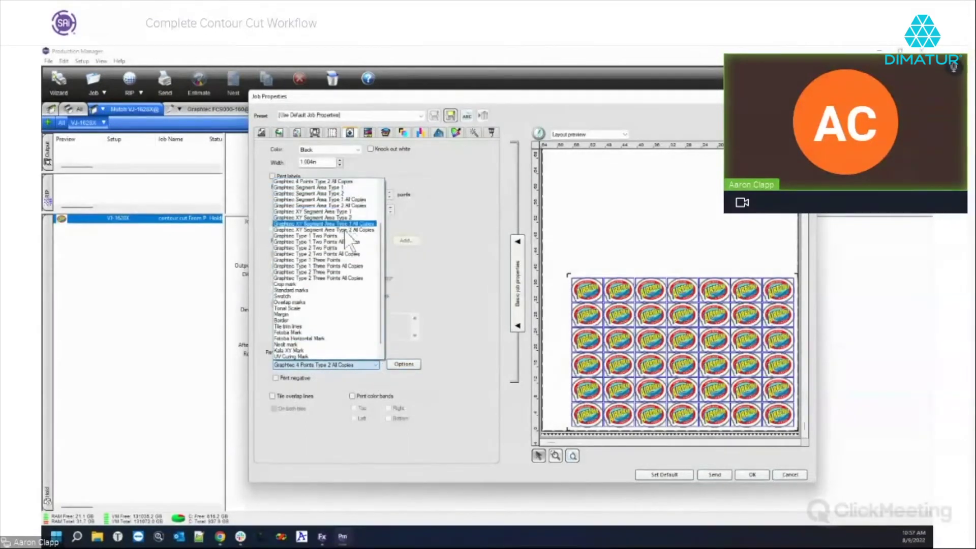
{"action": "left_click", "coordinate": [456, 251]}
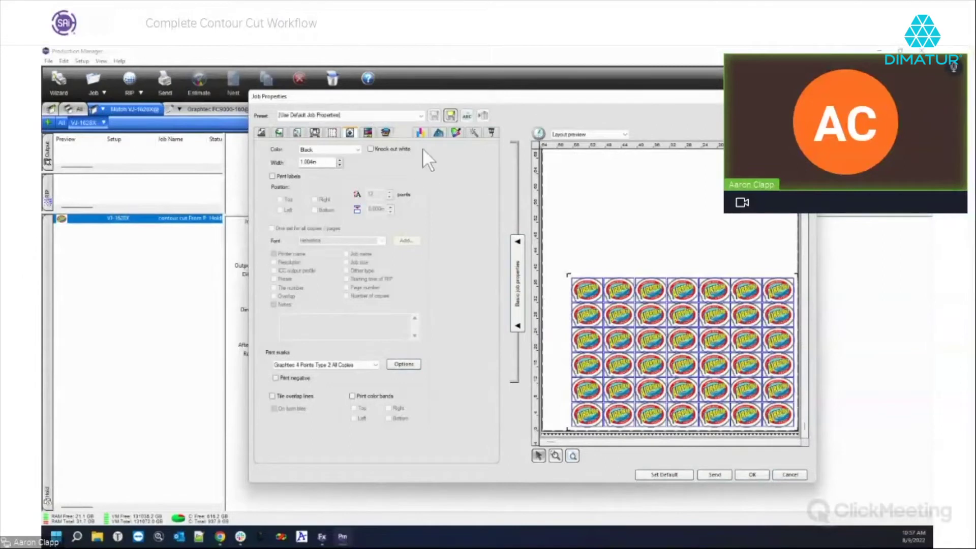
{"action": "left_click", "coordinate": [794, 474]}
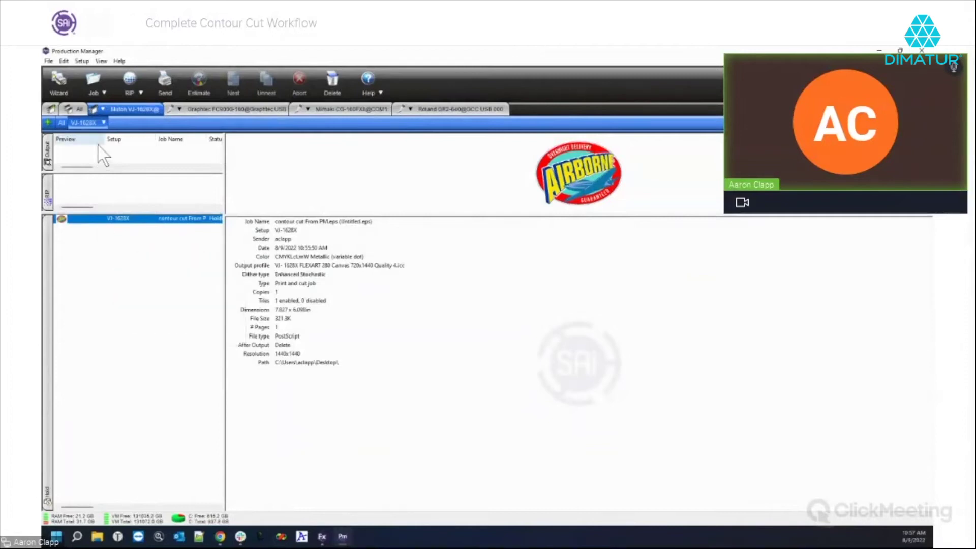
Start adding a job to the VJ-1628X setup and browse to the Tiffs folder inside Documents, Flexi Samples
{"action": "left_click", "coordinate": [104, 122]}
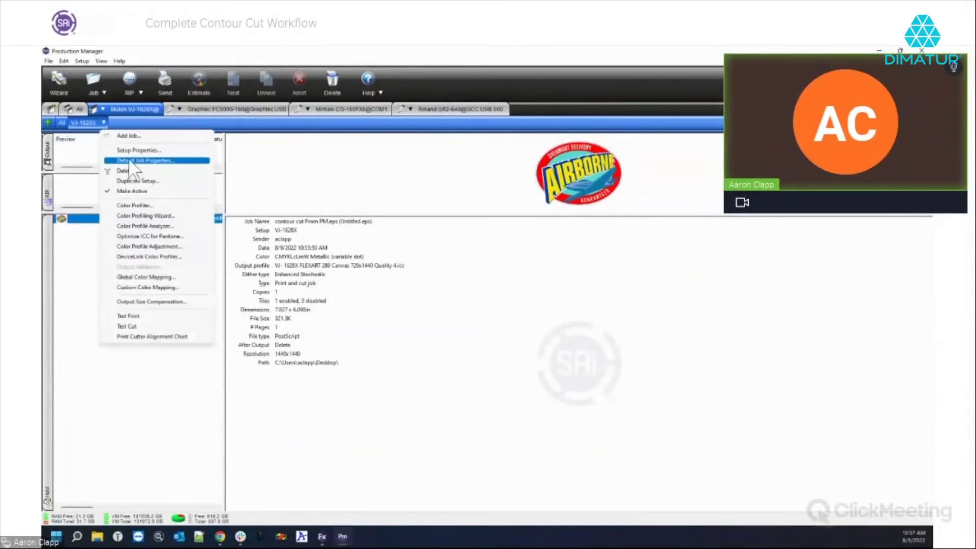
{"action": "left_click", "coordinate": [128, 135]}
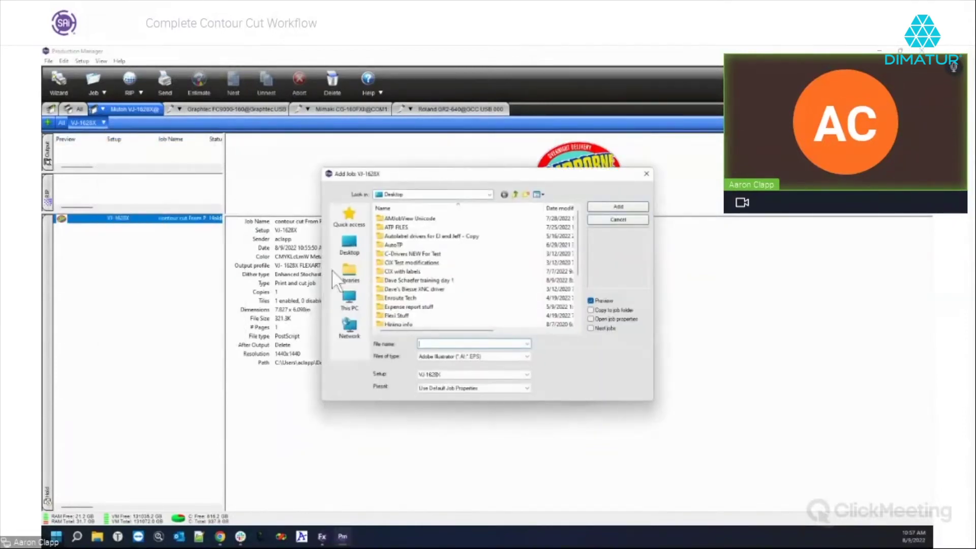
{"action": "left_click", "coordinate": [357, 225]}
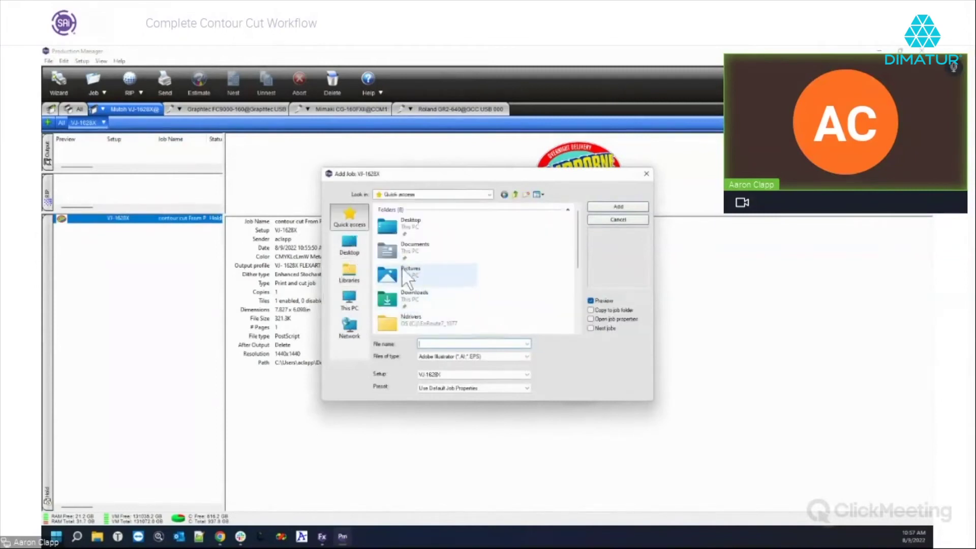
{"action": "double_click", "coordinate": [390, 268]}
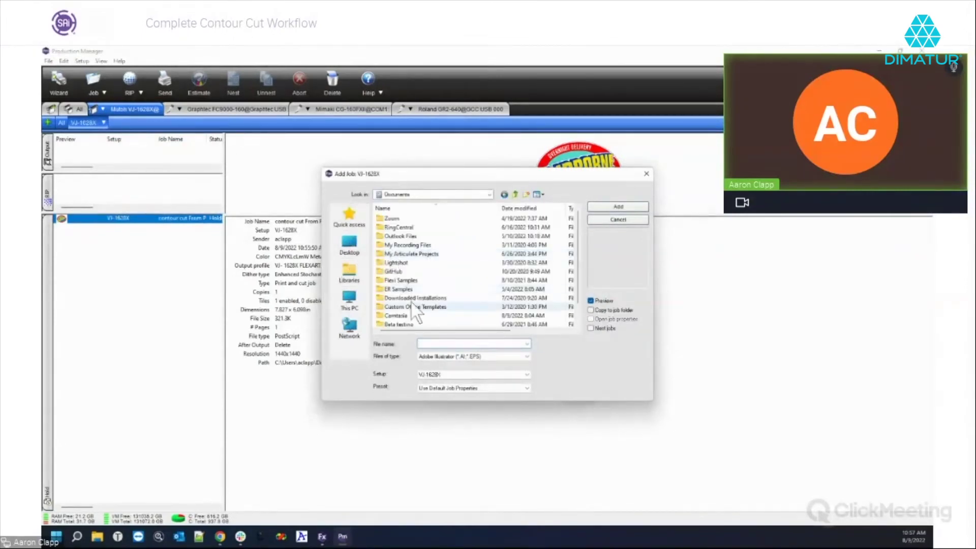
{"action": "double_click", "coordinate": [408, 288]}
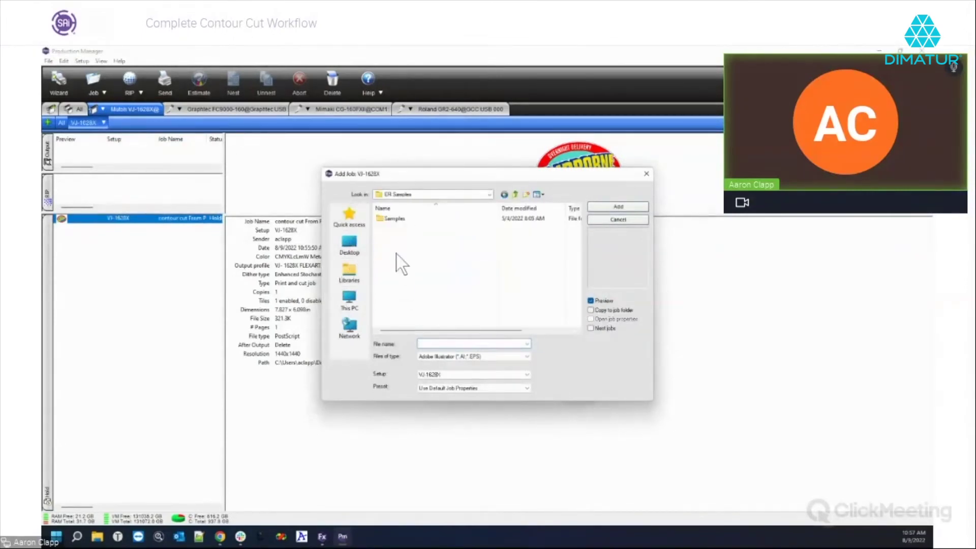
{"action": "left_click", "coordinate": [515, 194]}
{"action": "double_click", "coordinate": [407, 281]}
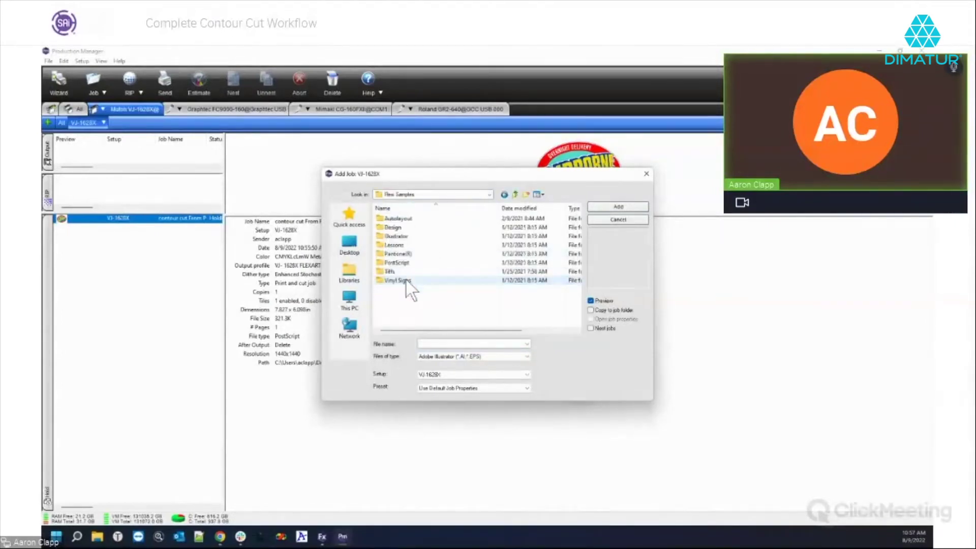
{"action": "left_click", "coordinate": [390, 271]}
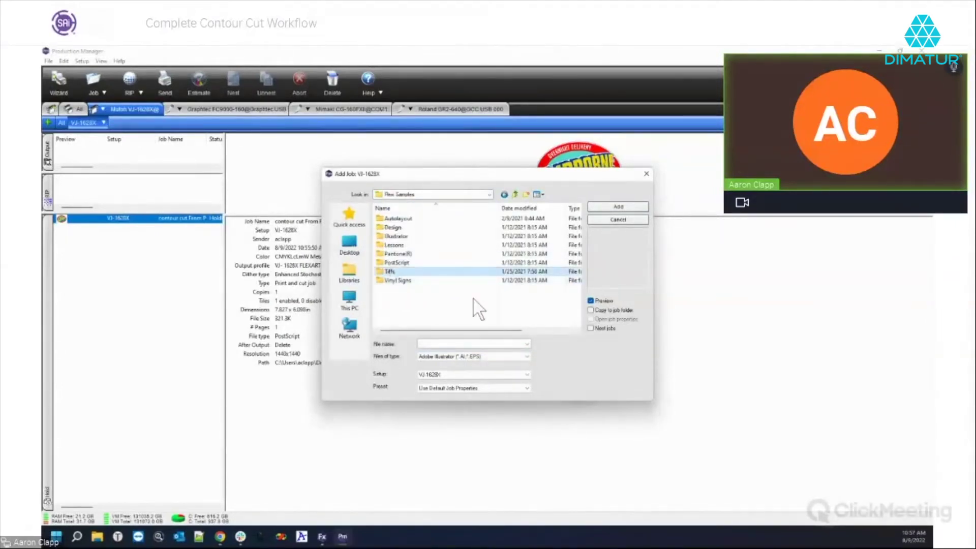
{"action": "double_click", "coordinate": [397, 274]}
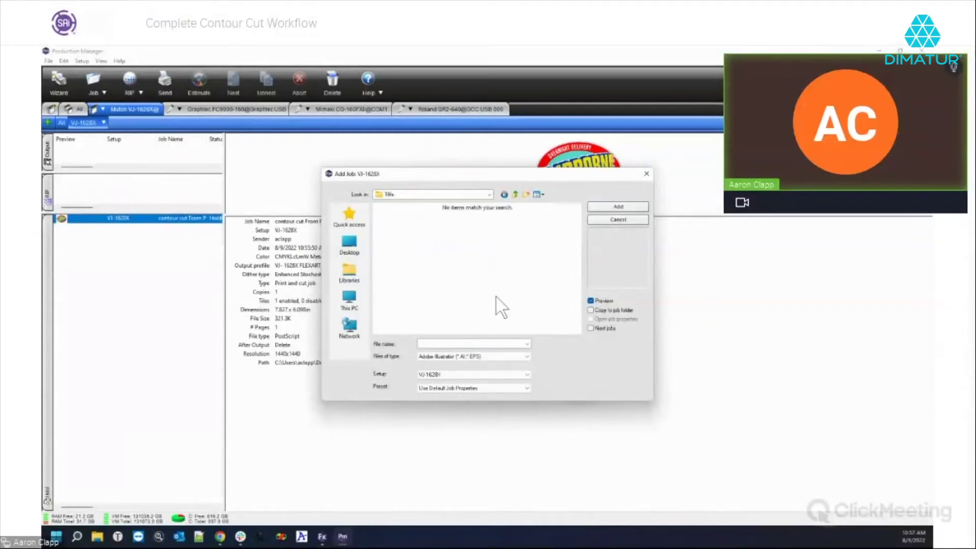
Show all readable file types and add Leaf.tif to the VJ-1628X queue
{"action": "left_click", "coordinate": [512, 358]}
{"action": "left_click", "coordinate": [499, 364]}
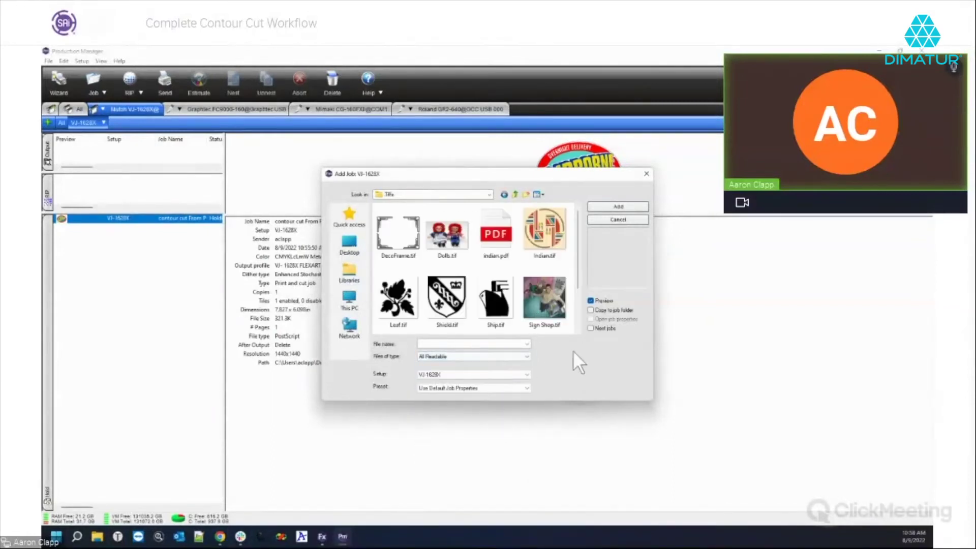
{"action": "left_click", "coordinate": [397, 297]}
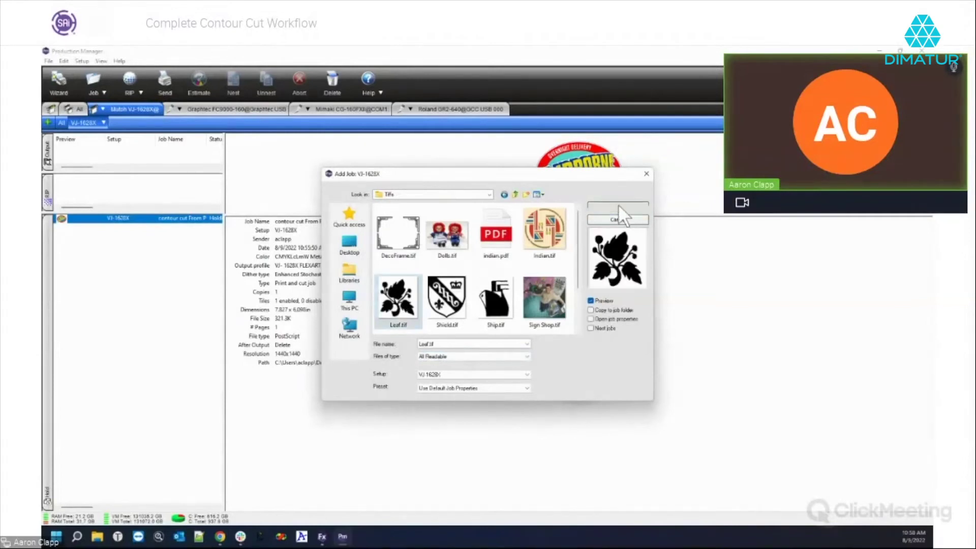
{"action": "left_click", "coordinate": [618, 204]}
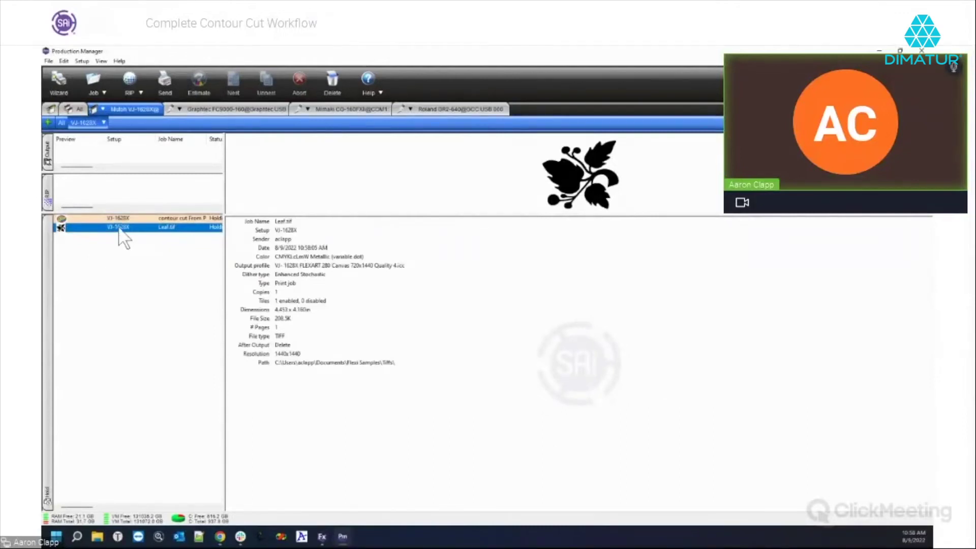
Open the Leaf.tif job's properties, scale it proportionally to 800%, and shift it along the media width to about 15.4 in
{"action": "double_click", "coordinate": [120, 229]}
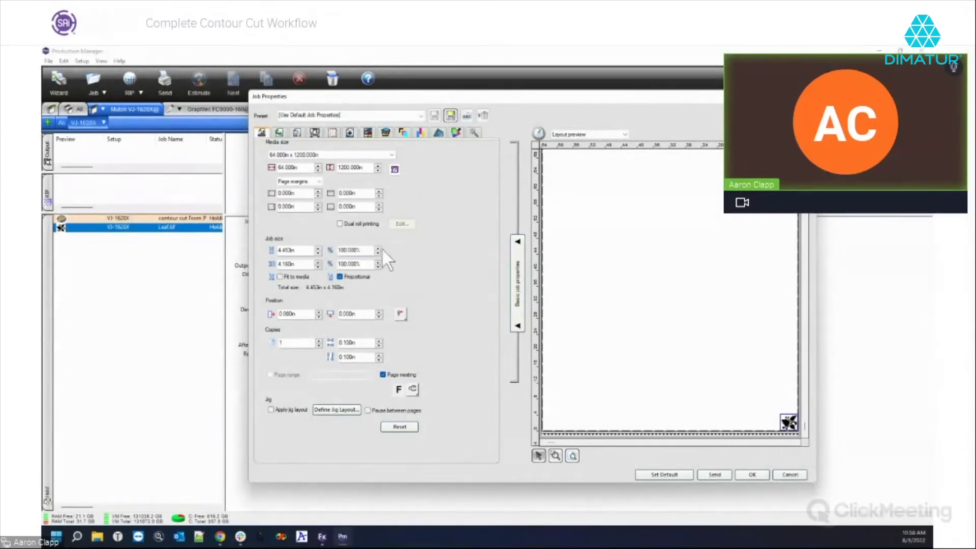
{"action": "double_click", "coordinate": [362, 250]}
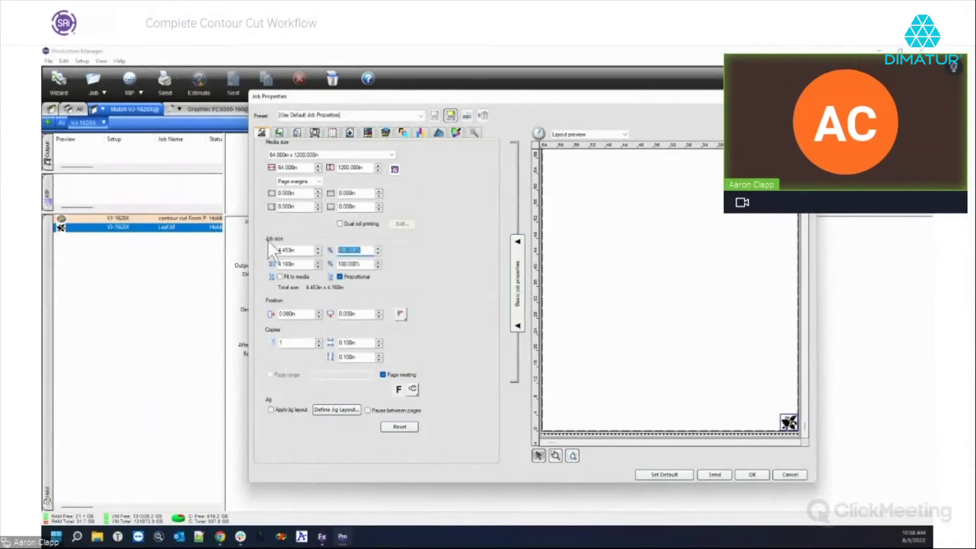
{"action": "type", "text": "5020"}
{"action": "key", "text": "Tab"}
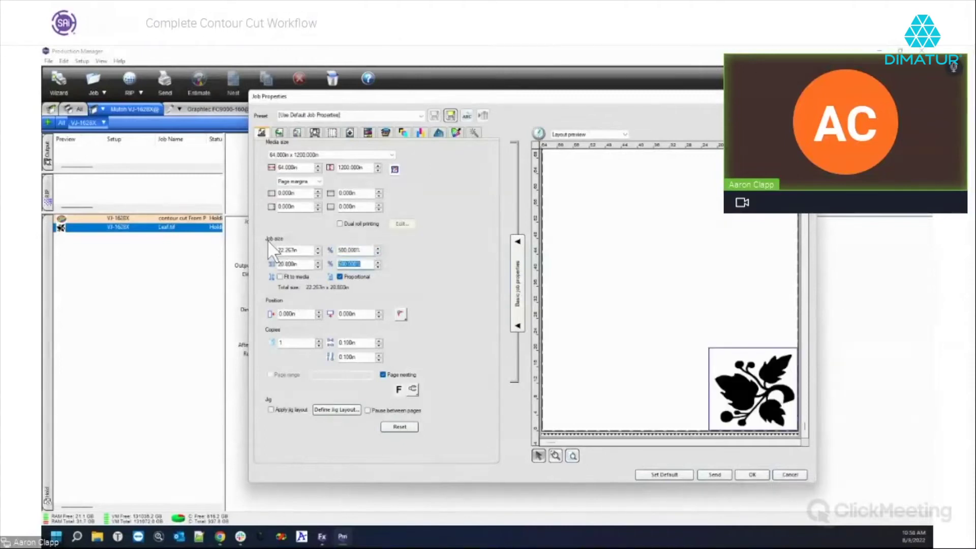
{"action": "double_click", "coordinate": [357, 249]}
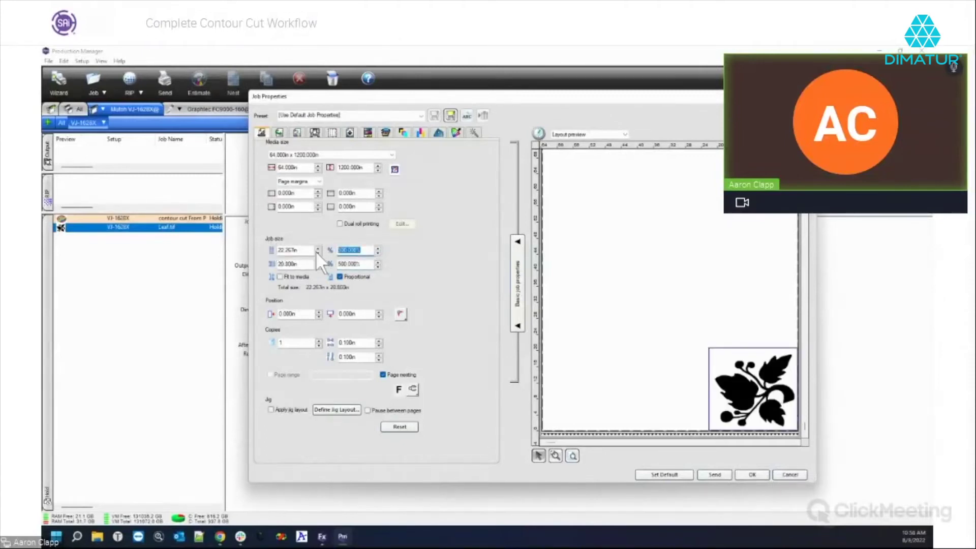
{"action": "type", "text": "800"}
{"action": "key", "text": "Tab"}
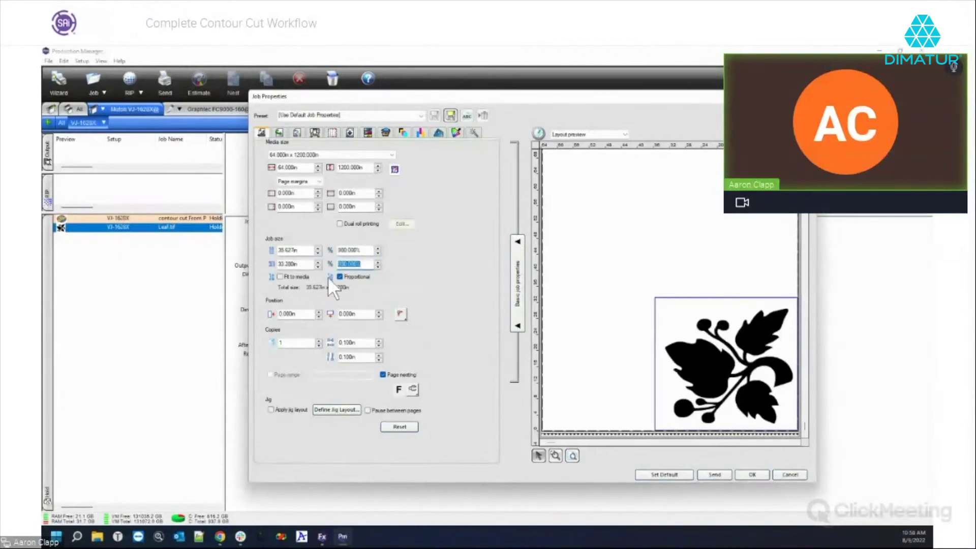
{"action": "left_click_drag", "start_coordinate": [697, 382], "coordinate": [634, 381]}
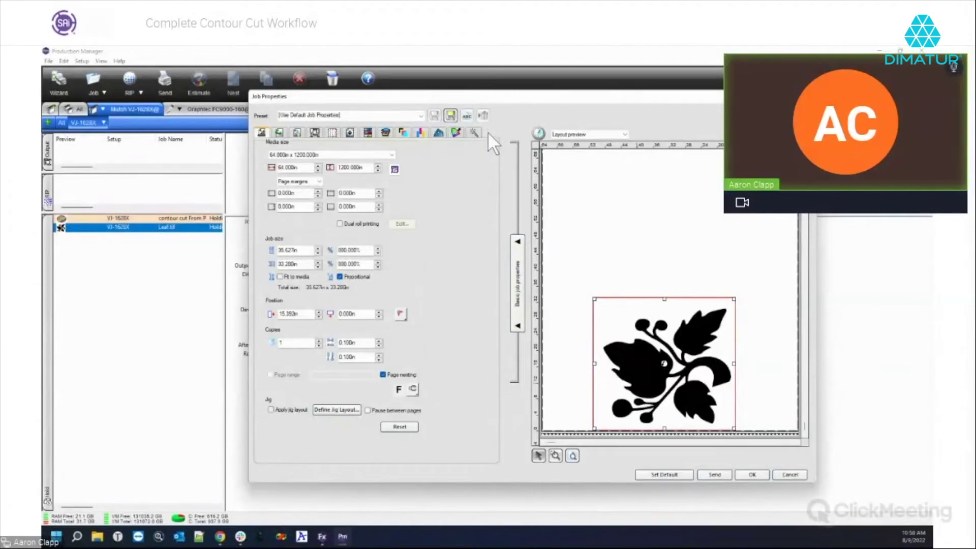
Try cutting along the page border of Leaf.tif with a 0.000 in margin and view the border's cut settings
{"action": "left_click", "coordinate": [279, 133]}
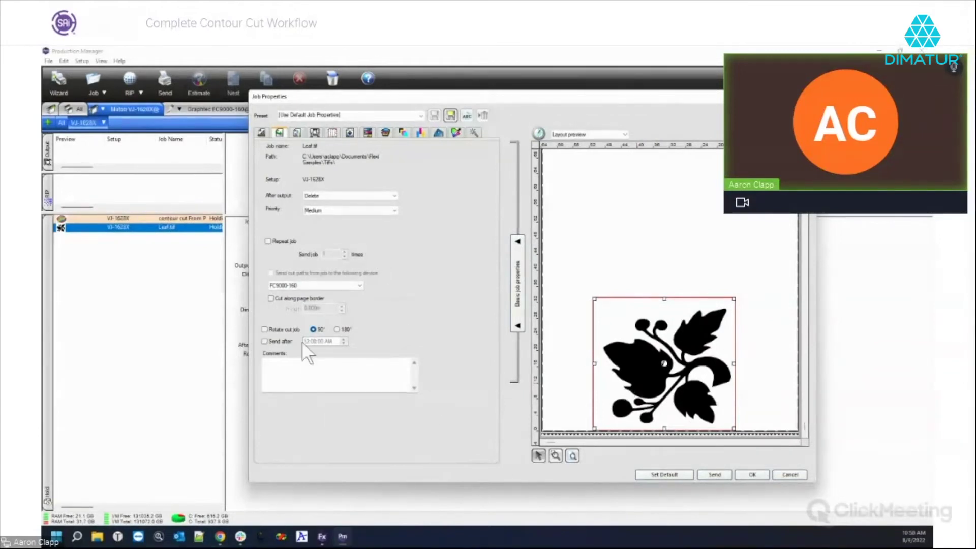
{"action": "left_click", "coordinate": [271, 298]}
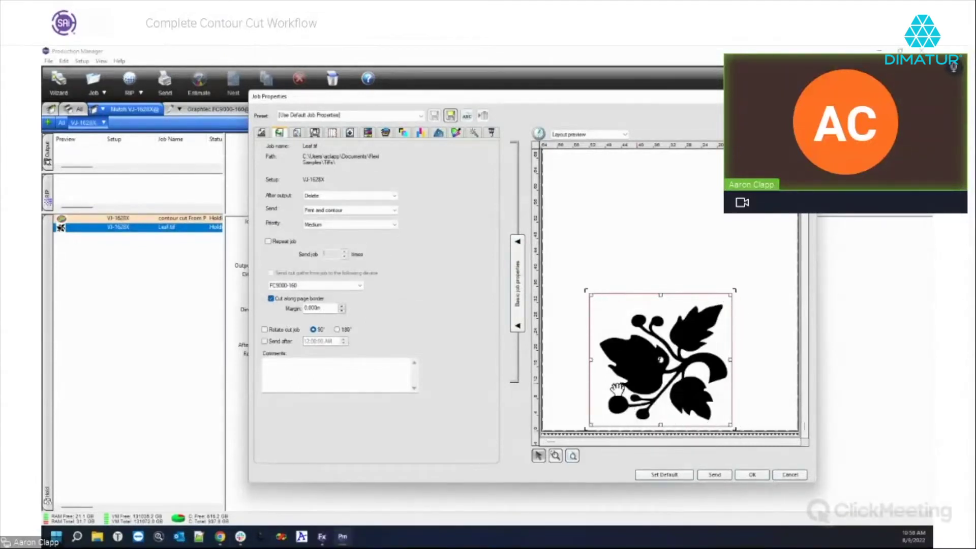
{"action": "left_click", "coordinate": [490, 133]}
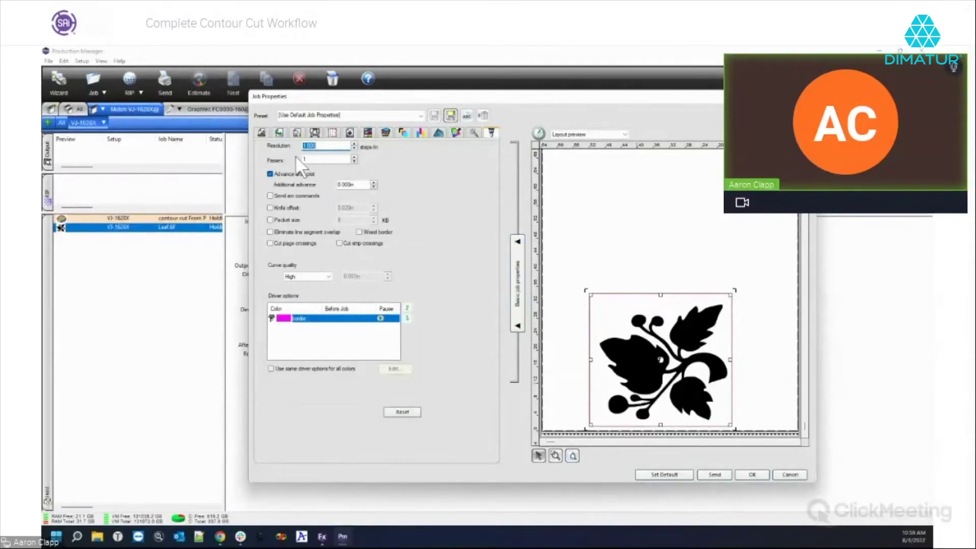
Turn off cutting along the page border for the Leaf.tif job
{"action": "left_click", "coordinate": [262, 132]}
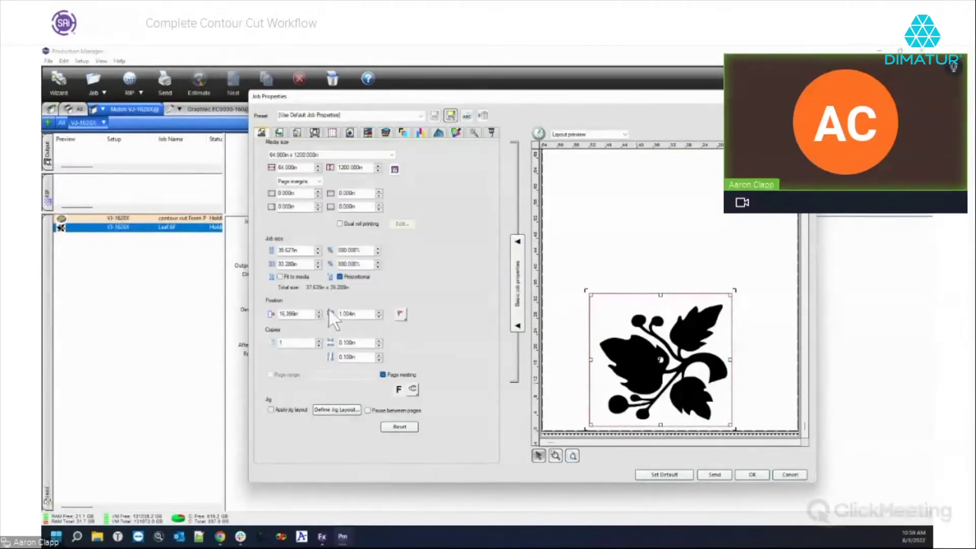
{"action": "left_click", "coordinate": [280, 134]}
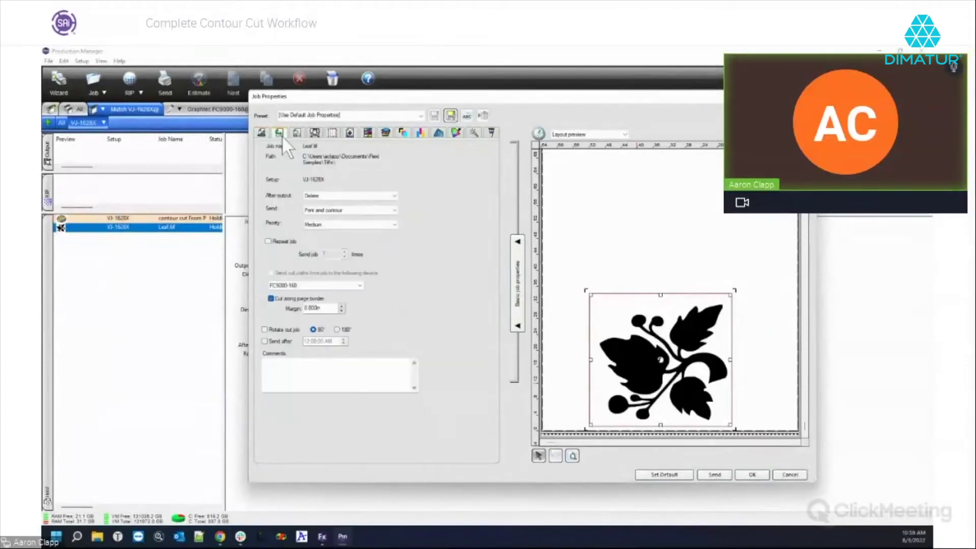
{"action": "left_click", "coordinate": [271, 297]}
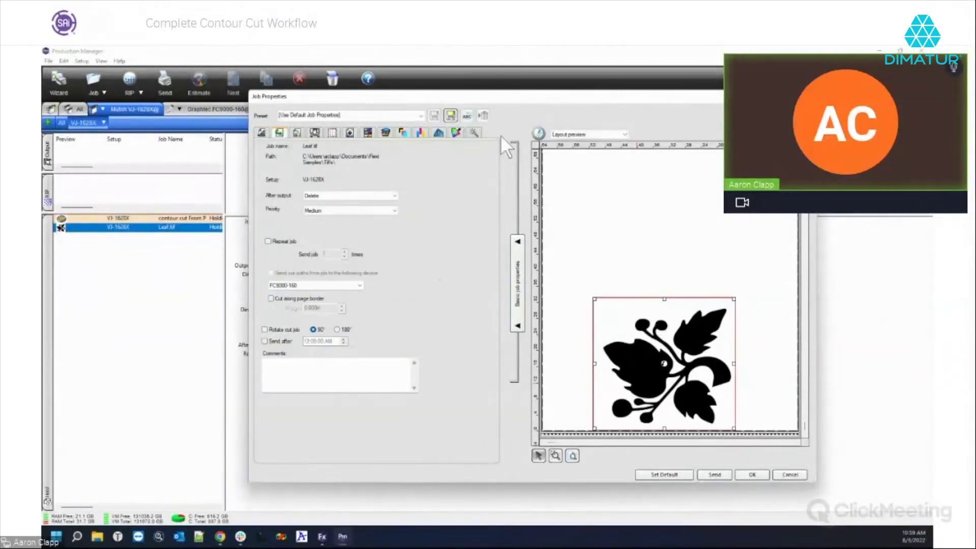
Make the leaf image's white background transparent with a tolerance of 51 and create contour cut paths with an outward offset
{"action": "left_click", "coordinate": [472, 132]}
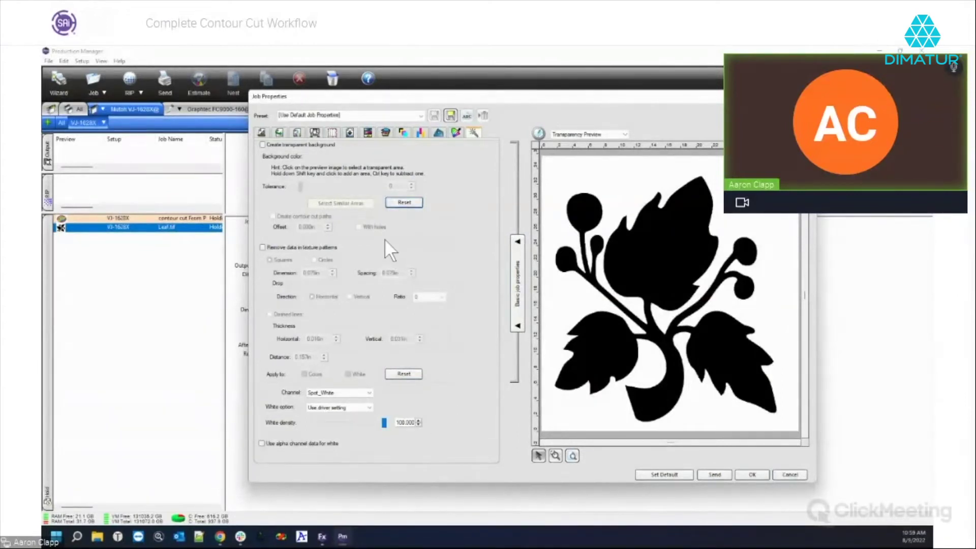
{"action": "left_click", "coordinate": [263, 143]}
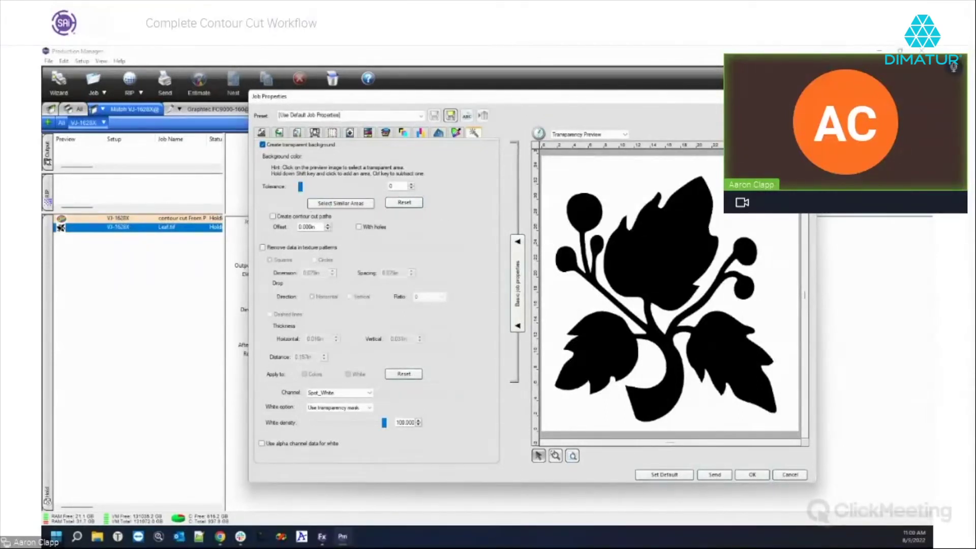
{"action": "left_click", "coordinate": [760, 224]}
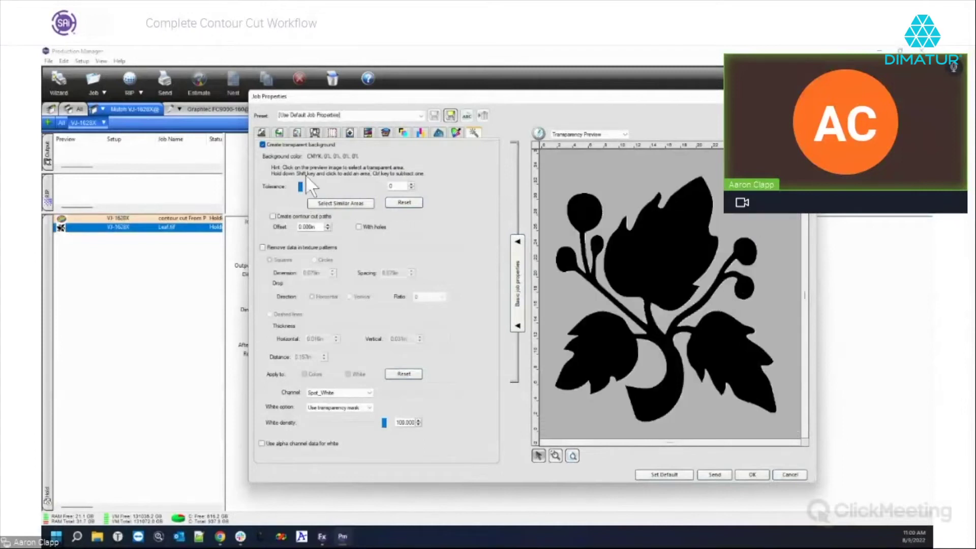
{"action": "left_click_drag", "start_coordinate": [301, 187], "coordinate": [321, 187]}
{"action": "left_click", "coordinate": [292, 216]}
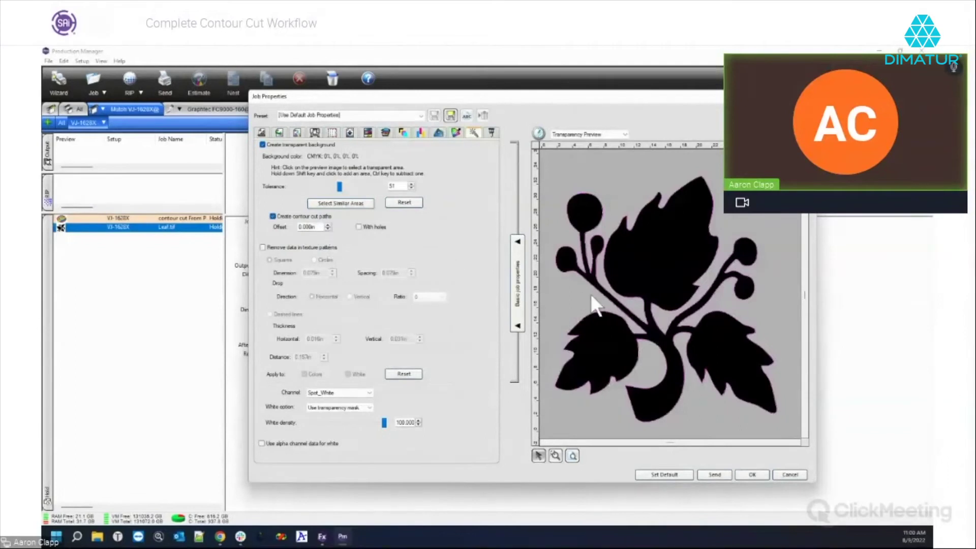
{"action": "left_click", "coordinate": [328, 225]}
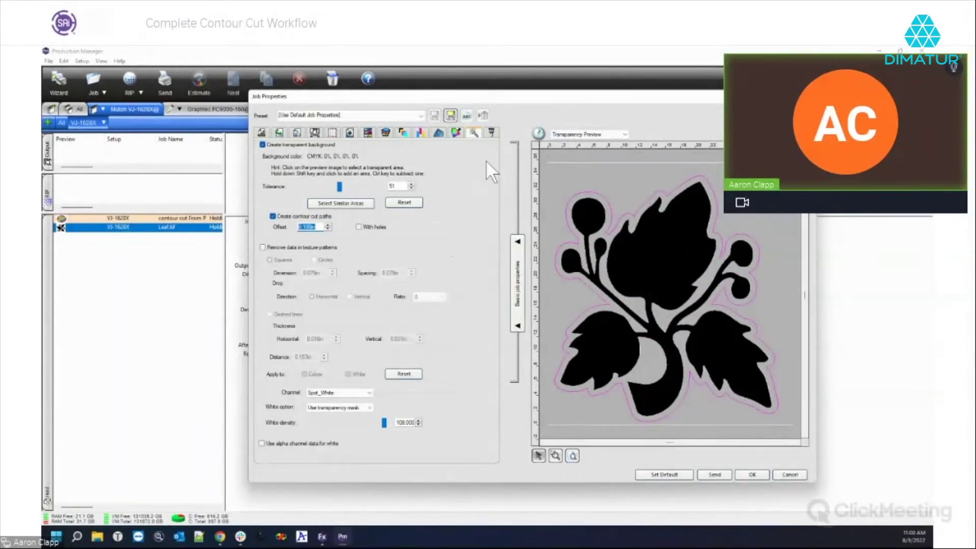
Examine the contour's Cut Fast driver options for the Graphtec FC9000-160, and close the job properties without keeping the changes
{"action": "left_click", "coordinate": [494, 133]}
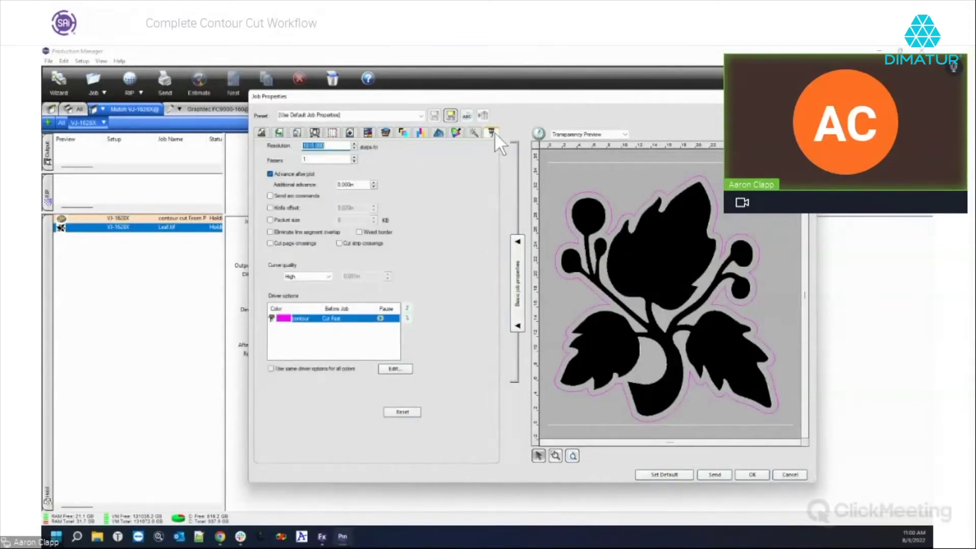
{"action": "double_click", "coordinate": [305, 321]}
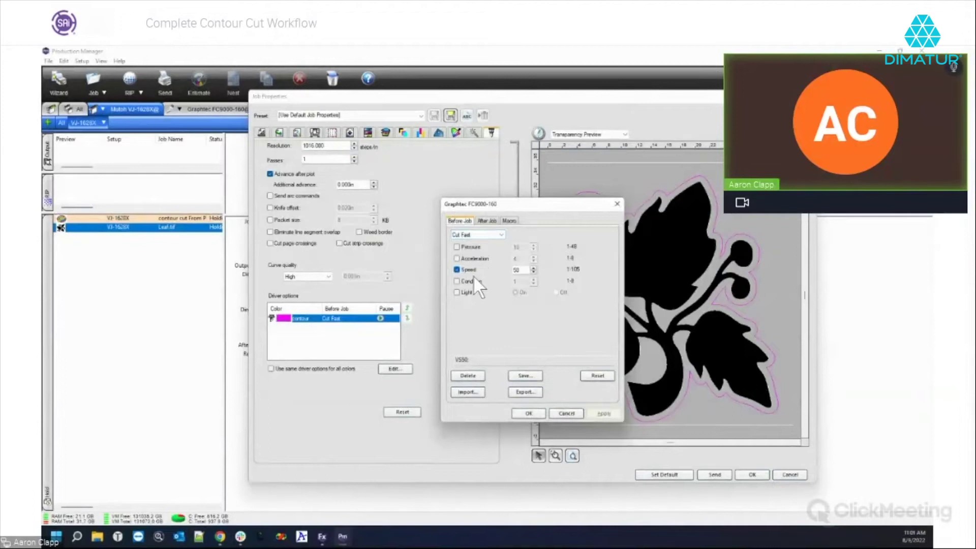
{"action": "left_click", "coordinate": [565, 414]}
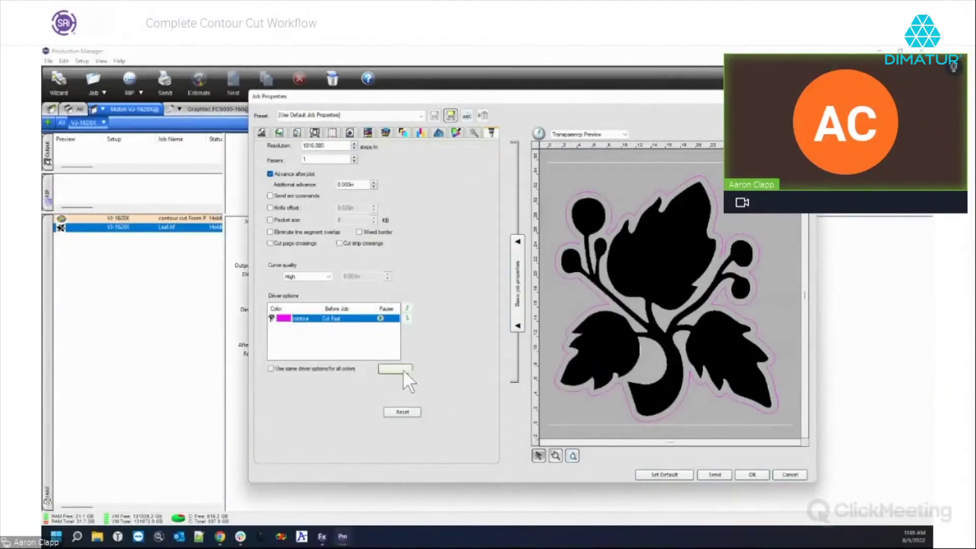
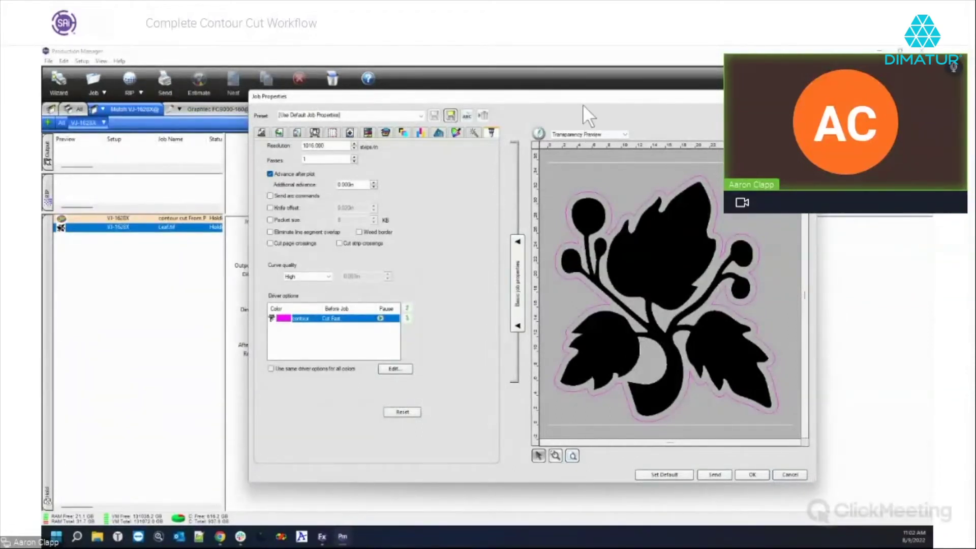
{"action": "mouse_move", "coordinate": [581, 98]}
{"action": "left_mouse_down"}
{"action": "mouse_move", "coordinate": [611, 108]}
{"action": "mouse_move", "coordinate": [586, 111]}
{"action": "left_mouse_up"}
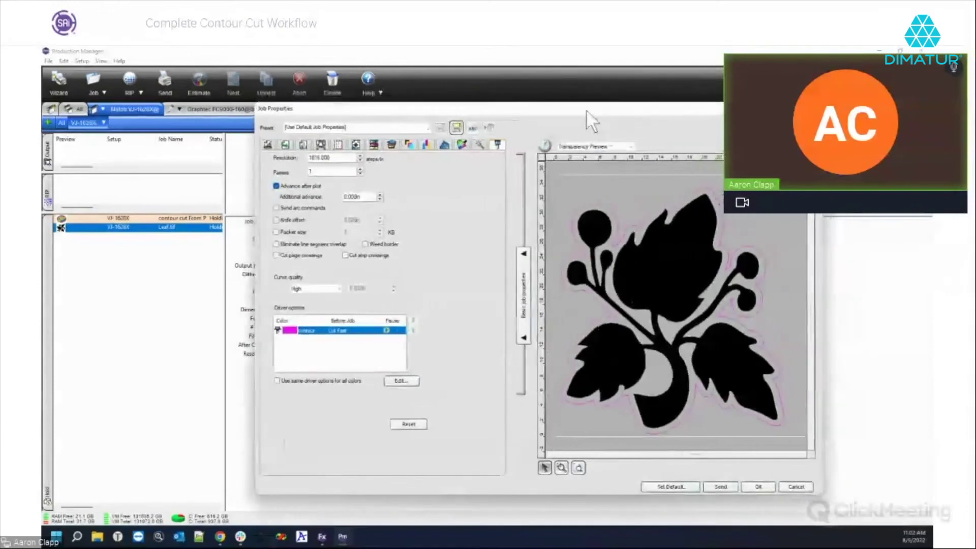
{"action": "key", "text": "Return"}
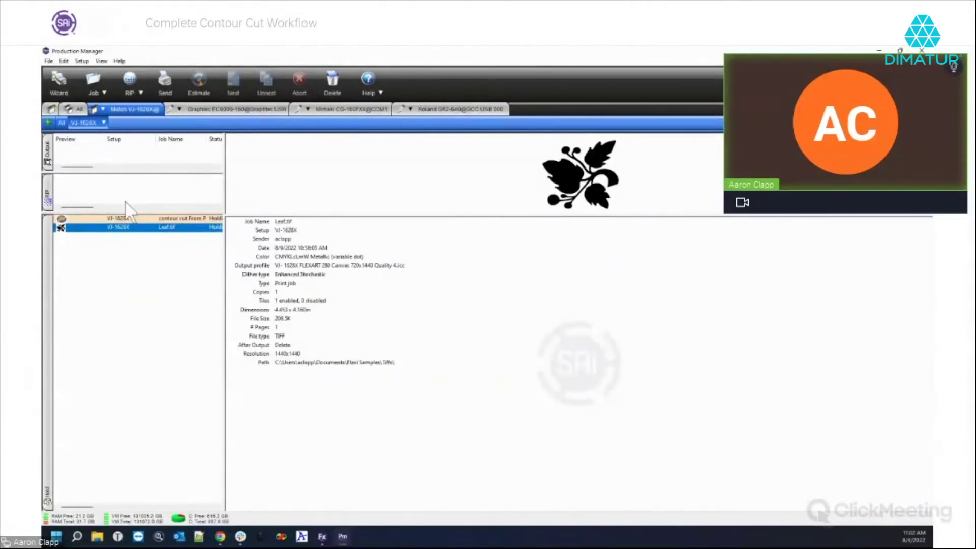
Reopen the Leaf.tif job properties, try cutting along the page border, and discard the change
{"action": "double_click", "coordinate": [149, 228]}
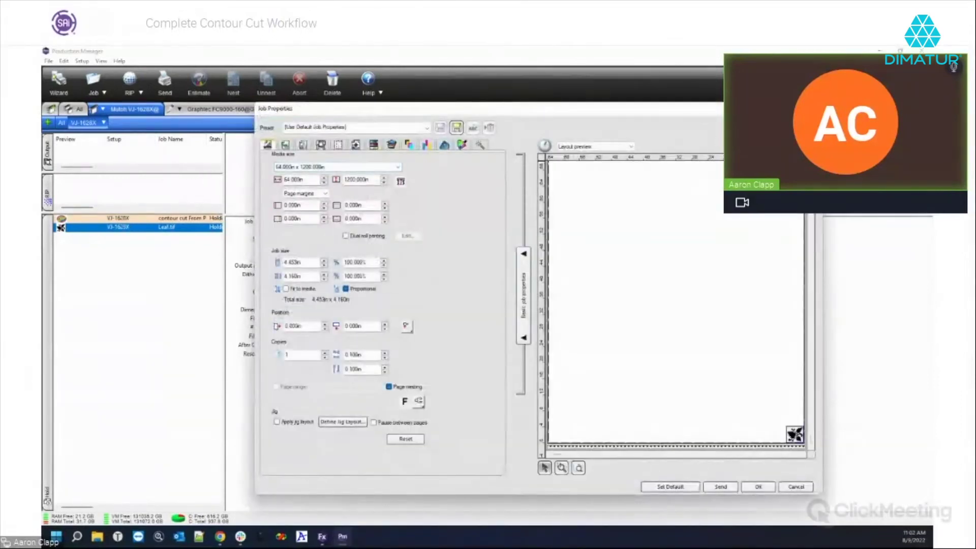
{"action": "left_click", "coordinate": [285, 145]}
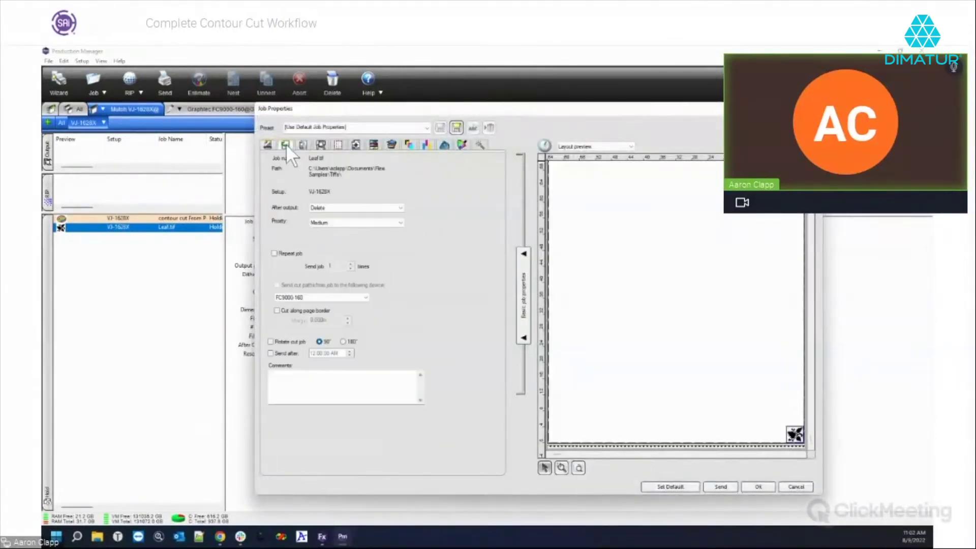
{"action": "left_click", "coordinate": [276, 310]}
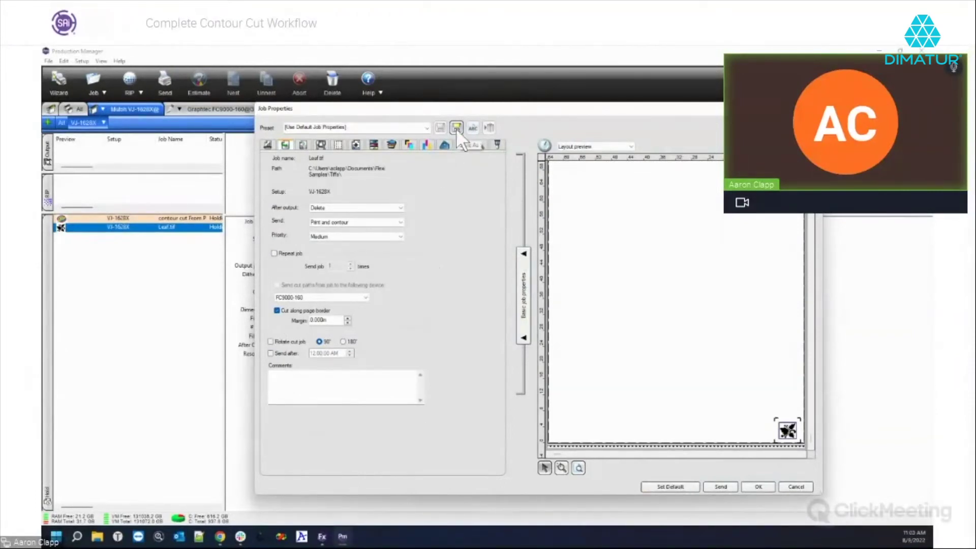
{"action": "key", "text": "Escape"}
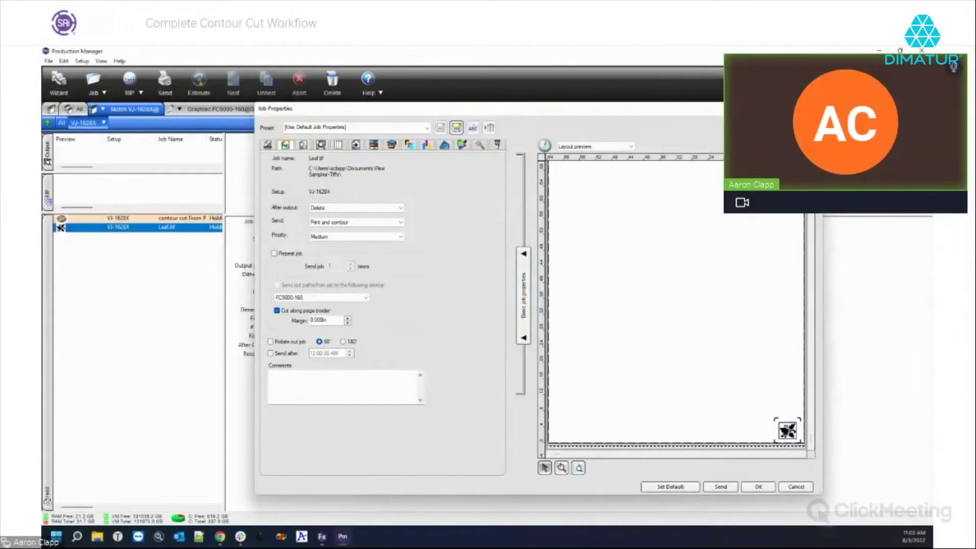
Check which job presets are available when adding a job to the VJ-1628X setup, and close without adding a file
{"action": "left_click", "coordinate": [104, 123]}
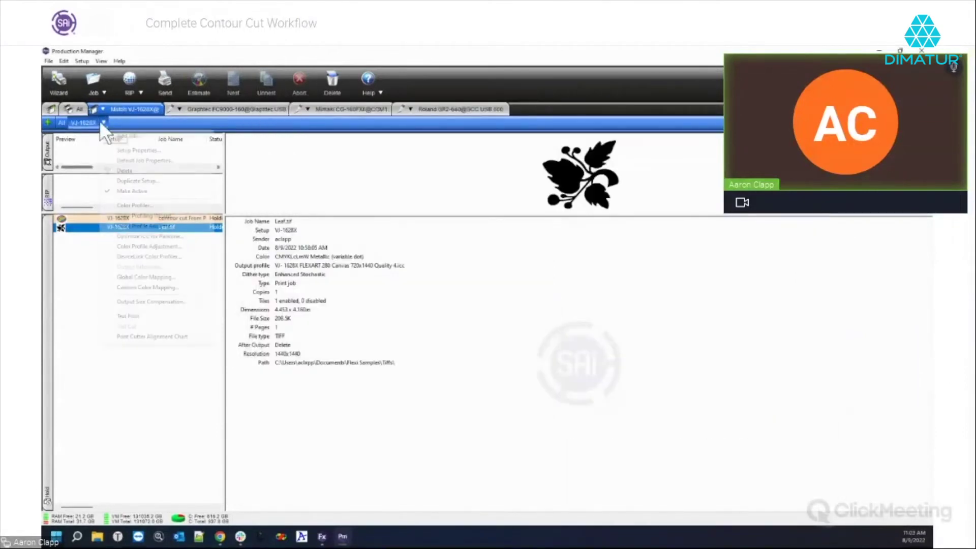
{"action": "left_click", "coordinate": [122, 136]}
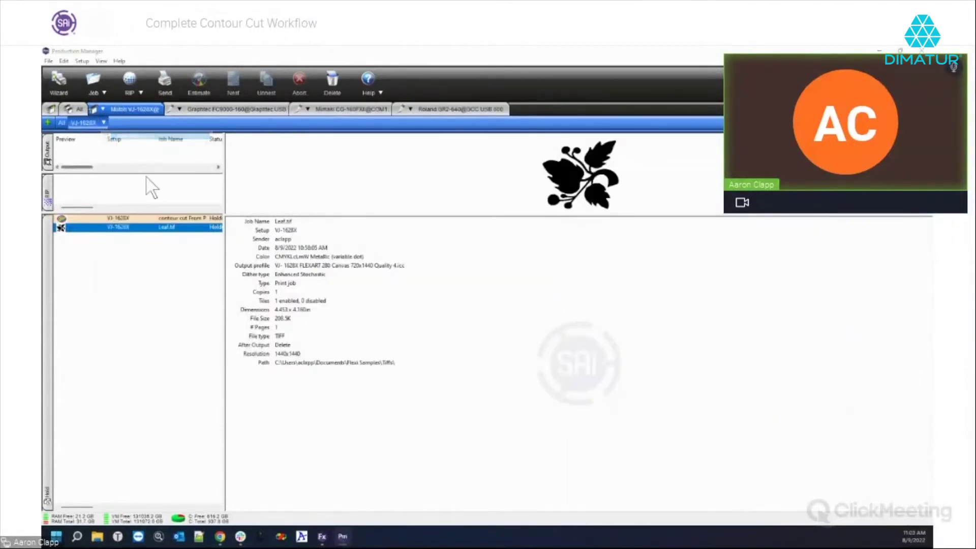
{"action": "left_click", "coordinate": [489, 389]}
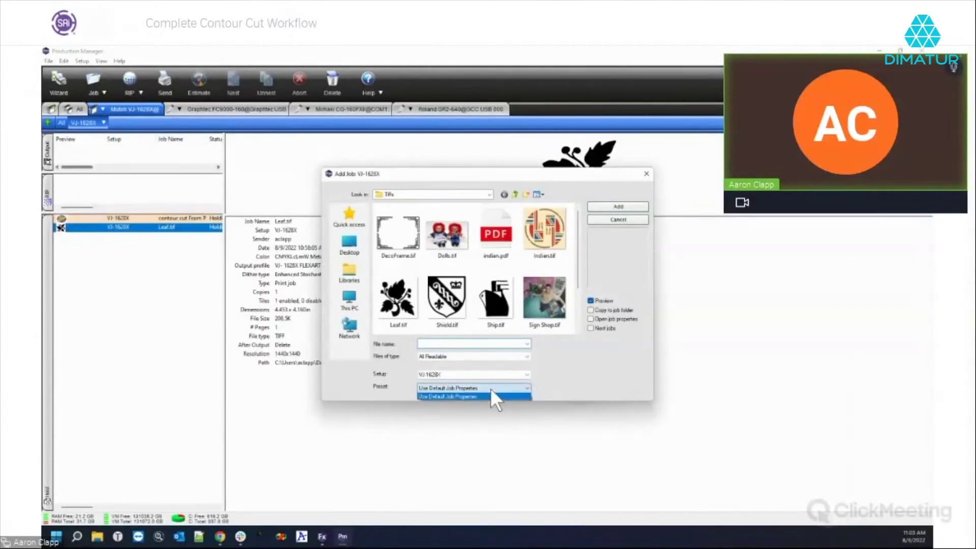
{"action": "left_click", "coordinate": [456, 396]}
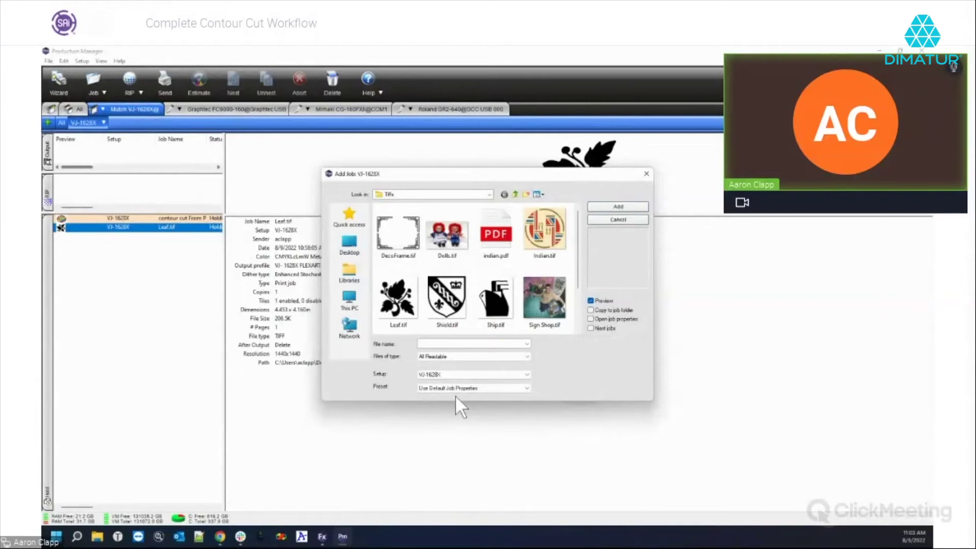
{"action": "left_click", "coordinate": [647, 174]}
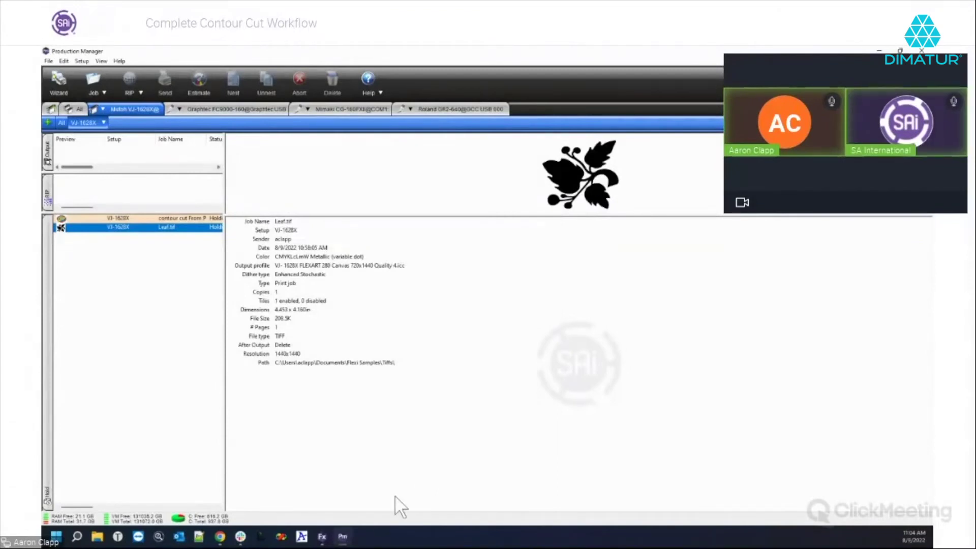
{"action": "left_click", "coordinate": [322, 538]}
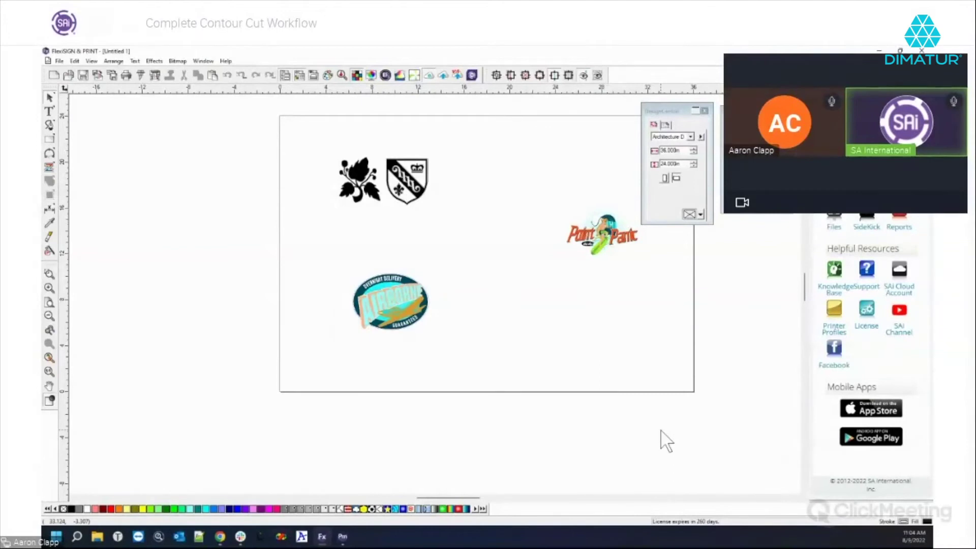
{"action": "left_click", "coordinate": [345, 488]}
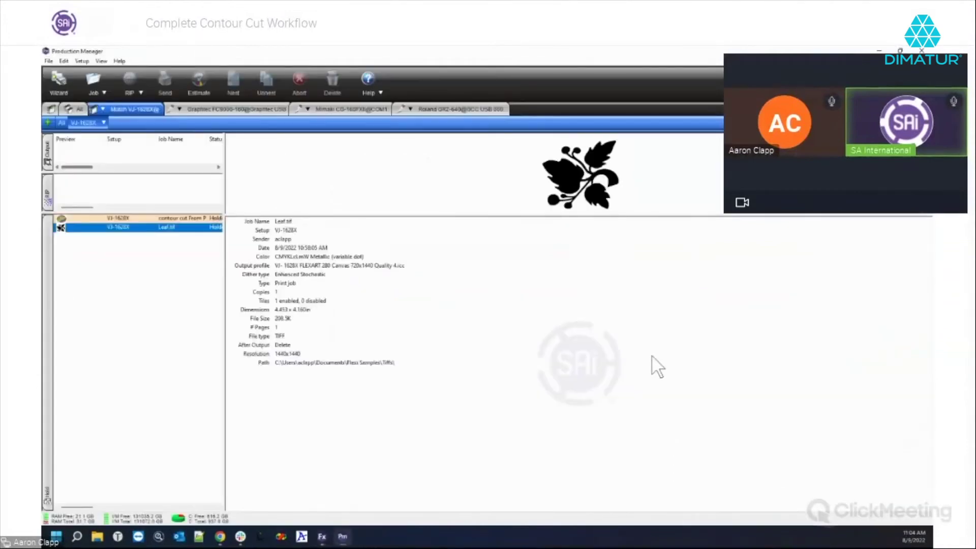
In the Leaf.tif job properties, make the image's white background transparent, create contour cut paths, and apply the changes
{"action": "double_click", "coordinate": [122, 229]}
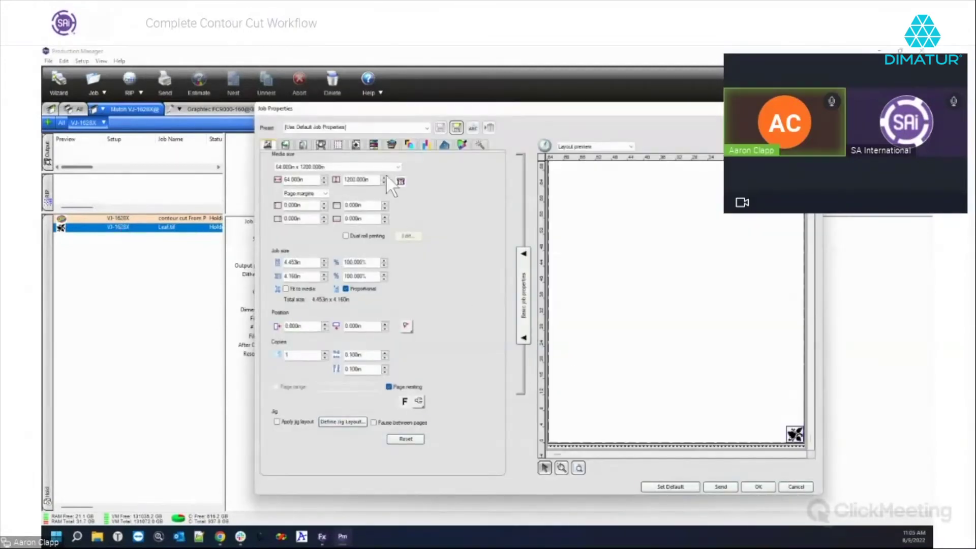
{"action": "left_click", "coordinate": [480, 146]}
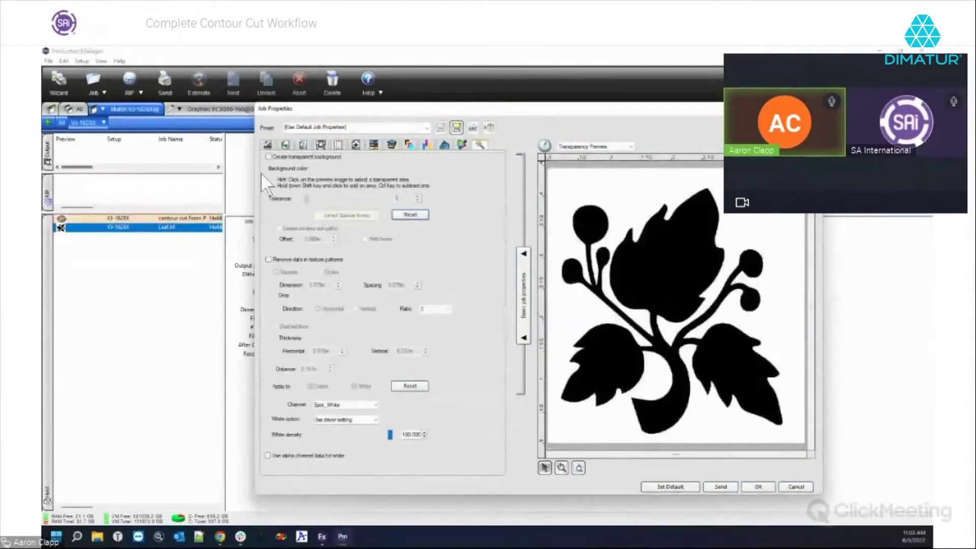
{"action": "left_click", "coordinate": [268, 157]}
{"action": "left_click", "coordinate": [609, 205]}
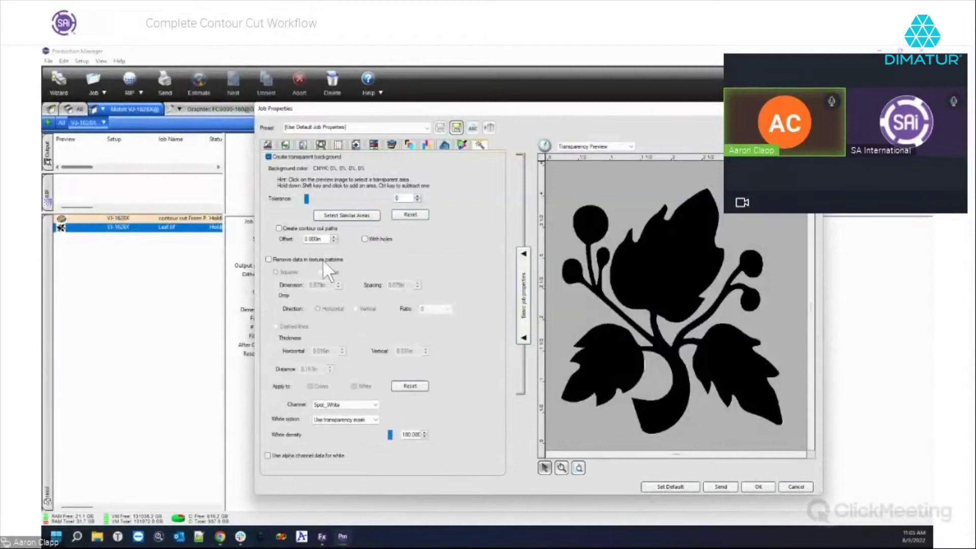
{"action": "left_click", "coordinate": [280, 229]}
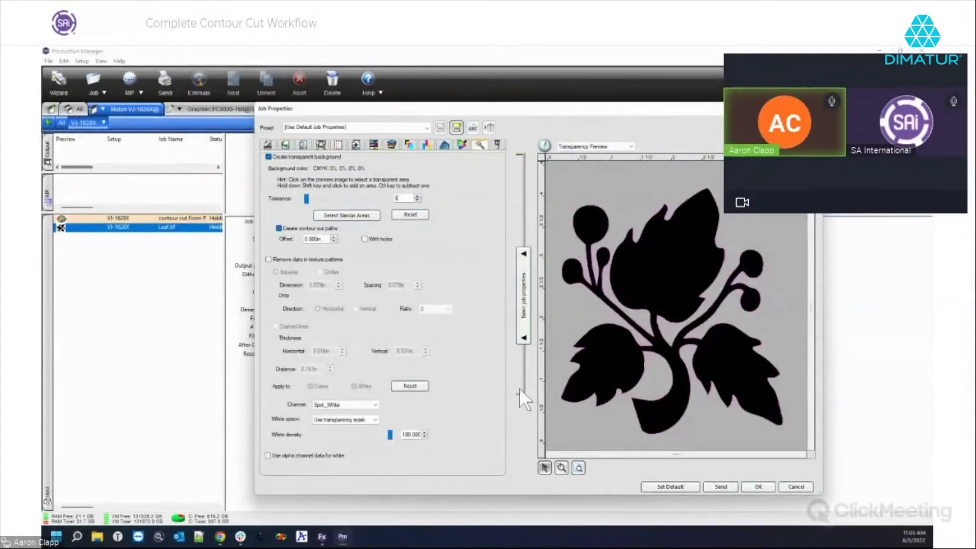
{"action": "left_click", "coordinate": [757, 487]}
Save the Leaf.tif job to the desktop in its original format and try to view the saved file in the browser
{"action": "right_click", "coordinate": [112, 234]}
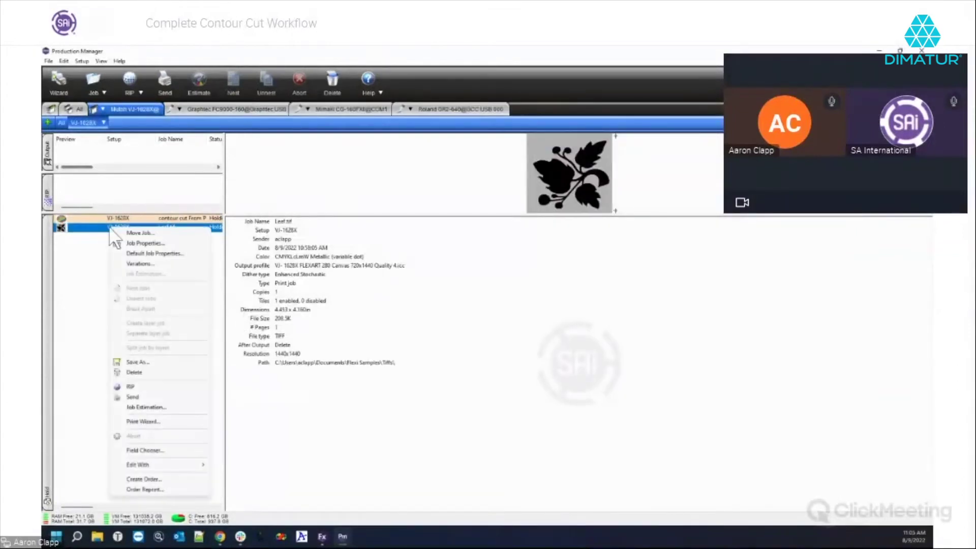
{"action": "left_click", "coordinate": [137, 362]}
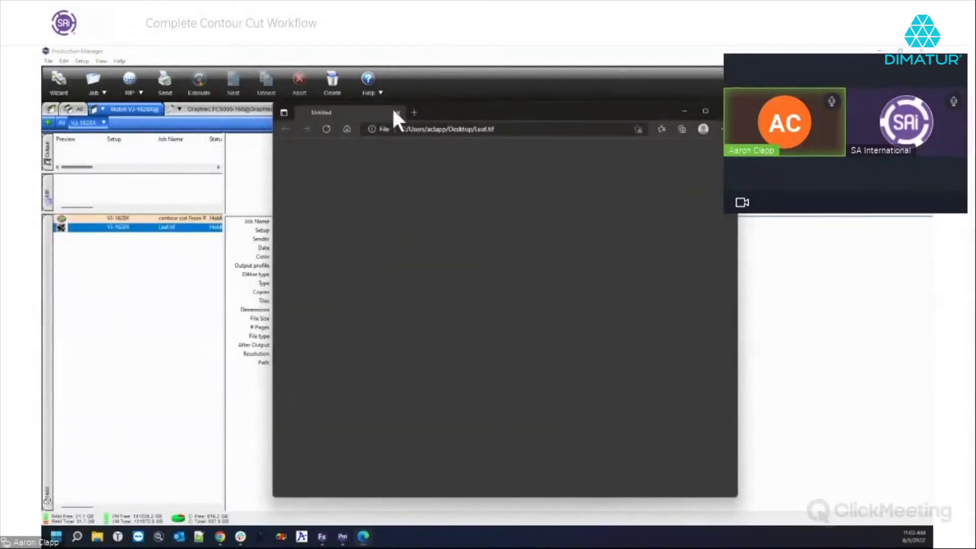
{"action": "left_click", "coordinate": [398, 113]}
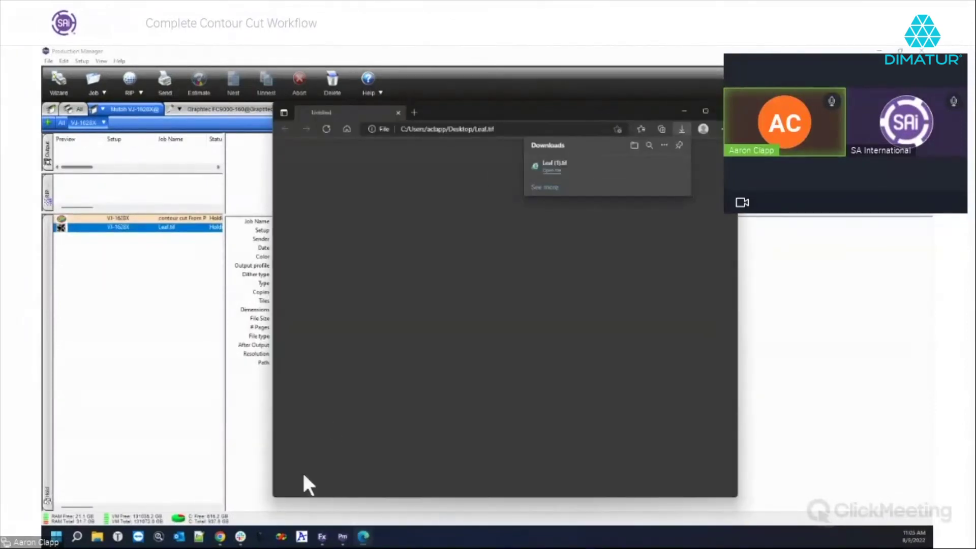
{"action": "left_click", "coordinate": [552, 167]}
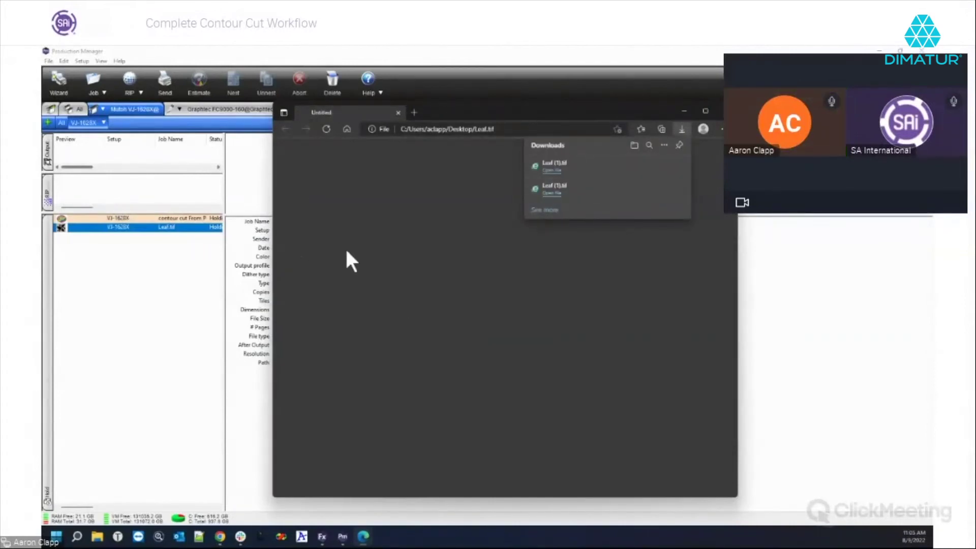
{"action": "left_click", "coordinate": [717, 111]}
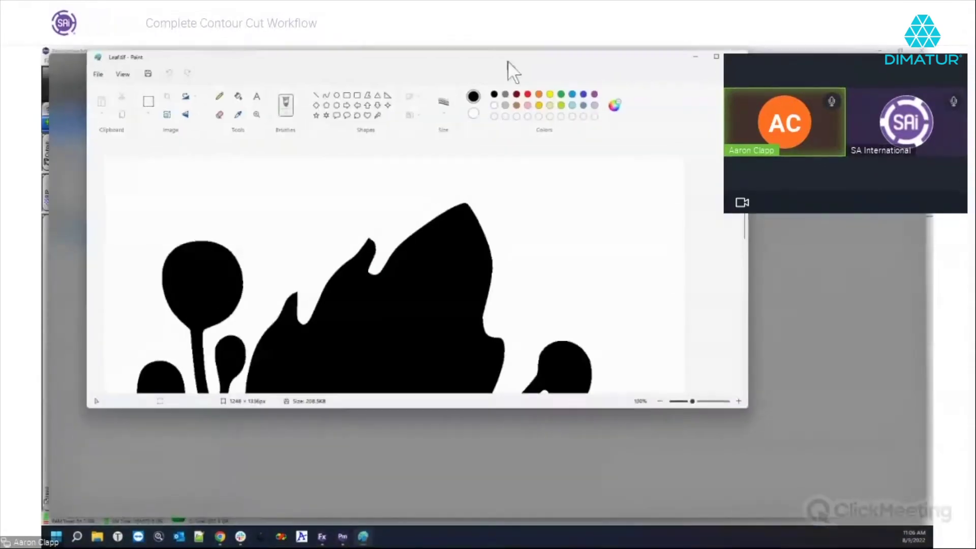
Examine the whole saved Leaf.tif image in Paint and close it
{"action": "left_click_drag", "start_coordinate": [507, 60], "coordinate": [523, 90]}
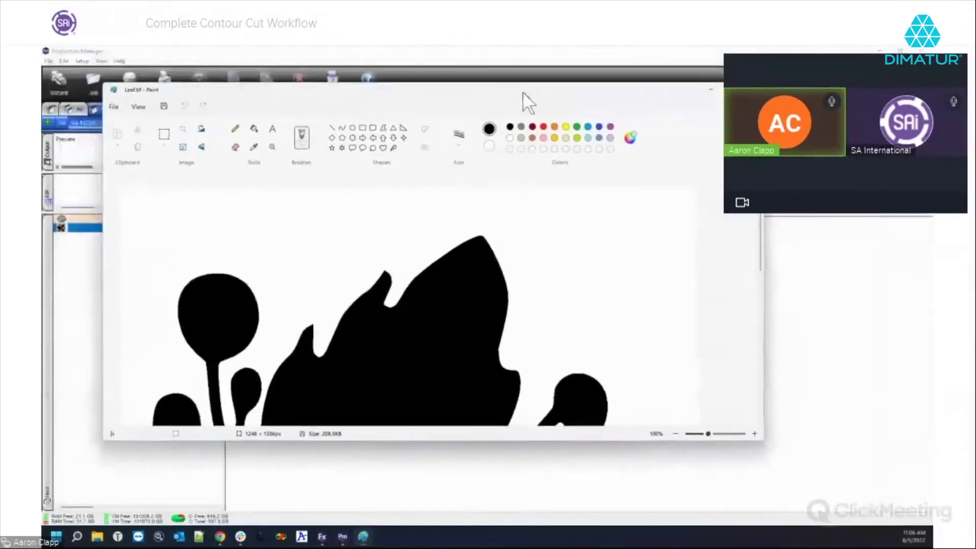
{"action": "scroll", "coordinate": [387, 275], "scroll_direction": "down", "scroll_amount": 3, "text": "ctrl"}
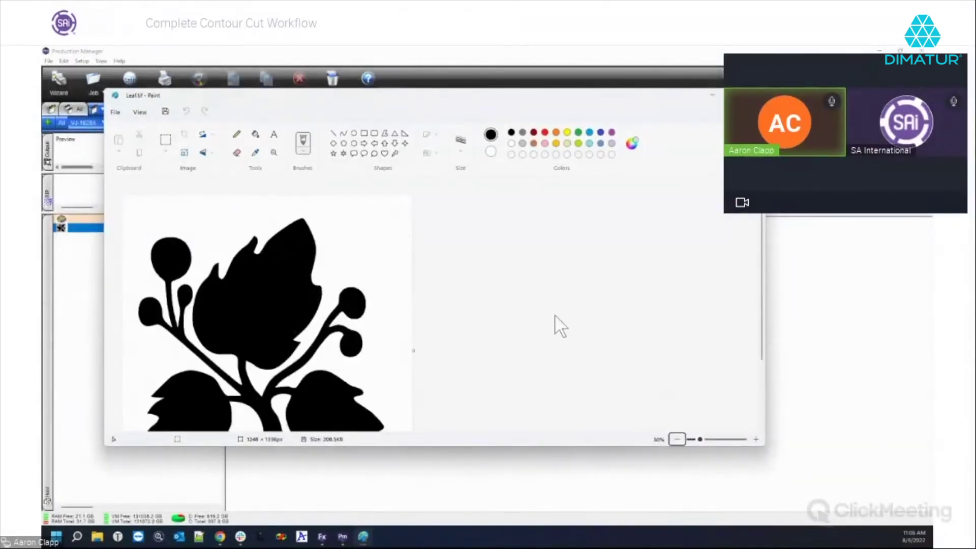
{"action": "key", "text": "alt+F4"}
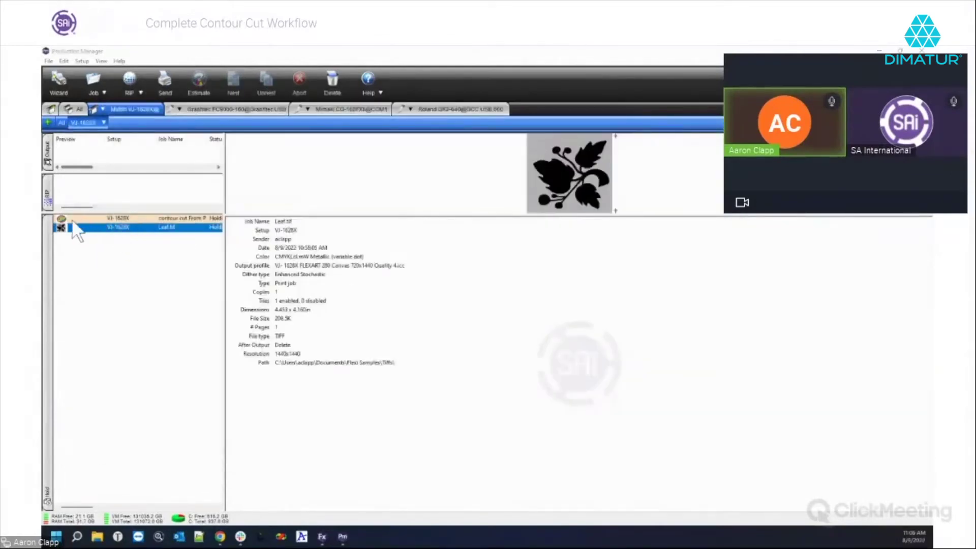
Check the file types for saving the Leaf.tif job, choose Native format (*.prt), and close without saving
{"action": "right_click", "coordinate": [121, 229]}
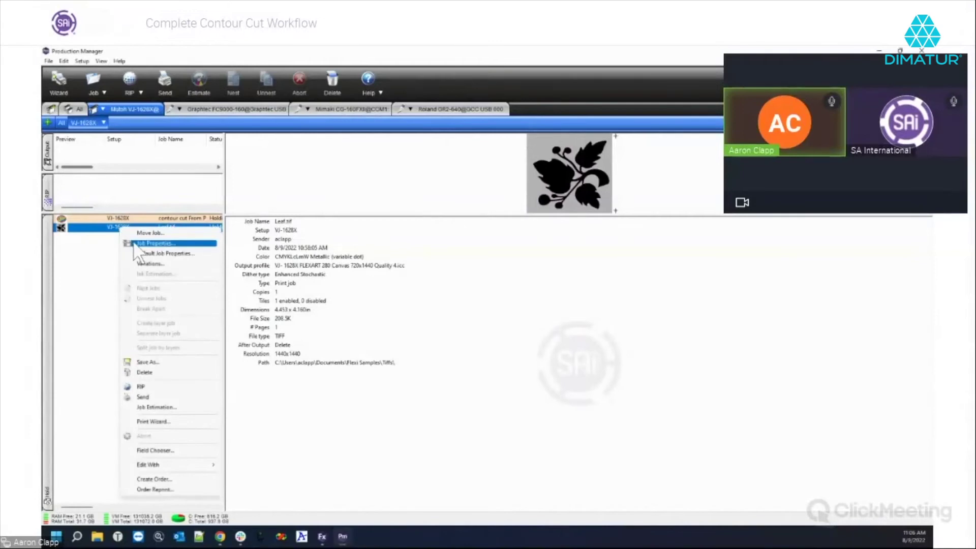
{"action": "left_click", "coordinate": [139, 362]}
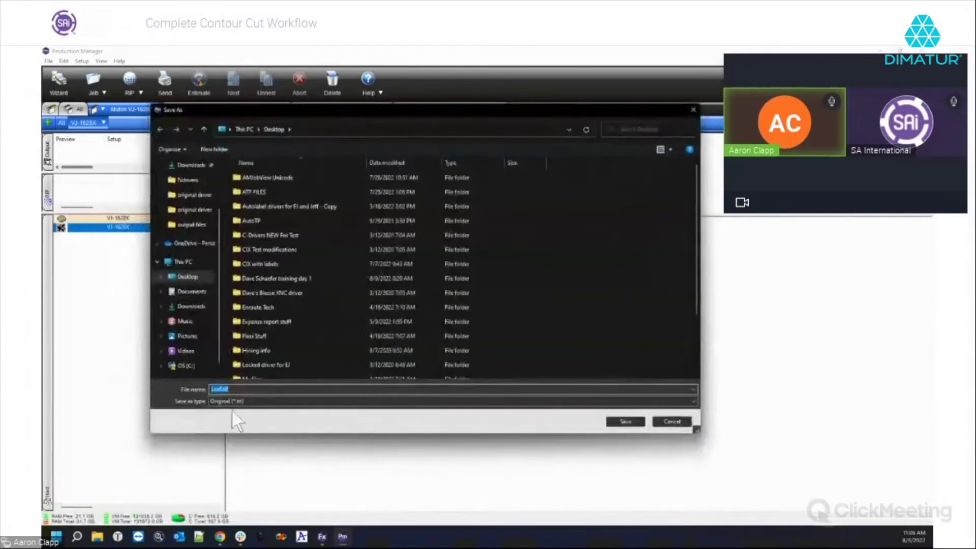
{"action": "left_click", "coordinate": [248, 397]}
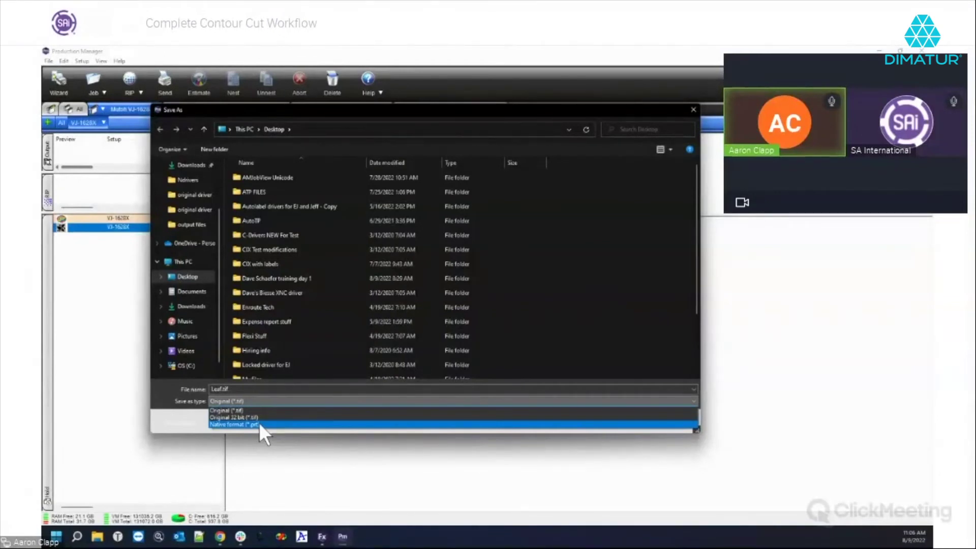
{"action": "left_click", "coordinate": [259, 424]}
{"action": "left_click", "coordinate": [693, 109]}
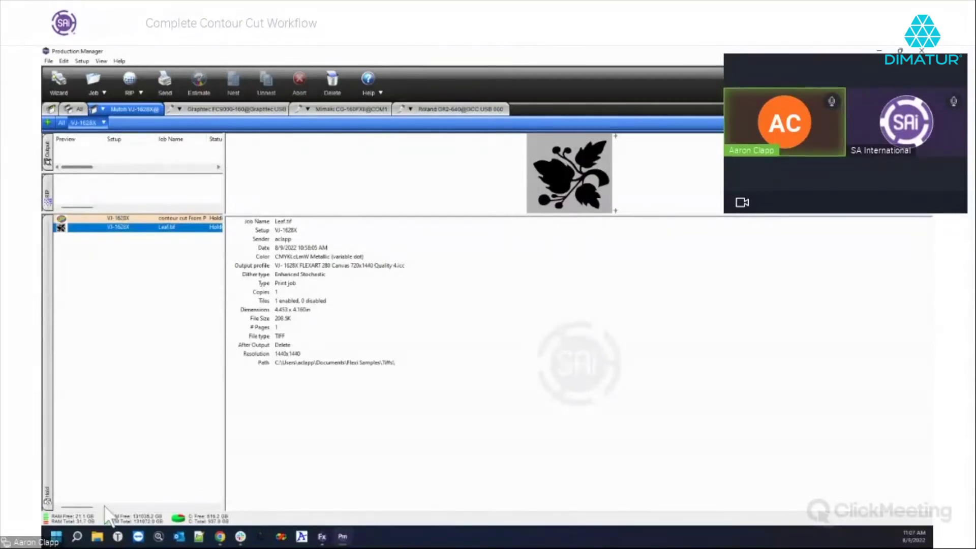
Switch to FlexiSIGN & PRINT and move the leaf artwork down near the page's left edge
{"action": "left_click", "coordinate": [322, 537]}
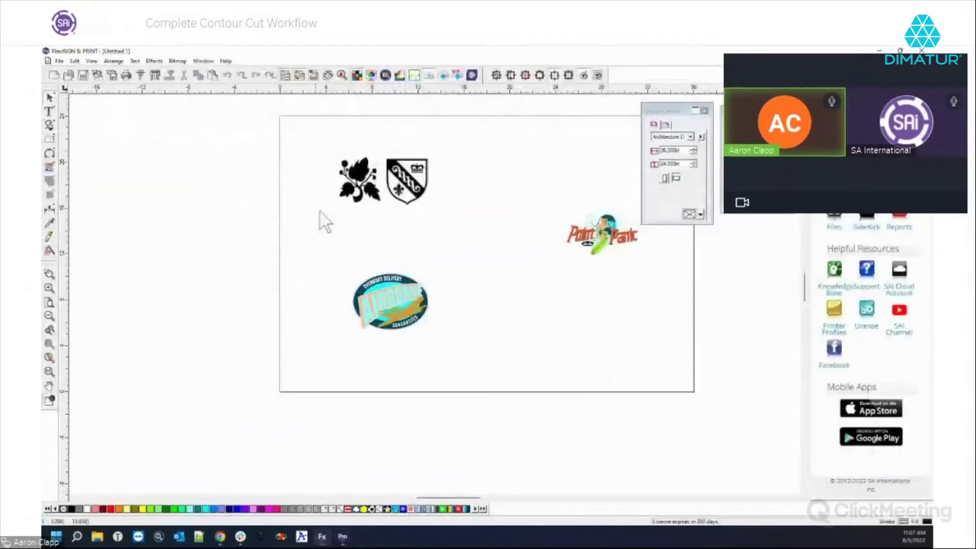
{"action": "left_click", "coordinate": [355, 176]}
{"action": "left_click_drag", "start_coordinate": [355, 175], "coordinate": [307, 246]}
{"action": "left_click", "coordinate": [349, 250]}
{"action": "left_click", "coordinate": [300, 251]}
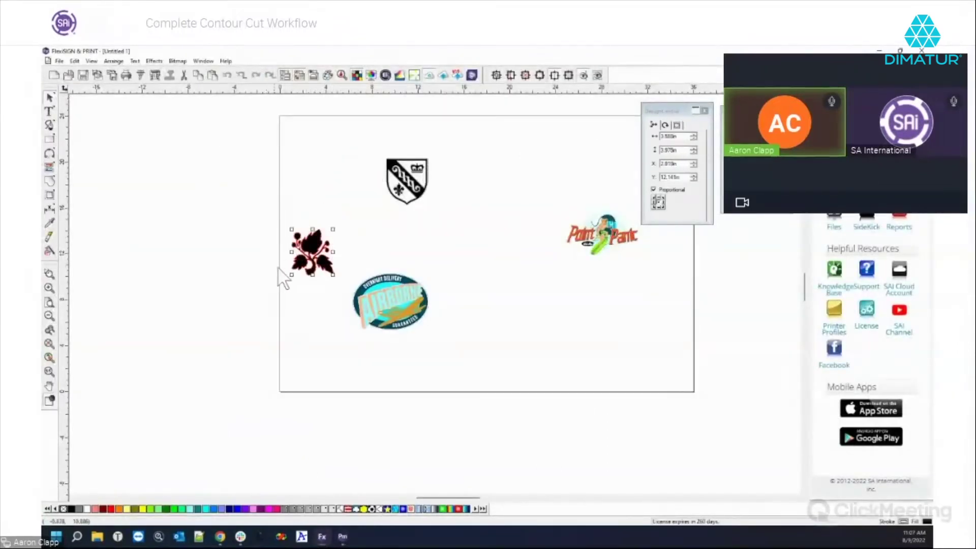
Clear the contour cut from the leaf artwork and shift the leaf bitmap slightly on the page
{"action": "scroll", "coordinate": [284, 274], "scroll_direction": "up", "scroll_amount": 3}
{"action": "scroll", "coordinate": [285, 268], "scroll_direction": "up", "scroll_amount": 1}
{"action": "scroll", "coordinate": [285, 295], "scroll_direction": "down", "scroll_amount": 3}
{"action": "scroll", "coordinate": [303, 392], "scroll_direction": "up", "scroll_amount": 10}
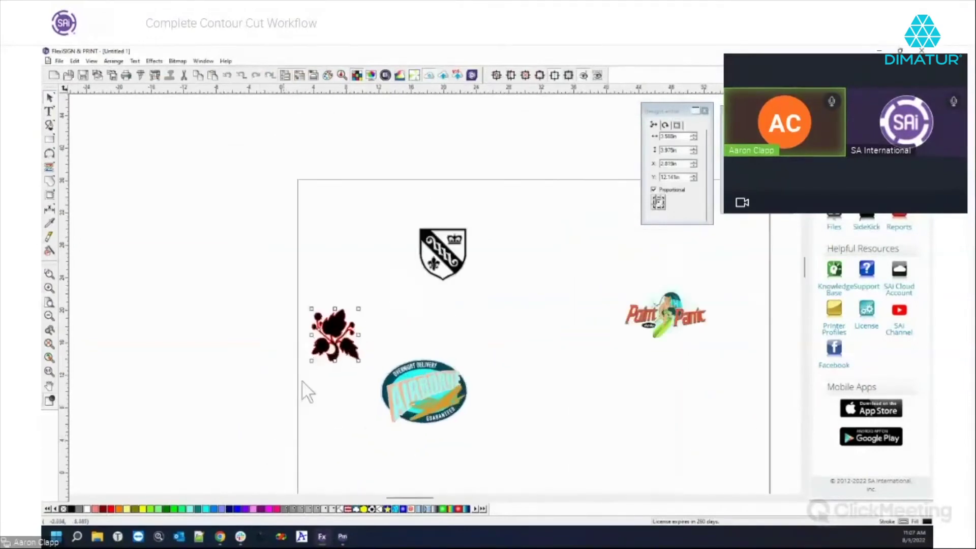
{"action": "right_click", "coordinate": [395, 215]}
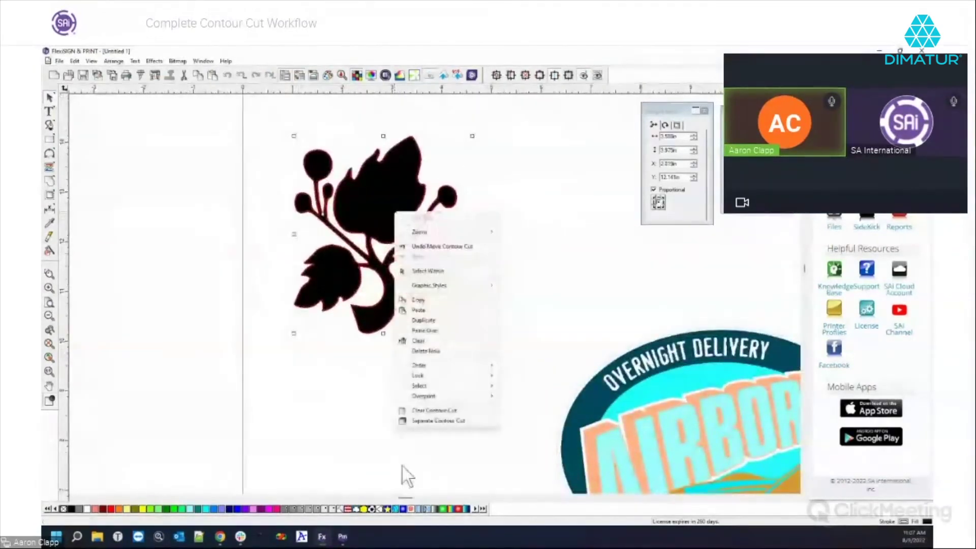
{"action": "left_click", "coordinate": [442, 412]}
{"action": "left_click", "coordinate": [366, 166]}
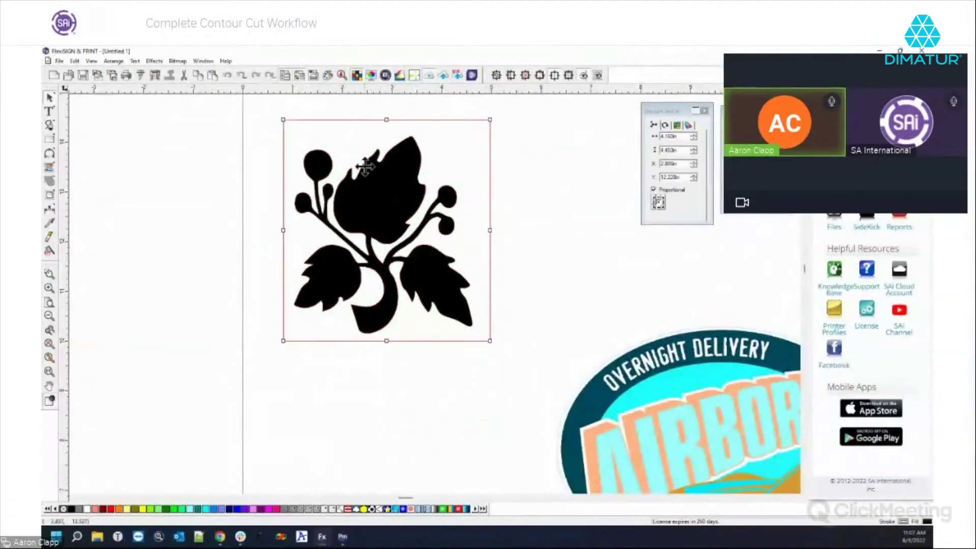
{"action": "left_click_drag", "start_coordinate": [405, 183], "coordinate": [393, 210]}
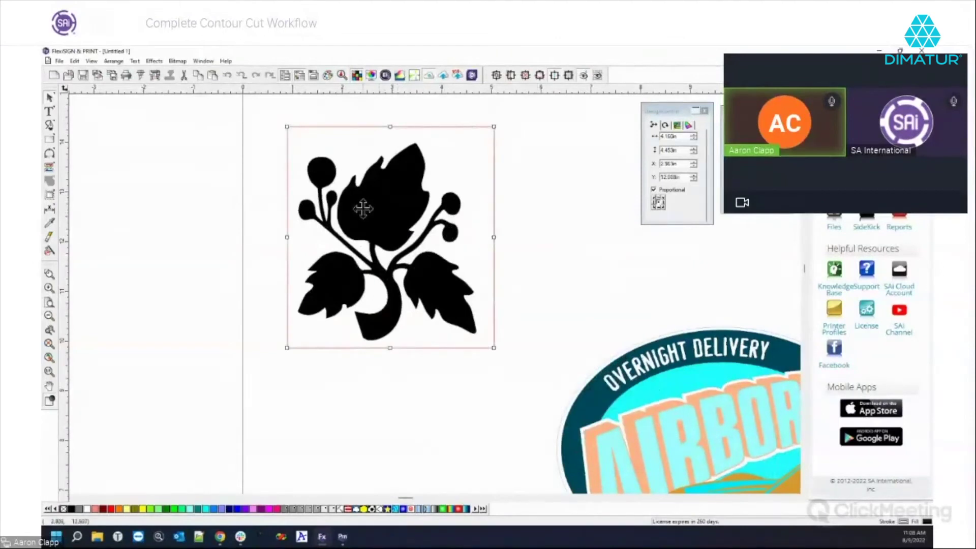
Delete the shield, Airborne and surfer logo artwork so only the leaf bitmap is left on the page
{"action": "left_click", "coordinate": [141, 76]}
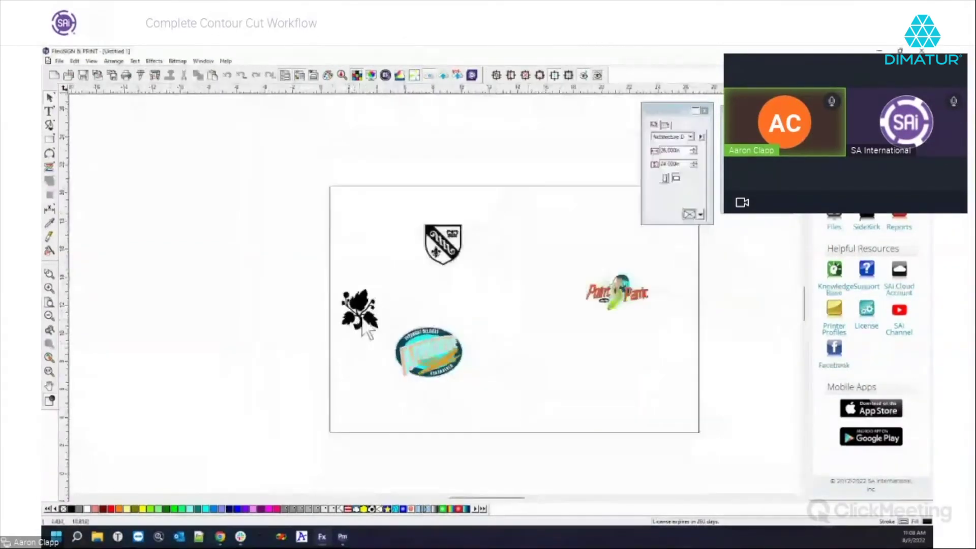
{"action": "left_click_drag", "start_coordinate": [392, 210], "coordinate": [672, 431]}
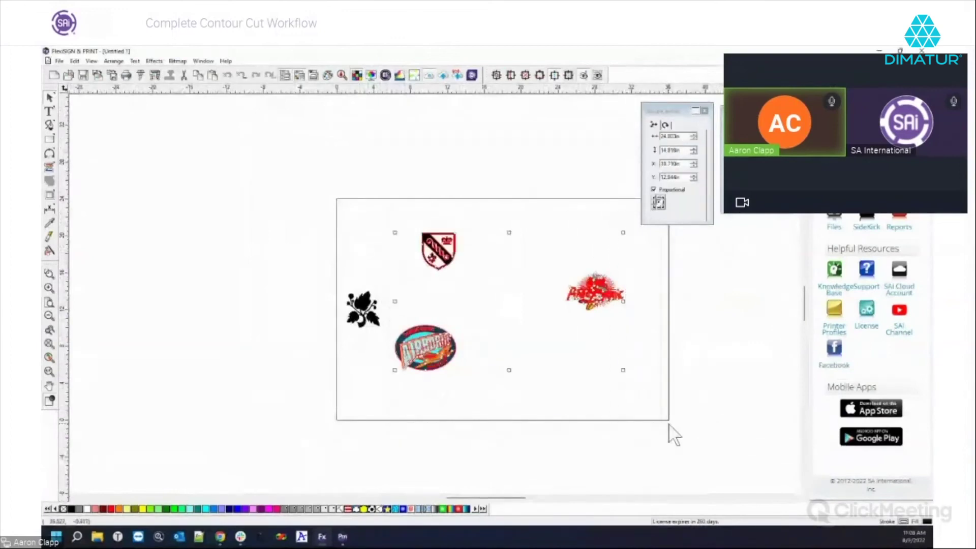
{"action": "key", "text": "Delete"}
Try to send the leaf bitmap to Cut/Plot and close the dialog without sending
{"action": "left_click", "coordinate": [372, 325]}
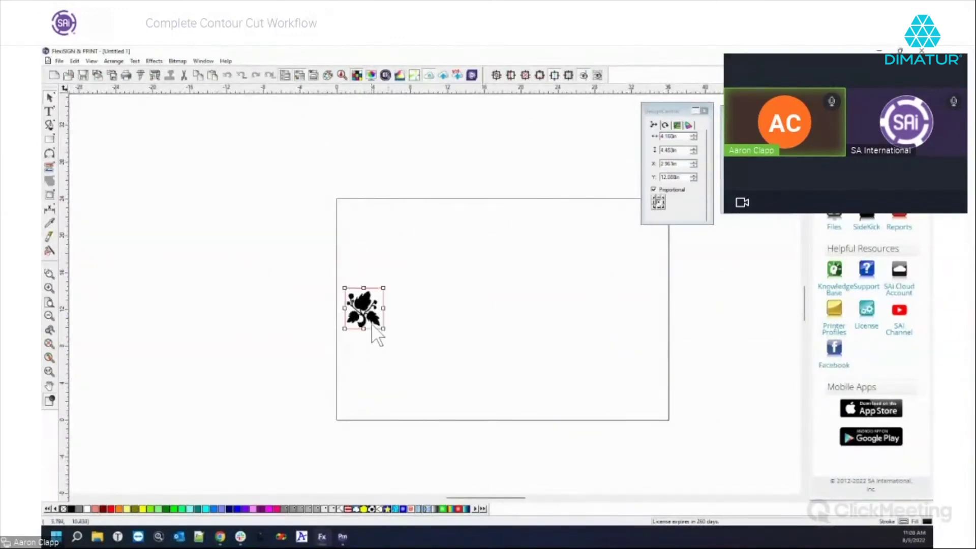
{"action": "left_click", "coordinate": [138, 74]}
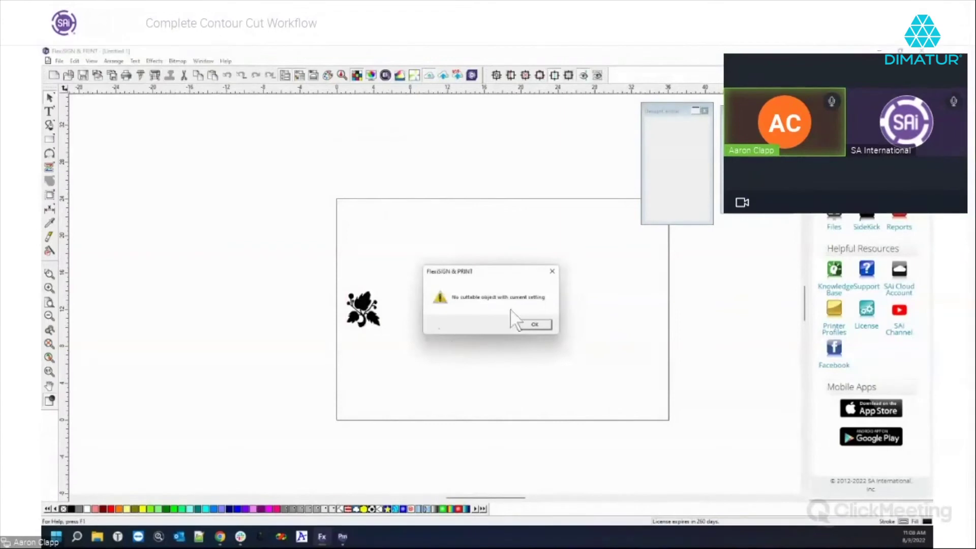
{"action": "left_click", "coordinate": [526, 326]}
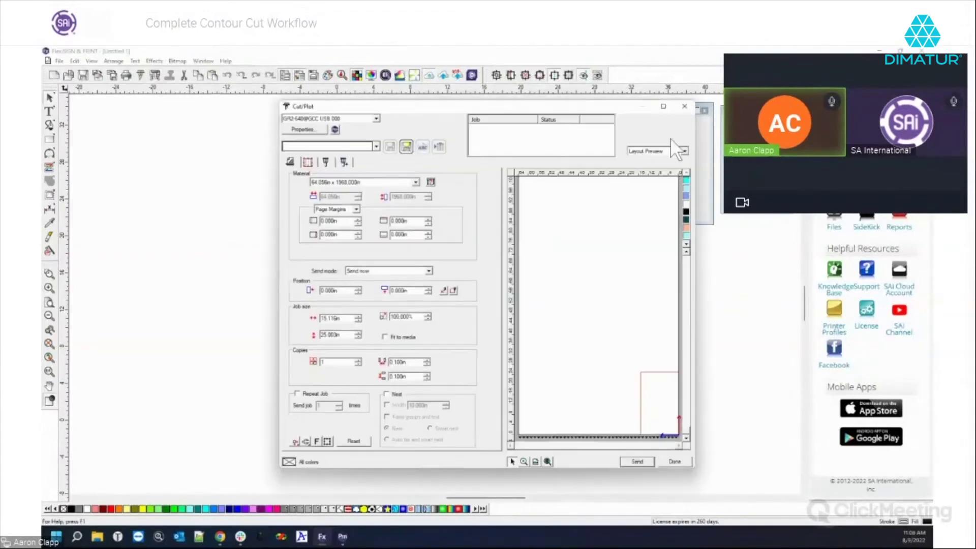
{"action": "left_click", "coordinate": [685, 107]}
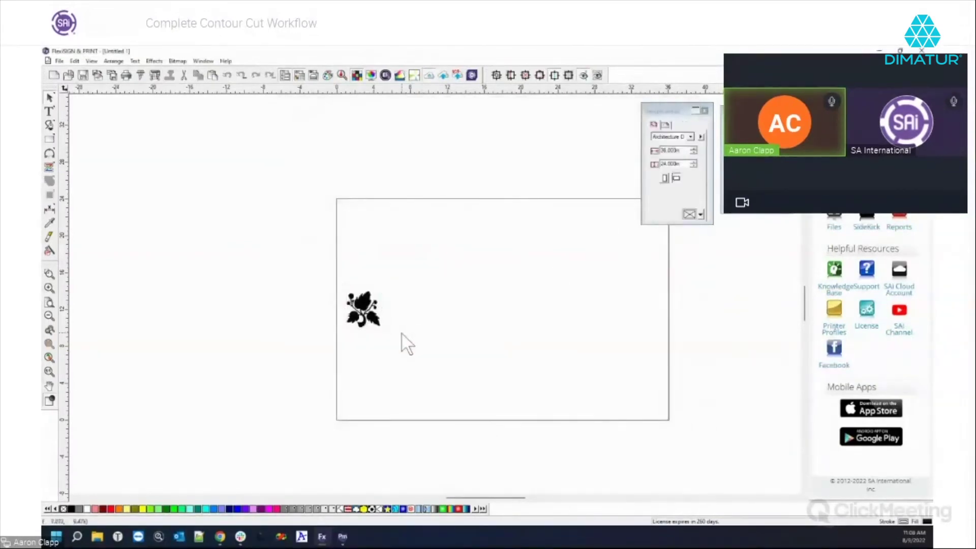
Move the leaf bitmap up and to the right, to about X 3.92 in and Y 12.36 in
{"action": "scroll", "coordinate": [364, 328], "scroll_direction": "up", "scroll_amount": 5}
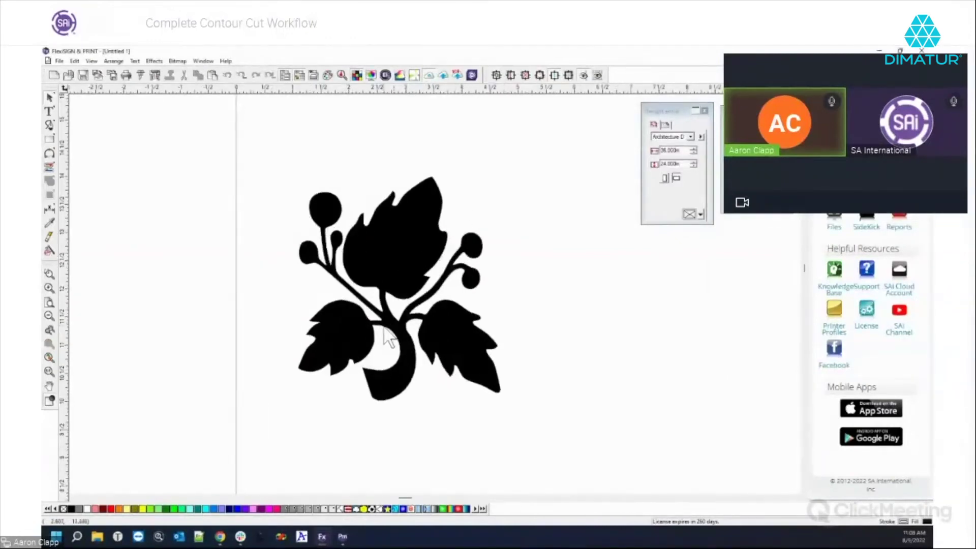
{"action": "left_click_drag", "start_coordinate": [395, 257], "coordinate": [412, 273]}
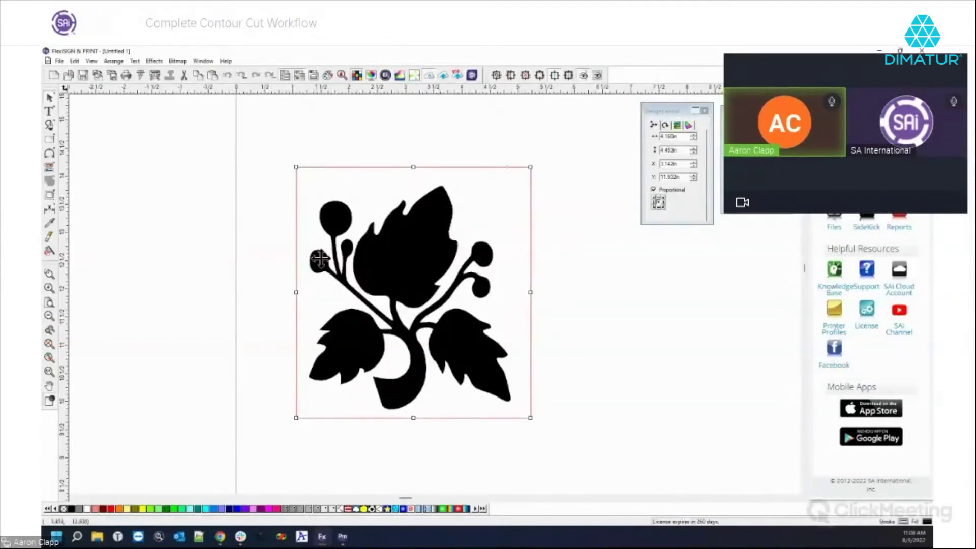
{"action": "left_click_drag", "start_coordinate": [397, 255], "coordinate": [435, 234]}
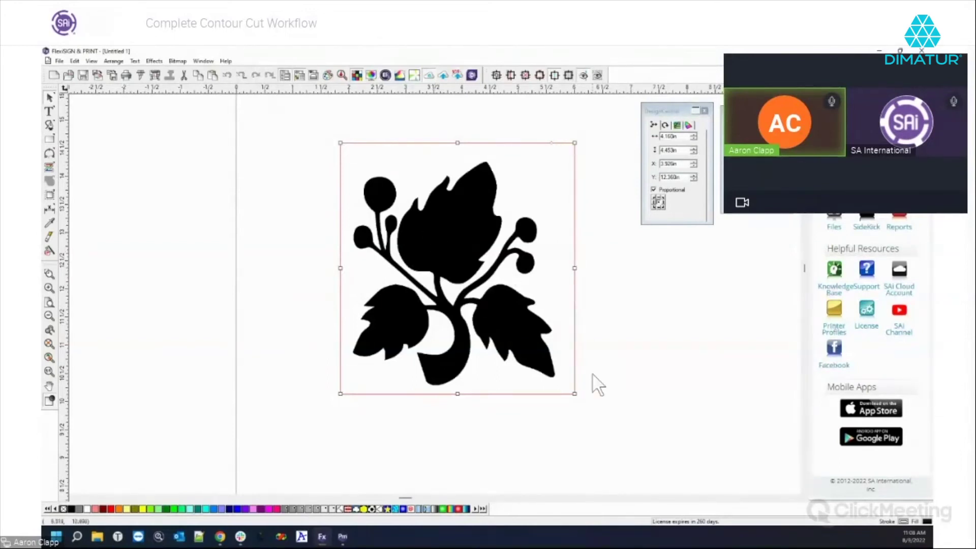
Switch to Production Manager and create an order from the held Leaf.tif job with the customer name Test Leaf
{"action": "left_click", "coordinate": [343, 538]}
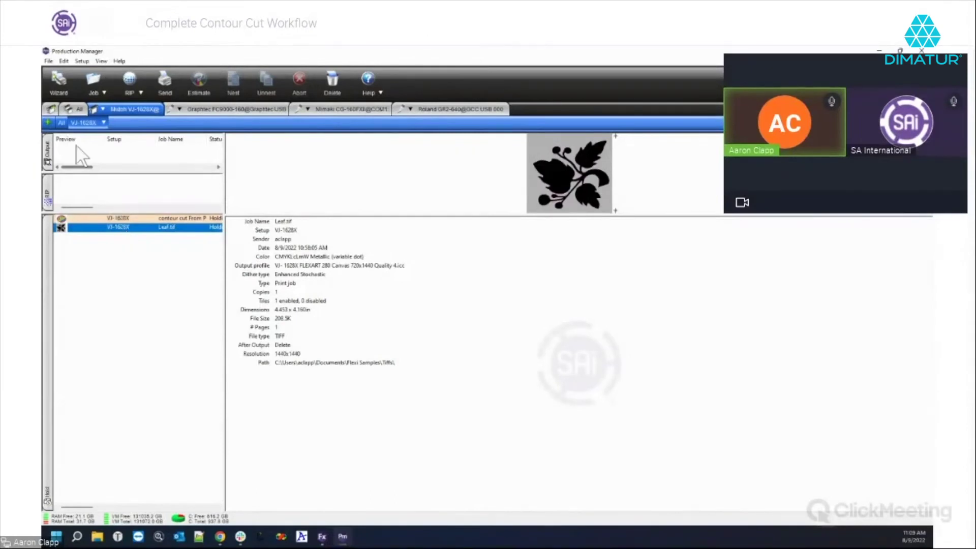
{"action": "left_click", "coordinate": [55, 61]}
{"action": "mouse_move", "coordinate": [57, 60]}
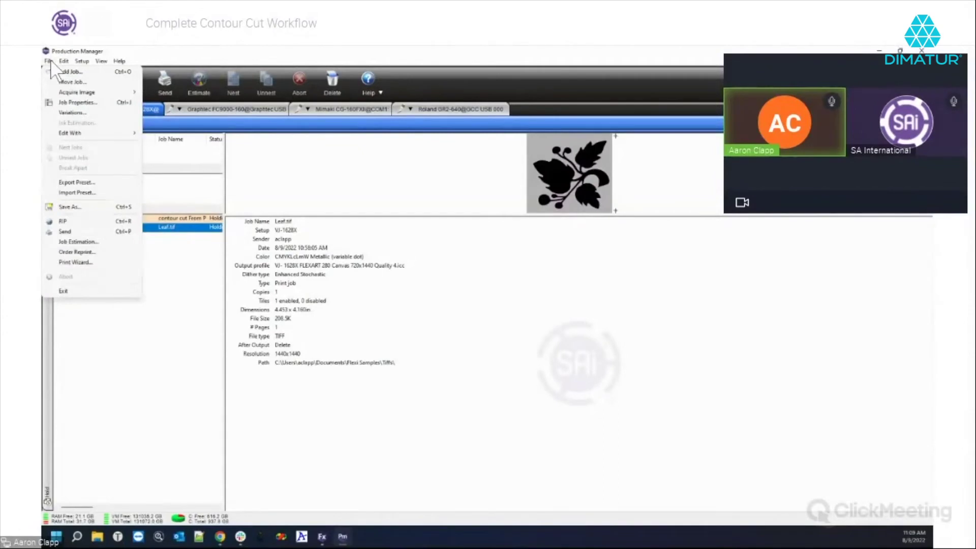
{"action": "left_click", "coordinate": [49, 61]}
{"action": "left_click", "coordinate": [103, 122]}
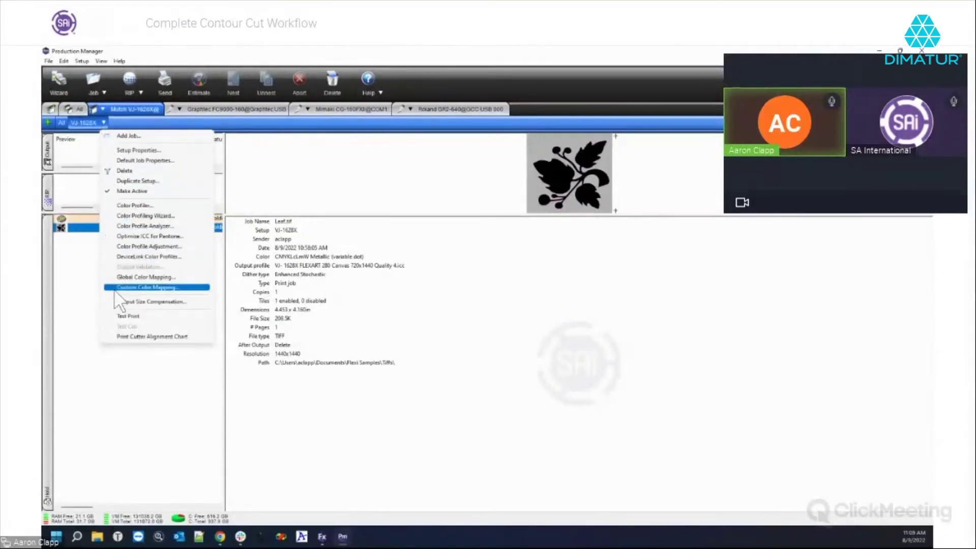
{"action": "left_click", "coordinate": [96, 265]}
{"action": "left_click", "coordinate": [111, 228]}
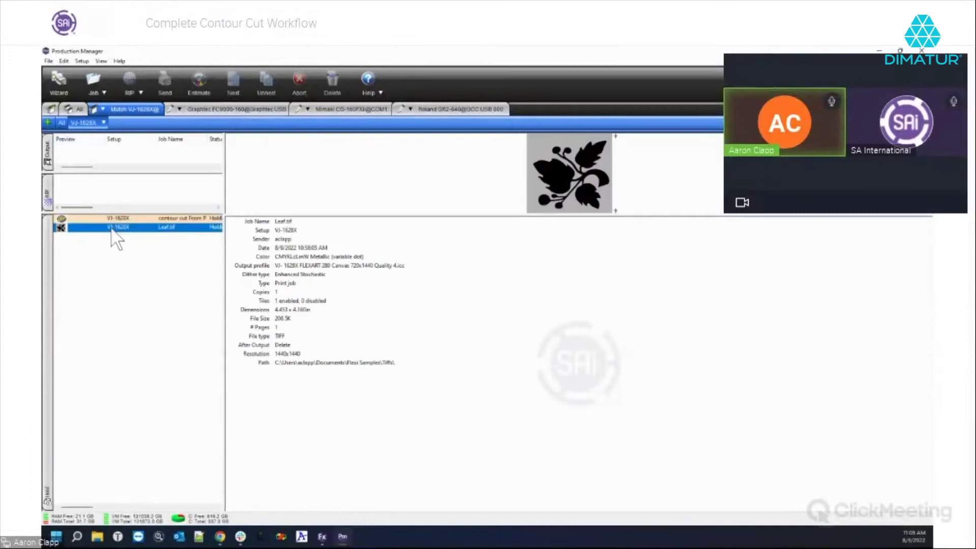
{"action": "right_click", "coordinate": [115, 228]}
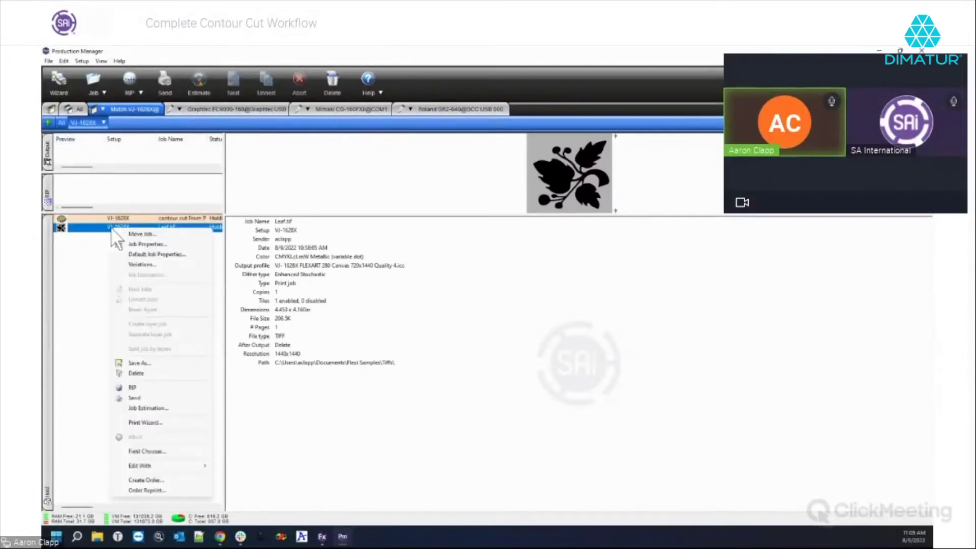
{"action": "left_click", "coordinate": [150, 481]}
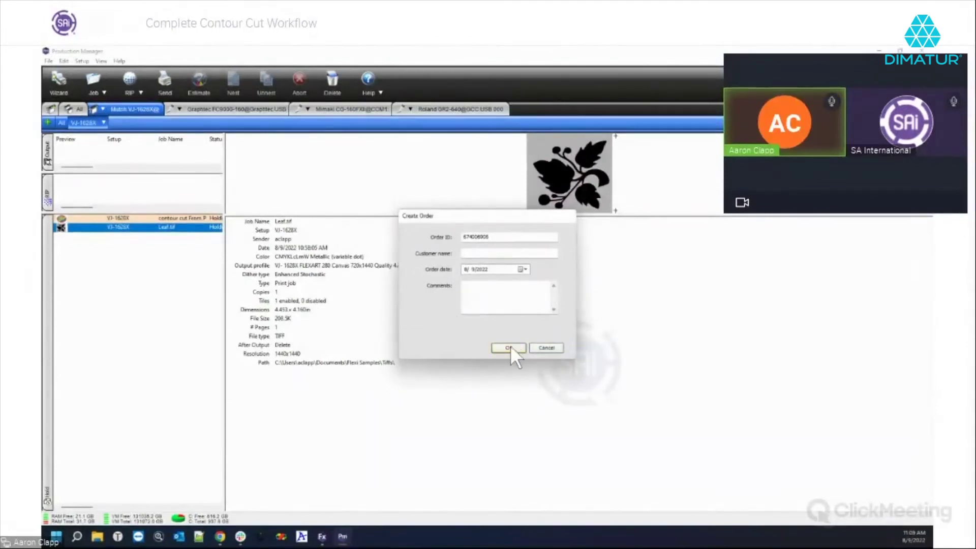
{"action": "left_click", "coordinate": [506, 253]}
{"action": "type", "text": "Test Leaf"}
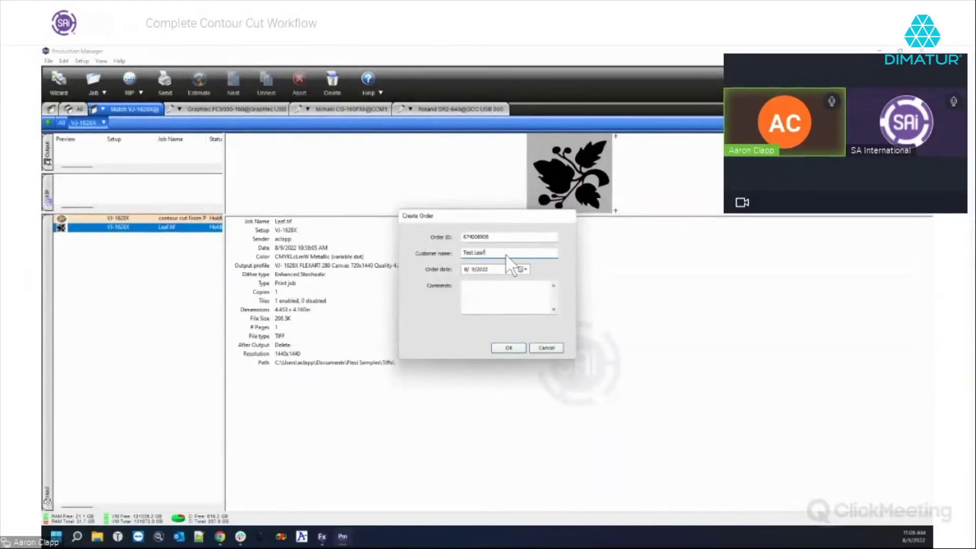
{"action": "left_click", "coordinate": [509, 348]}
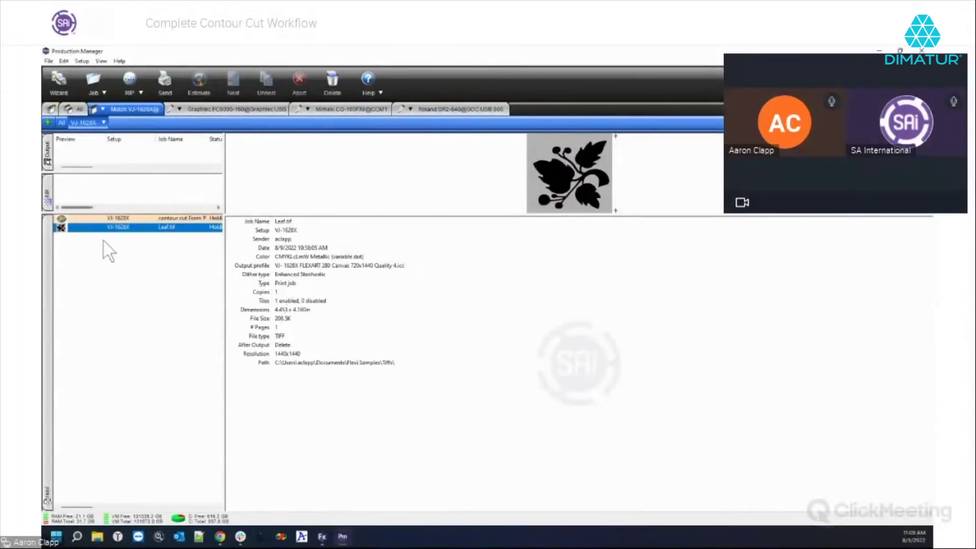
Look up the Test Leaf order in Order Reprint, preview its Leaf.tif job, and leave without sending or adding it
{"action": "left_click", "coordinate": [104, 124]}
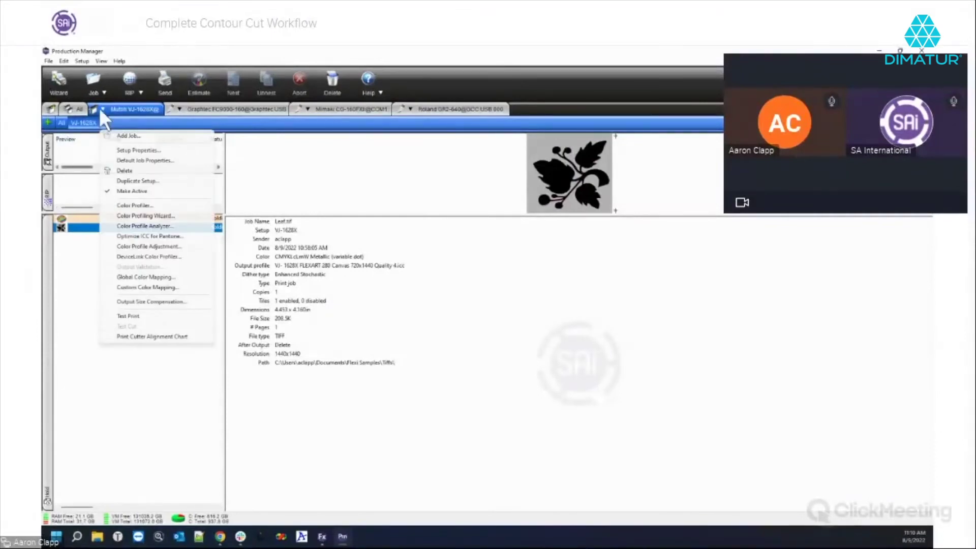
{"action": "left_click", "coordinate": [45, 59]}
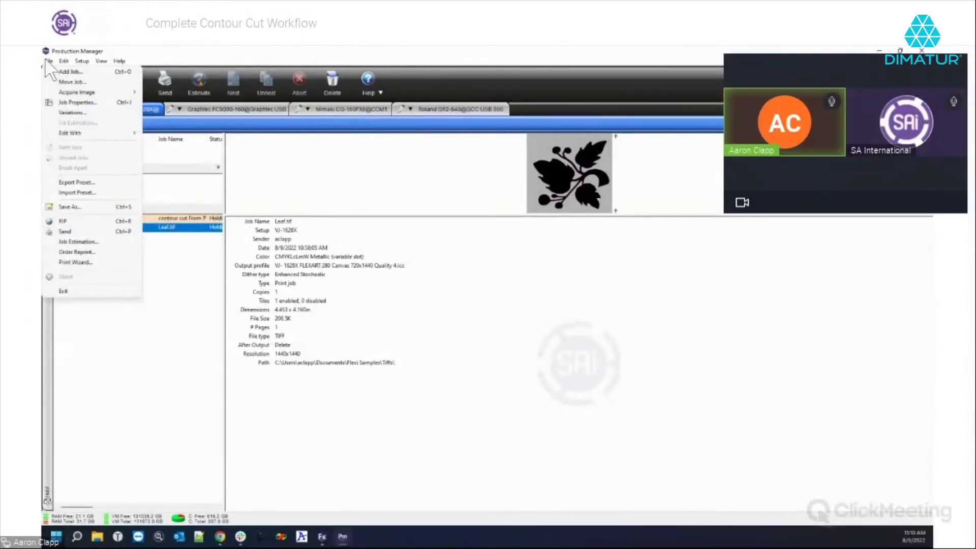
{"action": "left_click", "coordinate": [68, 252]}
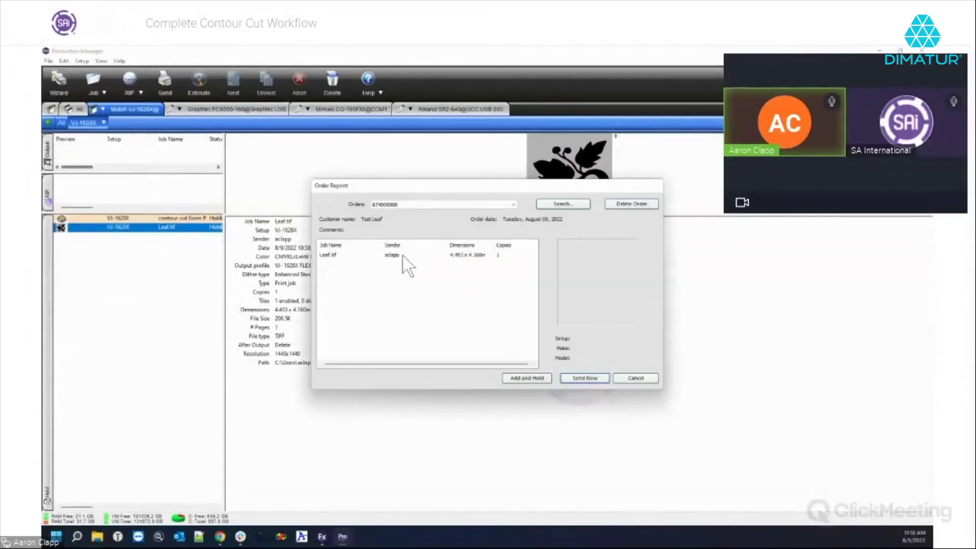
{"action": "left_click", "coordinate": [333, 254]}
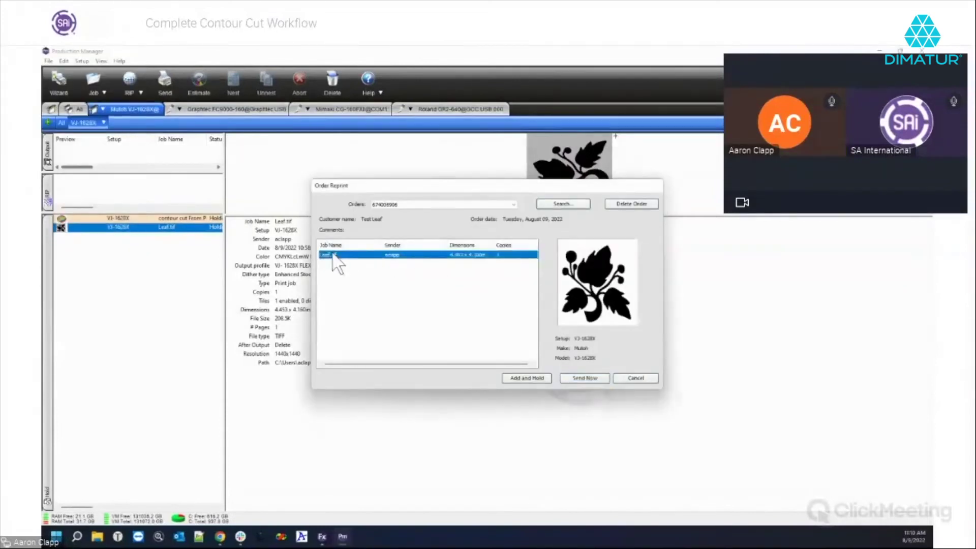
{"action": "left_click", "coordinate": [424, 204]}
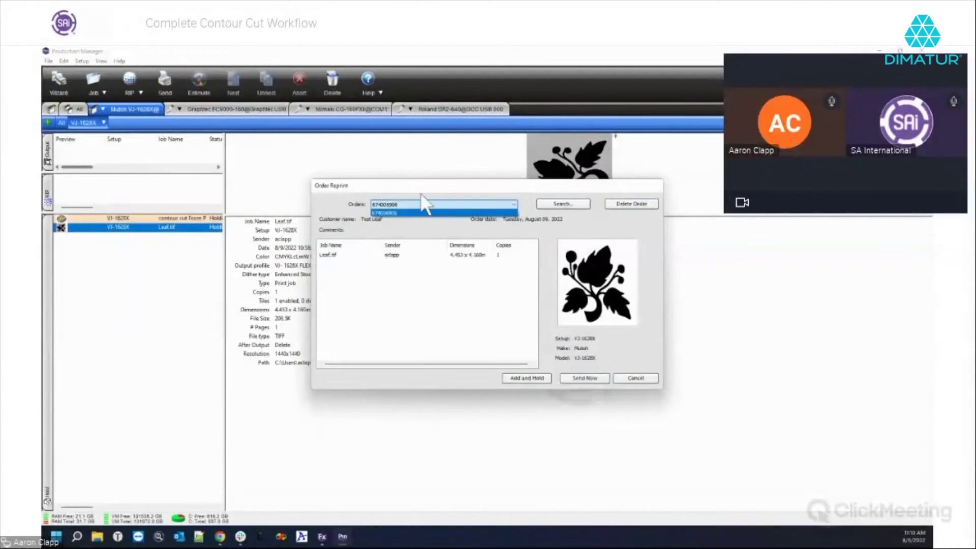
{"action": "left_click", "coordinate": [419, 227]}
{"action": "left_click", "coordinate": [333, 255]}
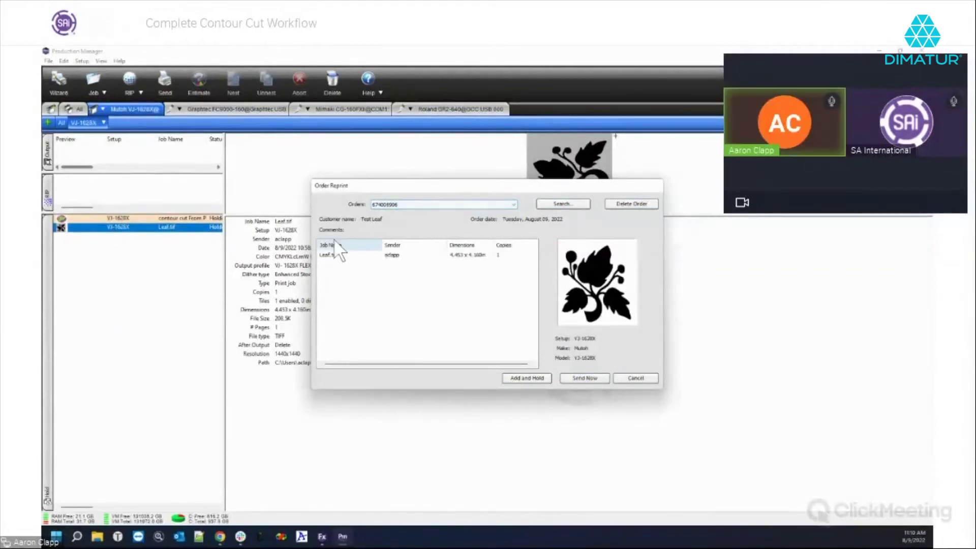
{"action": "left_click", "coordinate": [337, 255]}
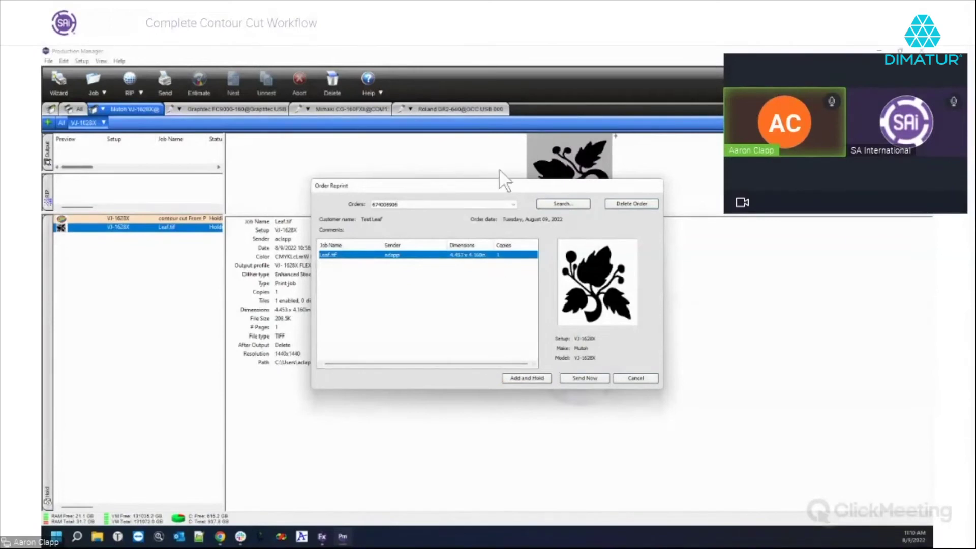
{"action": "left_click", "coordinate": [627, 379]}
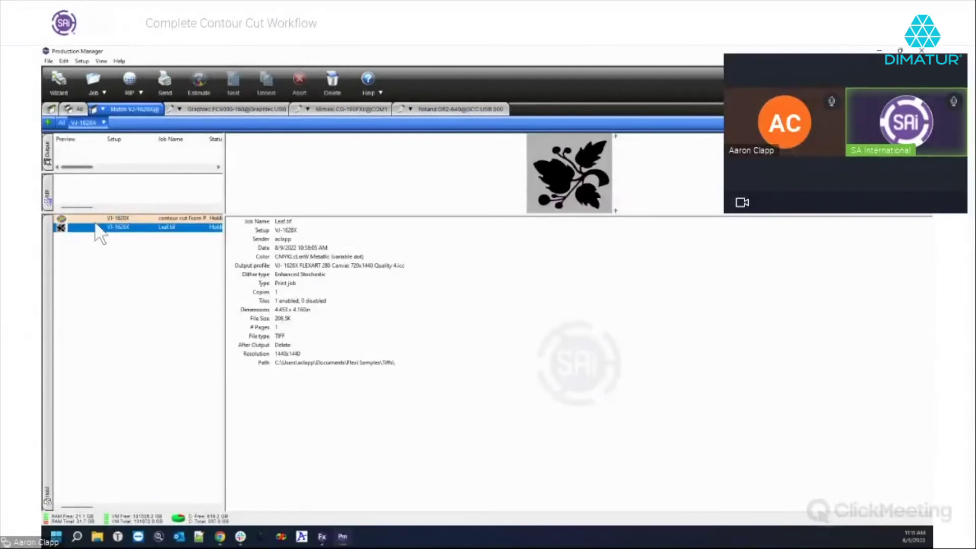
Open the job properties of Leaf.tif and scale the job proportionally to 800%
{"action": "double_click", "coordinate": [119, 228]}
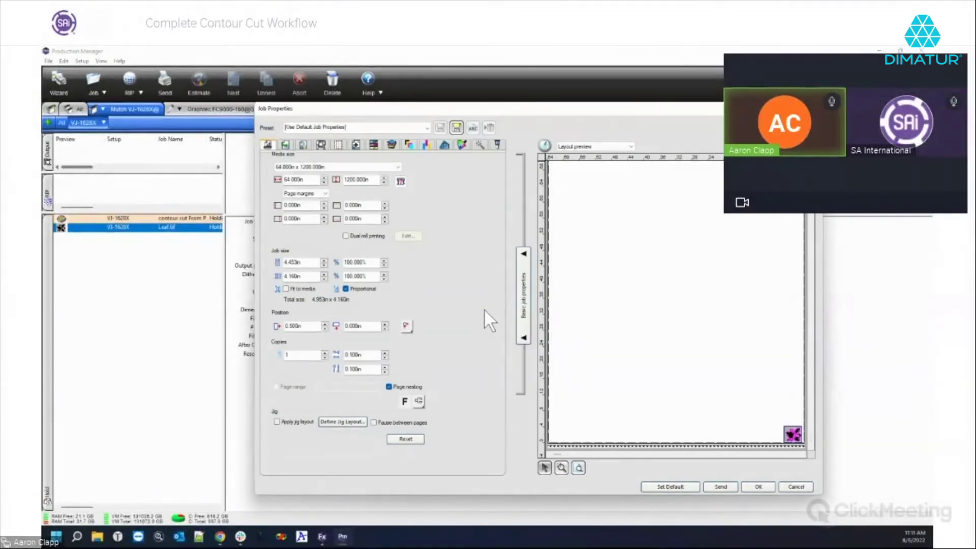
{"action": "left_click", "coordinate": [498, 145]}
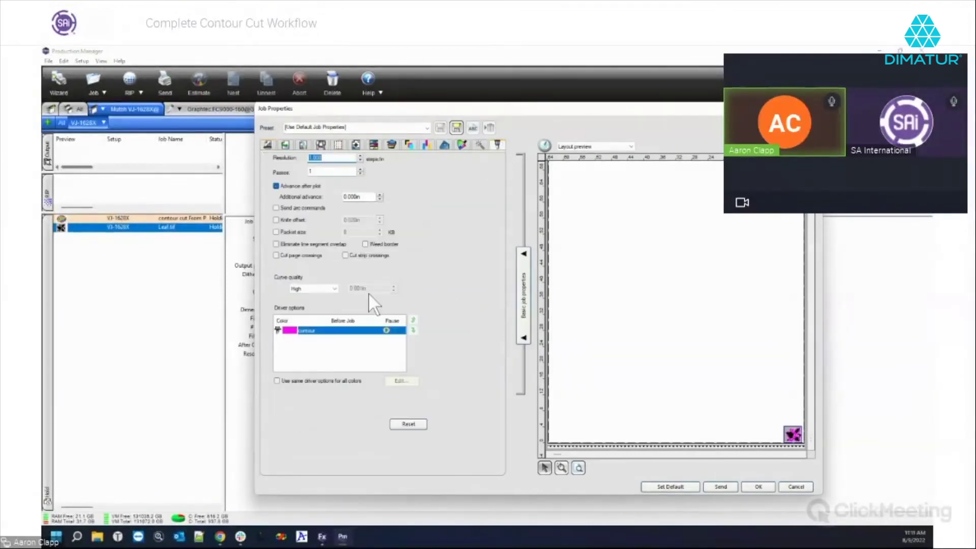
{"action": "left_click", "coordinate": [267, 144]}
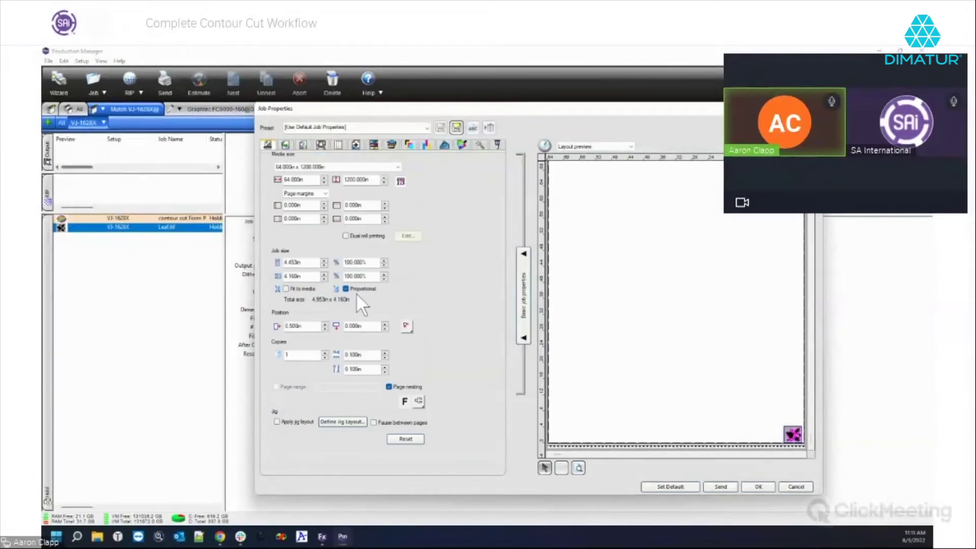
{"action": "left_click_drag", "start_coordinate": [371, 261], "coordinate": [333, 259]}
{"action": "type", "text": "800"}
{"action": "key", "text": "Tab"}
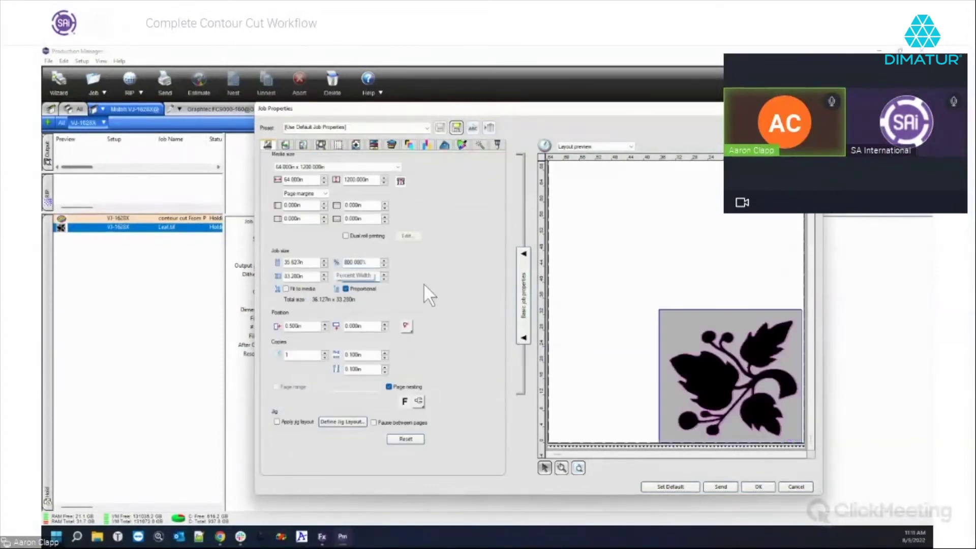
Choose FC9000-160 as the cutting device for the contour paths and check the job's print marks
{"action": "left_click", "coordinate": [356, 145]}
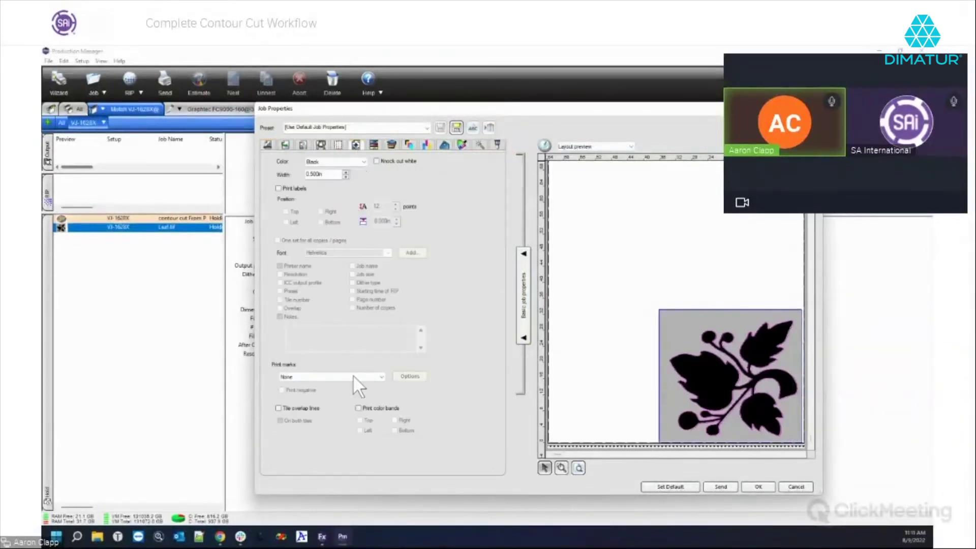
{"action": "left_click", "coordinate": [284, 144]}
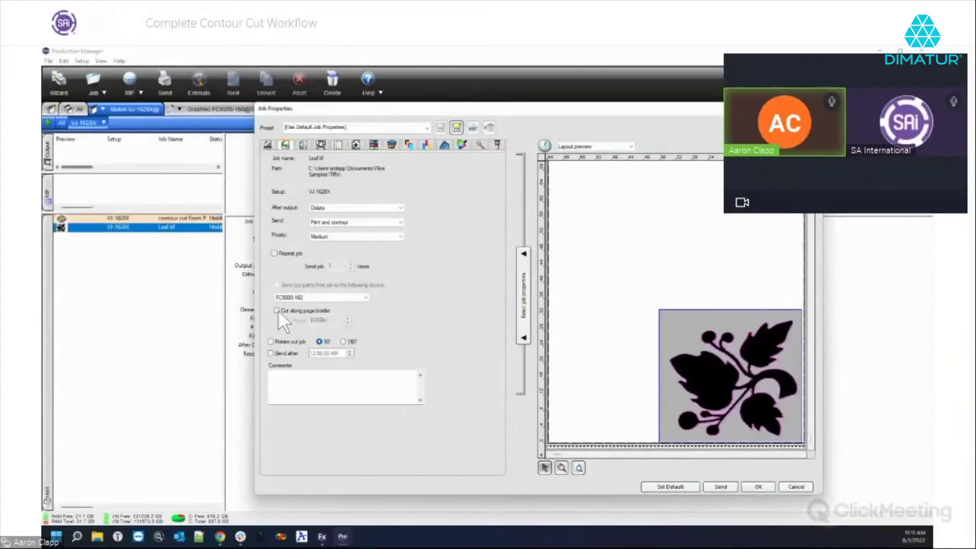
{"action": "left_click", "coordinate": [301, 298]}
{"action": "left_click", "coordinate": [308, 311]}
{"action": "left_click", "coordinate": [355, 145]}
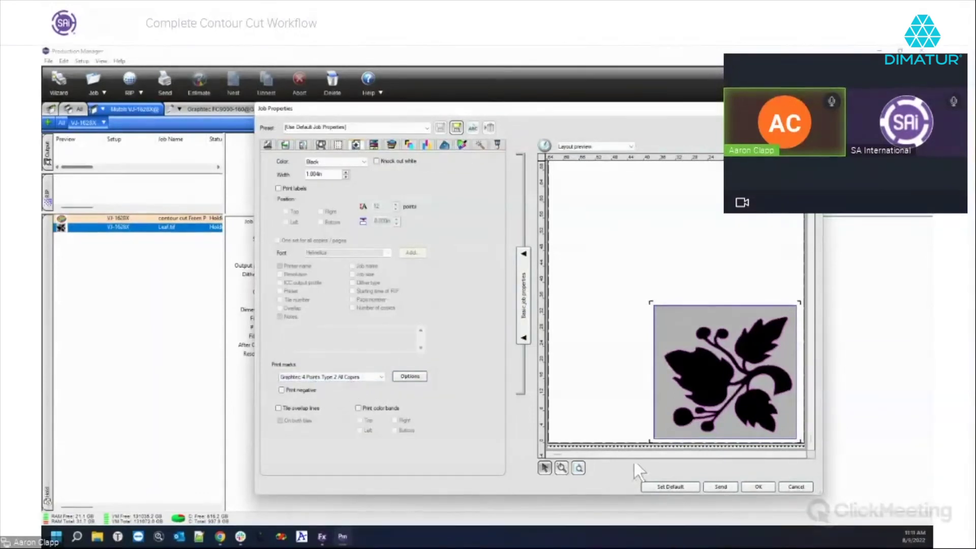
Move the leaf job to the upper middle of the media and inspect the Graphtec registration mark at its lower-right corner
{"action": "left_click_drag", "start_coordinate": [701, 373], "coordinate": [649, 279]}
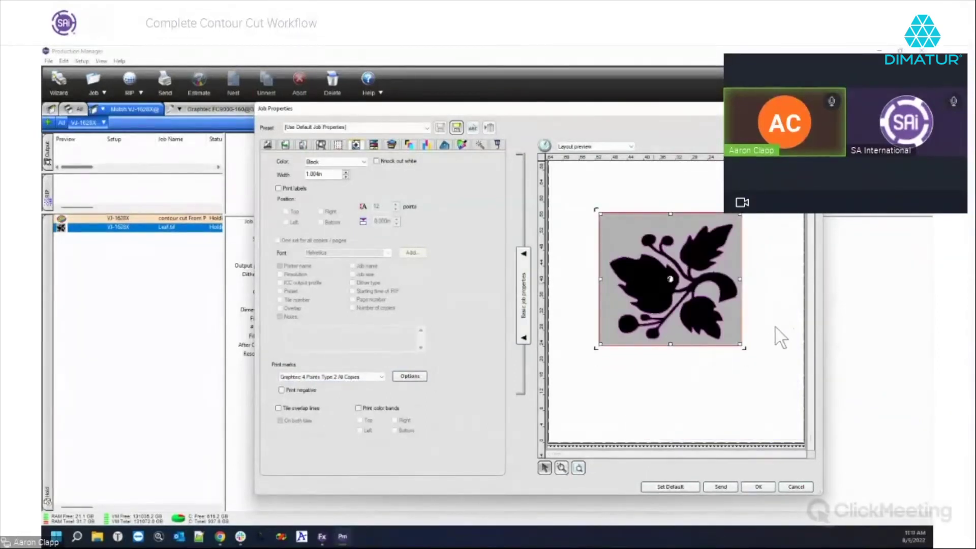
{"action": "left_click", "coordinate": [561, 466]}
{"action": "left_click_drag", "start_coordinate": [736, 345], "coordinate": [769, 375]}
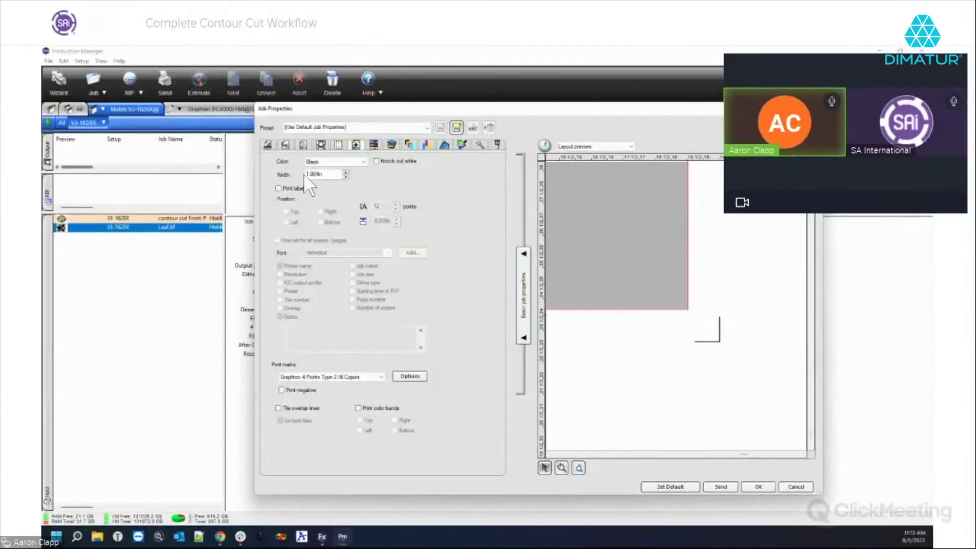
Change the cutting device for the contour paths to GR2-640 and enable cutting along the page border
{"action": "left_click", "coordinate": [286, 144]}
{"action": "left_click", "coordinate": [331, 298]}
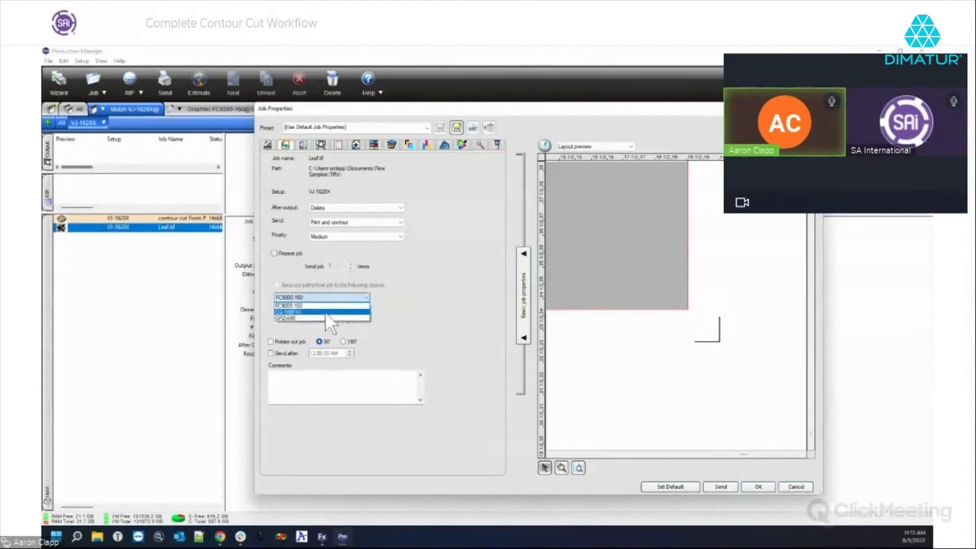
{"action": "left_click", "coordinate": [325, 318]}
{"action": "left_click", "coordinate": [331, 297]}
{"action": "left_click", "coordinate": [325, 304]}
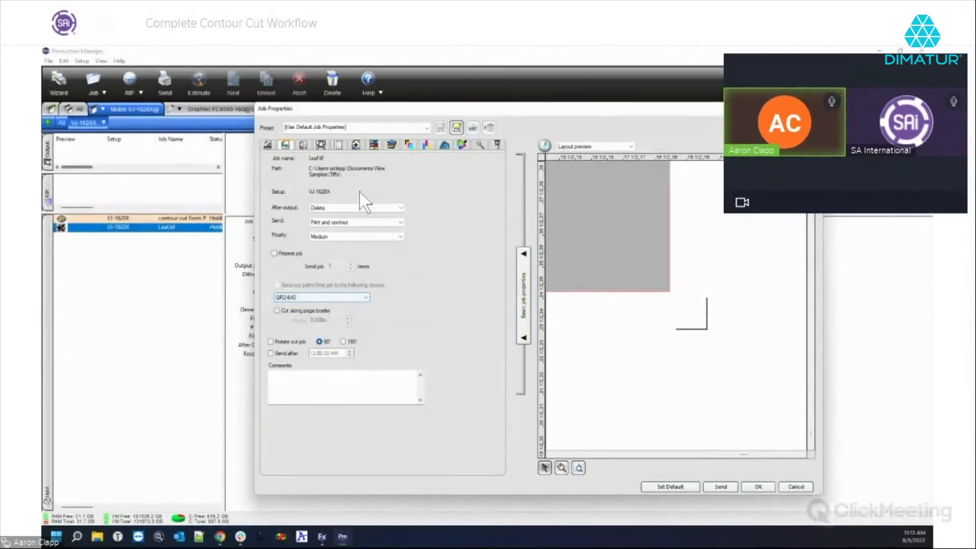
{"action": "left_click", "coordinate": [355, 146]}
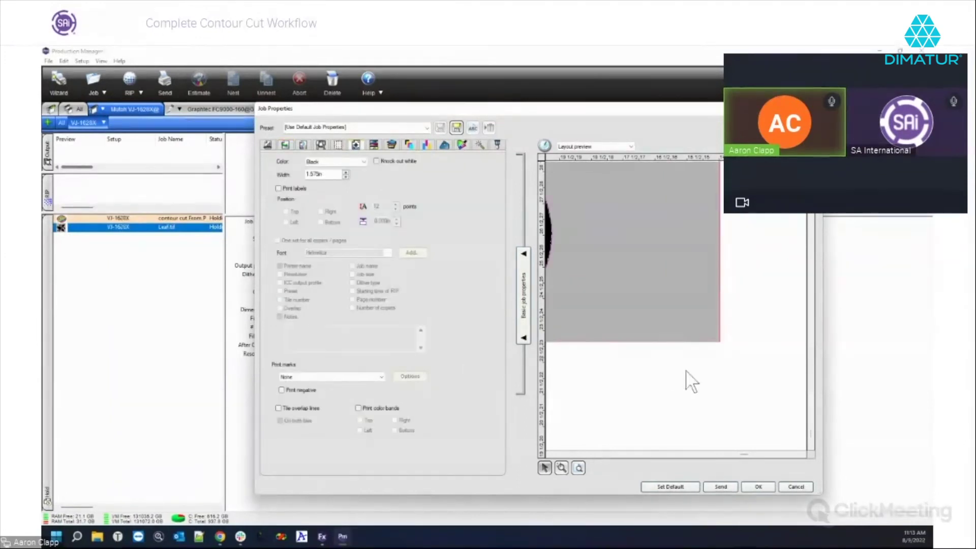
{"action": "left_click", "coordinate": [578, 468]}
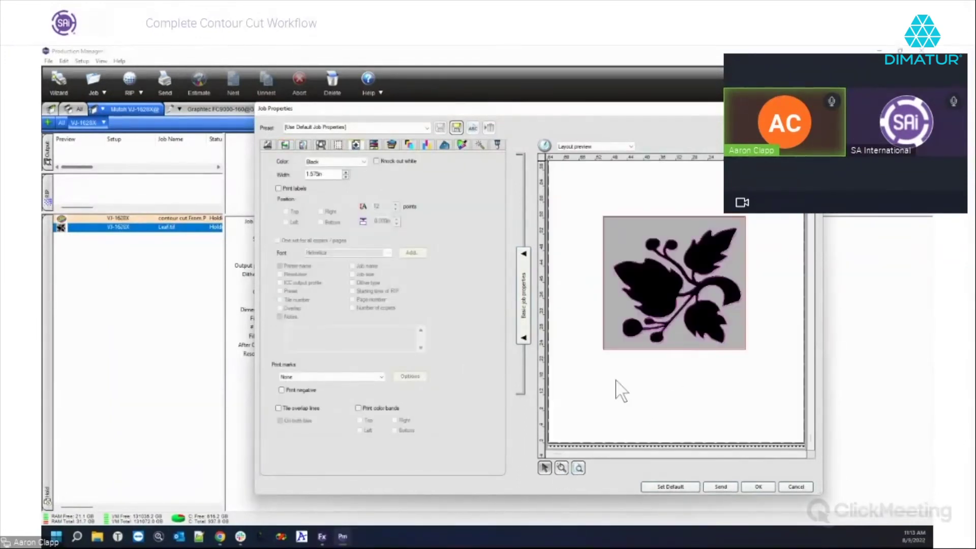
{"action": "left_click", "coordinate": [285, 144]}
{"action": "left_click", "coordinate": [276, 310]}
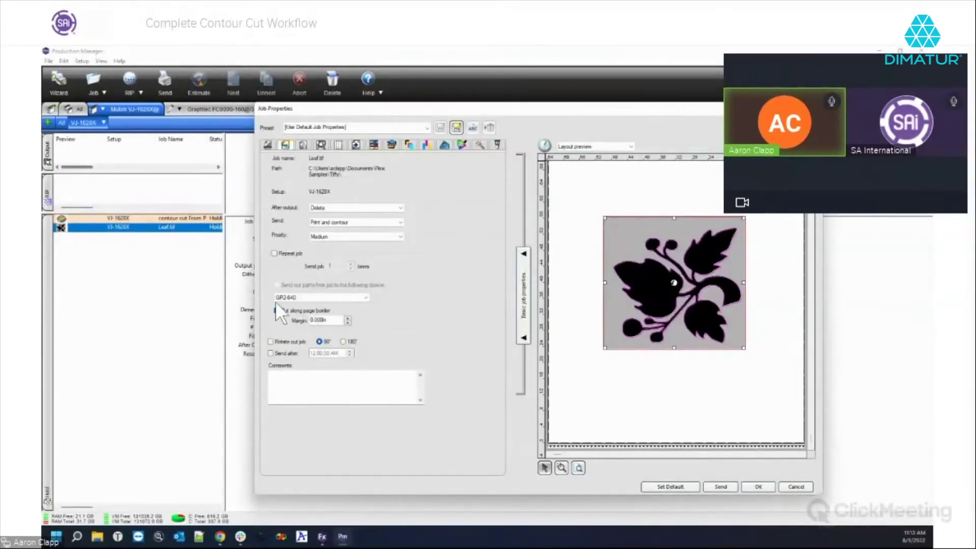
Set the job's print marks to Roland GX-24/GS-24 mark and inspect the mark at the leaf's lower-right corner
{"action": "left_click", "coordinate": [355, 144]}
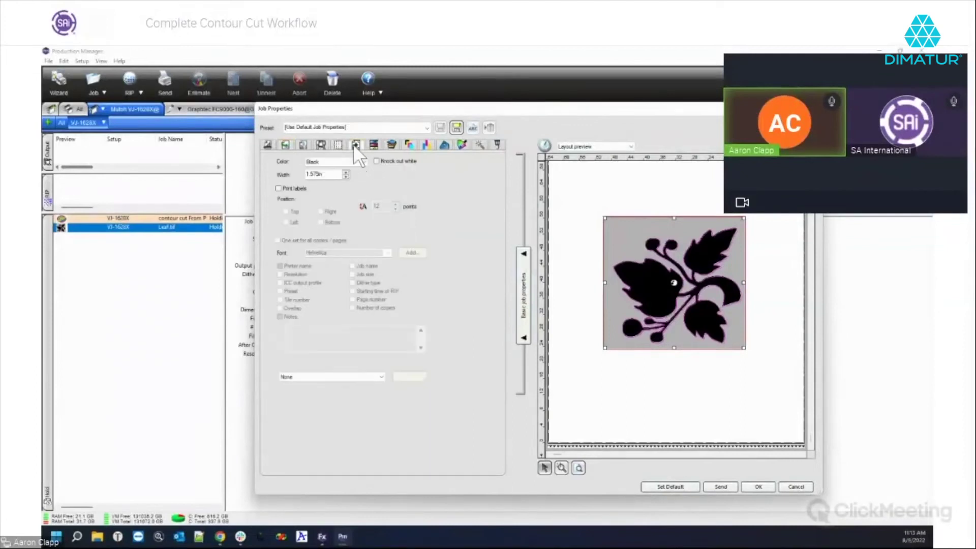
{"action": "left_click", "coordinate": [382, 377]}
{"action": "left_click", "coordinate": [363, 392]}
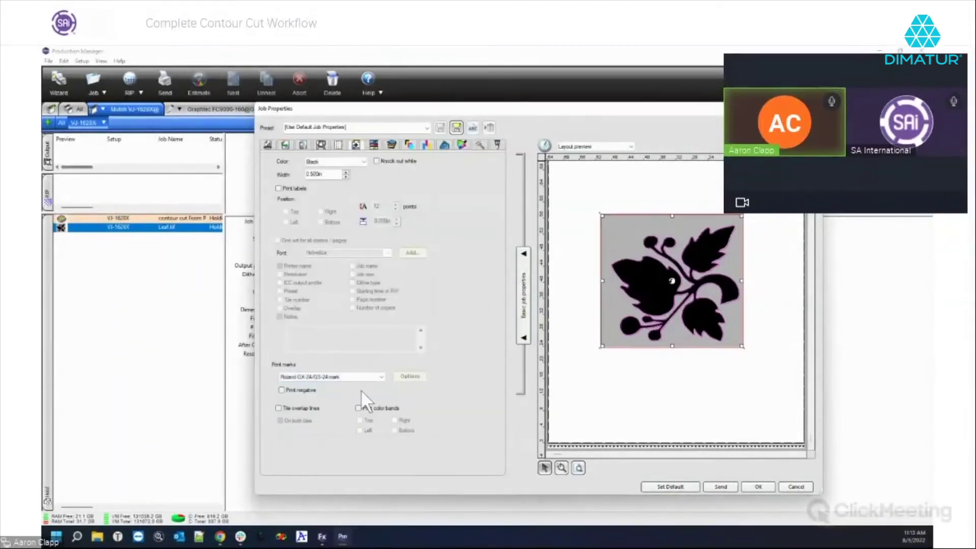
{"action": "left_click", "coordinate": [561, 468]}
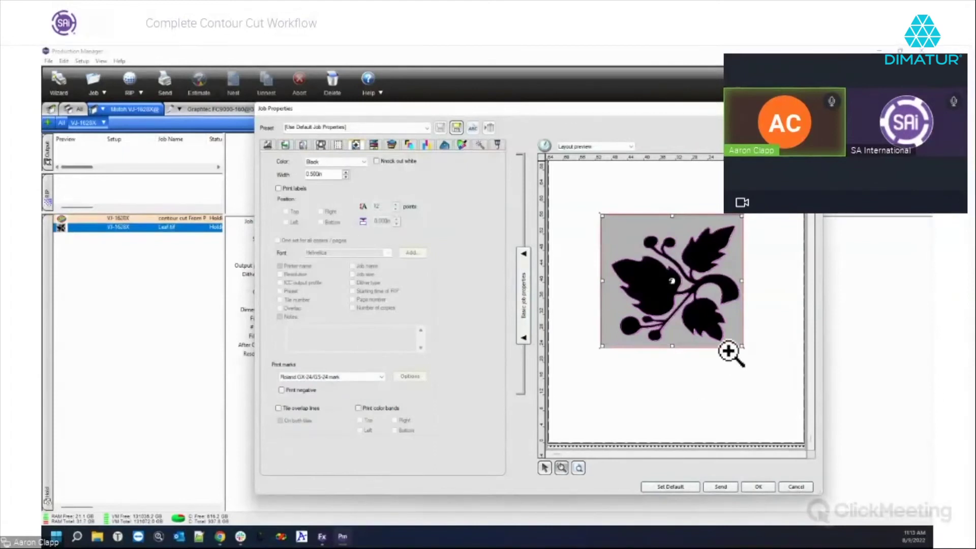
{"action": "left_click", "coordinate": [747, 350]}
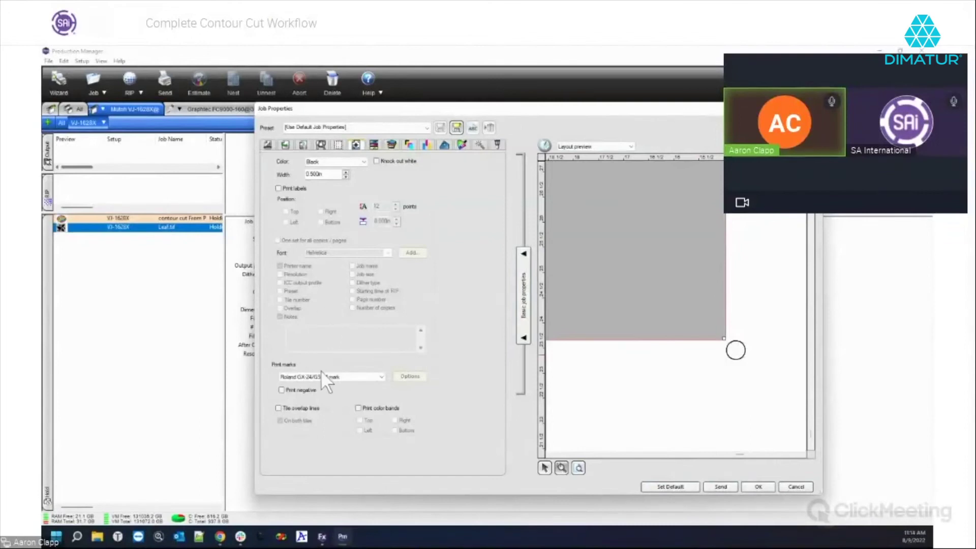
Review the available print mark types for the leaf job and close its job properties
{"action": "left_click", "coordinate": [351, 377]}
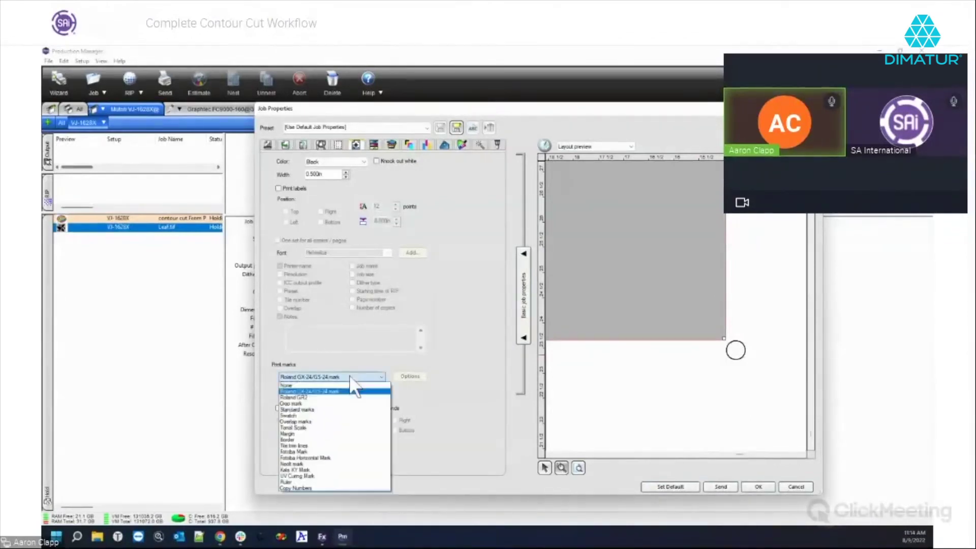
{"action": "left_click", "coordinate": [476, 401]}
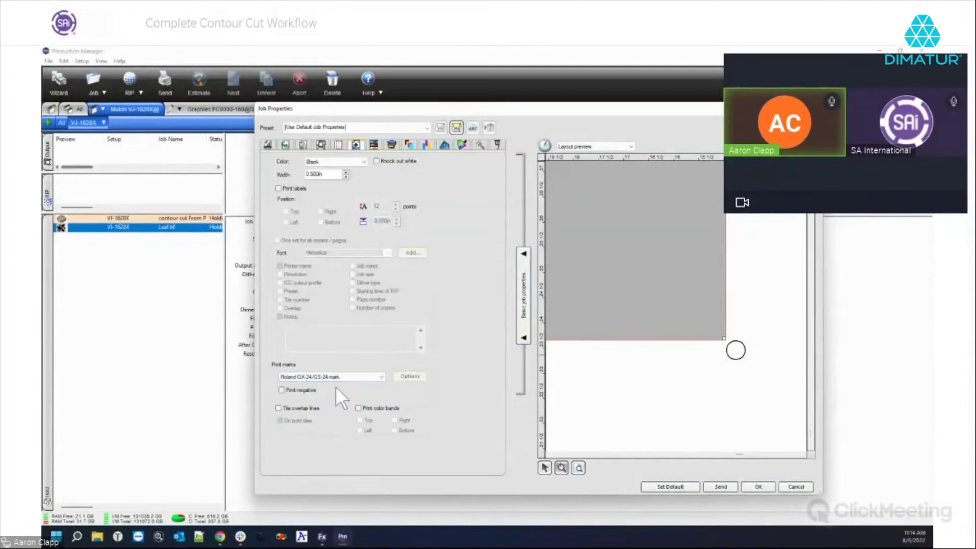
{"action": "left_click", "coordinate": [814, 108]}
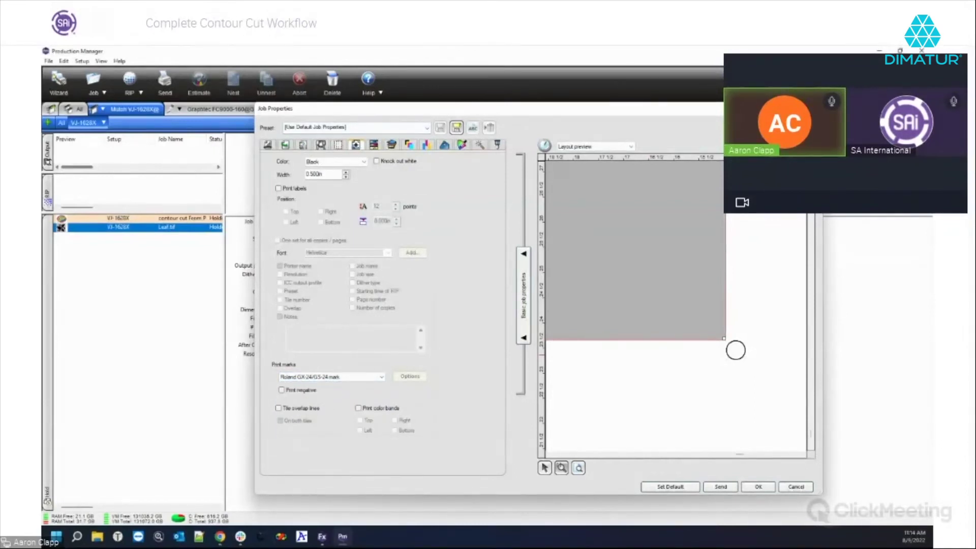
Switch to FlexiSIGN & PRINT and create a contour cut outline around the leaf
{"action": "left_click", "coordinate": [322, 536]}
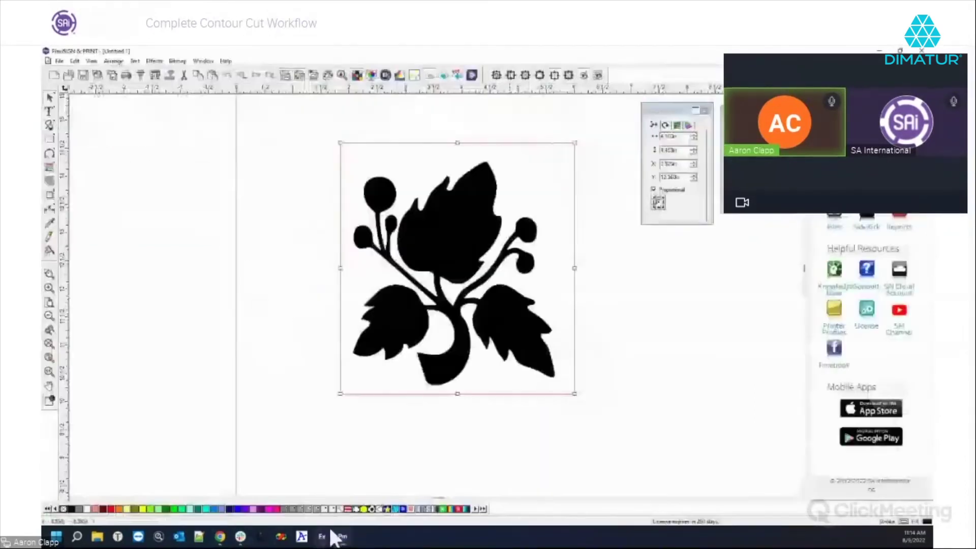
{"action": "left_click", "coordinate": [50, 180]}
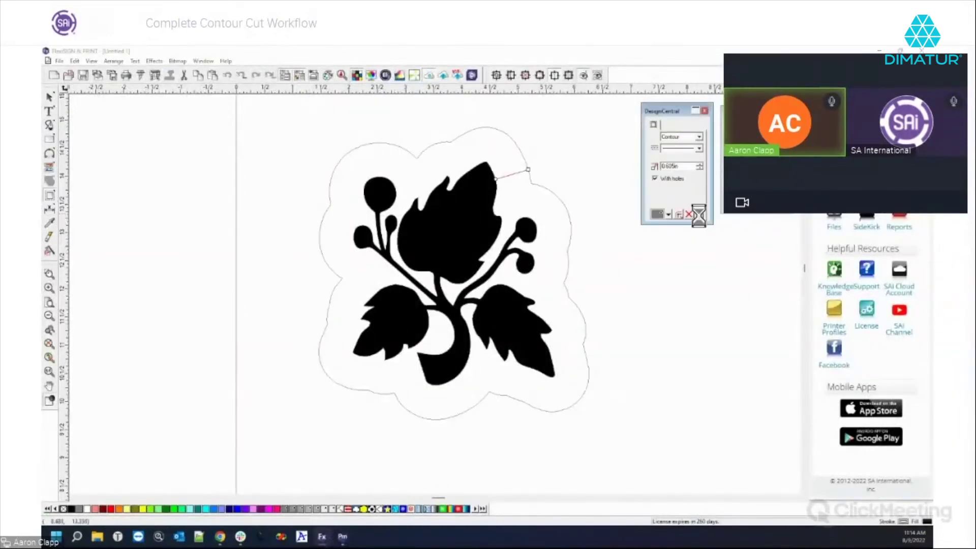
Open RIP and Print for the contoured leaf and set the registration mark for the CG-160FXII cutter to 4 Point
{"action": "left_click", "coordinate": [158, 76]}
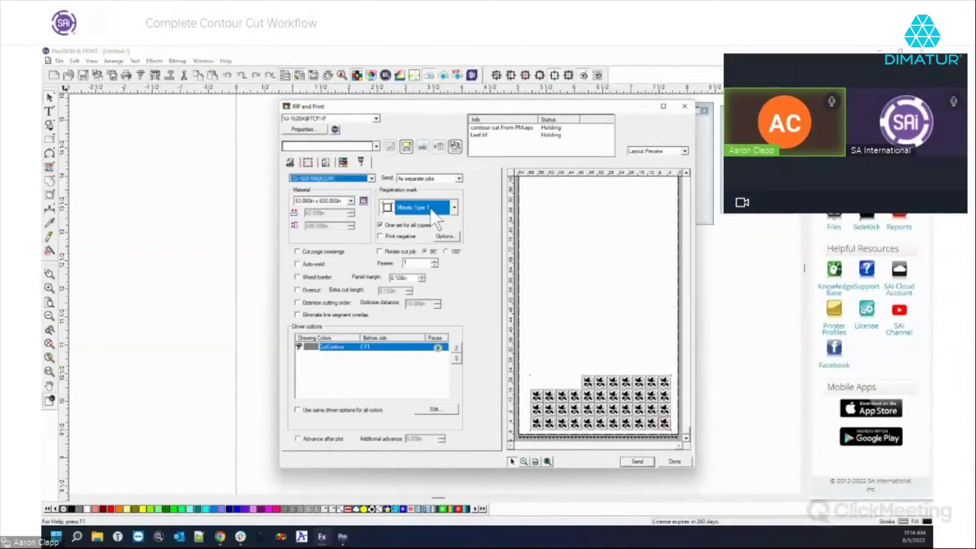
{"action": "left_click", "coordinate": [445, 207]}
{"action": "left_click", "coordinate": [422, 227]}
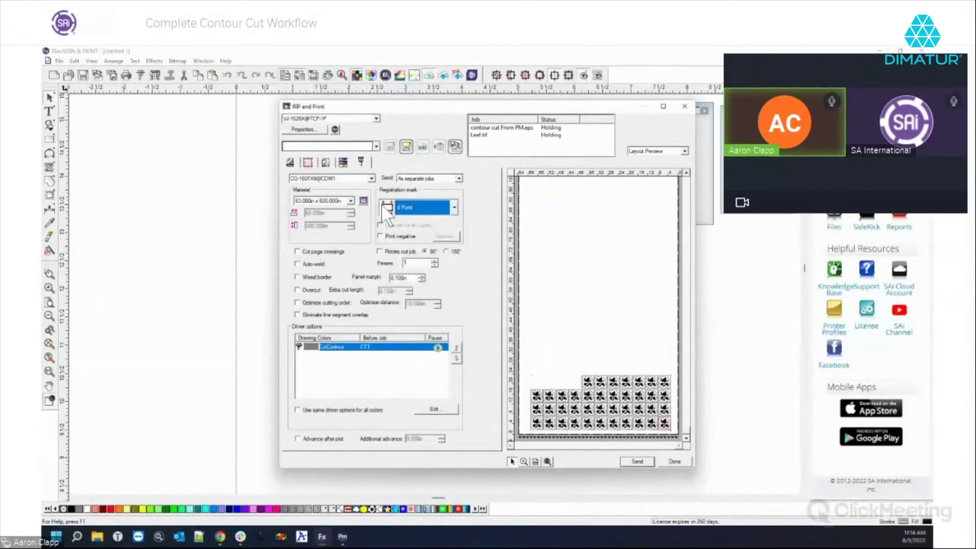
Inspect the 4 Point registration mark at the lower-right corner of the layout, return to the full layout, and finish RIP and Print
{"action": "left_click", "coordinate": [524, 463]}
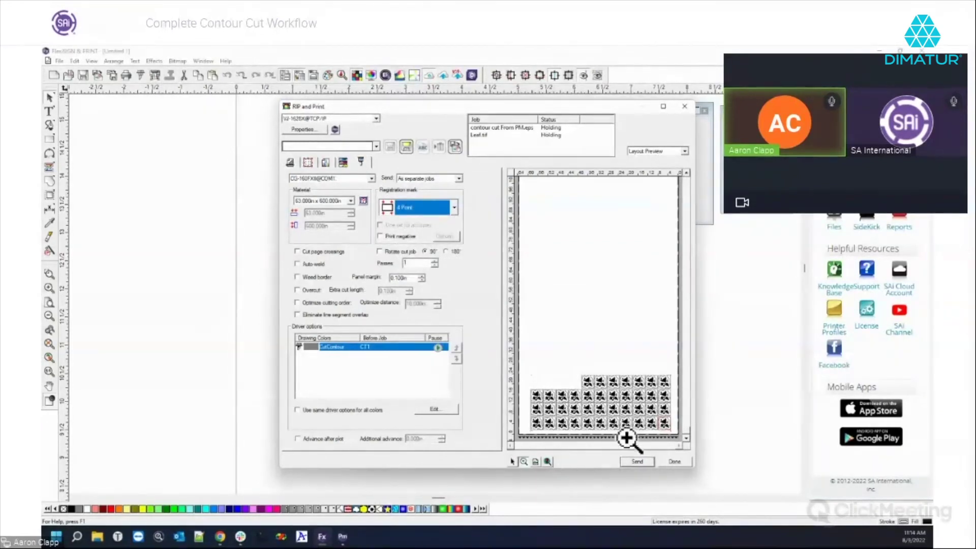
{"action": "left_click", "coordinate": [680, 442]}
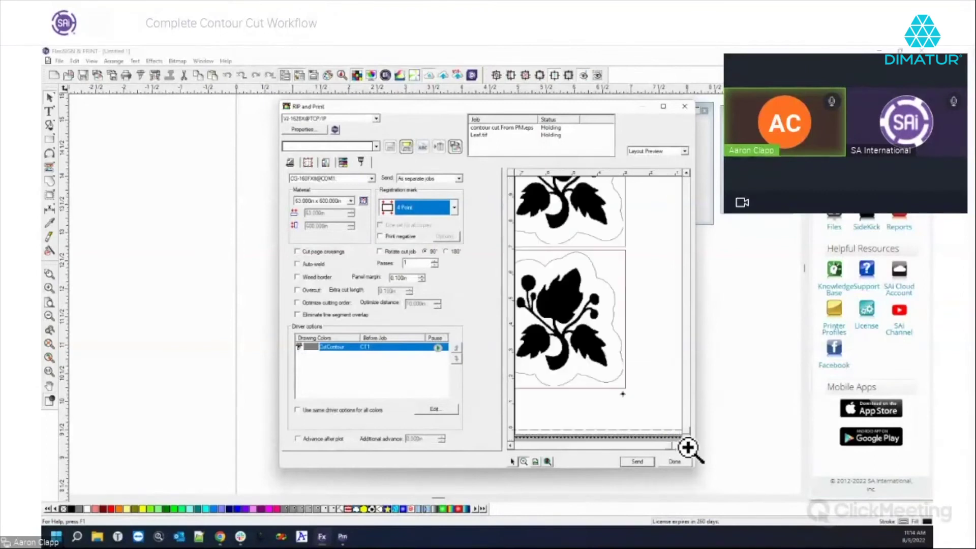
{"action": "left_click", "coordinate": [641, 408]}
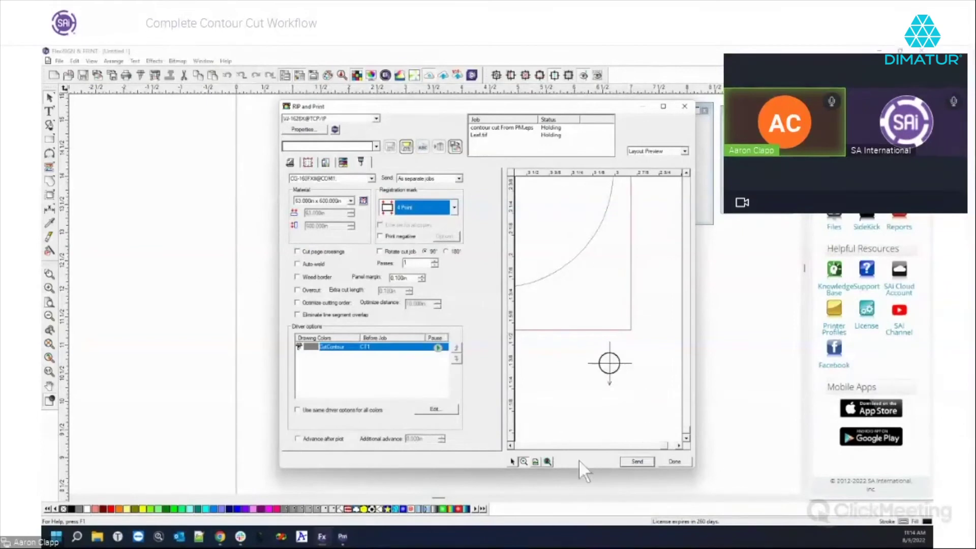
{"action": "left_click", "coordinate": [535, 462]}
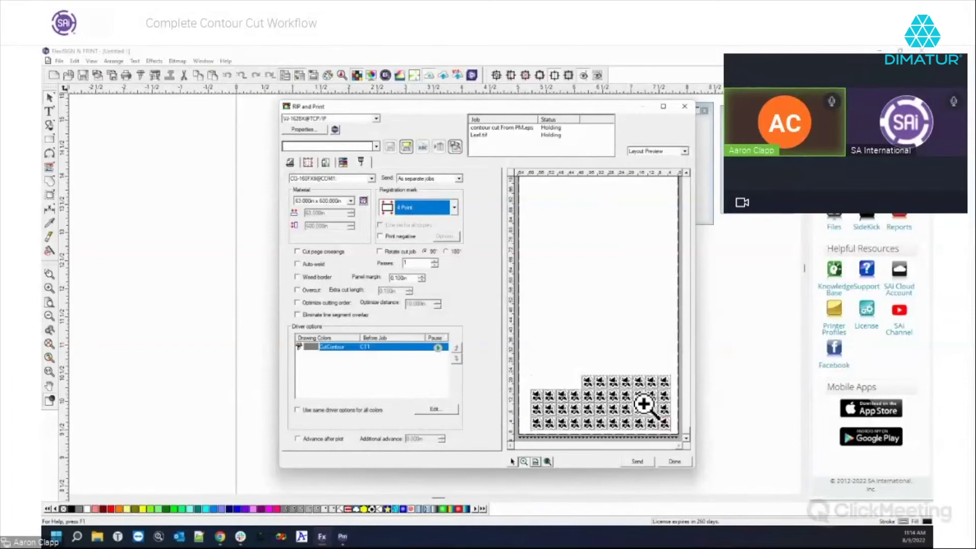
{"action": "left_click", "coordinate": [679, 464]}
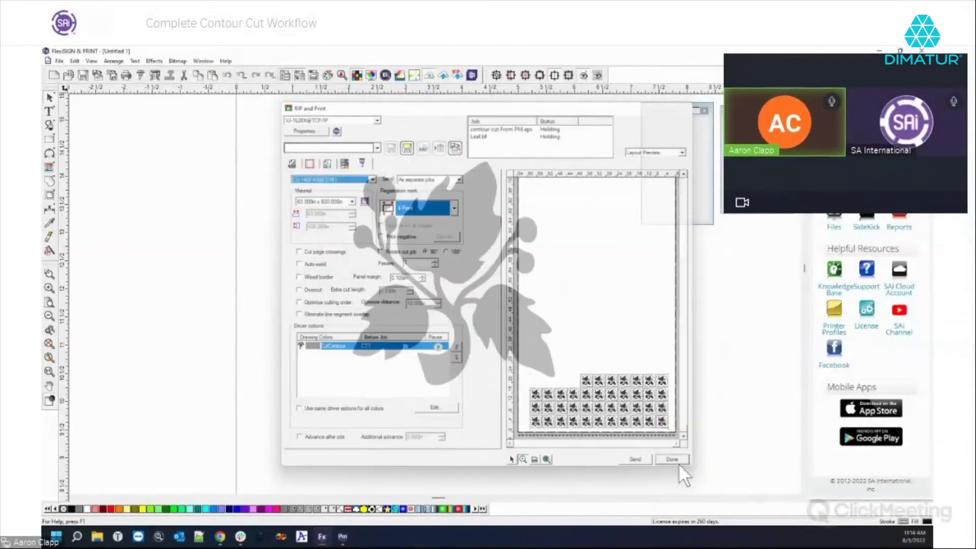
Reopen RIP and Print for the leaf and keep the RIP and Print settings instead of the Production Manager ones
{"action": "left_click", "coordinate": [300, 229]}
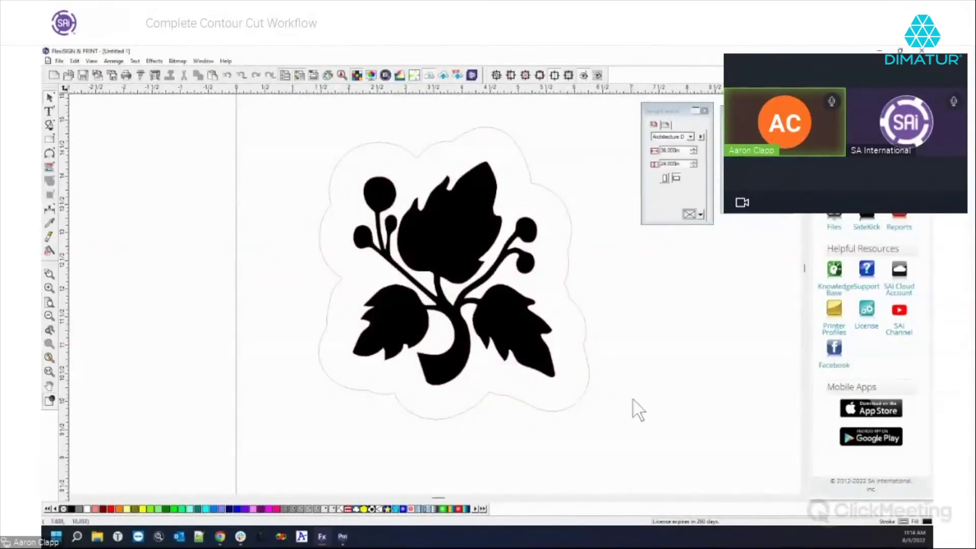
{"action": "scroll", "coordinate": [634, 400], "scroll_direction": "down", "scroll_amount": 4}
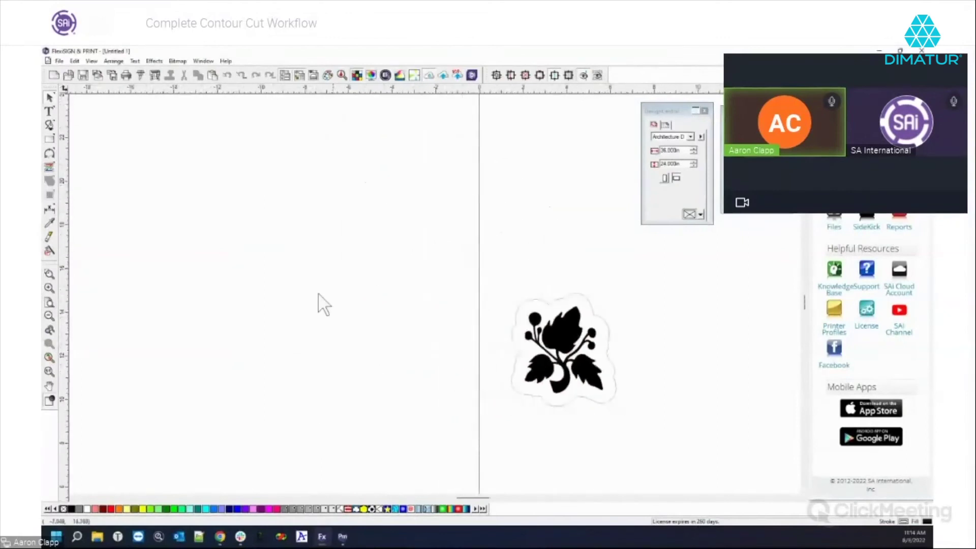
{"action": "scroll", "coordinate": [244, 282], "scroll_direction": "down", "scroll_amount": 2}
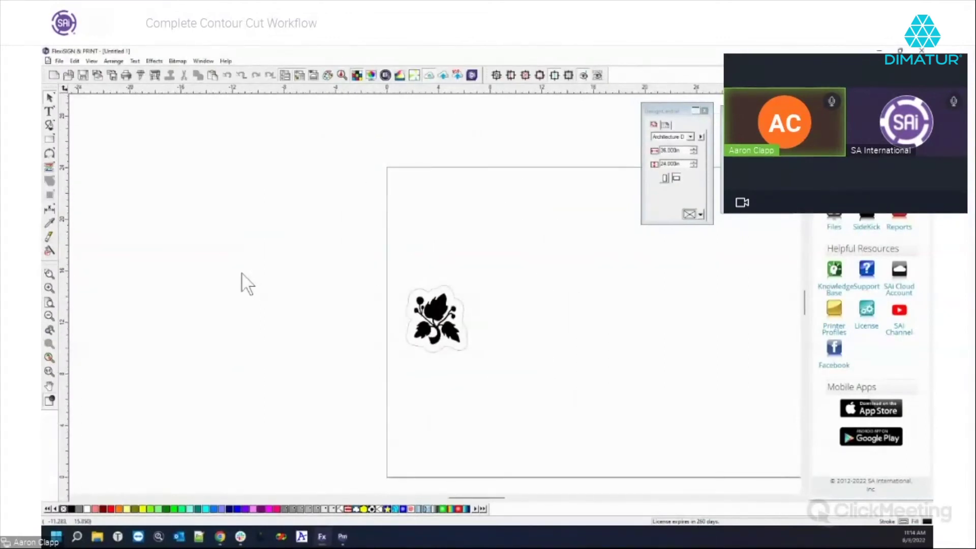
{"action": "left_click", "coordinate": [241, 274]}
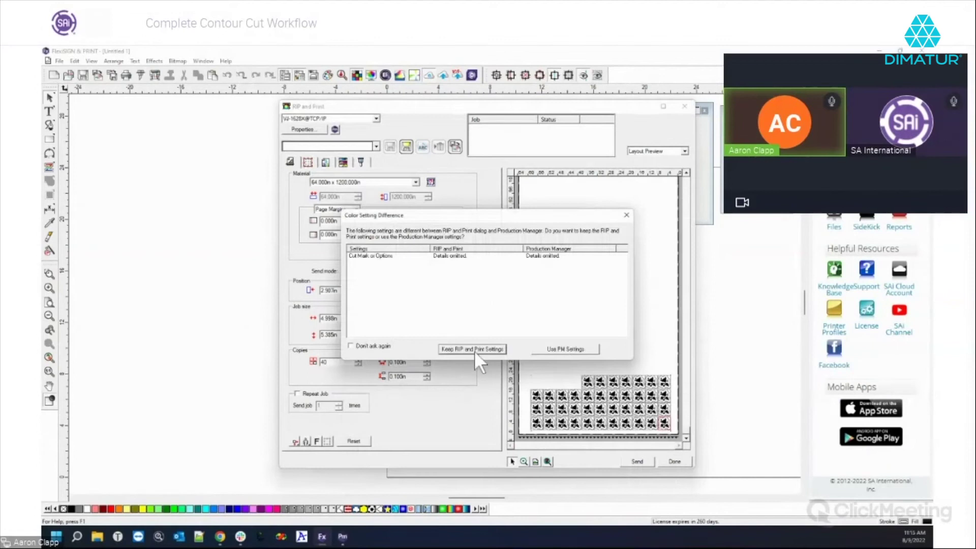
{"action": "left_click", "coordinate": [467, 350]}
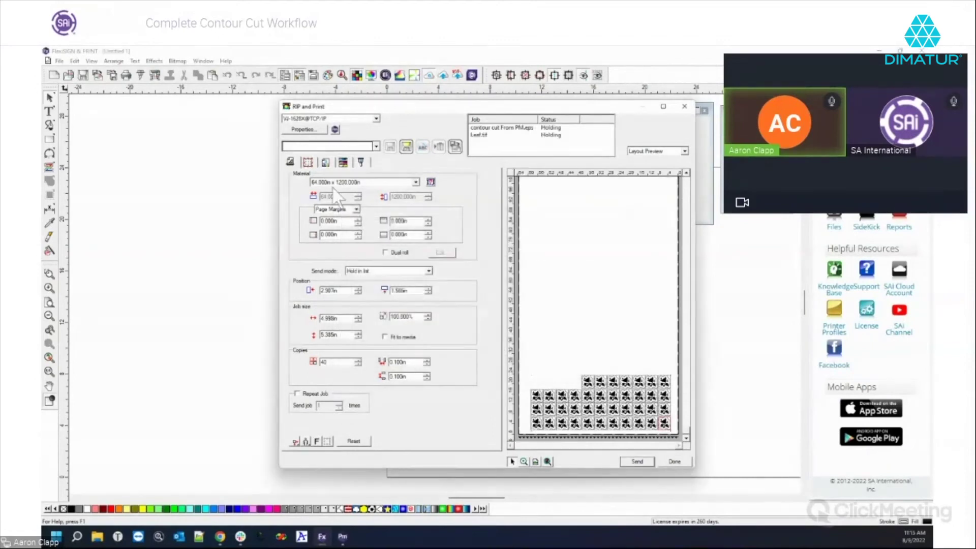
Choose FC9000-160 as the cutting device for the contour, using the Graphtec 4 Points registration mark
{"action": "left_click", "coordinate": [361, 163]}
{"action": "left_click", "coordinate": [369, 179]}
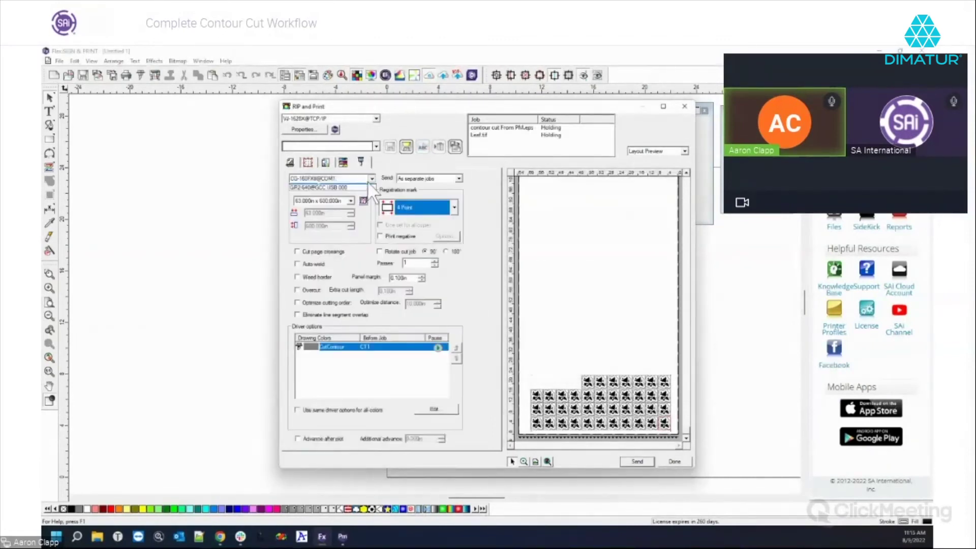
{"action": "left_click", "coordinate": [336, 187]}
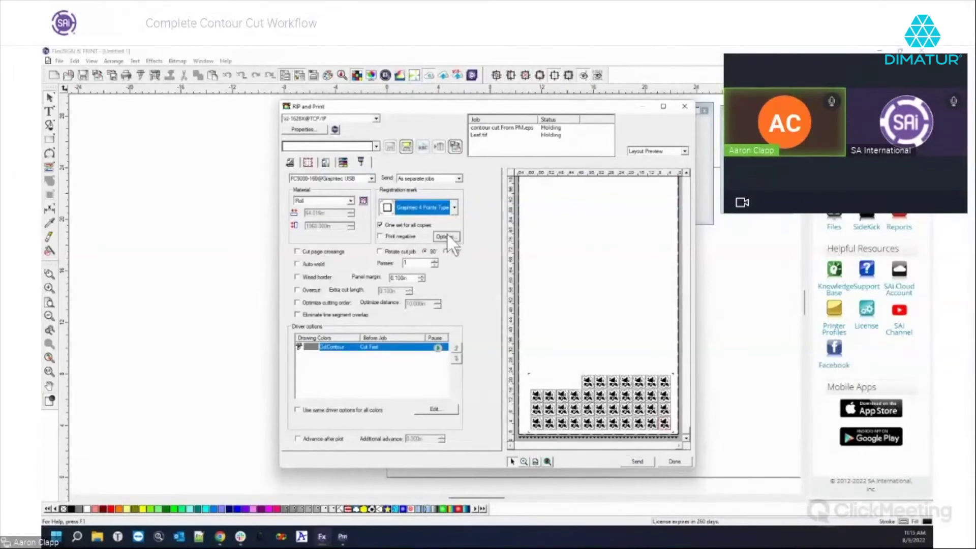
Review the Graphtec mark's length, thickness and margin options, then close them and RIP and Print
{"action": "left_click", "coordinate": [447, 234]}
{"action": "key", "text": "Tab"}
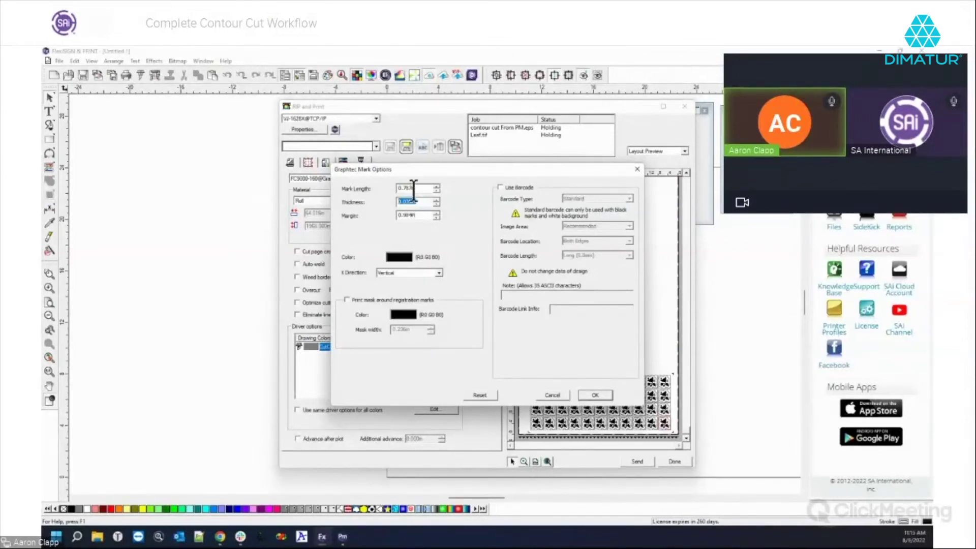
{"action": "left_click", "coordinate": [637, 169]}
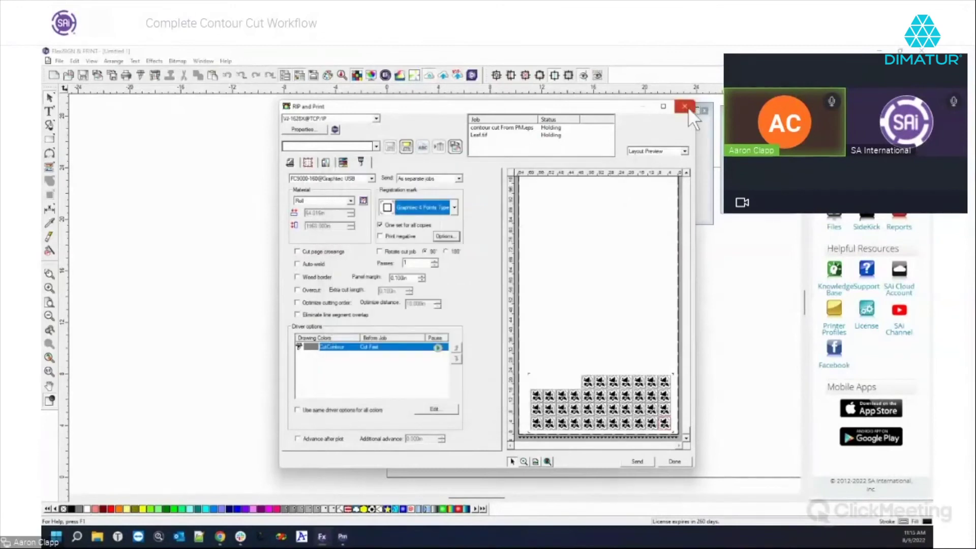
{"action": "left_click", "coordinate": [685, 106]}
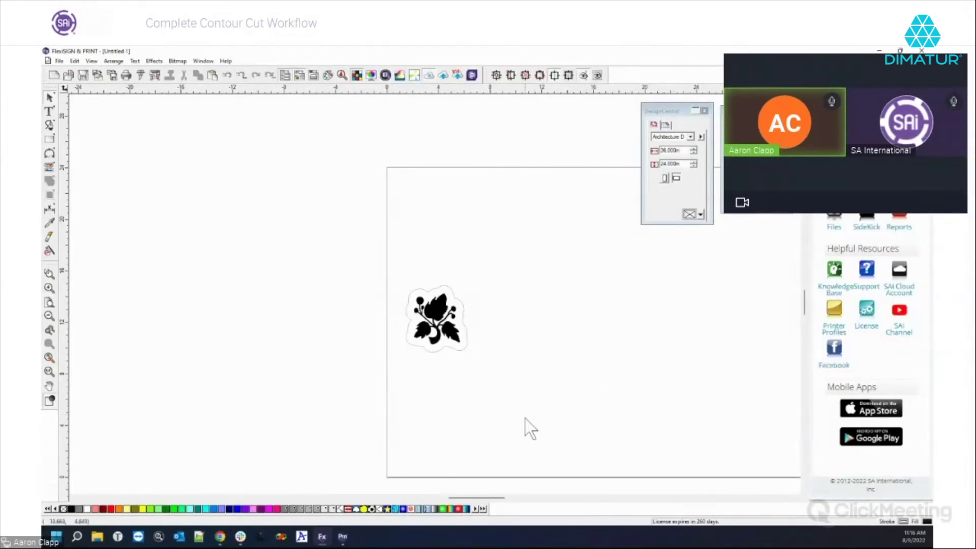
Switch to Production Manager and open Output Size Compensation for the VJ-1628X setup
{"action": "left_click", "coordinate": [346, 541]}
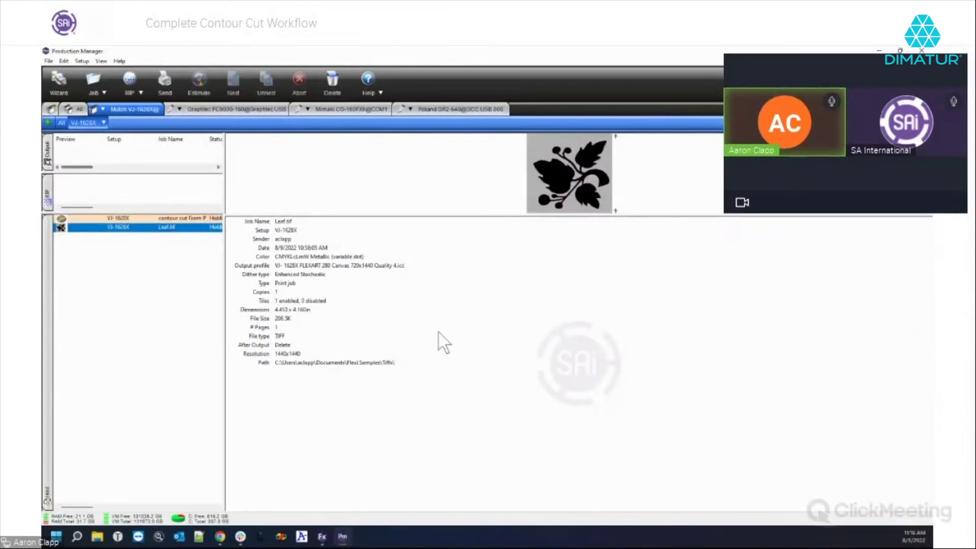
{"action": "left_click", "coordinate": [103, 122]}
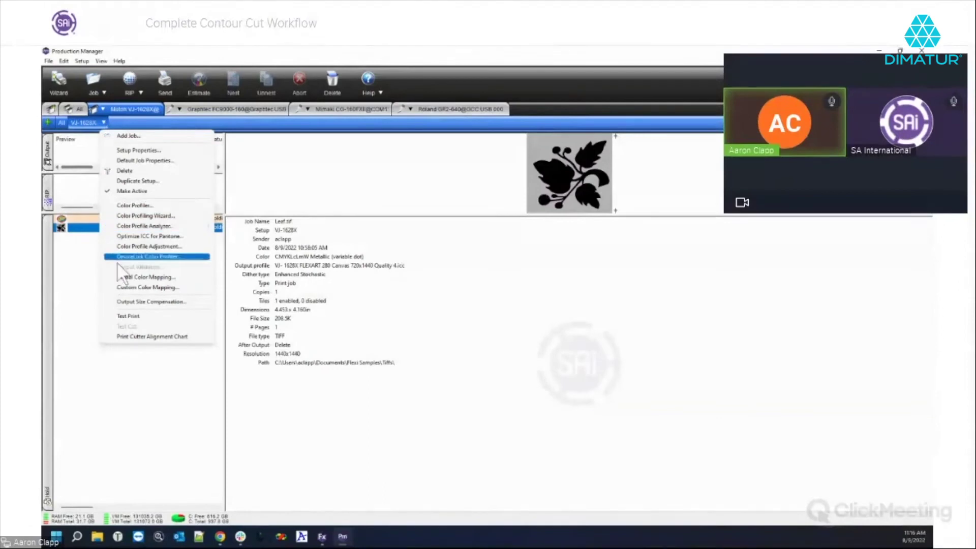
{"action": "left_click", "coordinate": [133, 301]}
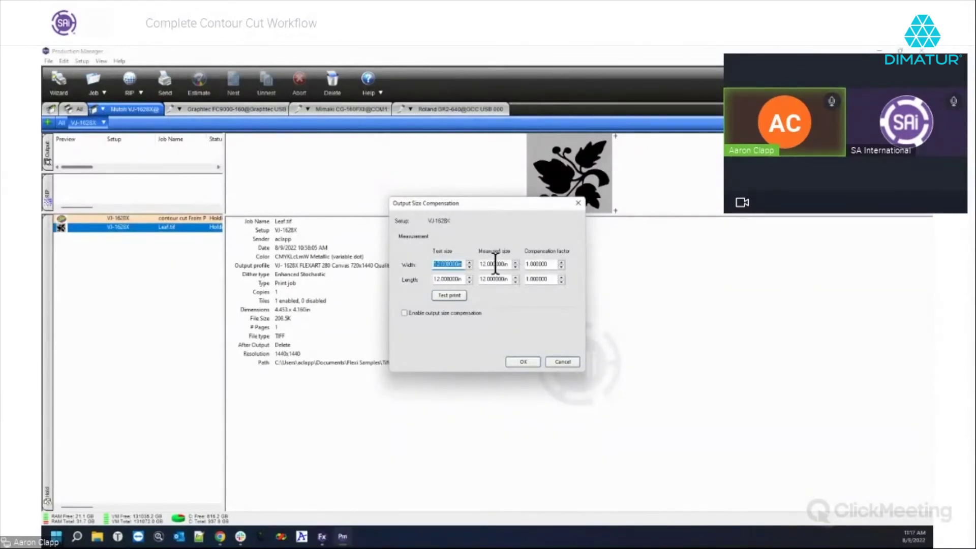
Try a measured length of 11.9996 in for the test print, check the length compensation factor, and discard the changes
{"action": "left_click_drag", "start_coordinate": [432, 280], "coordinate": [466, 279]}
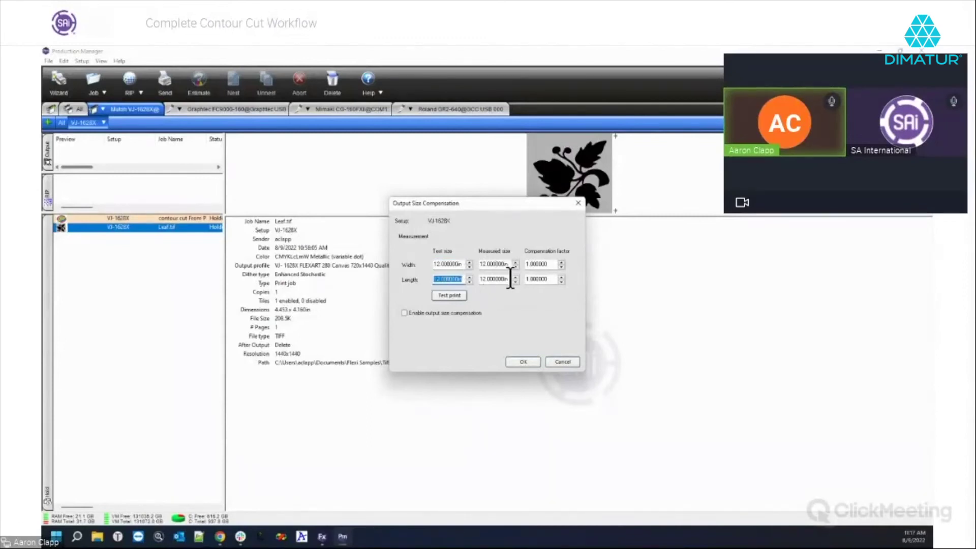
{"action": "left_click_drag", "start_coordinate": [511, 279], "coordinate": [473, 283]}
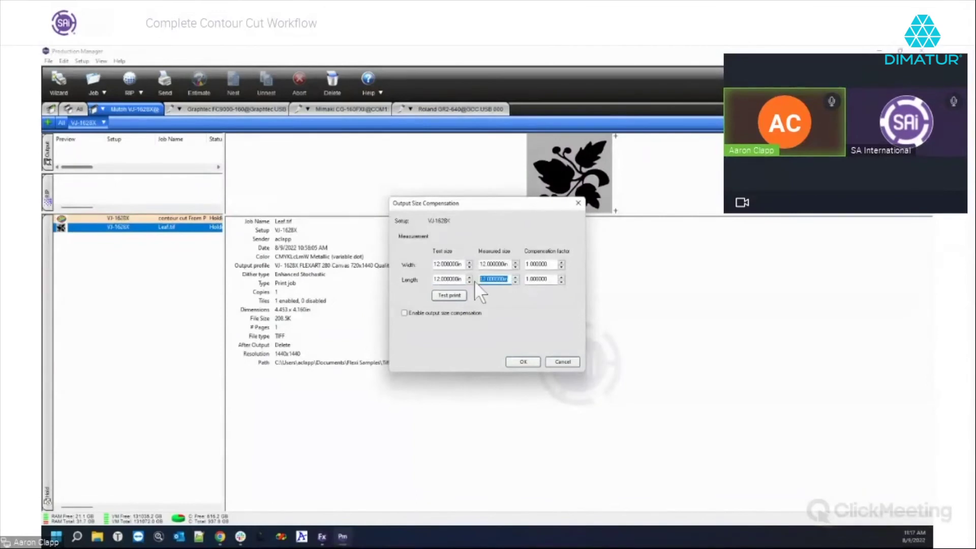
{"action": "type", "text": "11.9996"}
{"action": "key", "text": "Tab"}
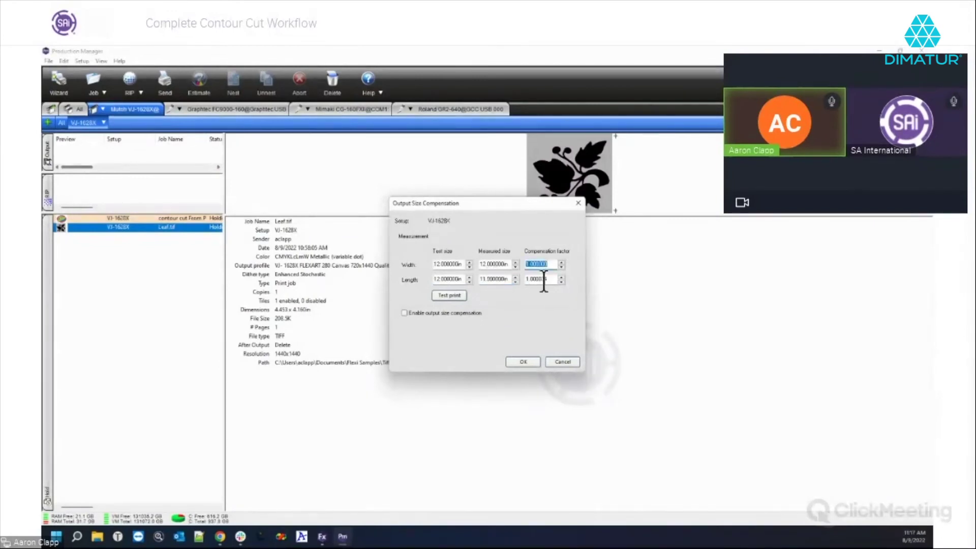
{"action": "left_click_drag", "start_coordinate": [552, 278], "coordinate": [522, 279]}
{"action": "left_click", "coordinate": [558, 365]}
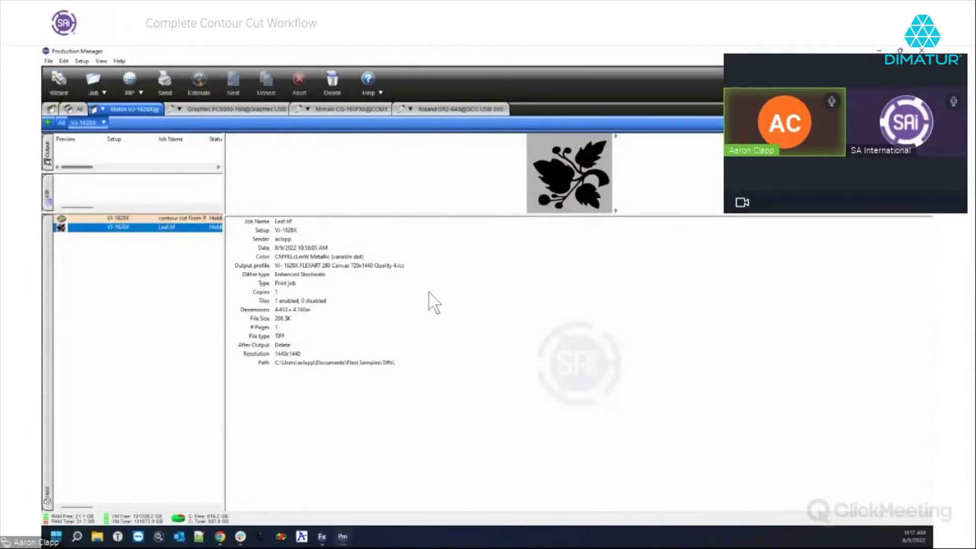
Check the installed Production Manager version and build number, and close the program information
{"action": "left_click", "coordinate": [118, 61]}
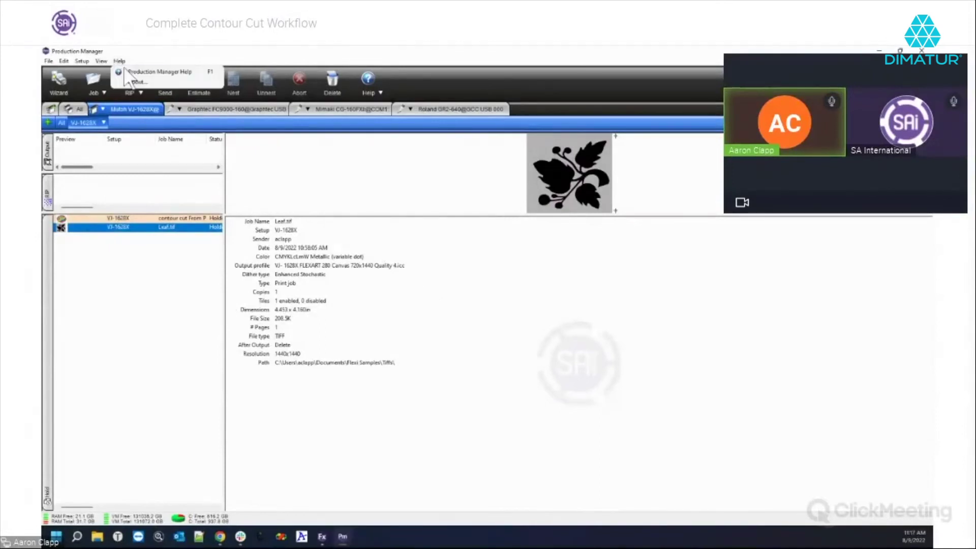
{"action": "left_click", "coordinate": [128, 81]}
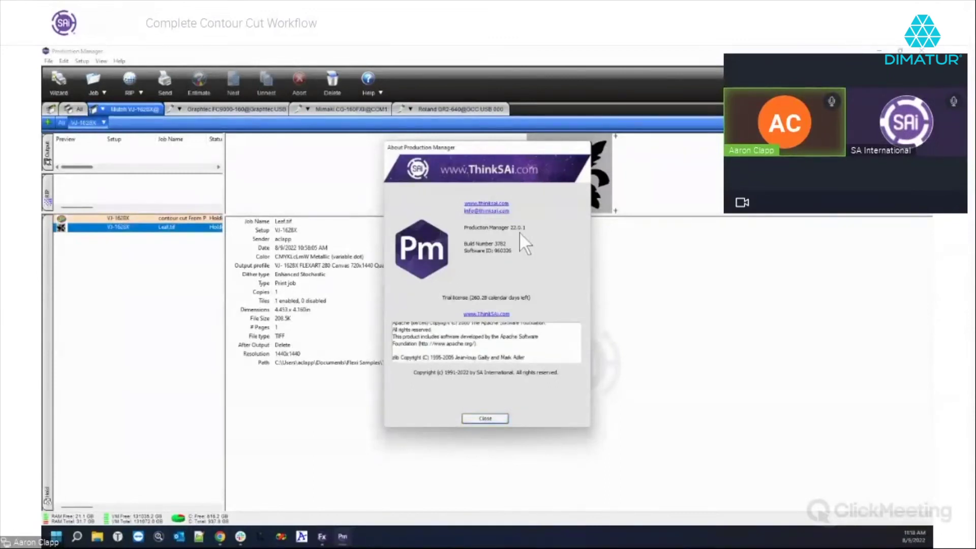
{"action": "left_click", "coordinate": [481, 418]}
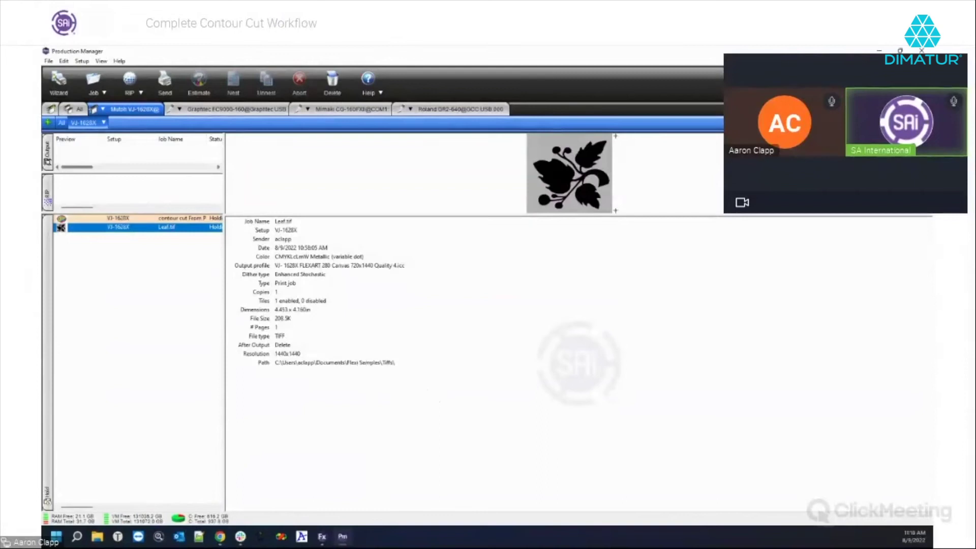
Switch to FlexiSIGN & PRINT and set the leaf's contour cut offset to -0.125 in, keeping the holes option, and inspect the inset cut line
{"action": "key", "text": "alt+Tab"}
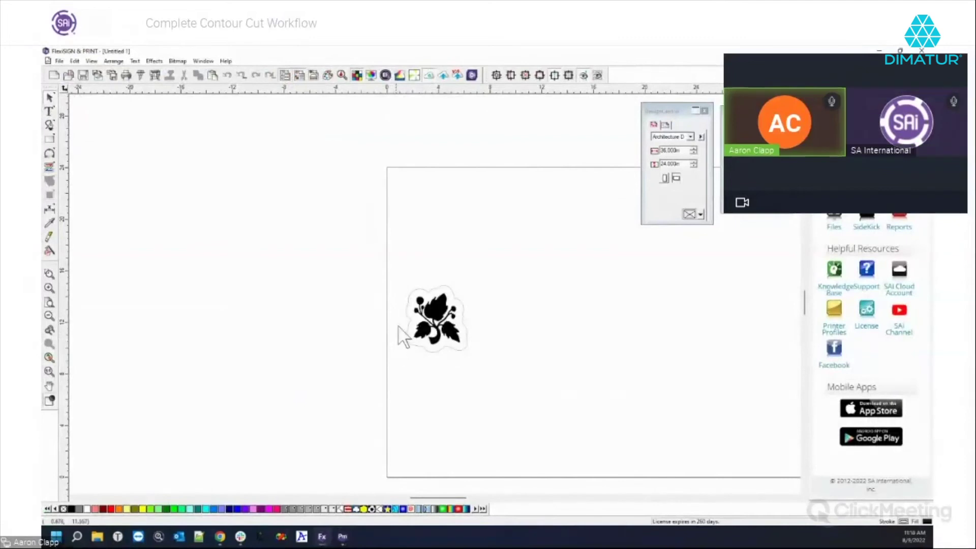
{"action": "left_click_drag", "start_coordinate": [389, 283], "coordinate": [490, 374]}
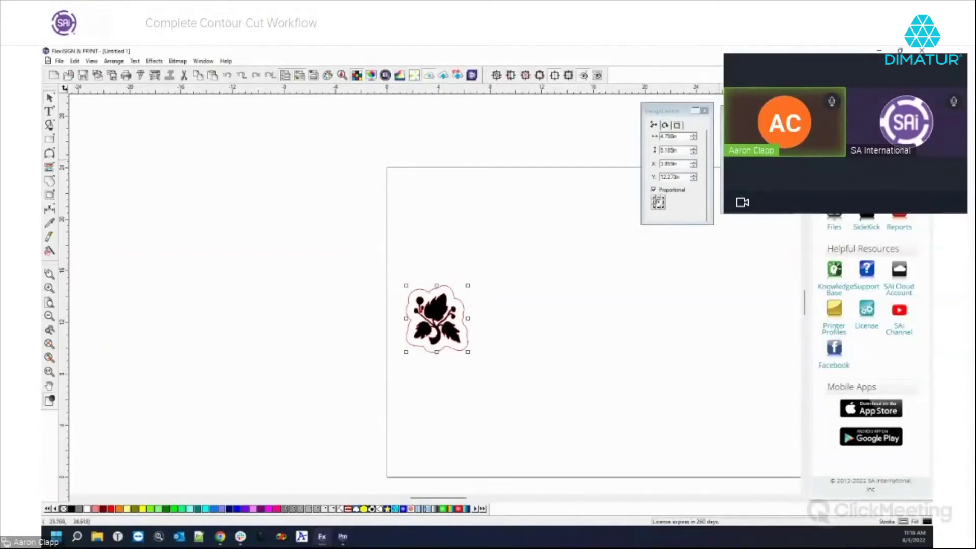
{"action": "left_click", "coordinate": [677, 125]}
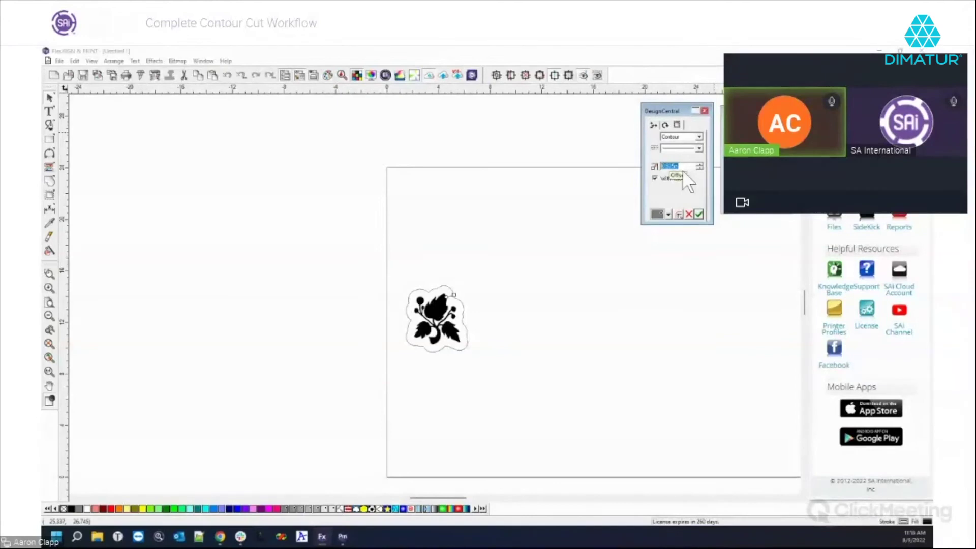
{"action": "type", "text": "-0.125"}
{"action": "key", "text": "Tab"}
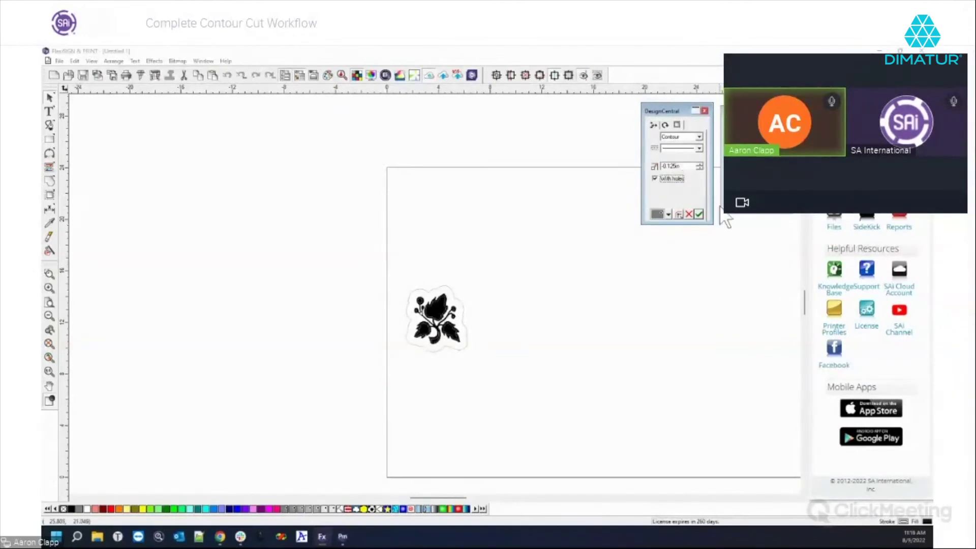
{"action": "left_click", "coordinate": [700, 213]}
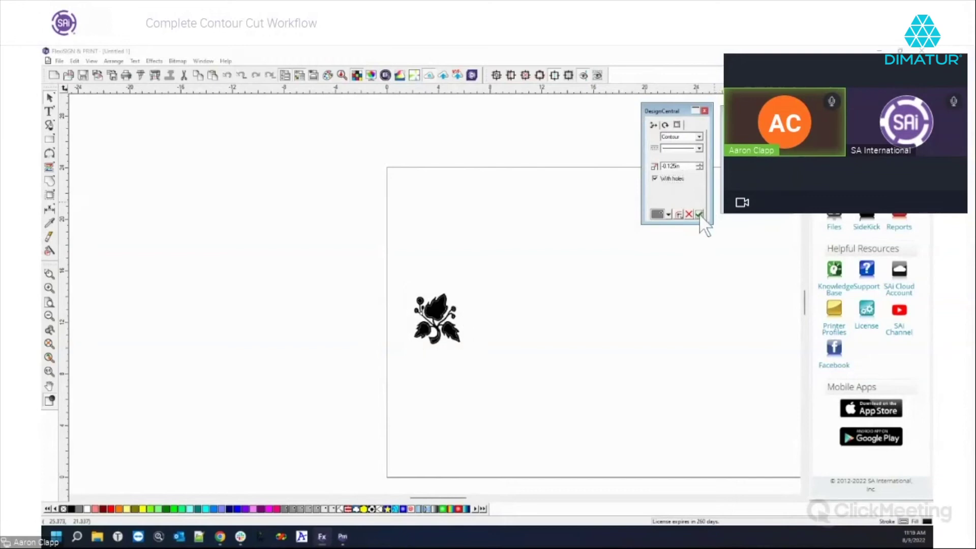
{"action": "left_click", "coordinate": [443, 366]}
{"action": "scroll", "coordinate": [427, 326], "scroll_direction": "up", "scroll_amount": 3}
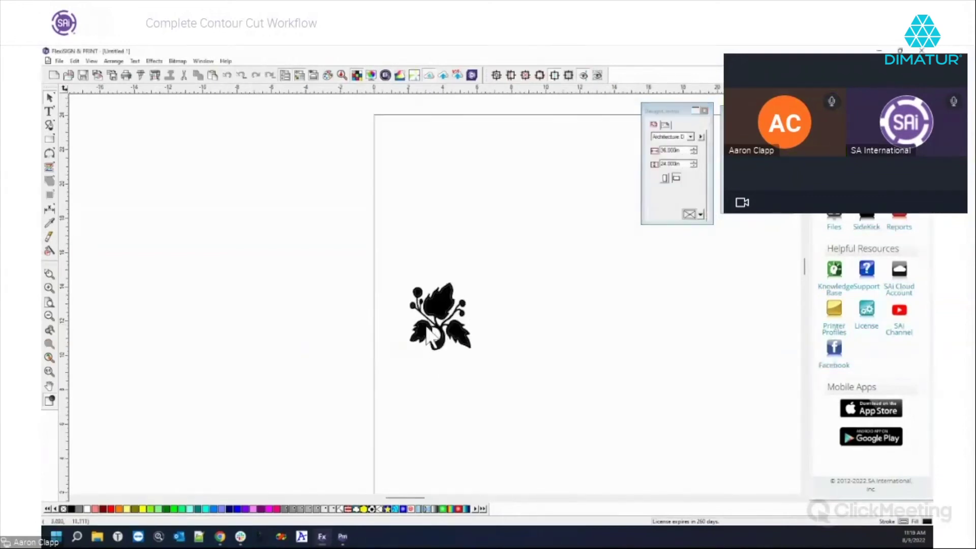
{"action": "scroll", "coordinate": [458, 333], "scroll_direction": "up", "scroll_amount": 3}
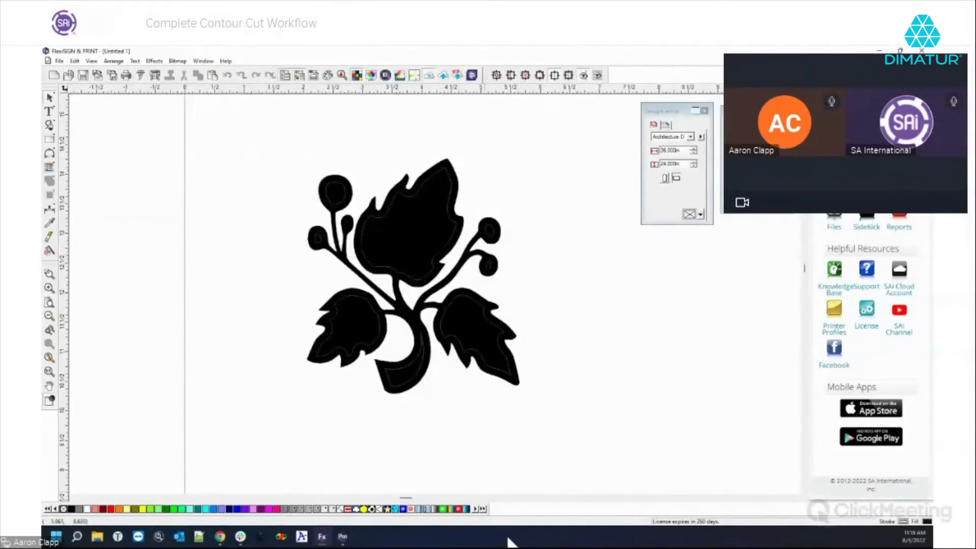
In Production Manager, try cutting along the page border with a margin for Leaf.tif, check its contour cut path options, and discard the changes
{"action": "left_click", "coordinate": [343, 537]}
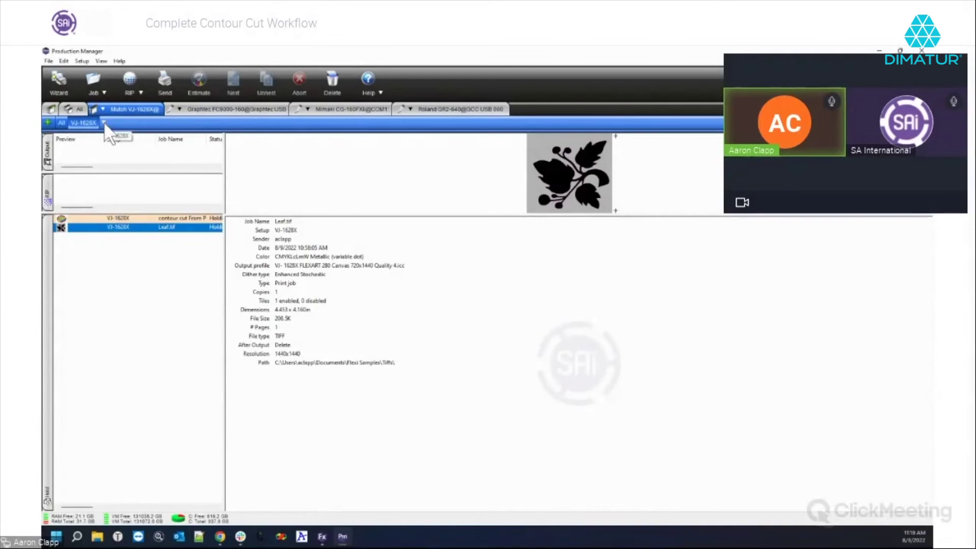
{"action": "double_click", "coordinate": [114, 227]}
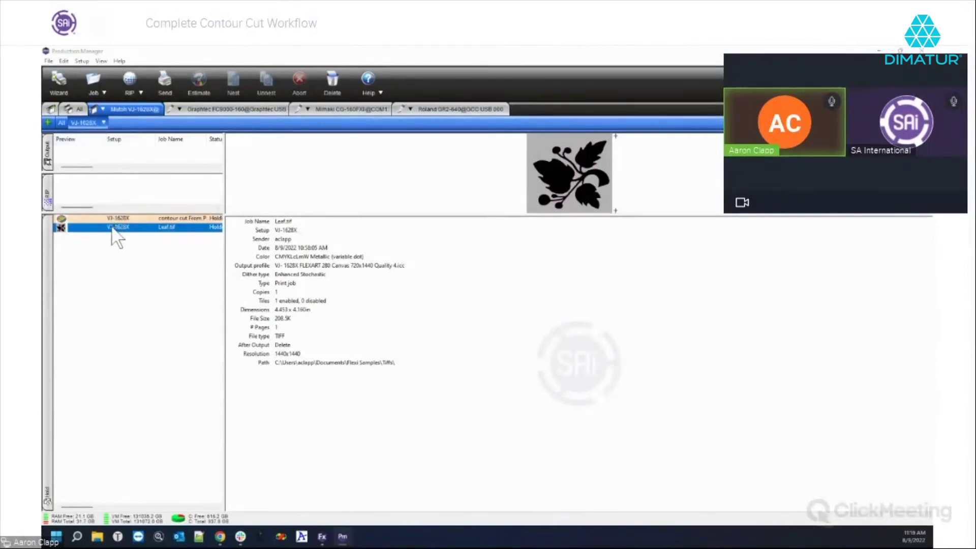
{"action": "left_click", "coordinate": [285, 145]}
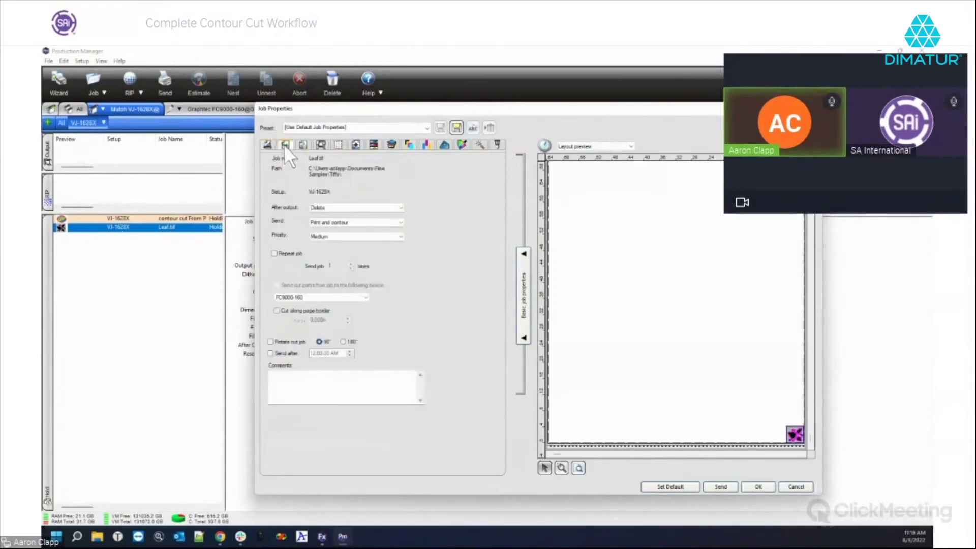
{"action": "left_click", "coordinate": [277, 310]}
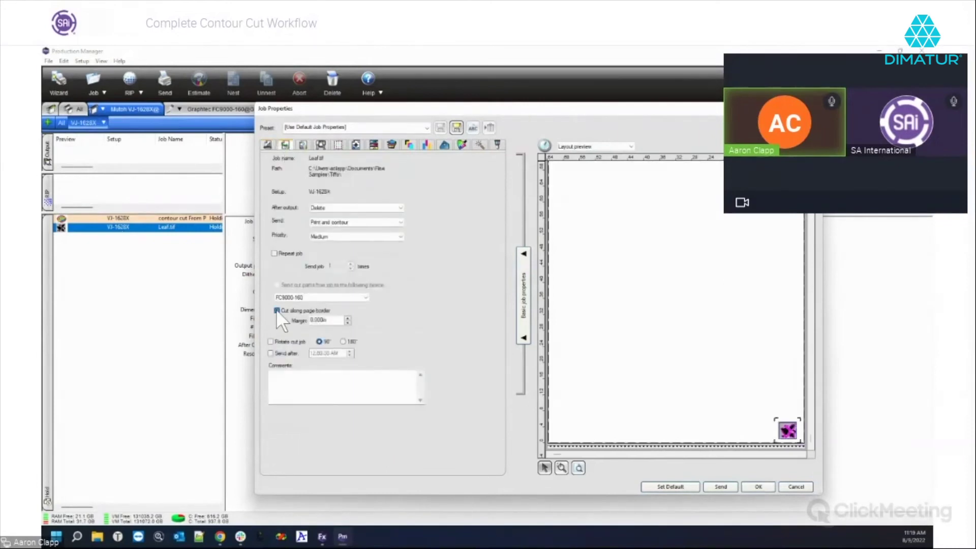
{"action": "left_click", "coordinate": [349, 320]}
{"action": "left_click", "coordinate": [350, 322]}
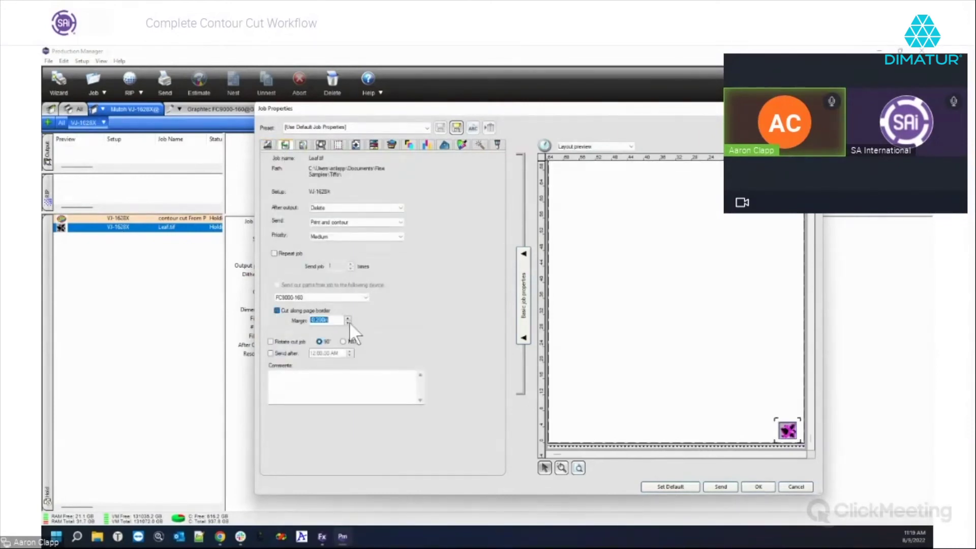
{"action": "left_click", "coordinate": [787, 427]}
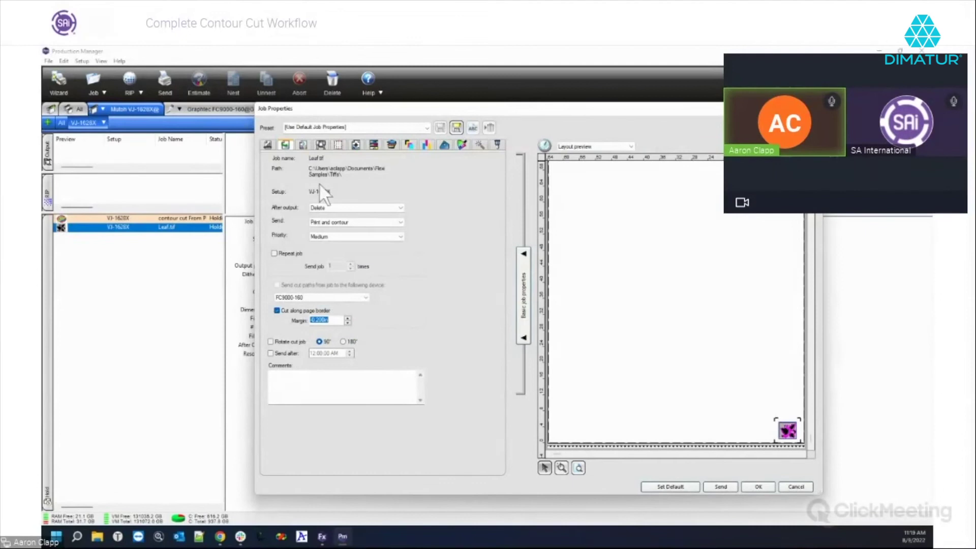
{"action": "left_click", "coordinate": [478, 144]}
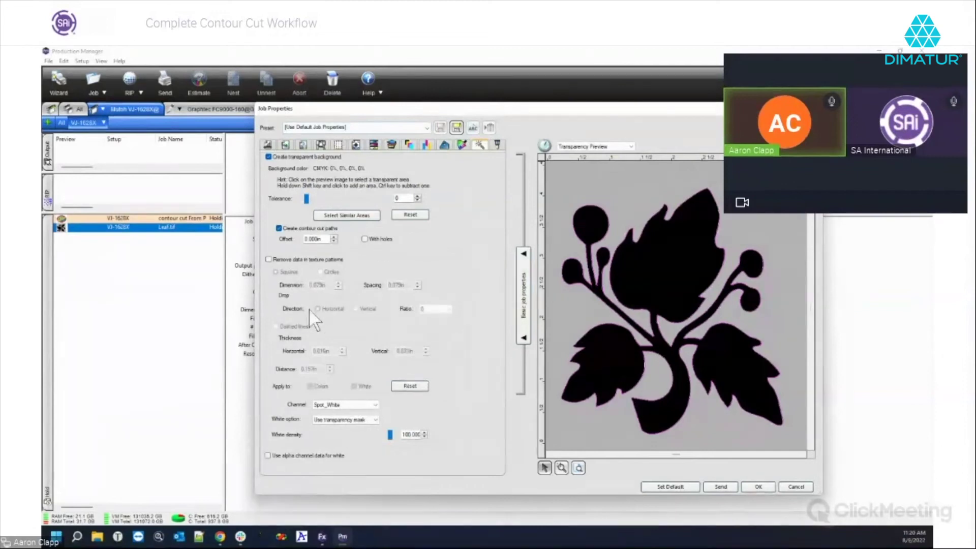
{"action": "key", "text": "Escape"}
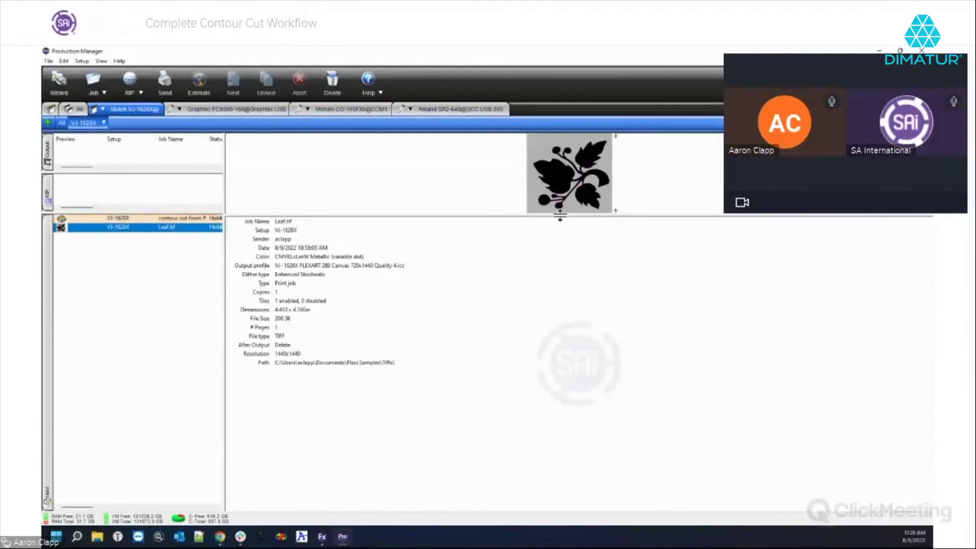
Add the Dolls.tif image as a job to the VJ-1628X setup
{"action": "right_click", "coordinate": [108, 250]}
{"action": "left_click", "coordinate": [102, 261]}
{"action": "right_click", "coordinate": [95, 250]}
{"action": "left_click", "coordinate": [84, 241]}
{"action": "left_click", "coordinate": [105, 122]}
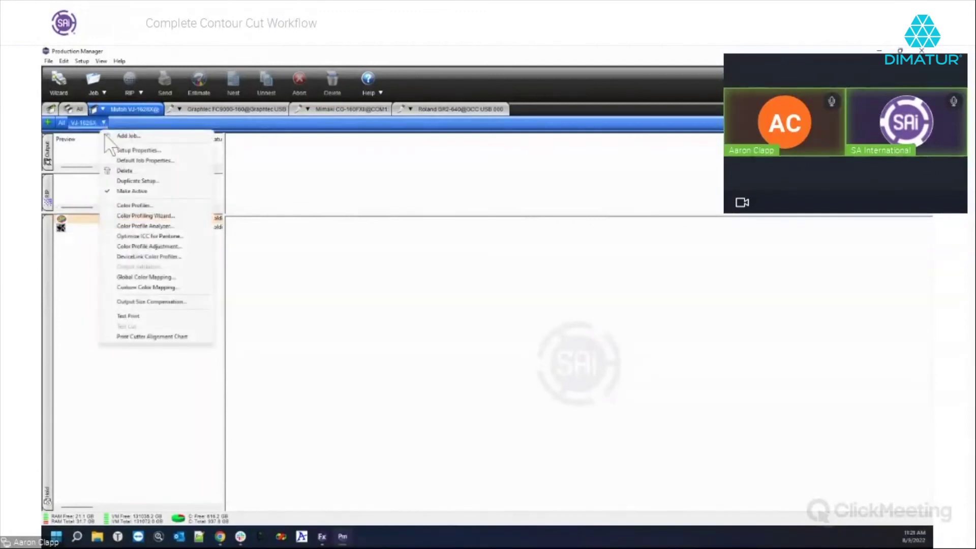
{"action": "left_click", "coordinate": [118, 136]}
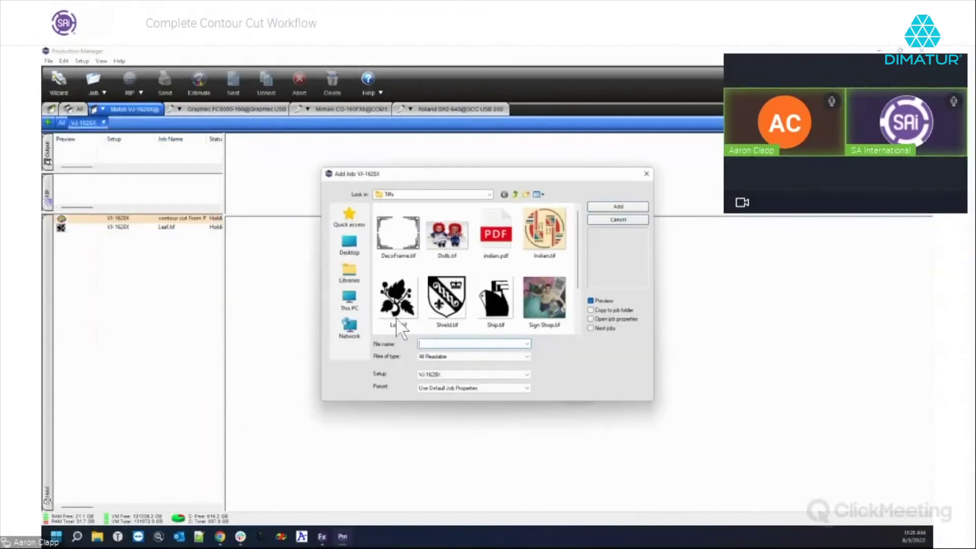
{"action": "left_click", "coordinate": [454, 248]}
{"action": "left_click", "coordinate": [606, 206]}
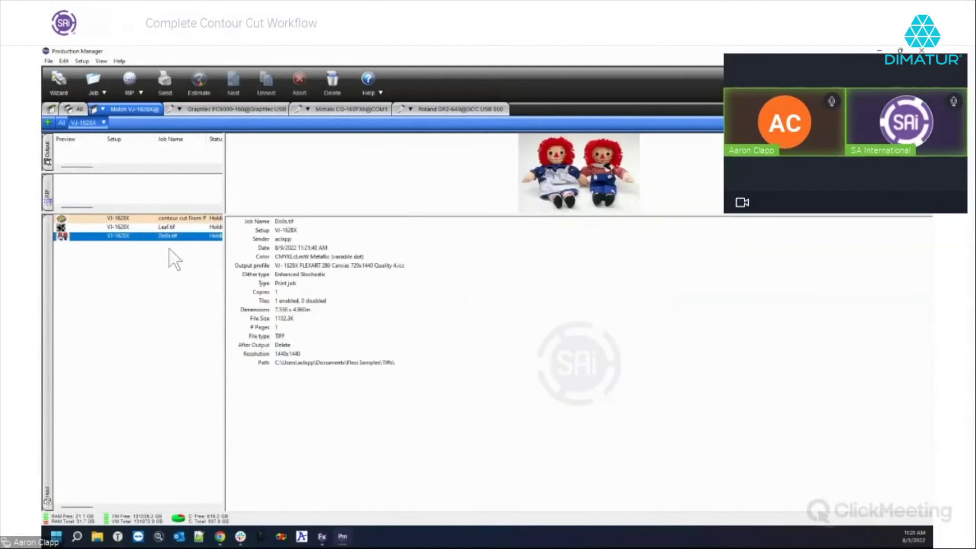
Enable a transparent background in the Dolls.tif job properties and pick the pale area below the dolls as the background color
{"action": "double_click", "coordinate": [114, 237]}
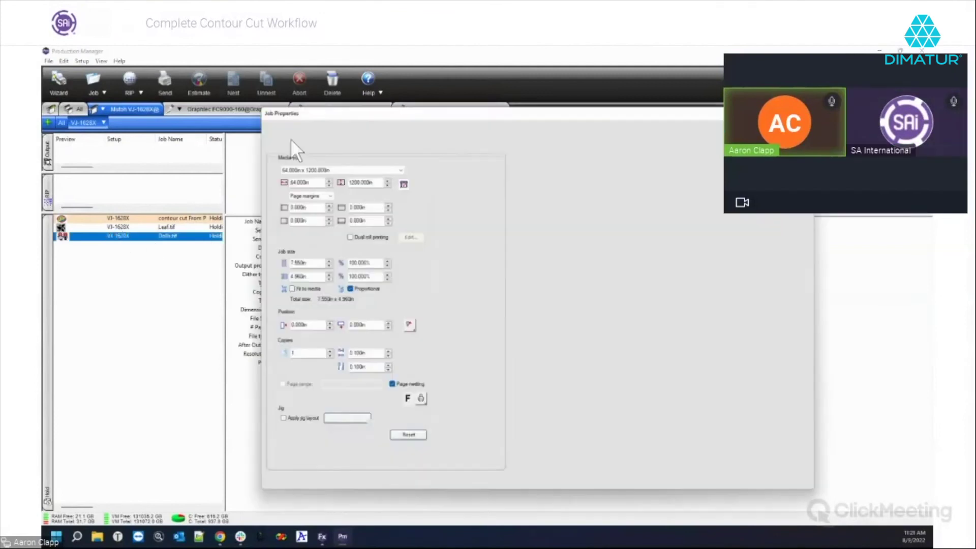
{"action": "left_click", "coordinate": [479, 145]}
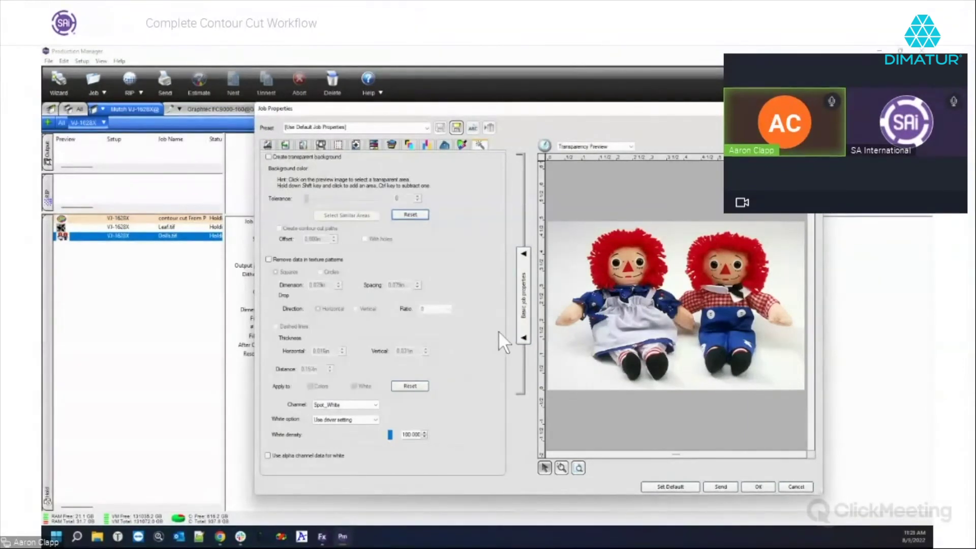
{"action": "left_click", "coordinate": [269, 157]}
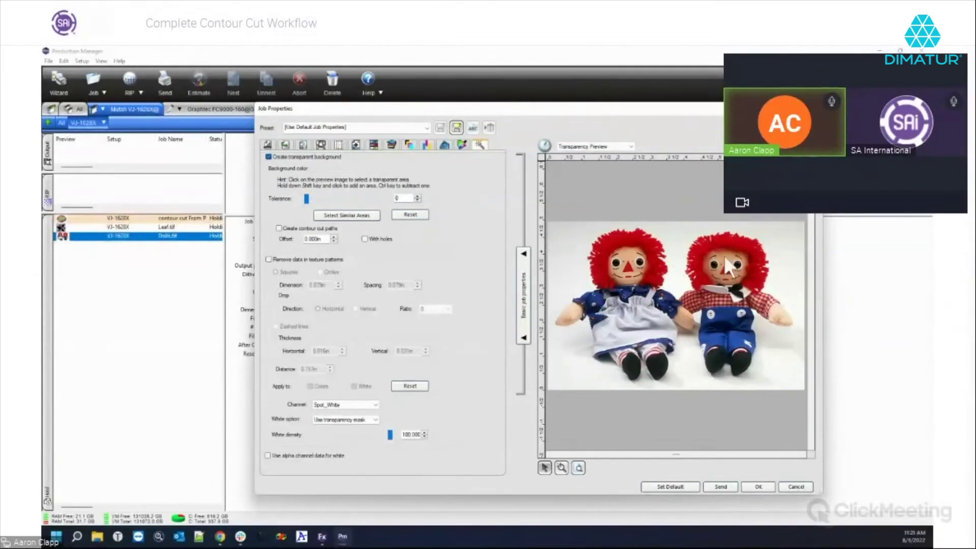
{"action": "left_click", "coordinate": [778, 384]}
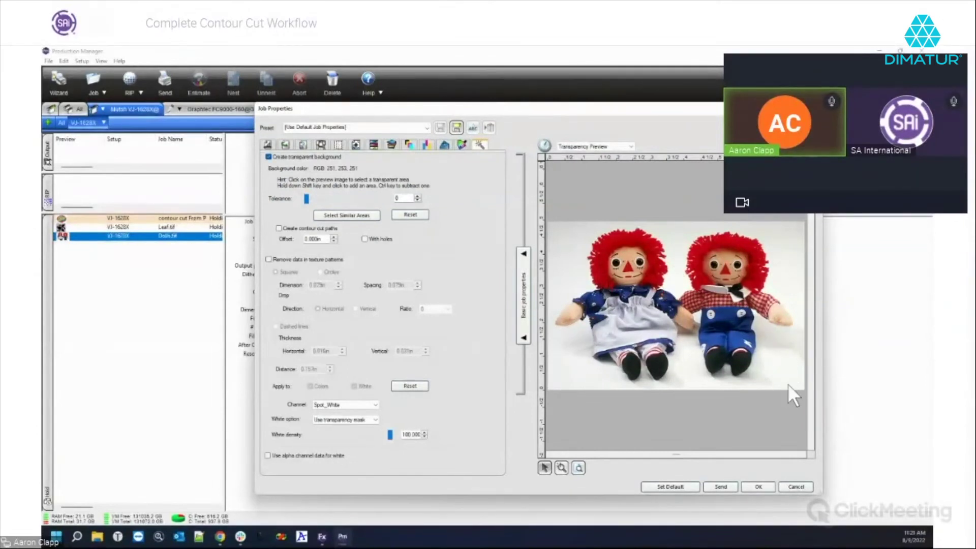
{"action": "left_click", "coordinate": [777, 363]}
Try background tolerances between 0 and 100 for Dolls.tif, settle on 39, and accept the job properties
{"action": "mouse_move", "coordinate": [307, 198]}
{"action": "left_mouse_down"}
{"action": "mouse_move", "coordinate": [330, 196]}
{"action": "mouse_move", "coordinate": [315, 200]}
{"action": "left_mouse_up"}
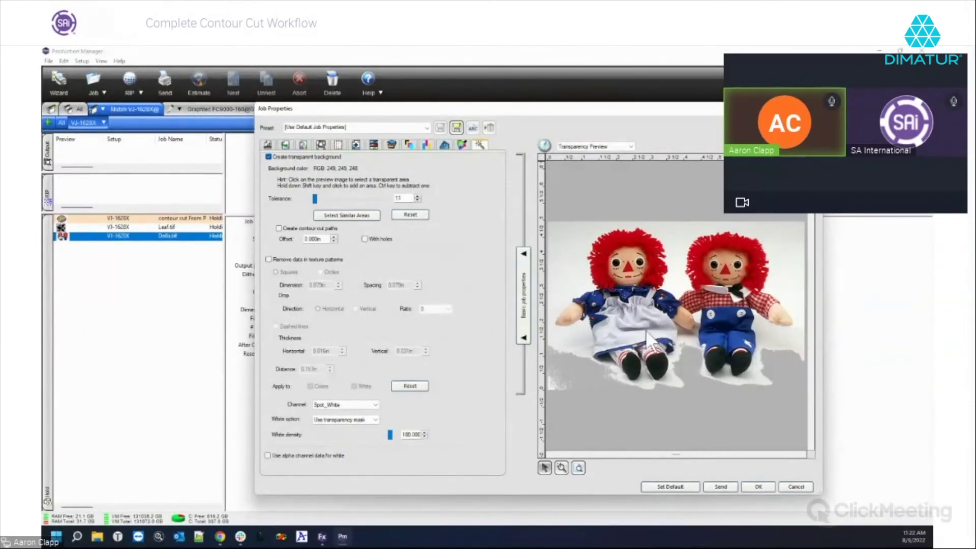
{"action": "left_click_drag", "start_coordinate": [315, 199], "coordinate": [317, 196]}
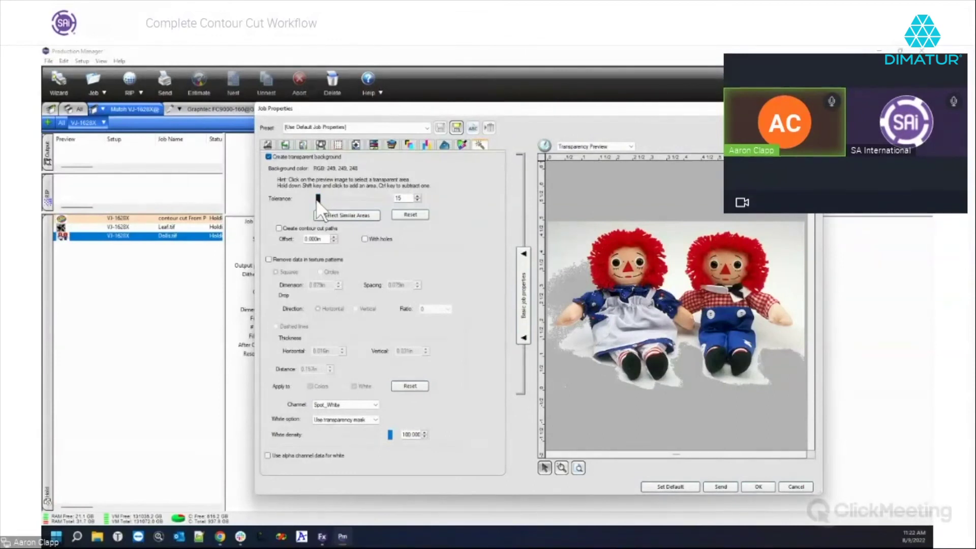
{"action": "left_click_drag", "start_coordinate": [317, 199], "coordinate": [401, 215]}
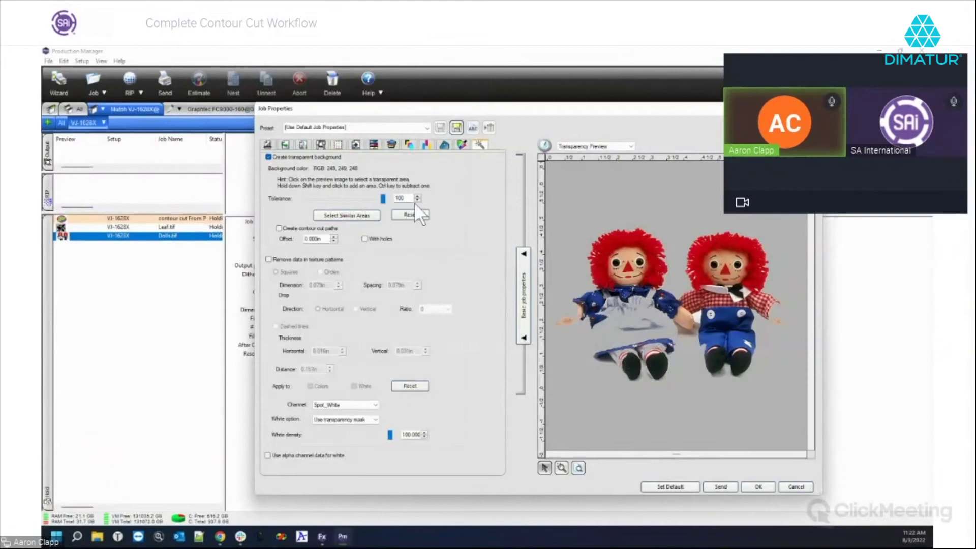
{"action": "left_click_drag", "start_coordinate": [384, 198], "coordinate": [315, 204]}
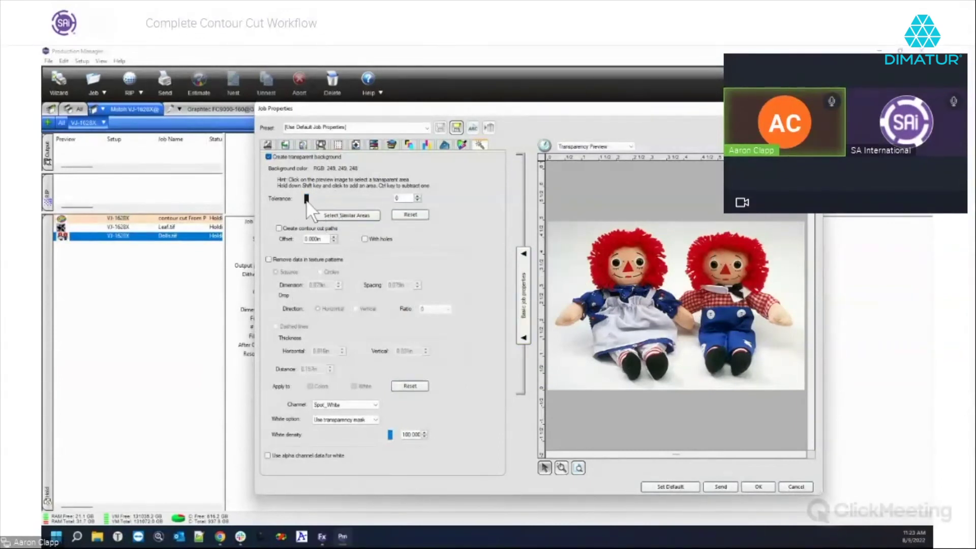
{"action": "mouse_move", "coordinate": [312, 199]}
{"action": "left_mouse_down"}
{"action": "mouse_move", "coordinate": [333, 201]}
{"action": "mouse_move", "coordinate": [313, 207]}
{"action": "mouse_move", "coordinate": [319, 201]}
{"action": "left_mouse_up"}
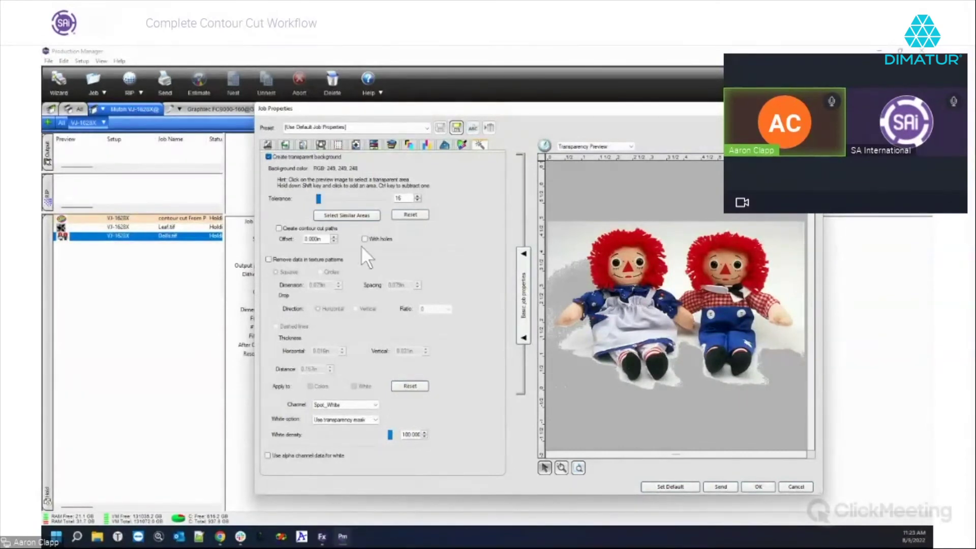
{"action": "left_click_drag", "start_coordinate": [317, 199], "coordinate": [337, 206]}
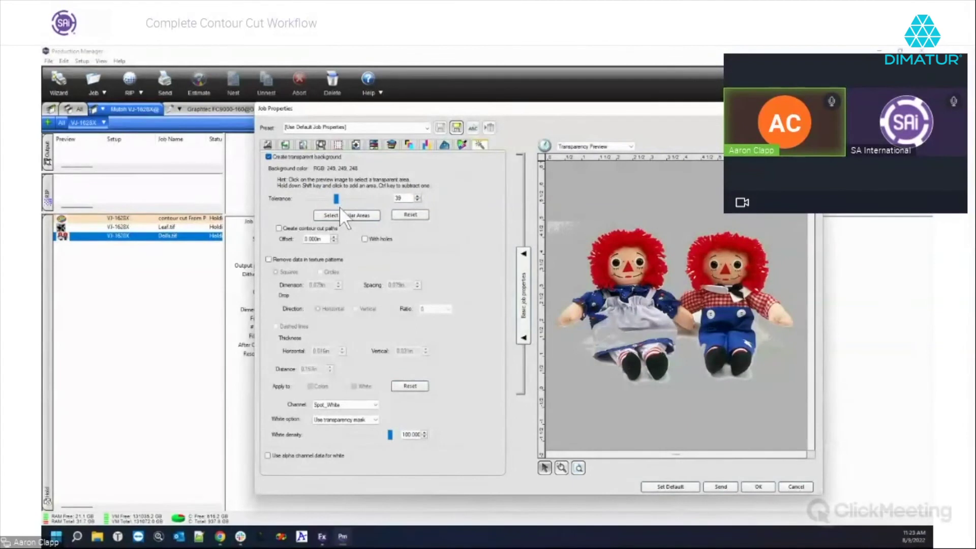
{"action": "left_click", "coordinate": [341, 215]}
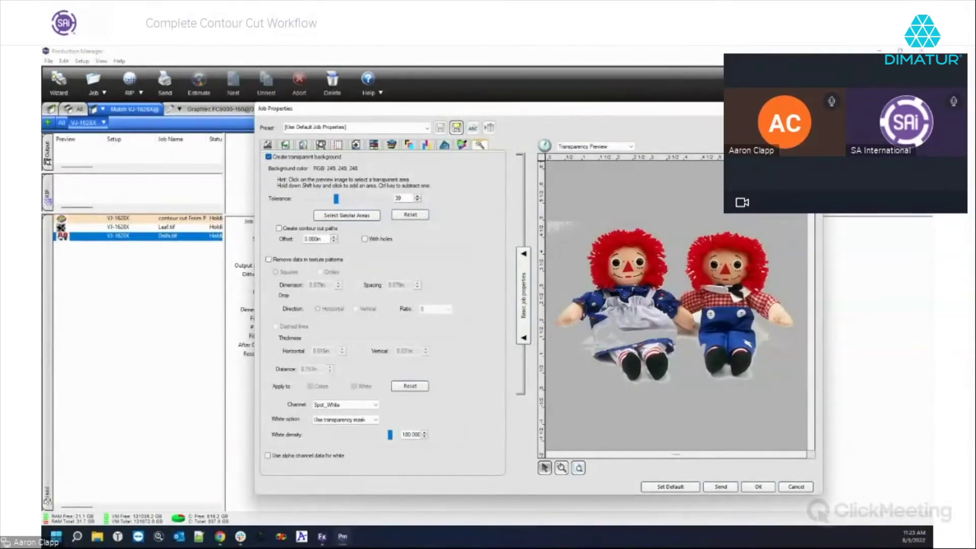
{"action": "key", "text": "Return"}
Switch to FlexiSIGN & PRINT and move the leaf with its cut line to the page's upper edge, at about X 13.5, Y 22.6 in
{"action": "key", "text": "alt+Tab"}
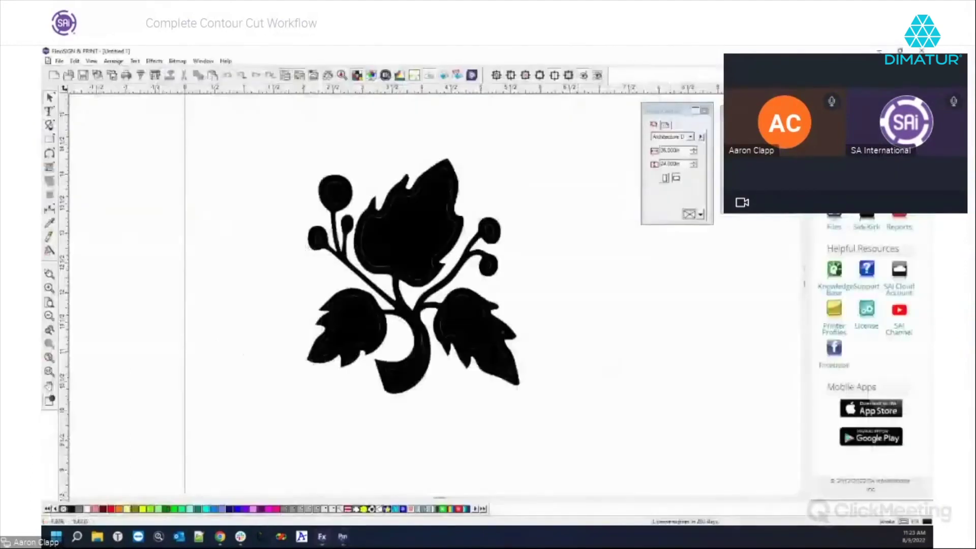
{"action": "scroll", "coordinate": [432, 376], "scroll_direction": "down", "scroll_amount": 1}
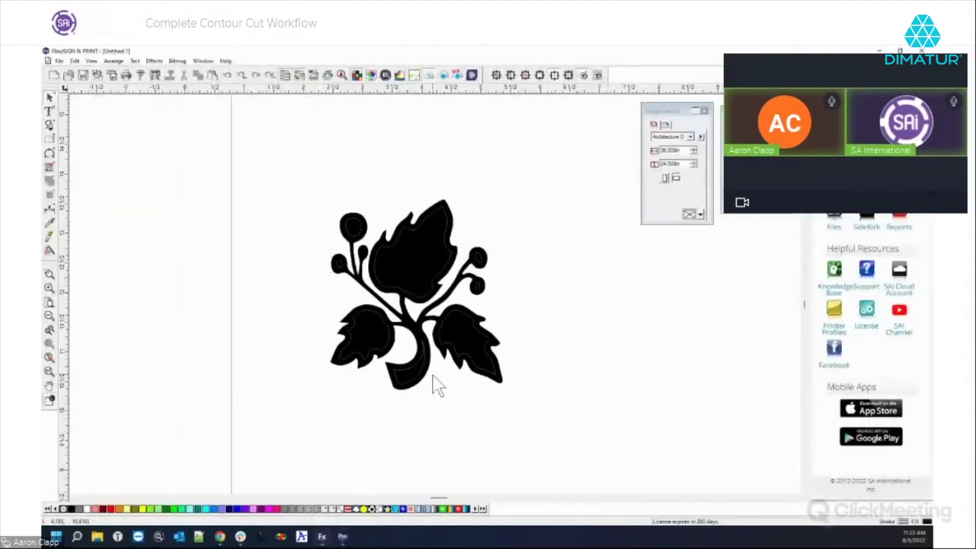
{"action": "scroll", "coordinate": [438, 388], "scroll_direction": "down", "scroll_amount": 3}
{"action": "left_click_drag", "start_coordinate": [410, 328], "coordinate": [574, 161]}
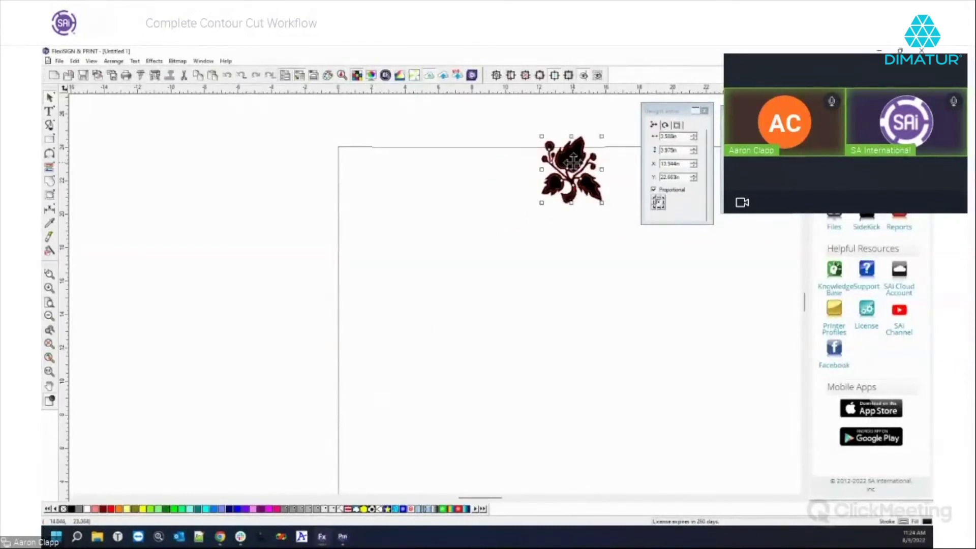
{"action": "left_click", "coordinate": [565, 262]}
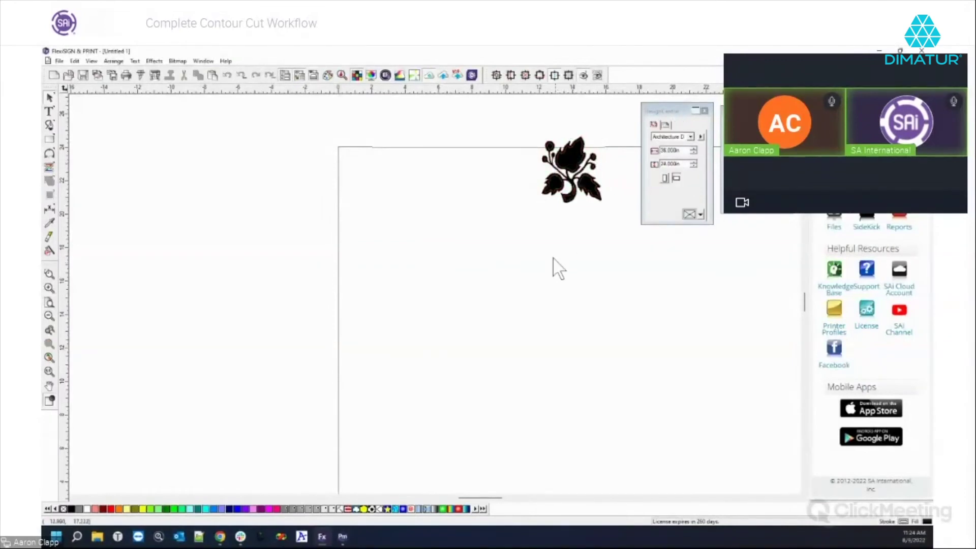
Draw a filled circle with a radius of about 4.3 in on the page, below and left of the leaf, and leave the tool
{"action": "left_click", "coordinate": [50, 138]}
{"action": "left_click", "coordinate": [98, 143]}
{"action": "left_click_drag", "start_coordinate": [448, 298], "coordinate": [504, 345]}
{"action": "right_click", "coordinate": [566, 352]}
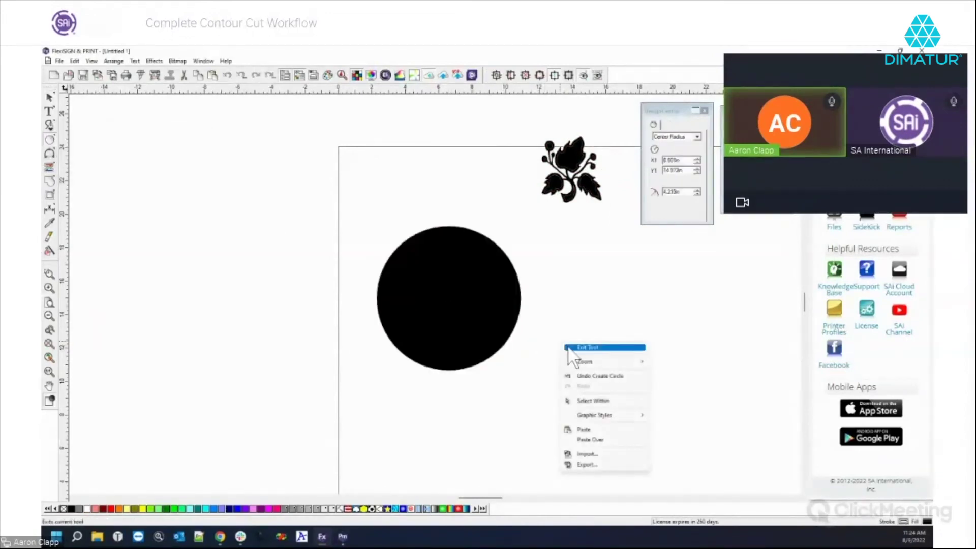
{"action": "left_click", "coordinate": [572, 345]}
Convert the filled circle into a contour cut line and delete it
{"action": "left_click", "coordinate": [115, 61]}
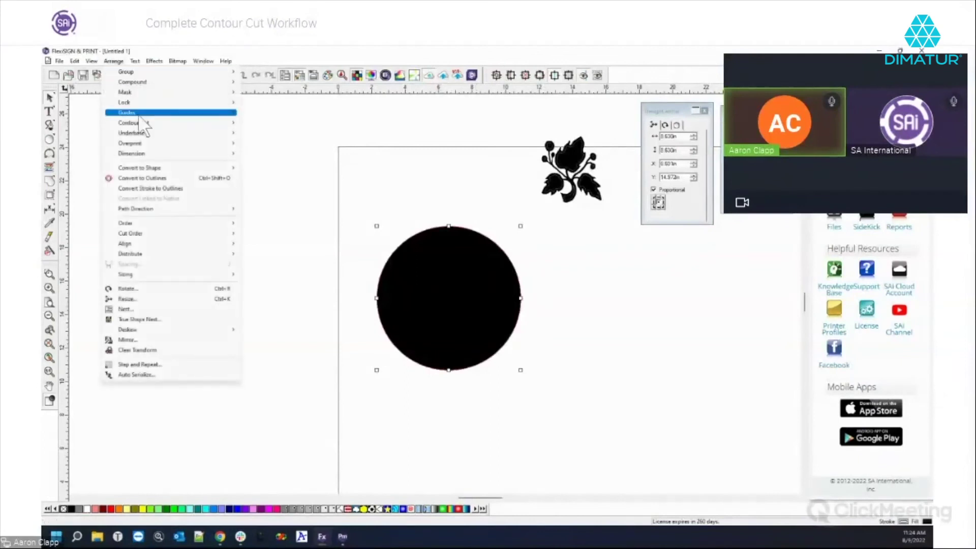
{"action": "mouse_move", "coordinate": [147, 122]}
{"action": "left_click", "coordinate": [263, 124]}
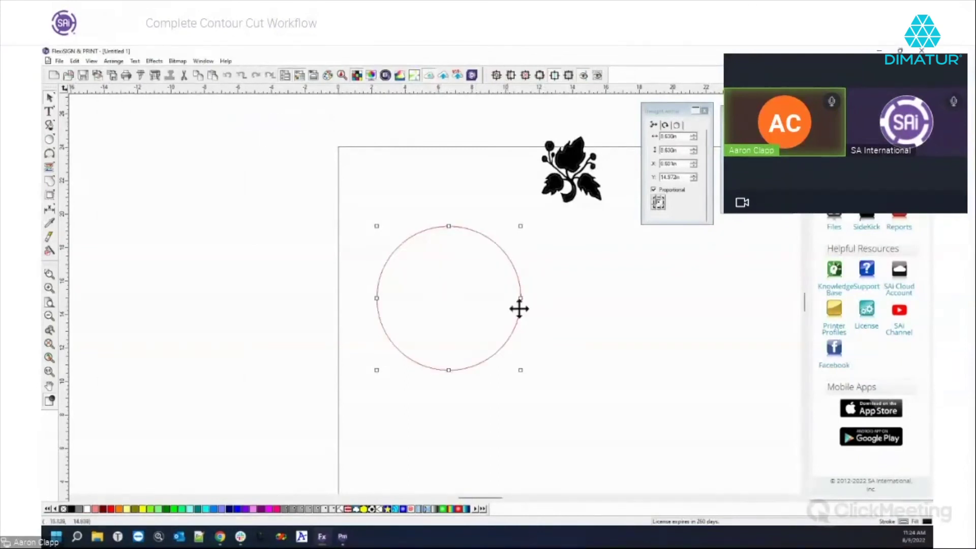
{"action": "right_click", "coordinate": [571, 323]}
{"action": "left_click", "coordinate": [549, 327]}
{"action": "left_click", "coordinate": [519, 293]}
{"action": "key", "text": "Delete"}
Draw a closed filled path about 9.6 by 10.3 in below the leaf, with straight upper edges and a wavy lower edge
{"action": "left_click", "coordinate": [49, 125]}
{"action": "left_click", "coordinate": [407, 294]}
{"action": "left_click", "coordinate": [499, 268]}
{"action": "left_click", "coordinate": [563, 316]}
{"action": "left_click", "coordinate": [563, 363]}
{"action": "left_click", "coordinate": [524, 411]}
{"action": "left_click_drag", "start_coordinate": [469, 393], "coordinate": [426, 447]}
{"action": "left_click_drag", "start_coordinate": [404, 407], "coordinate": [384, 364]}
{"action": "left_click", "coordinate": [407, 295]}
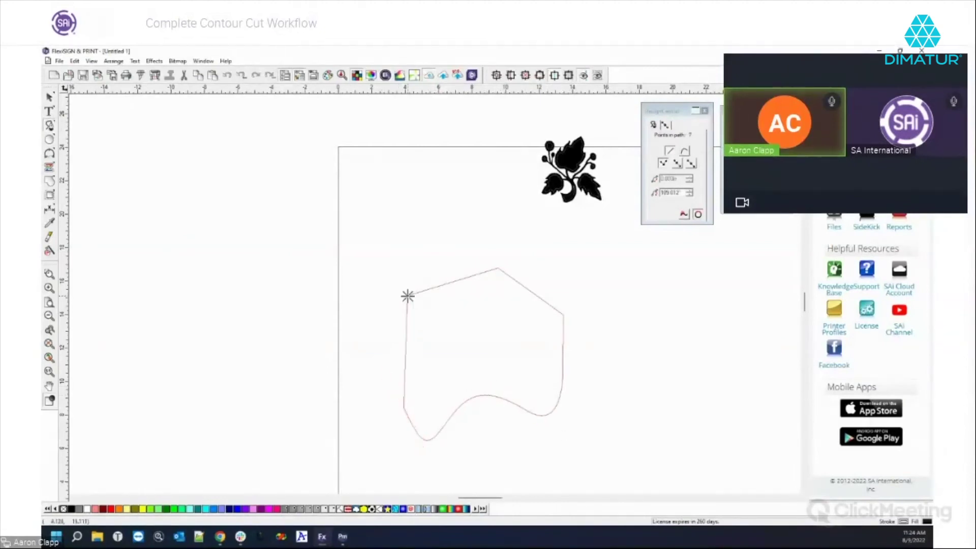
{"action": "right_click", "coordinate": [428, 274]}
{"action": "left_click", "coordinate": [440, 277]}
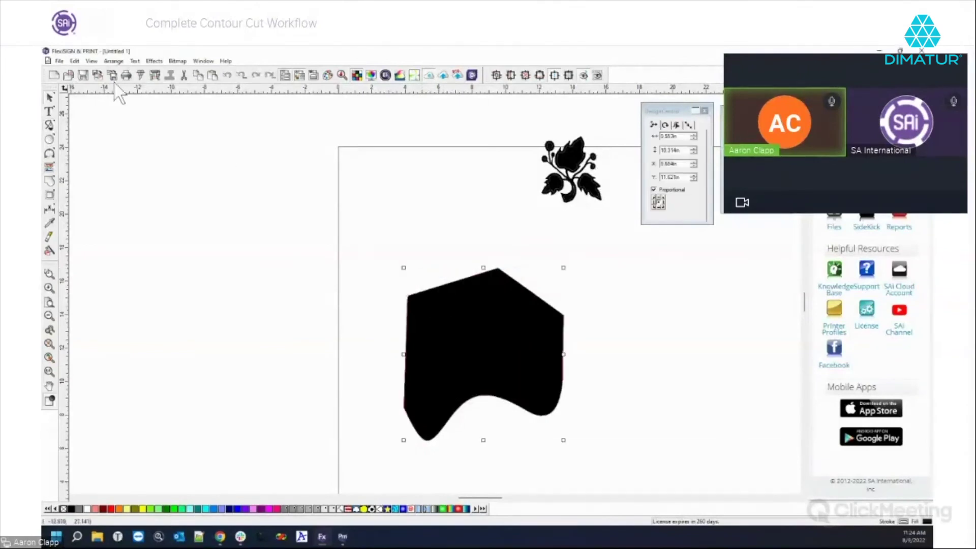
Convert the wavy-bottomed shape into a contour cut line and delete it
{"action": "left_click", "coordinate": [111, 60]}
{"action": "mouse_move", "coordinate": [147, 123]}
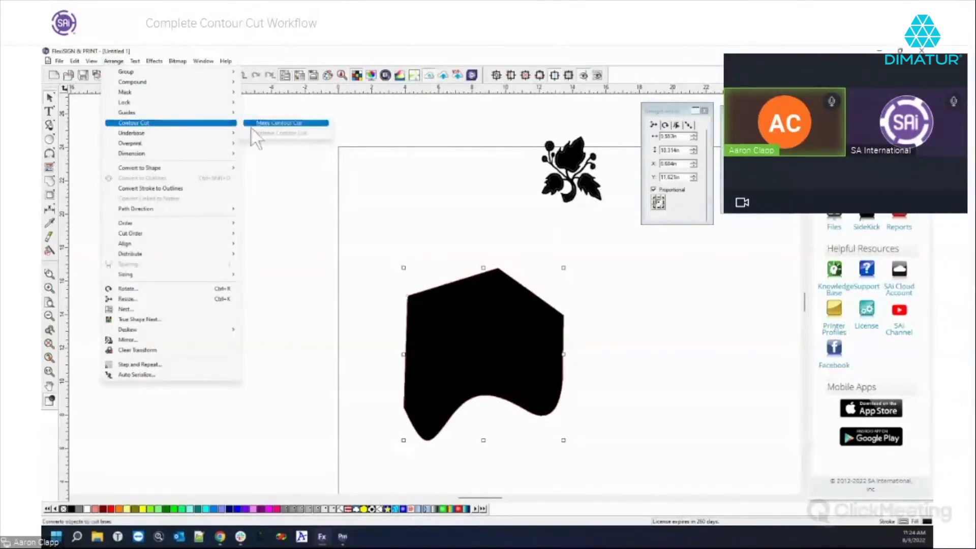
{"action": "left_click", "coordinate": [278, 125]}
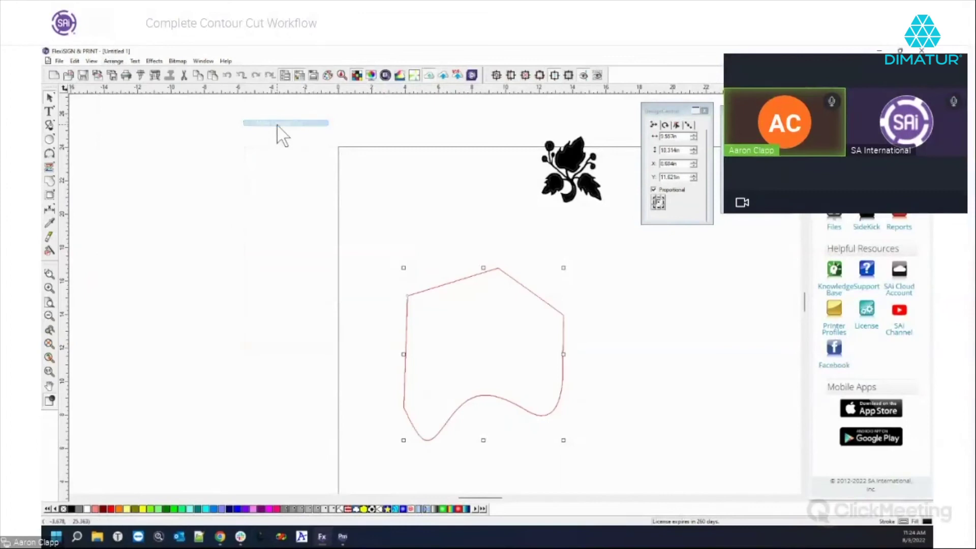
{"action": "left_click", "coordinate": [443, 286]}
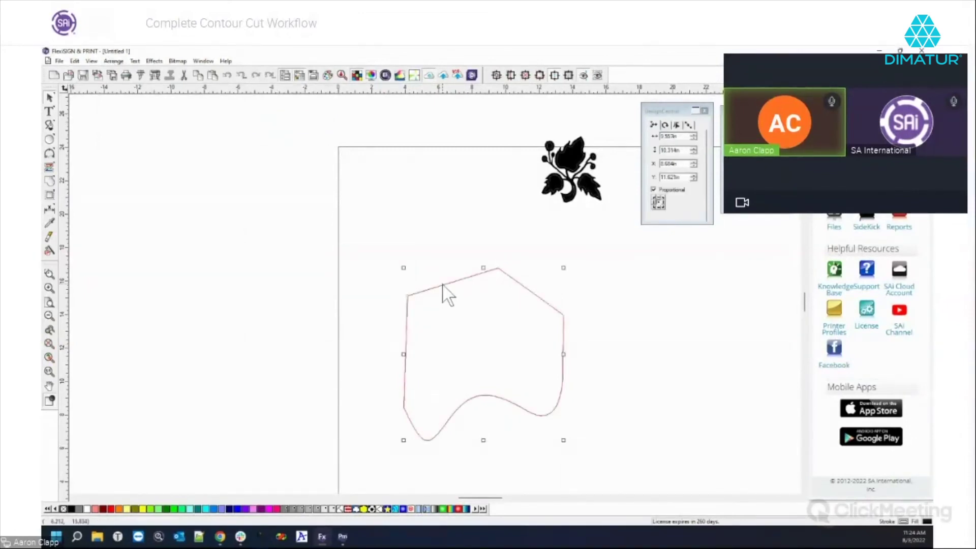
{"action": "key", "text": "Delete"}
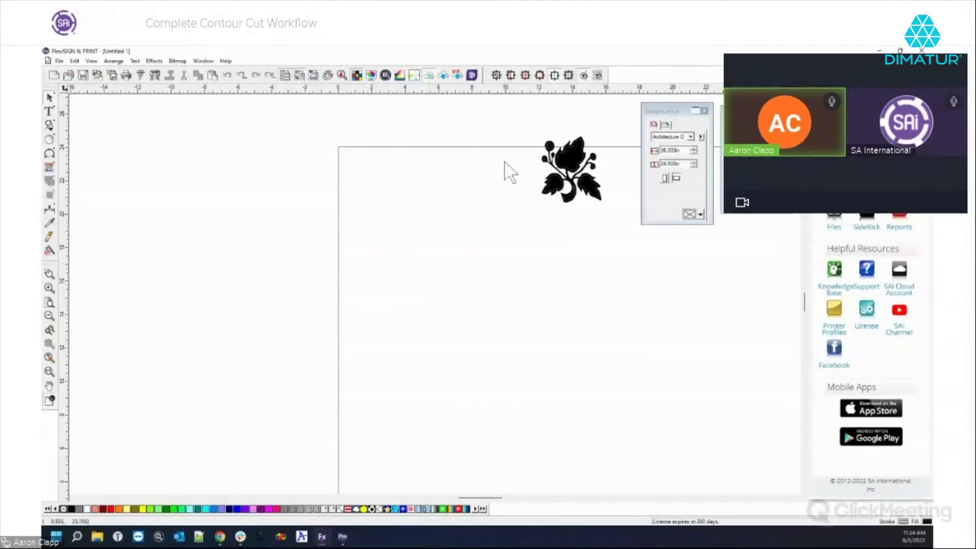
Move the leaf with its cut line to about X 10.5, Y 18.7 in and separate the contour cut from the artwork
{"action": "left_click_drag", "start_coordinate": [570, 163], "coordinate": [515, 229]}
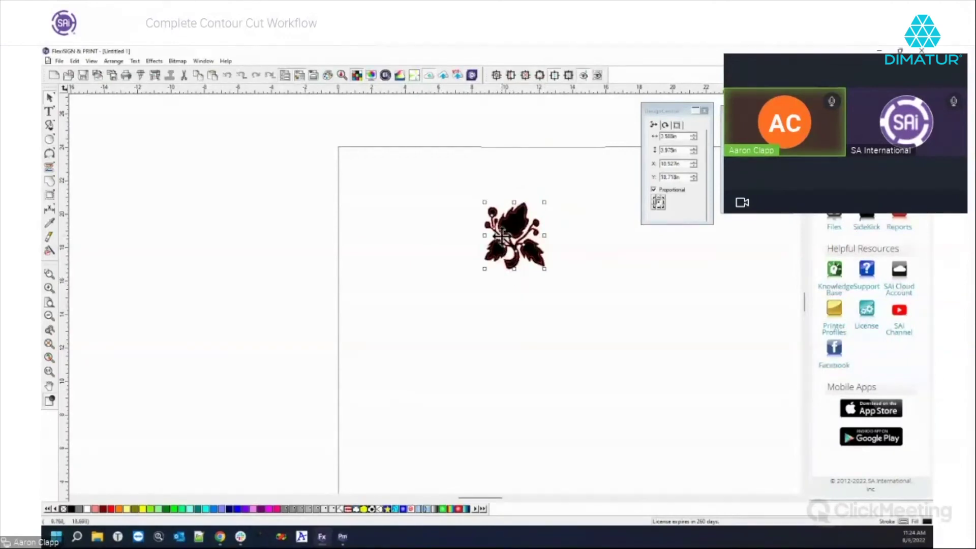
{"action": "scroll", "coordinate": [529, 274], "scroll_direction": "up", "scroll_amount": 3}
{"action": "scroll", "coordinate": [508, 428], "scroll_direction": "up", "scroll_amount": 1}
{"action": "scroll", "coordinate": [509, 418], "scroll_direction": "up", "scroll_amount": 2}
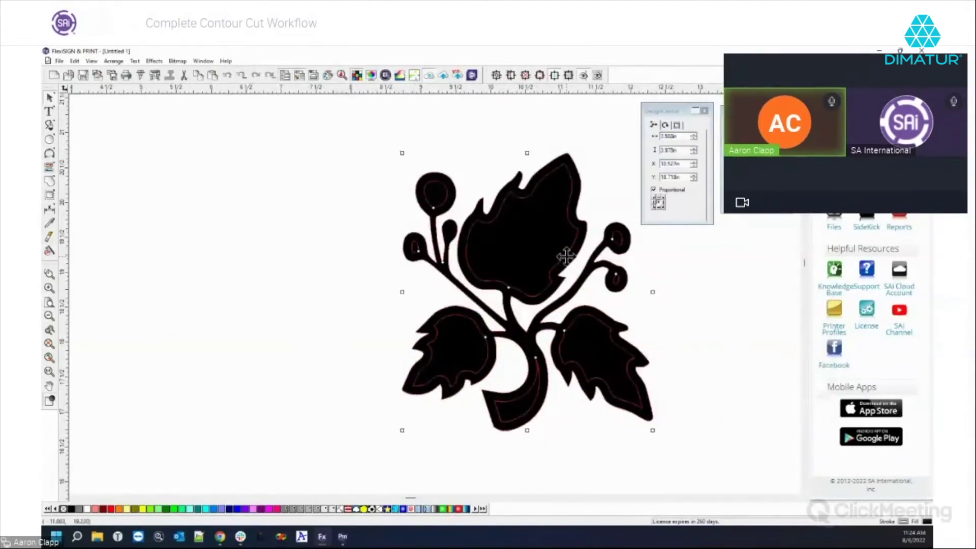
{"action": "right_click", "coordinate": [564, 255]}
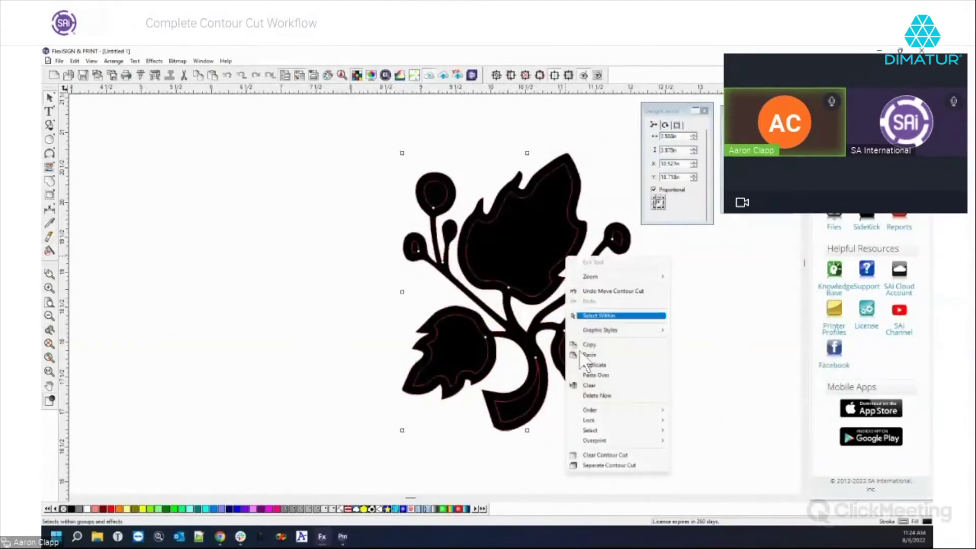
{"action": "left_click", "coordinate": [594, 455]}
{"action": "right_click", "coordinate": [593, 389]}
{"action": "left_click", "coordinate": [604, 377]}
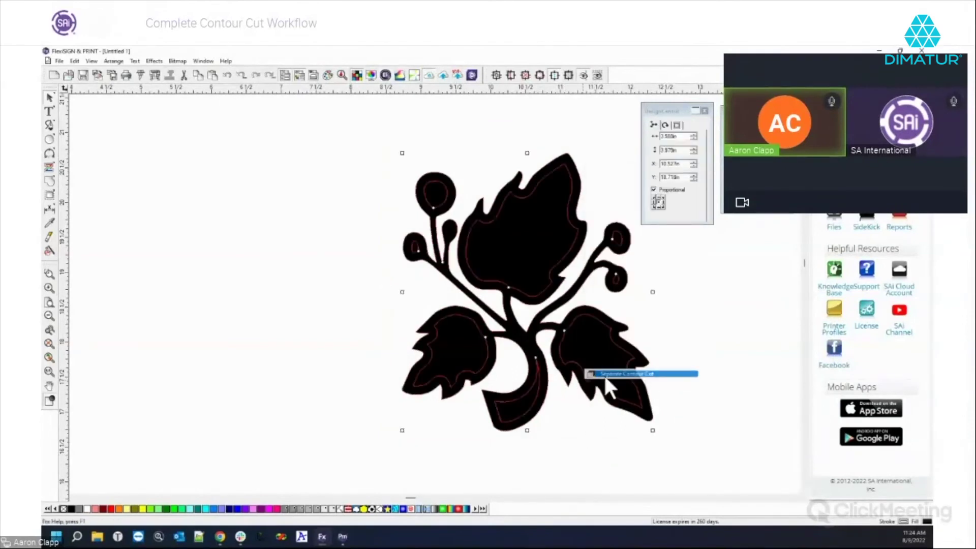
Edit the points of the largest leaf's separated cut line, reshaping its lower-left edge and deleting selected points, and leave the tool
{"action": "left_click", "coordinate": [338, 362]}
{"action": "left_click", "coordinate": [435, 319]}
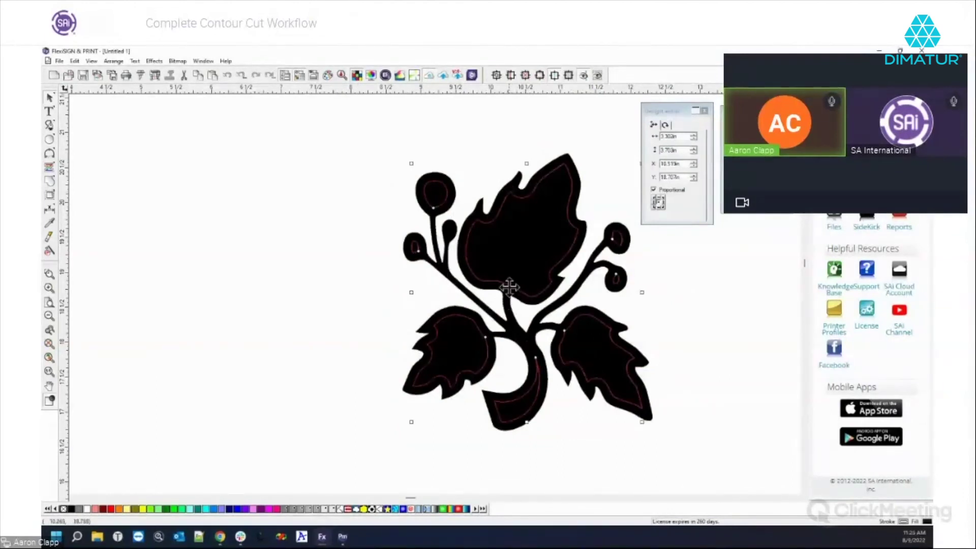
{"action": "scroll", "coordinate": [516, 308], "scroll_direction": "up", "scroll_amount": 3}
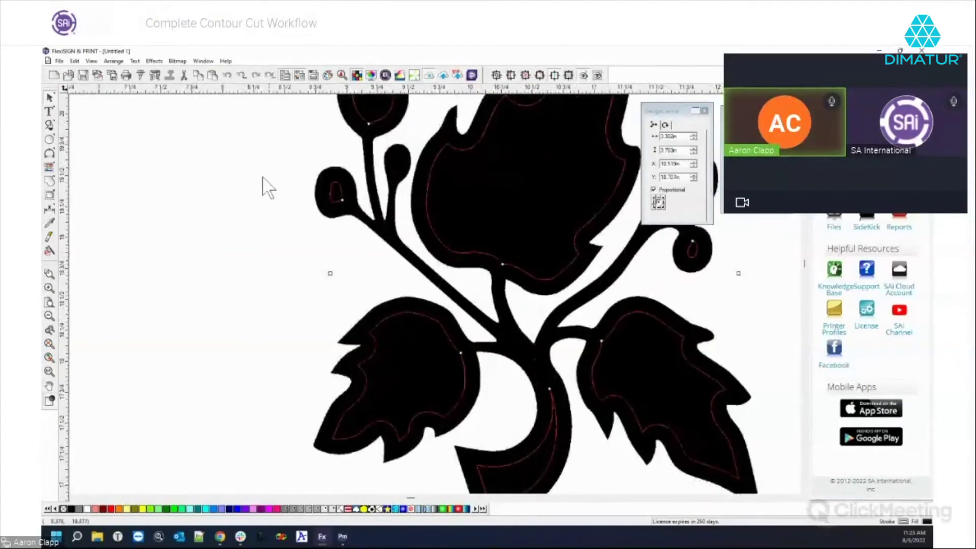
{"action": "left_click", "coordinate": [48, 157]}
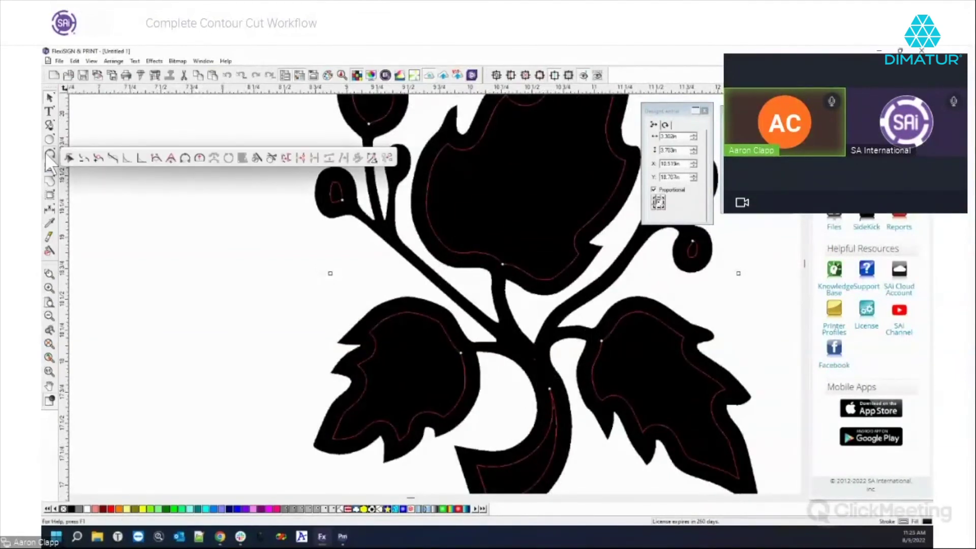
{"action": "left_click", "coordinate": [74, 163]}
{"action": "left_click", "coordinate": [500, 264]}
{"action": "left_click", "coordinate": [480, 266]}
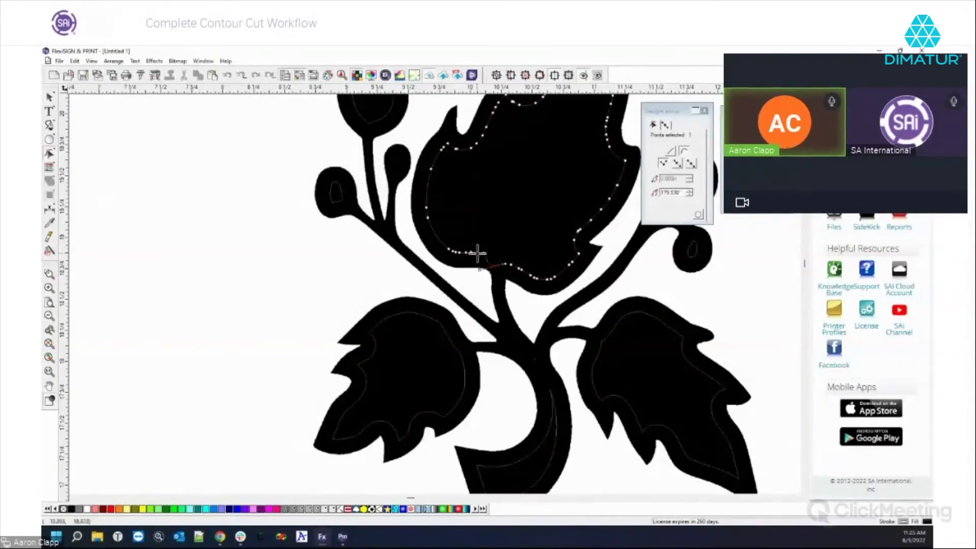
{"action": "left_click", "coordinate": [459, 251]}
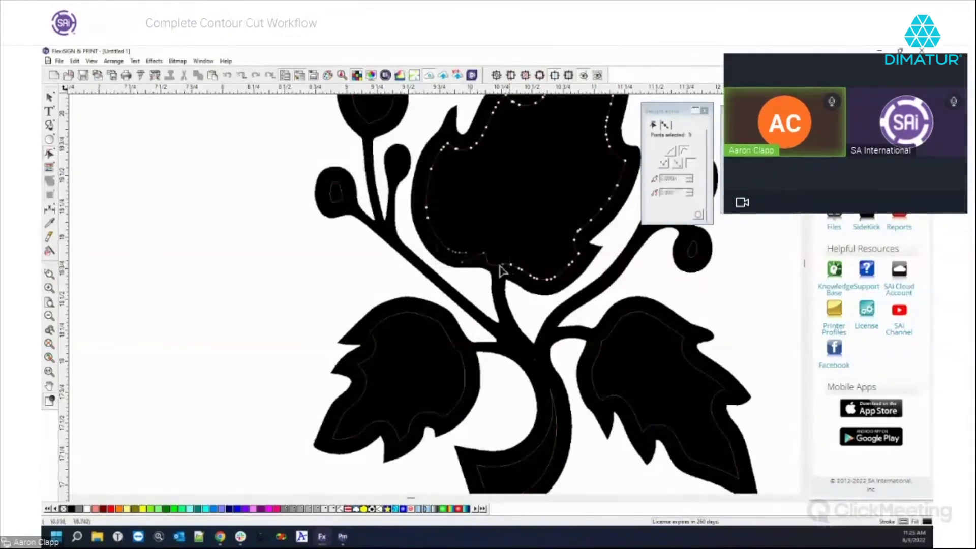
{"action": "left_click_drag", "start_coordinate": [453, 267], "coordinate": [405, 220]}
{"action": "key", "text": "Delete"}
{"action": "scroll", "coordinate": [461, 257], "scroll_direction": "down", "scroll_amount": 5}
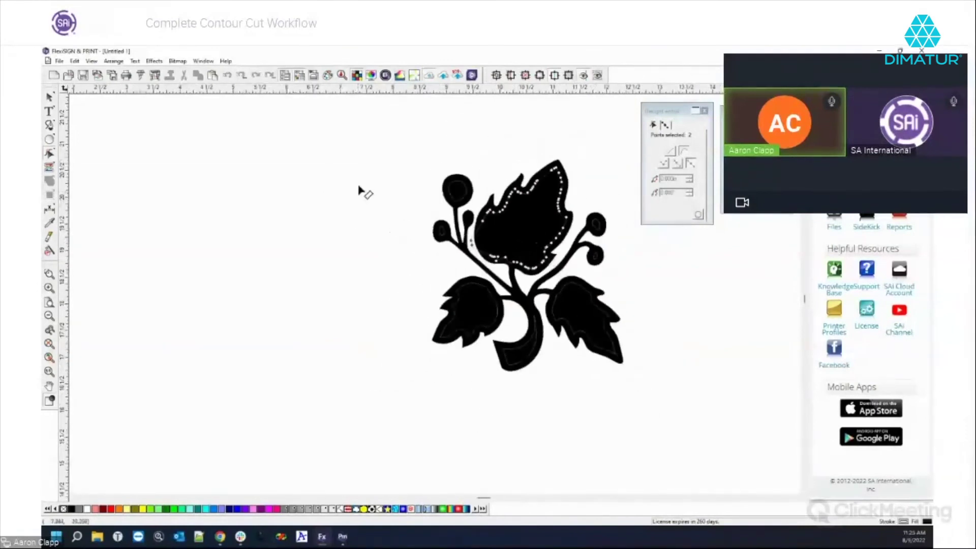
{"action": "right_click", "coordinate": [371, 163]}
{"action": "left_click", "coordinate": [389, 165]}
{"action": "key", "text": "ctrl+a"}
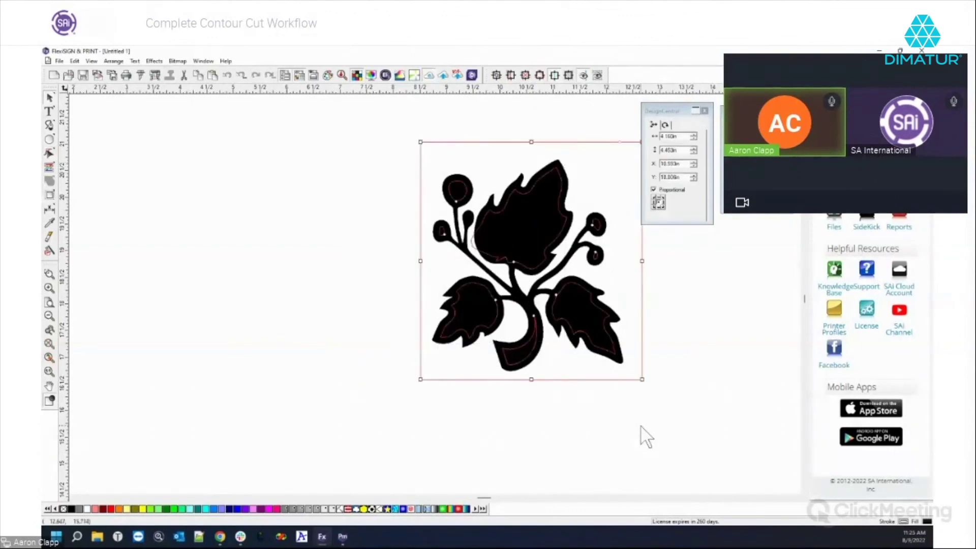
Draw a closed freeform swan-like shape about 3.9 by 4.3 in beside the leaf, on its left
{"action": "left_click", "coordinate": [49, 125]}
{"action": "left_click", "coordinate": [88, 131]}
{"action": "mouse_move", "coordinate": [277, 197]}
{"action": "left_mouse_down"}
{"action": "mouse_move", "coordinate": [278, 334]}
{"action": "mouse_move", "coordinate": [400, 271]}
{"action": "mouse_move", "coordinate": [351, 210]}
{"action": "mouse_move", "coordinate": [295, 251]}
{"action": "mouse_move", "coordinate": [385, 123]}
{"action": "mouse_move", "coordinate": [271, 147]}
{"action": "mouse_move", "coordinate": [305, 172]}
{"action": "mouse_move", "coordinate": [246, 177]}
{"action": "mouse_move", "coordinate": [279, 196]}
{"action": "left_mouse_up"}
{"action": "right_click", "coordinate": [294, 189]}
{"action": "left_click", "coordinate": [305, 198]}
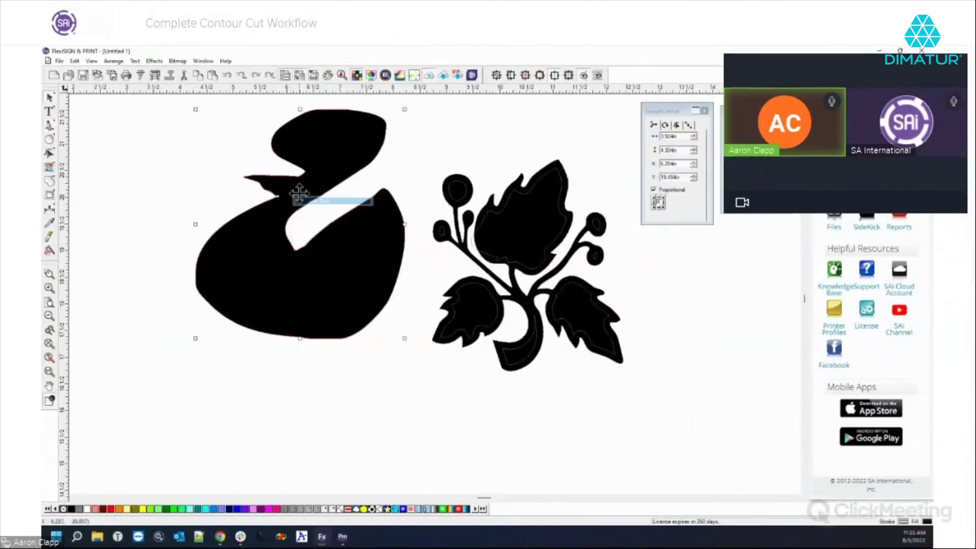
Convert the swan-like shape into a contour cut line and delete it
{"action": "left_click", "coordinate": [122, 61]}
{"action": "mouse_move", "coordinate": [209, 124]}
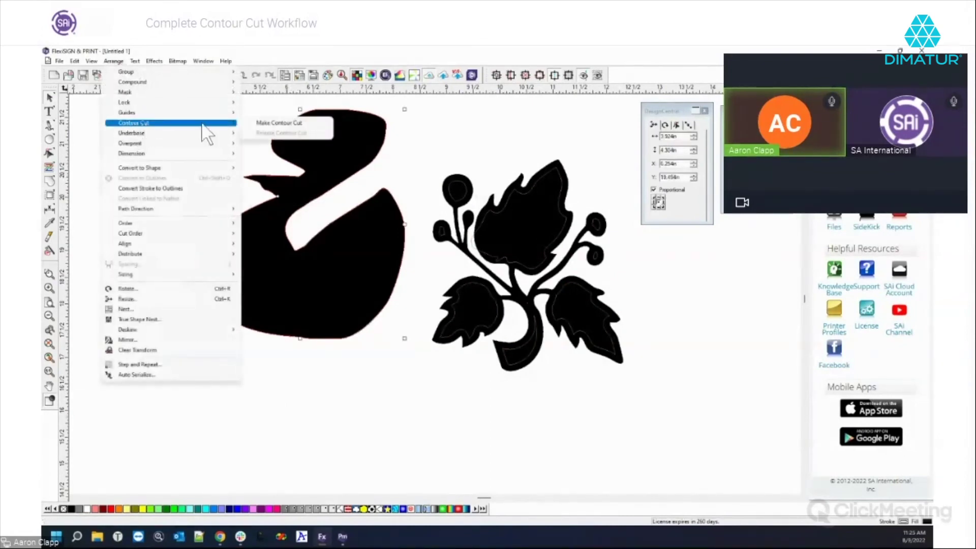
{"action": "left_click", "coordinate": [269, 126]}
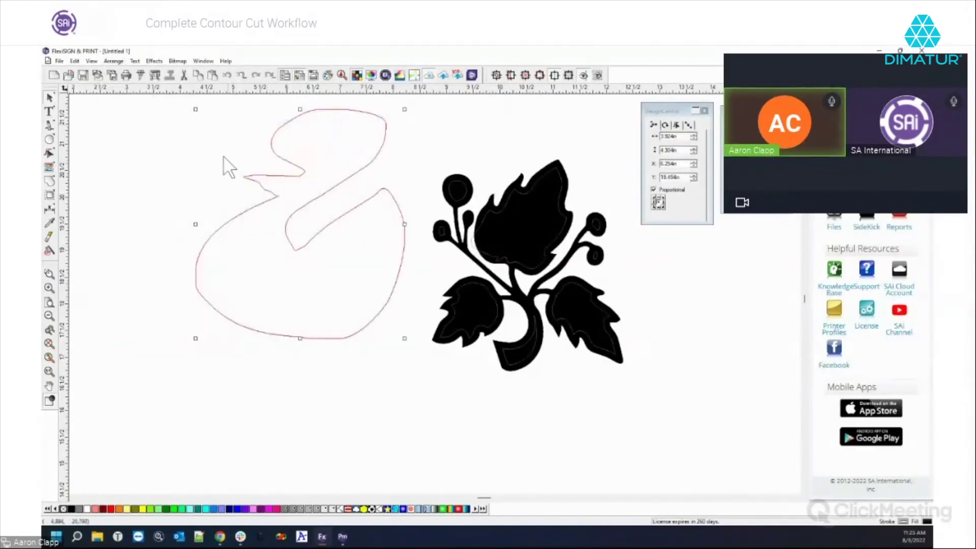
{"action": "left_click", "coordinate": [254, 170]}
{"action": "left_click", "coordinate": [257, 175]}
{"action": "key", "text": "Delete"}
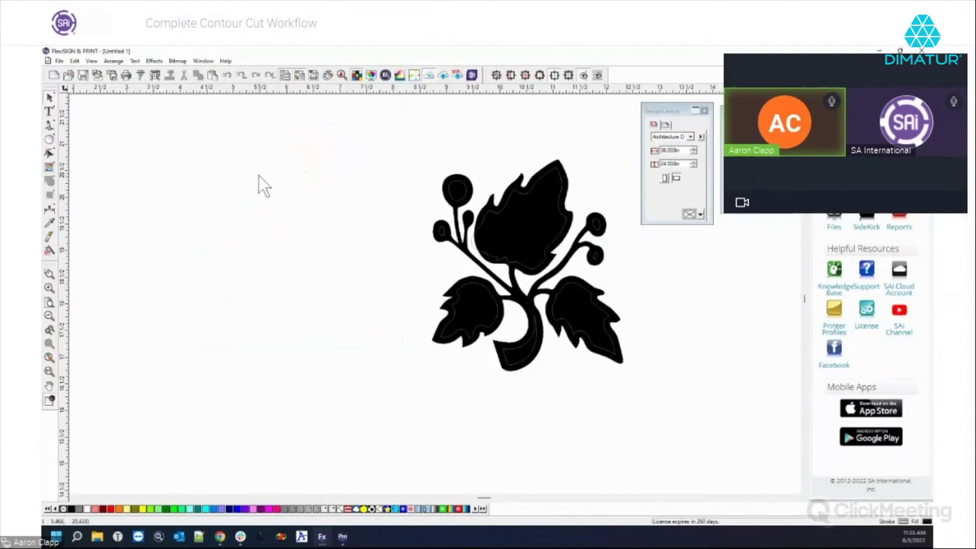
Move the leaf artwork and all its cut paths to about X 9.2, Y 18.6 in and delete them from the page
{"action": "left_click_drag", "start_coordinate": [387, 151], "coordinate": [652, 423]}
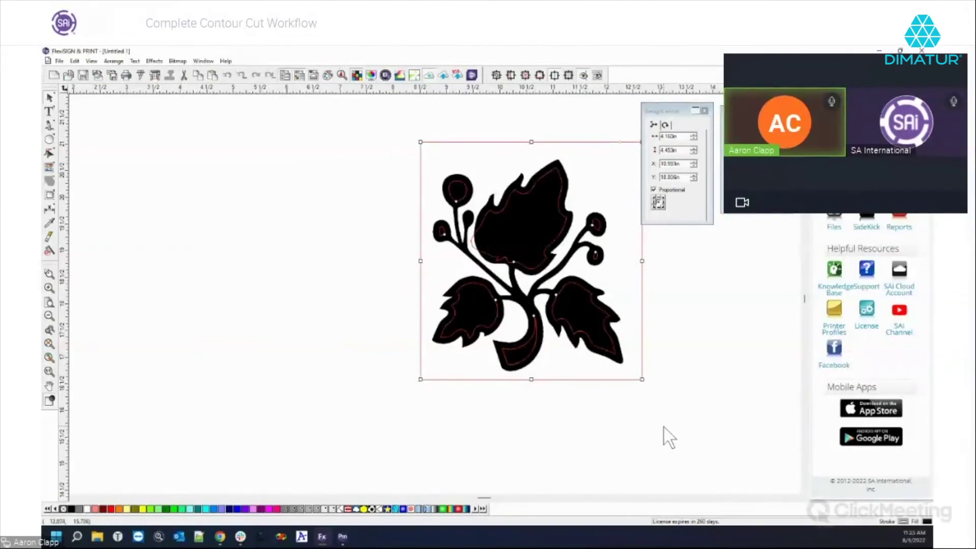
{"action": "left_click_drag", "start_coordinate": [530, 226], "coordinate": [455, 238]}
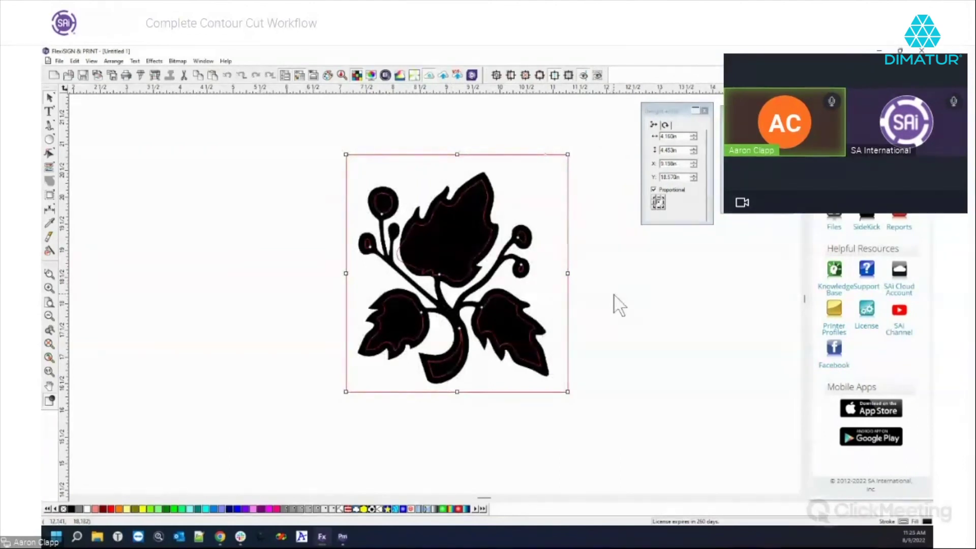
{"action": "key", "text": "Delete"}
{"action": "scroll", "coordinate": [410, 279], "scroll_direction": "down", "scroll_amount": 2}
{"action": "scroll", "coordinate": [305, 241], "scroll_direction": "down", "scroll_amount": 3}
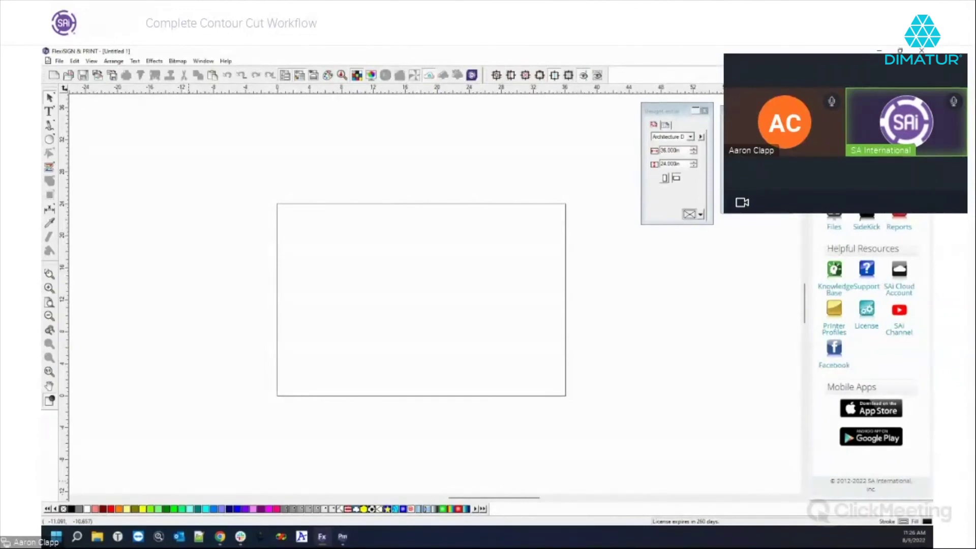
{"action": "key", "text": "super+d"}
{"action": "key", "text": "super+d"}
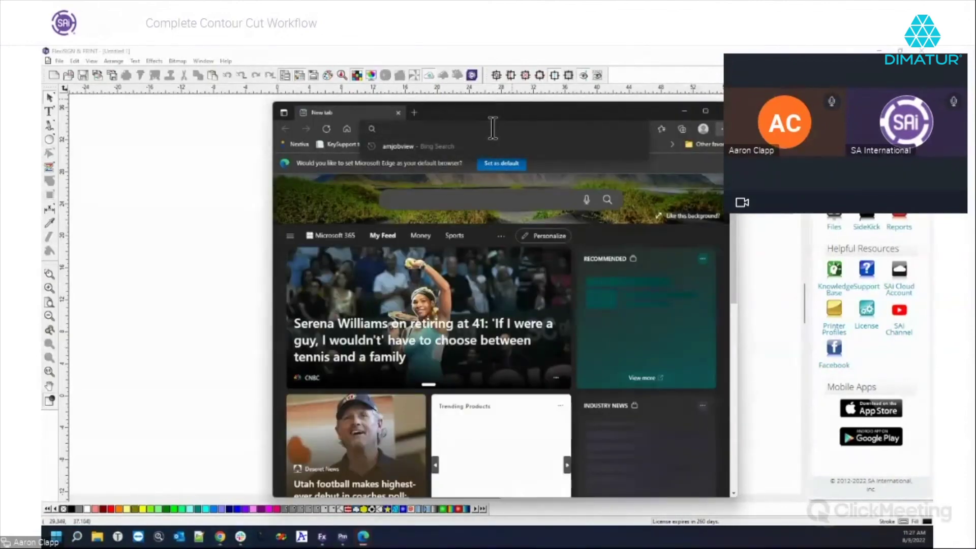
{"action": "type", "text": "www.saicloud.com"}
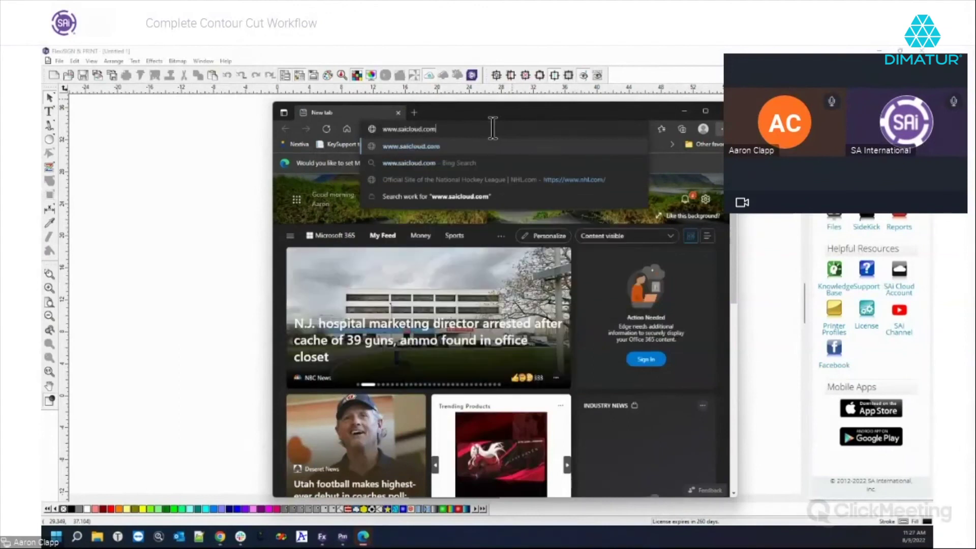
{"action": "key", "text": "Return"}
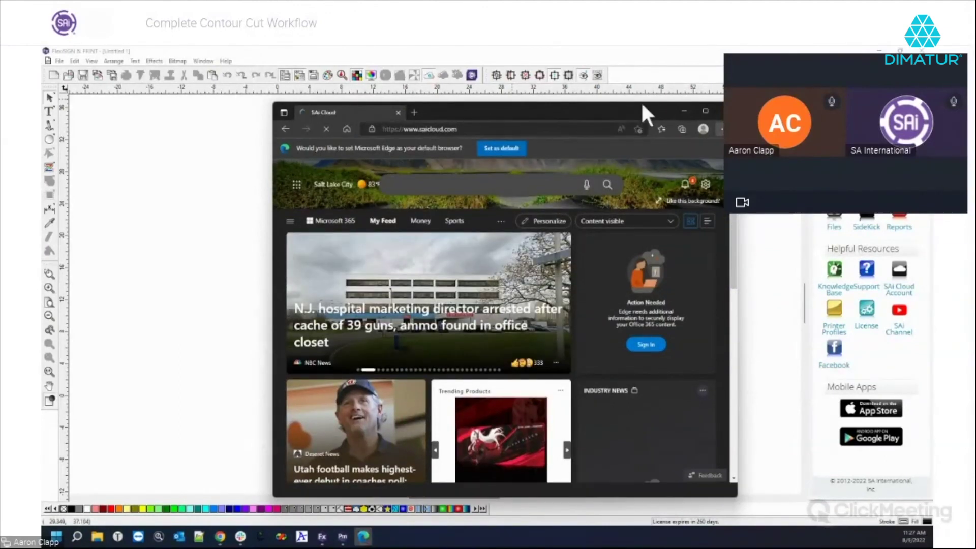
{"action": "left_click", "coordinate": [704, 109]}
{"action": "left_click", "coordinate": [624, 249]}
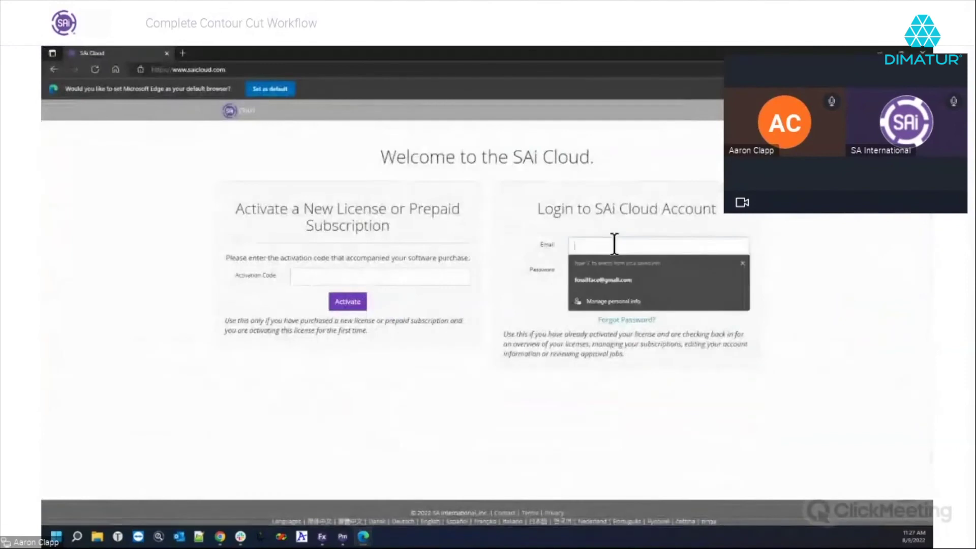
{"action": "left_click", "coordinate": [596, 171]}
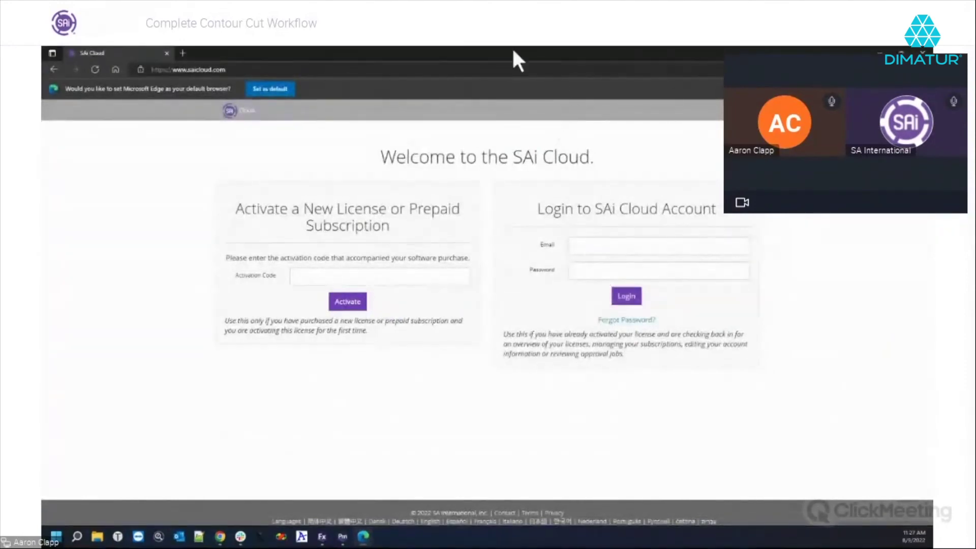
Go to the SAi Cloud software list and open the details page of the FlexiDESIGN for MacOS license
{"action": "key", "text": "alt+Tab"}
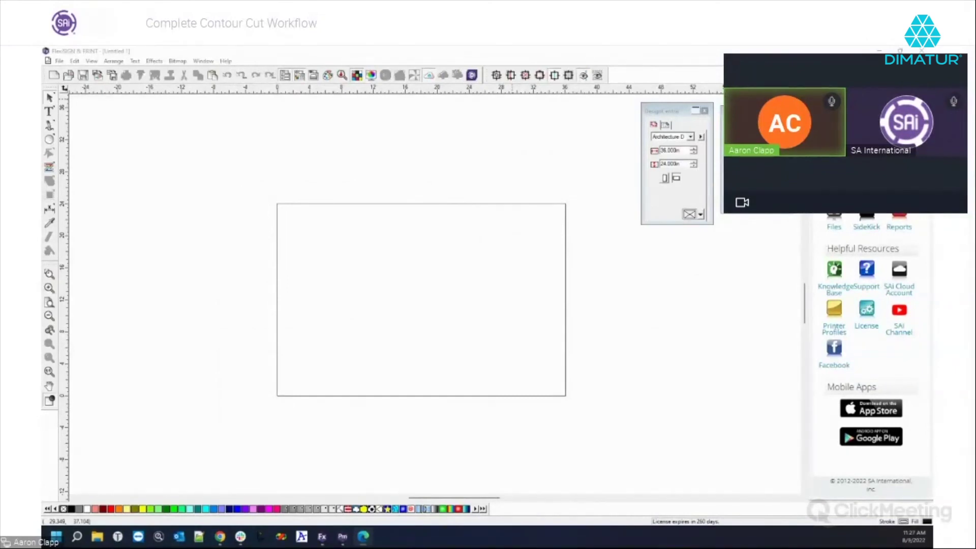
{"action": "key", "text": "alt+Tab"}
{"action": "left_click_drag", "start_coordinate": [466, 151], "coordinate": [527, 45]}
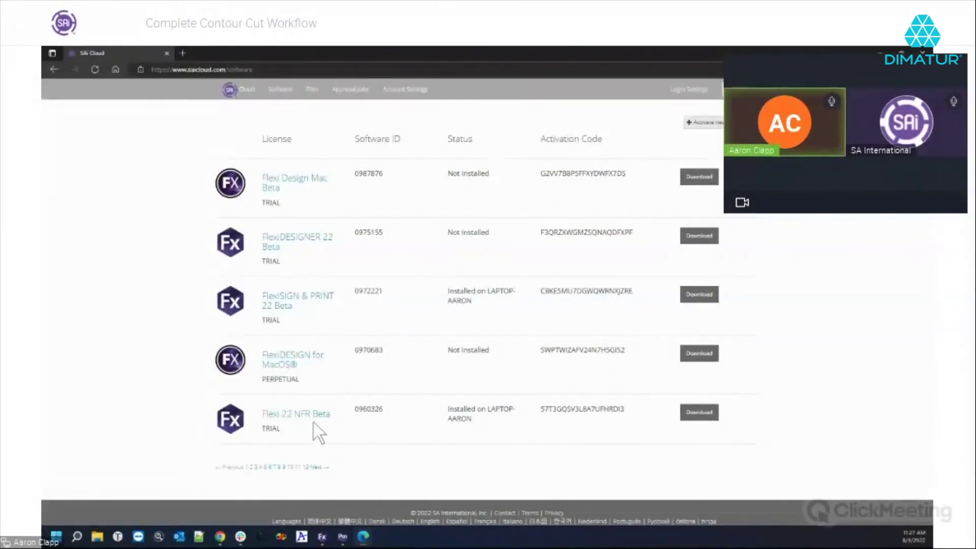
{"action": "left_click", "coordinate": [299, 364]}
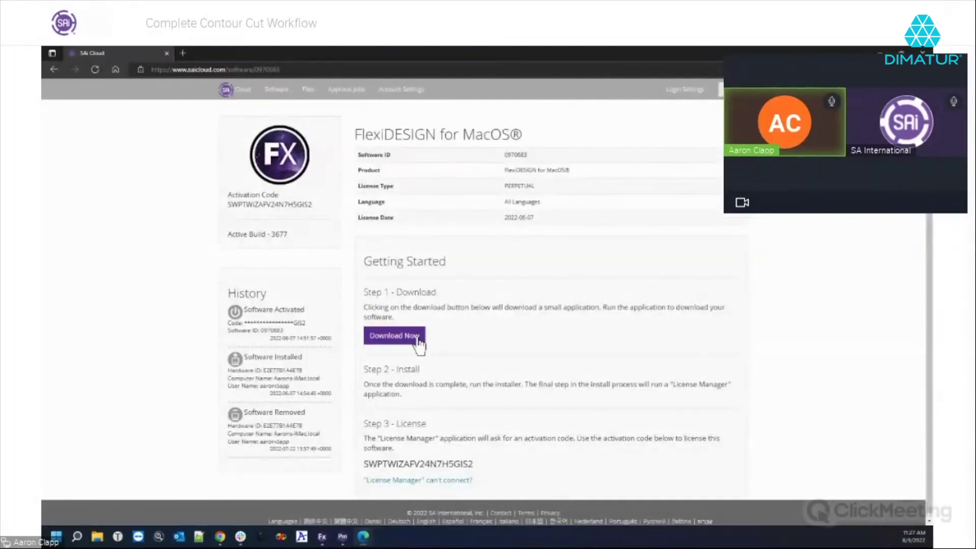
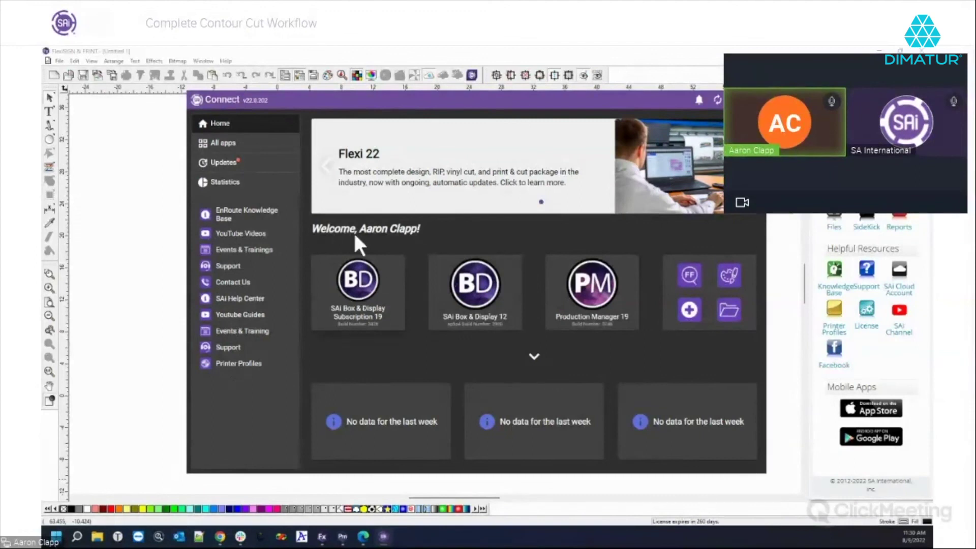
Expand the application list on the SAi Connect home page and browse the installed apps
{"action": "left_click", "coordinate": [534, 357]}
{"action": "scroll", "coordinate": [493, 299], "scroll_direction": "down", "scroll_amount": 5}
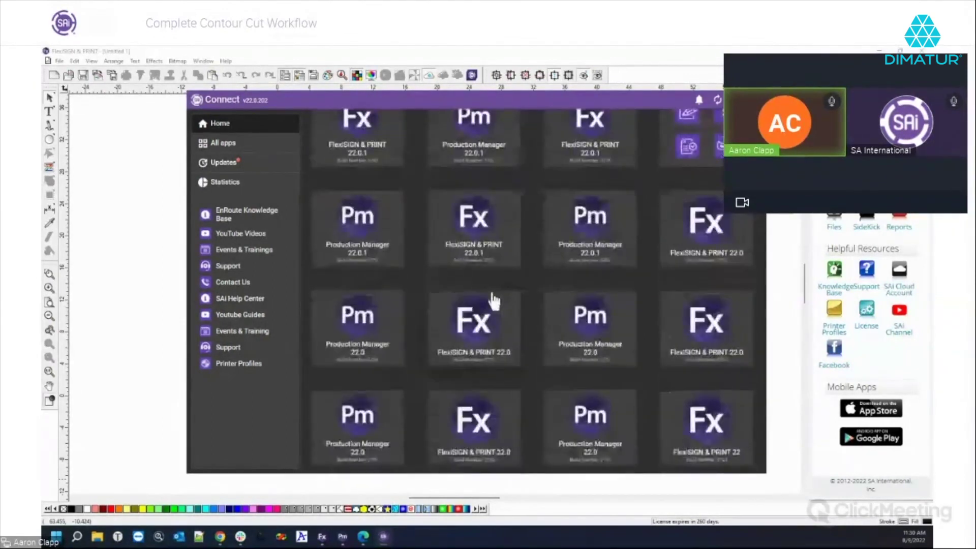
{"action": "scroll", "coordinate": [493, 300], "scroll_direction": "down", "scroll_amount": 1}
{"action": "scroll", "coordinate": [493, 301], "scroll_direction": "up", "scroll_amount": 7}
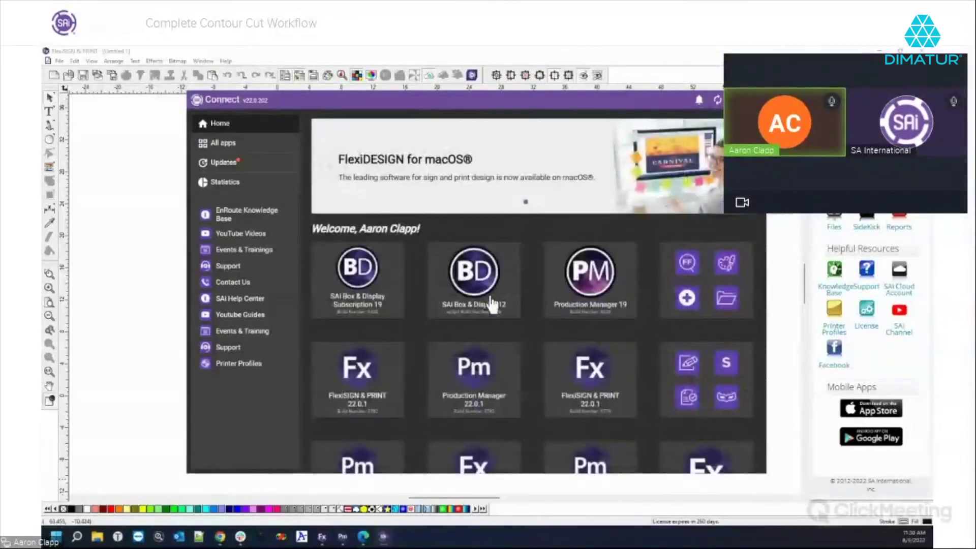
{"action": "scroll", "coordinate": [490, 305], "scroll_direction": "down", "scroll_amount": 4}
{"action": "scroll", "coordinate": [486, 306], "scroll_direction": "down", "scroll_amount": 3}
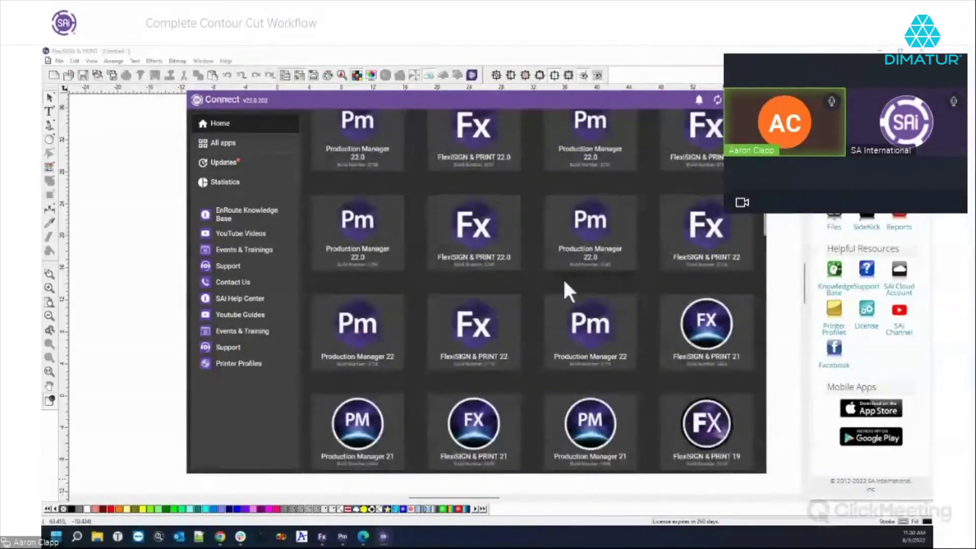
{"action": "scroll", "coordinate": [566, 289], "scroll_direction": "up", "scroll_amount": 7}
{"action": "scroll", "coordinate": [565, 289], "scroll_direction": "up", "scroll_amount": 2}
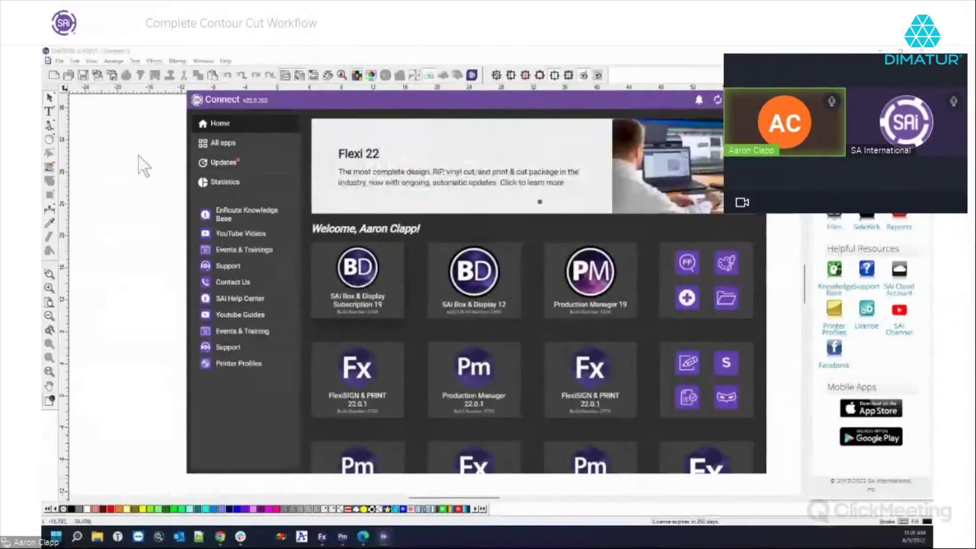
Show the available software updates in SAi Connect, close the window, and briefly reopen Connect from FlexiSIGN & PRINT
{"action": "left_click", "coordinate": [221, 165]}
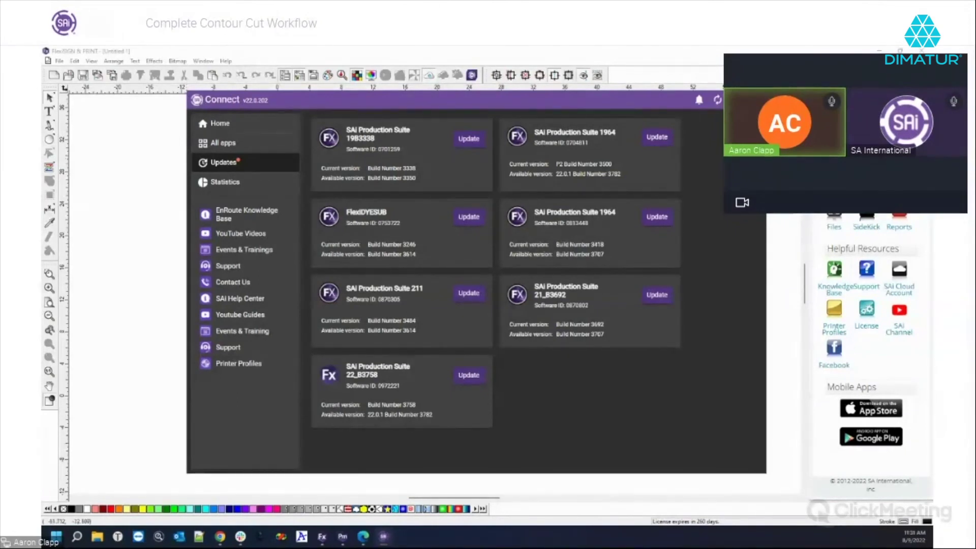
{"action": "left_click", "coordinate": [757, 99]}
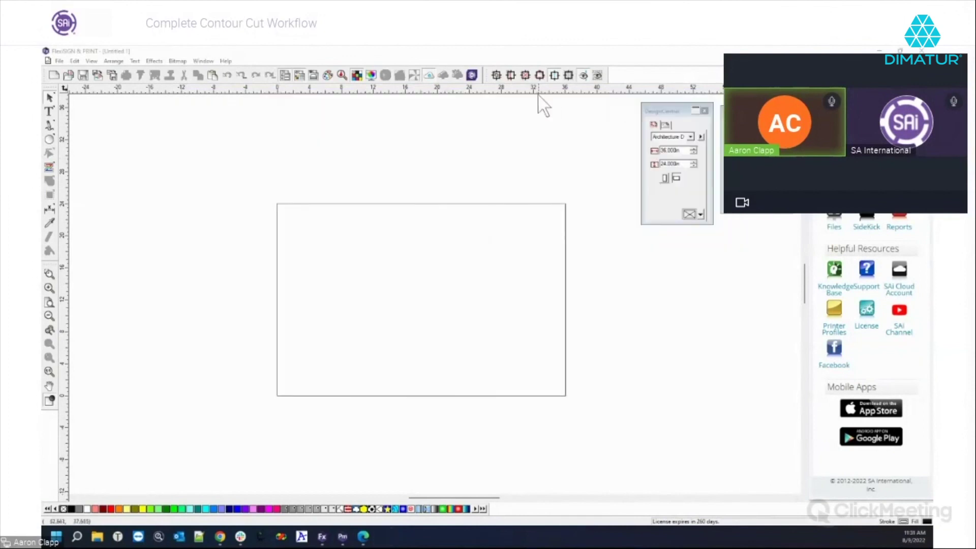
{"action": "left_click", "coordinate": [472, 74]}
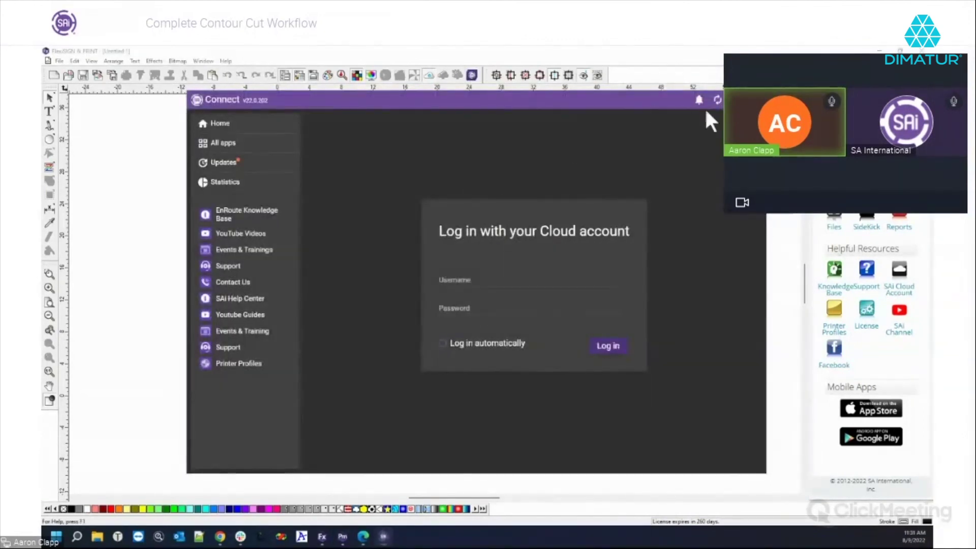
{"action": "left_click", "coordinate": [758, 100]}
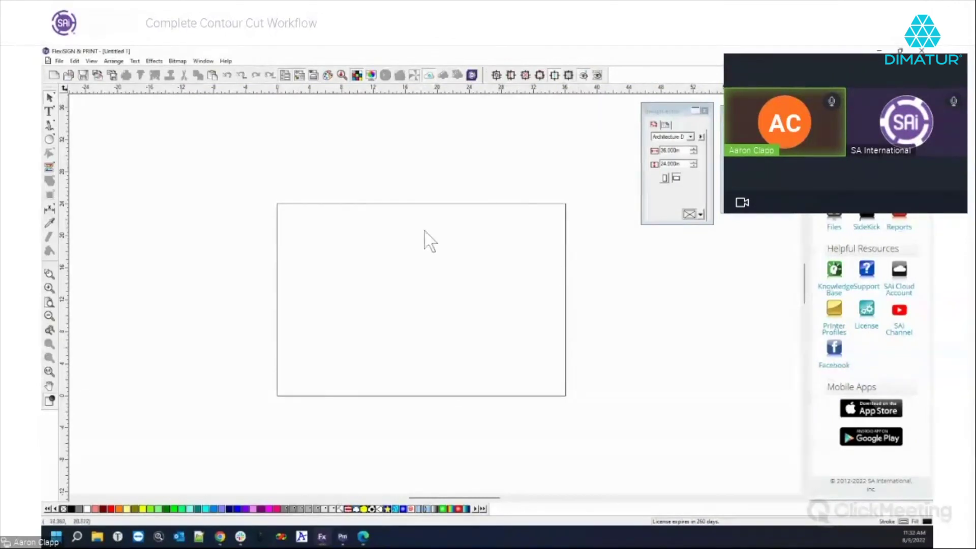
{"action": "left_click_drag", "start_coordinate": [240, 180], "coordinate": [542, 385]}
{"action": "left_click_drag", "start_coordinate": [257, 185], "coordinate": [607, 423]}
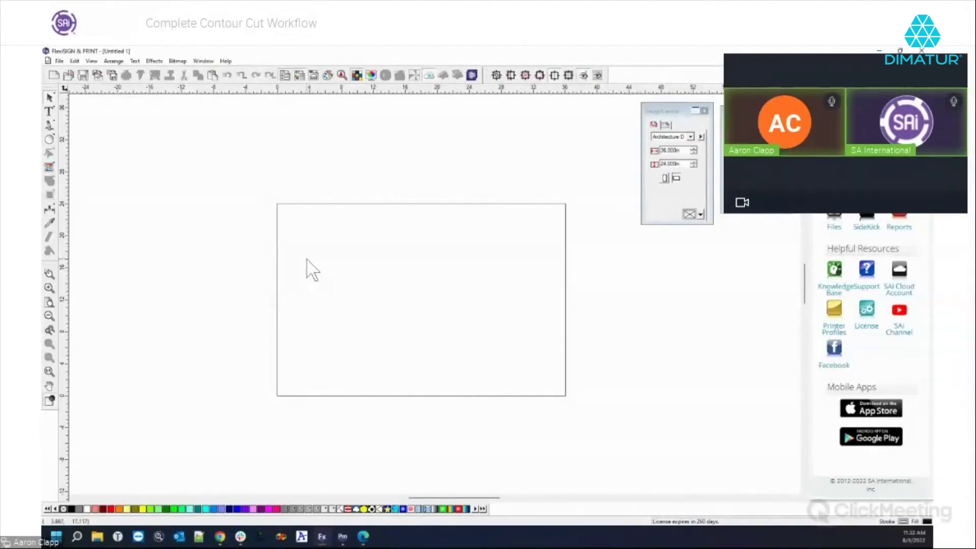
Add the text TEST in Arial Regular and enlarge it to about 33.0 × 9.7 in across the page
{"action": "left_click", "coordinate": [49, 111]}
{"action": "left_click", "coordinate": [361, 296]}
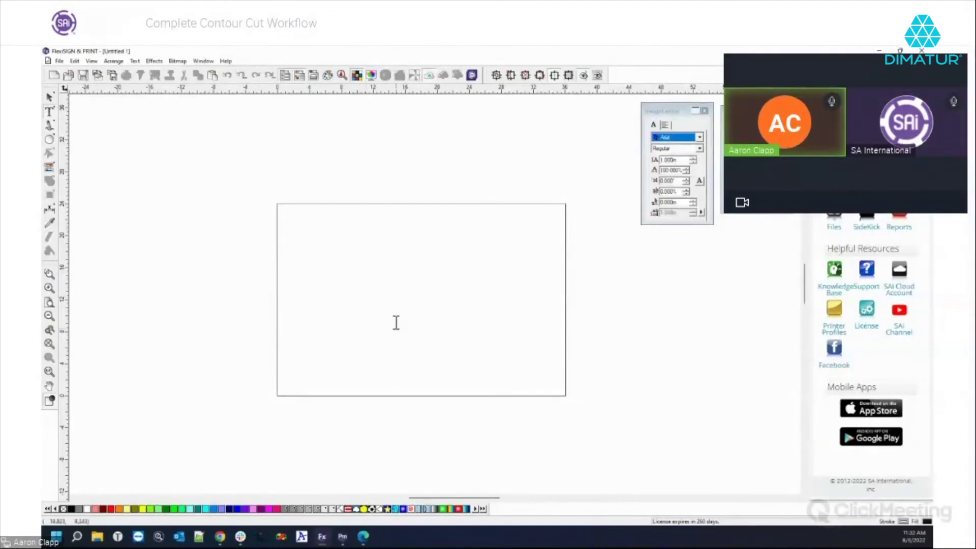
{"action": "type", "text": "TEST"}
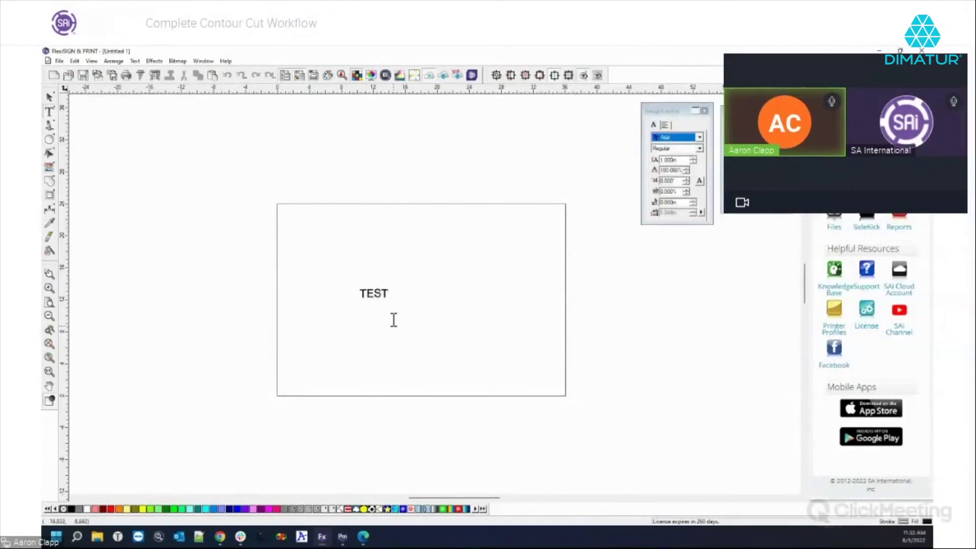
{"action": "right_click", "coordinate": [374, 315]}
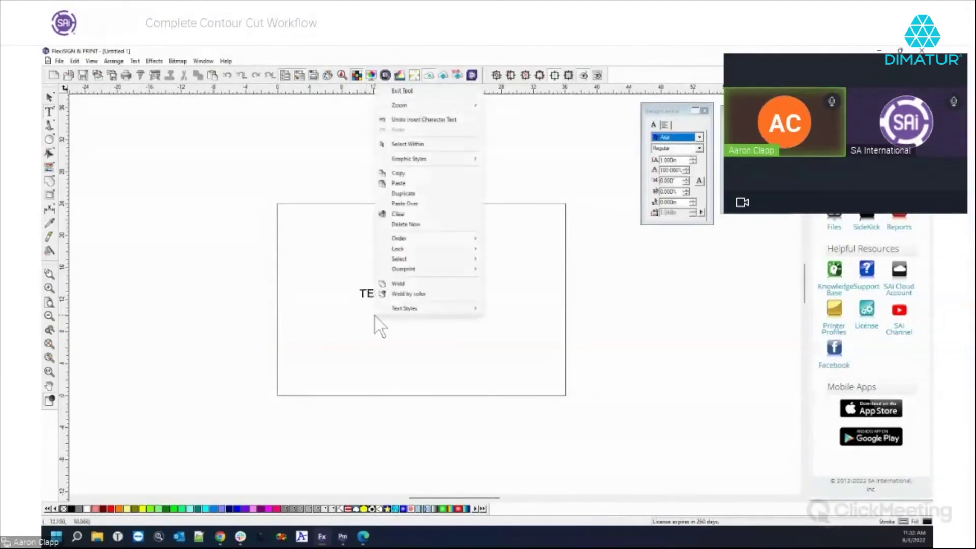
{"action": "left_click", "coordinate": [403, 92]}
{"action": "left_click_drag", "start_coordinate": [388, 297], "coordinate": [538, 365]}
{"action": "left_click_drag", "start_coordinate": [524, 333], "coordinate": [444, 334]}
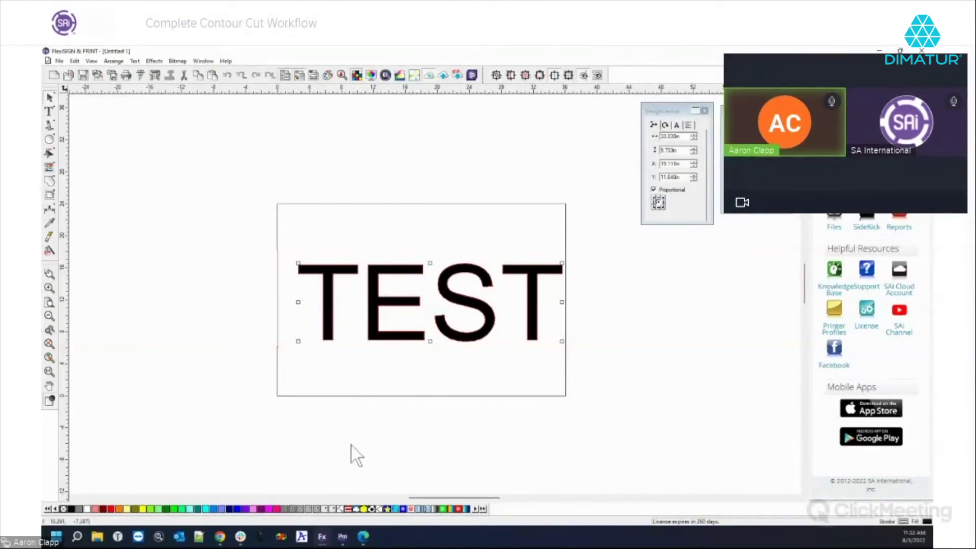
Reposition the TEST text and scale it down proportionally to about 20.2 in wide, centred near X 11.8, Y 13.0 in
{"action": "left_click_drag", "start_coordinate": [224, 205], "coordinate": [585, 395]}
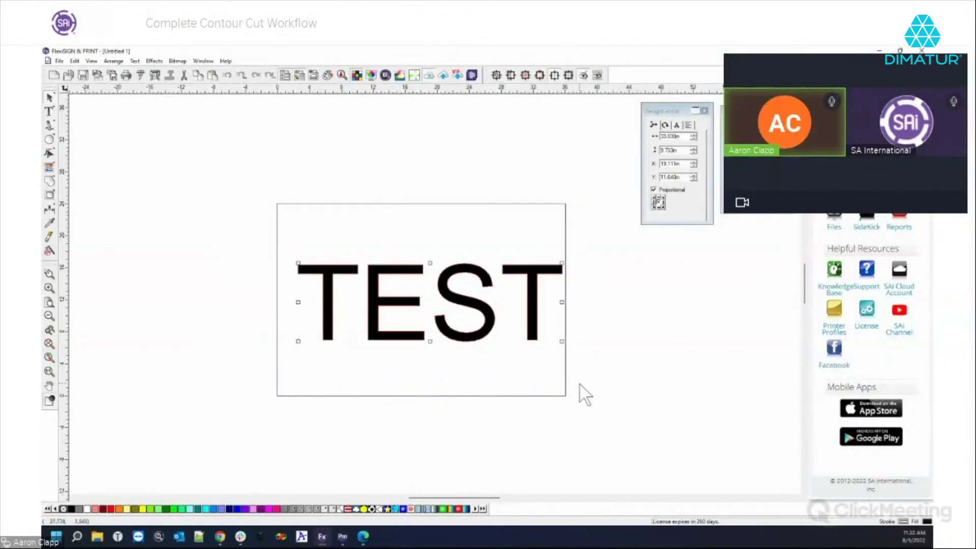
{"action": "mouse_move", "coordinate": [335, 283]}
{"action": "left_mouse_down"}
{"action": "mouse_move", "coordinate": [327, 261]}
{"action": "mouse_move", "coordinate": [296, 239]}
{"action": "mouse_move", "coordinate": [327, 273]}
{"action": "left_mouse_up"}
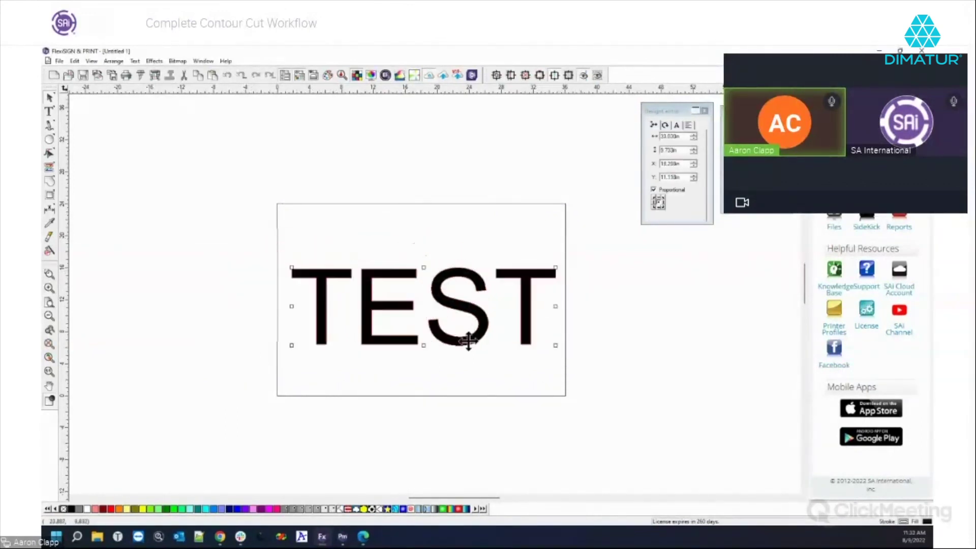
{"action": "left_click_drag", "start_coordinate": [556, 345], "coordinate": [414, 316]}
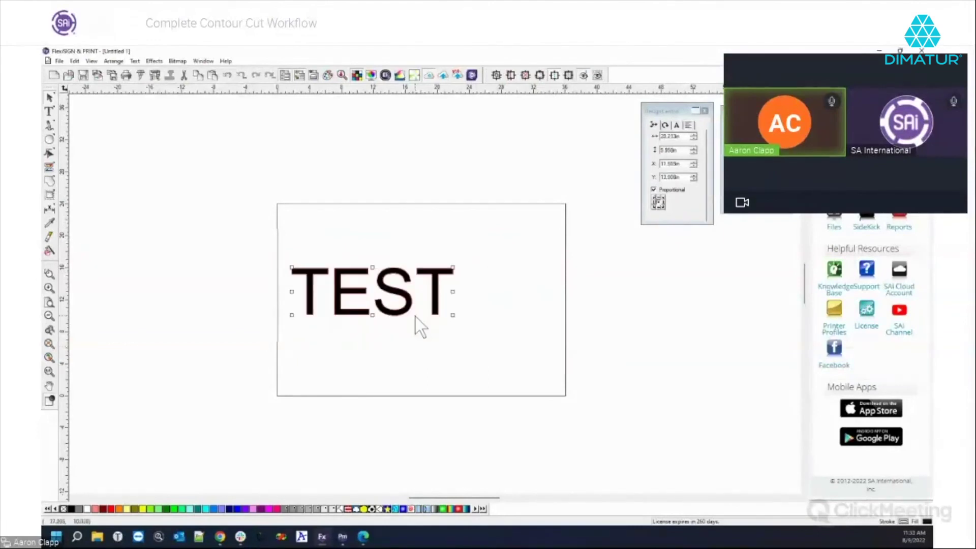
Define a fill pattern from the selected TEST text
{"action": "left_click", "coordinate": [75, 61]}
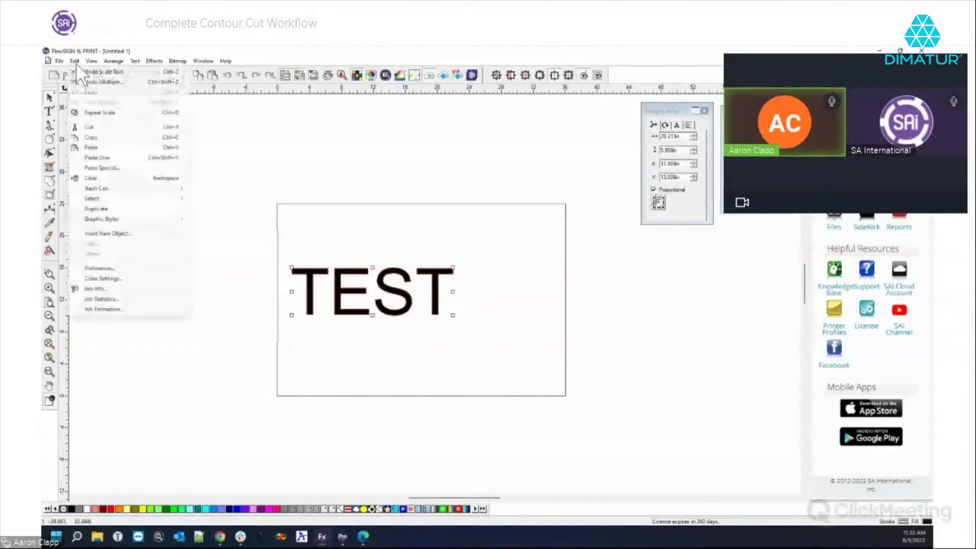
{"action": "mouse_move", "coordinate": [90, 63]}
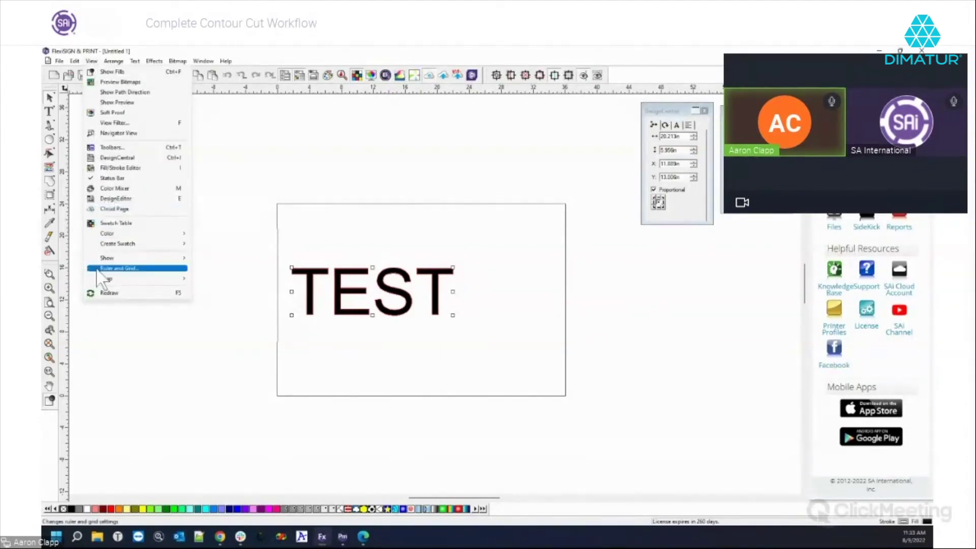
{"action": "mouse_move", "coordinate": [116, 244]}
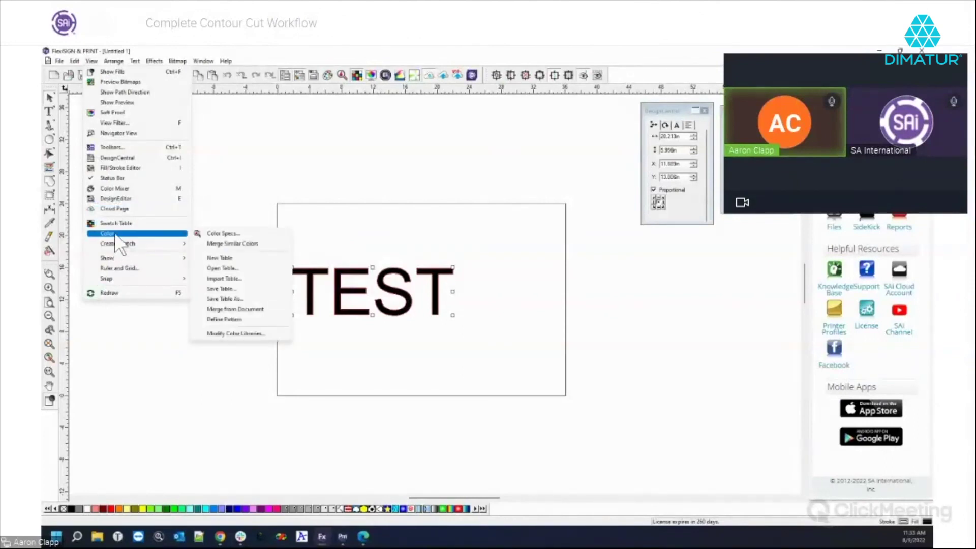
{"action": "left_click", "coordinate": [231, 319]}
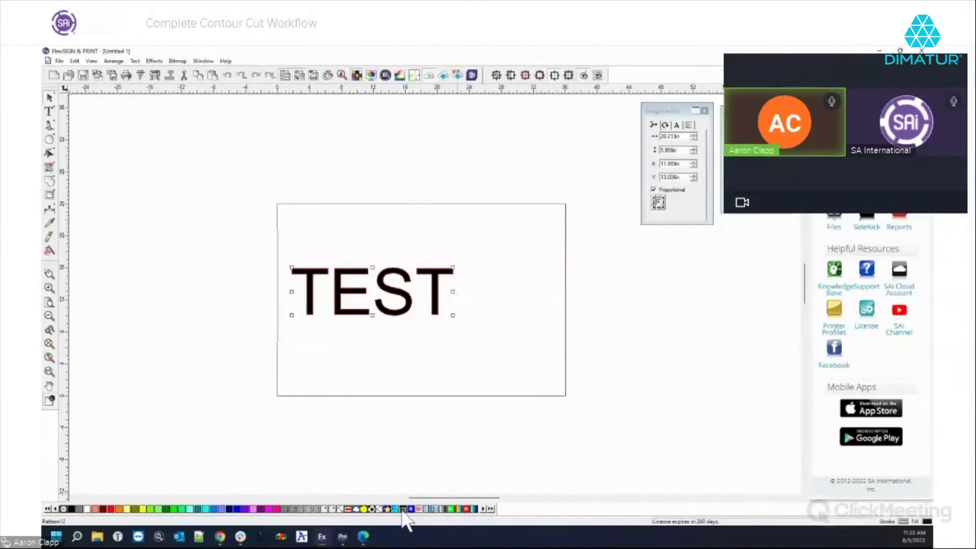
Delete the TEST text from the page and draw a circle about 52.4 in in diameter
{"action": "left_click_drag", "start_coordinate": [245, 195], "coordinate": [535, 358]}
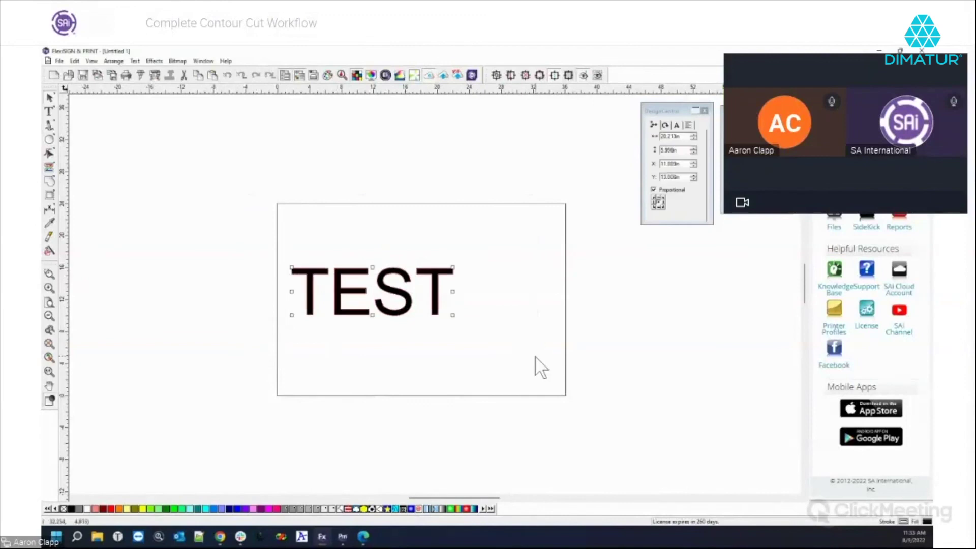
{"action": "key", "text": "Delete"}
{"action": "left_click", "coordinate": [50, 139]}
{"action": "left_click_drag", "start_coordinate": [307, 257], "coordinate": [492, 356]}
{"action": "right_click", "coordinate": [572, 370]}
{"action": "left_click", "coordinate": [593, 376]}
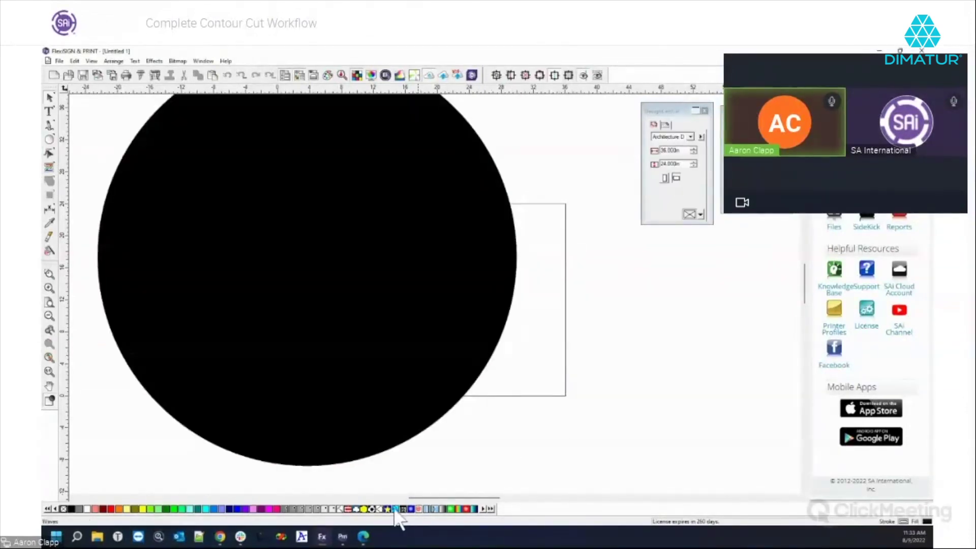
Fill the circle with the new TEST pattern and move it to about X 17.3, Y 15.9 in
{"action": "left_click", "coordinate": [380, 406]}
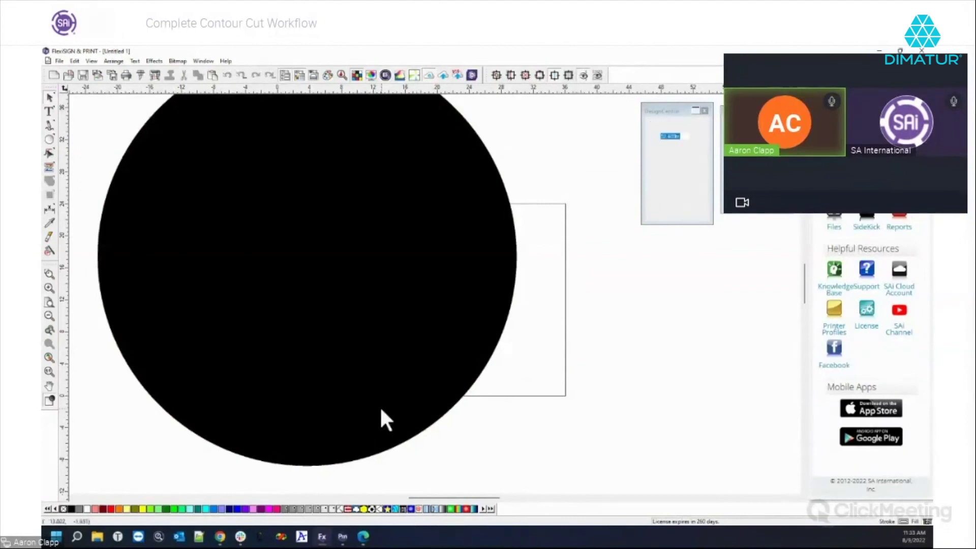
{"action": "left_click", "coordinate": [400, 509]}
{"action": "scroll", "coordinate": [392, 382], "scroll_direction": "down", "scroll_amount": 3}
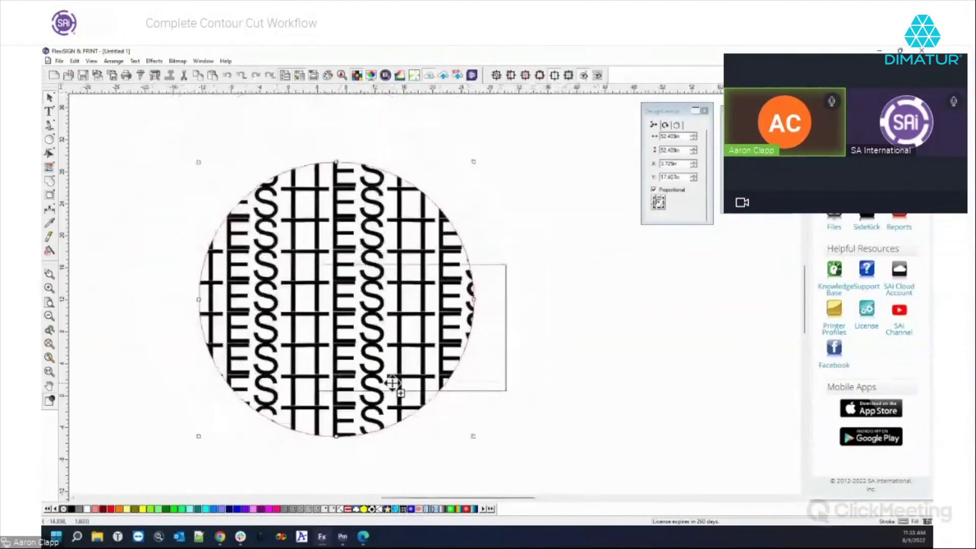
{"action": "left_click_drag", "start_coordinate": [339, 331], "coordinate": [395, 336]}
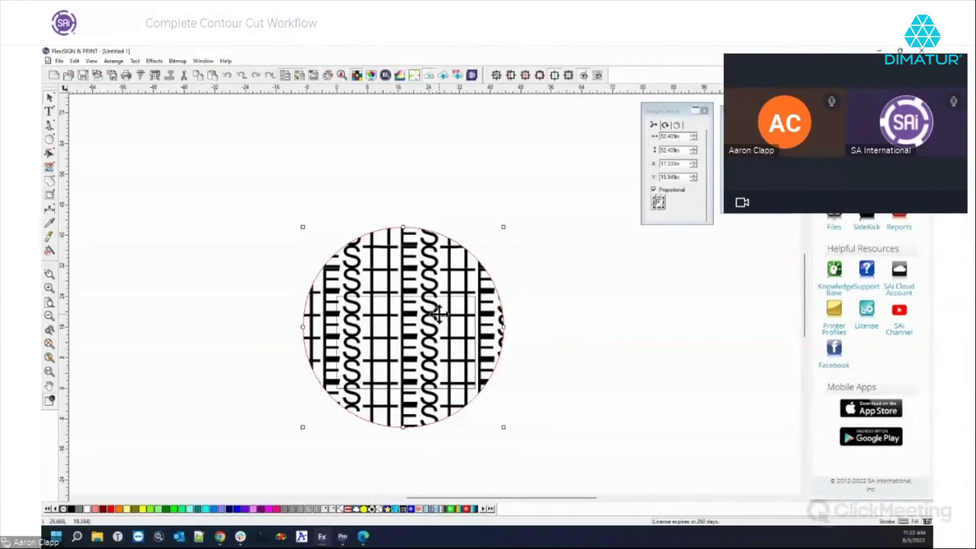
Undo the circle's move, pattern fill and drawing, and the deletion of the TEST text
{"action": "key", "text": "ctrl+z"}
{"action": "key", "text": "ctrl+z"}
{"action": "key", "text": "ctrl+z"}
{"action": "key", "text": "ctrl+z"}
{"action": "key", "text": "ctrl+z"}
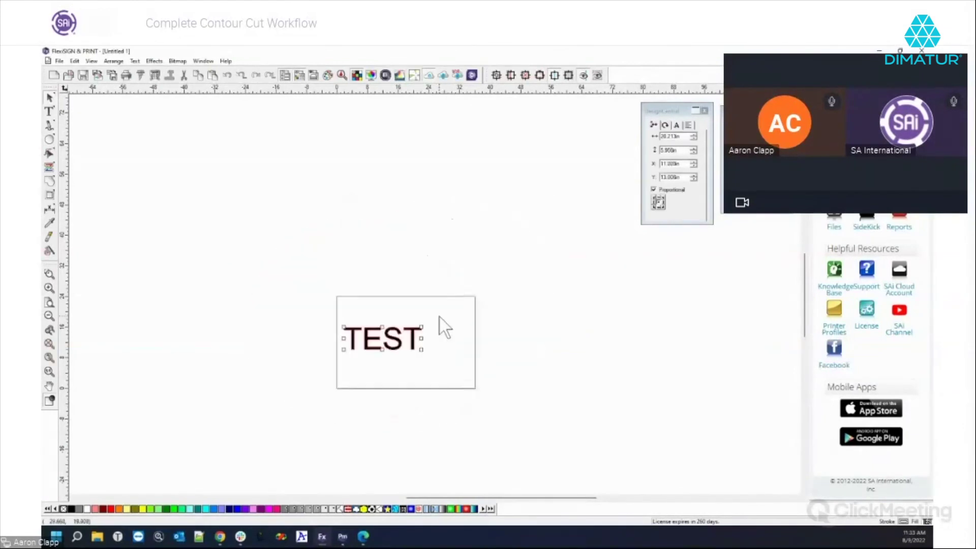
Import Sign Shop.tif from the Tiffs folder and place it over the upper part of the page, overlapping the TEST text
{"action": "left_click", "coordinate": [58, 61]}
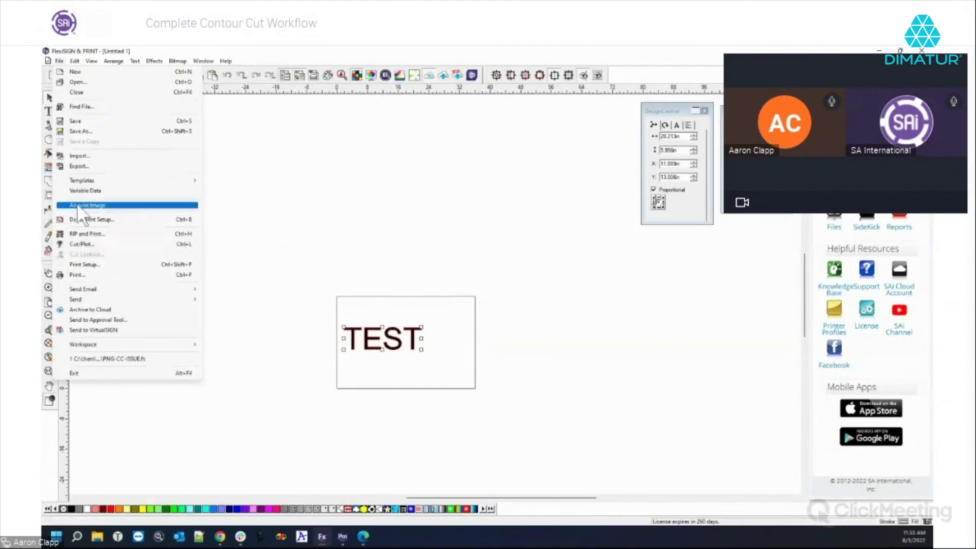
{"action": "left_click", "coordinate": [92, 157]}
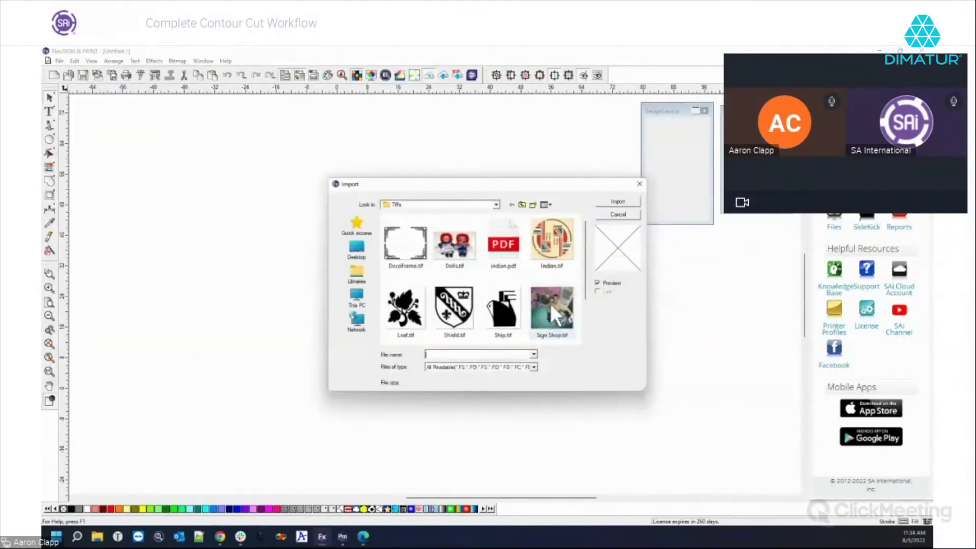
{"action": "left_click", "coordinate": [551, 305]}
{"action": "left_click", "coordinate": [616, 203]}
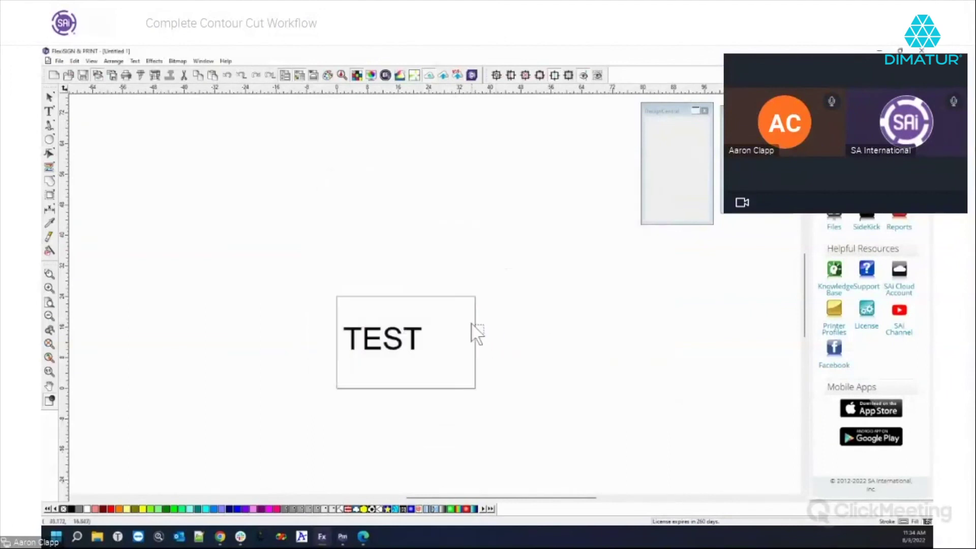
{"action": "left_click_drag", "start_coordinate": [367, 248], "coordinate": [401, 280]}
{"action": "left_click_drag", "start_coordinate": [490, 340], "coordinate": [483, 351]}
Move the TEST text onto the middle of the photo and bring it to the front
{"action": "left_click", "coordinate": [351, 338]}
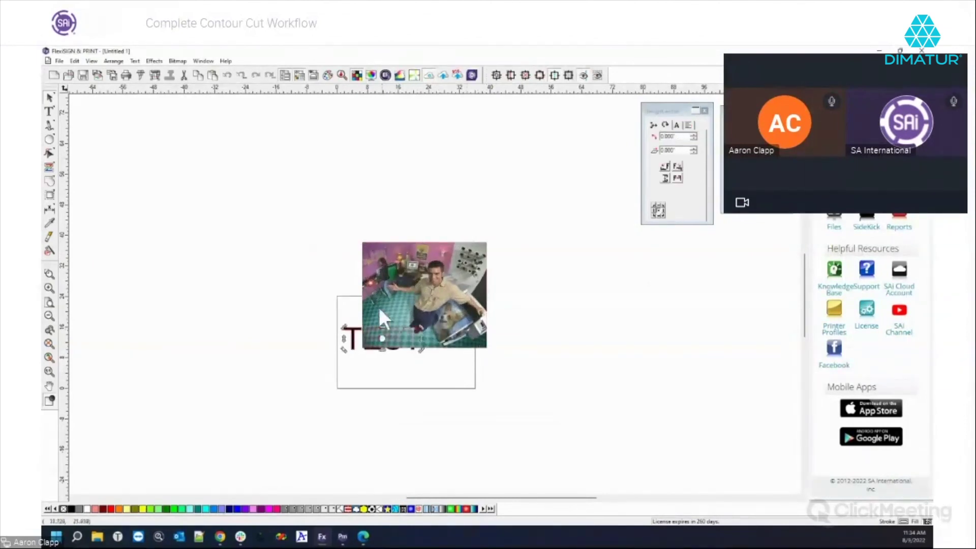
{"action": "left_click_drag", "start_coordinate": [356, 337], "coordinate": [392, 304]}
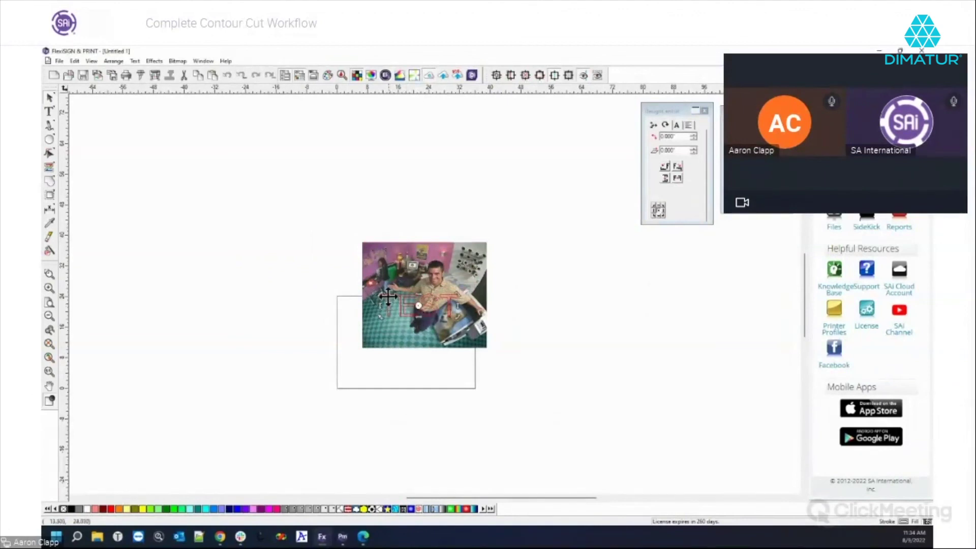
{"action": "right_click", "coordinate": [388, 296]}
{"action": "mouse_move", "coordinate": [427, 221]}
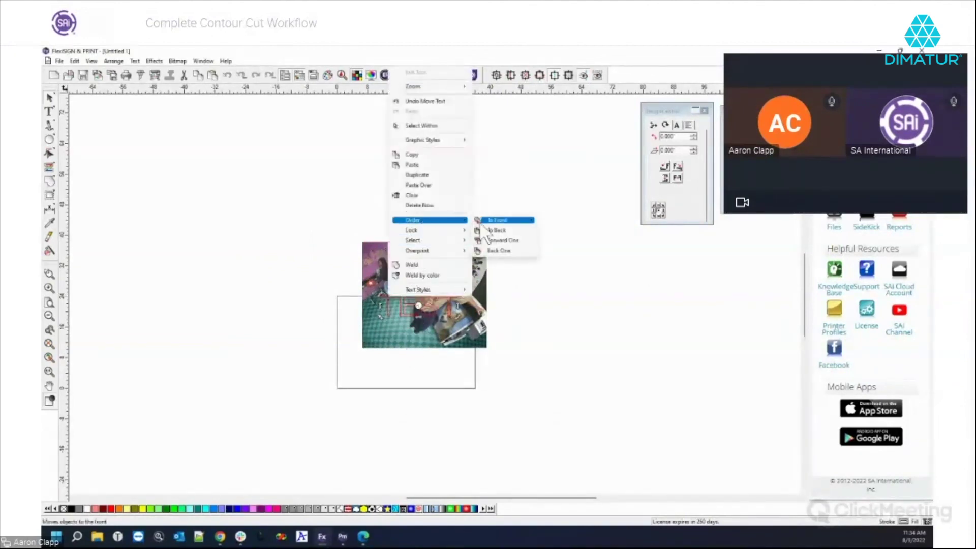
{"action": "left_click", "coordinate": [482, 222]}
Mask the photo with the TEST text so the image fills the letters
{"action": "left_click_drag", "start_coordinate": [338, 220], "coordinate": [559, 414]}
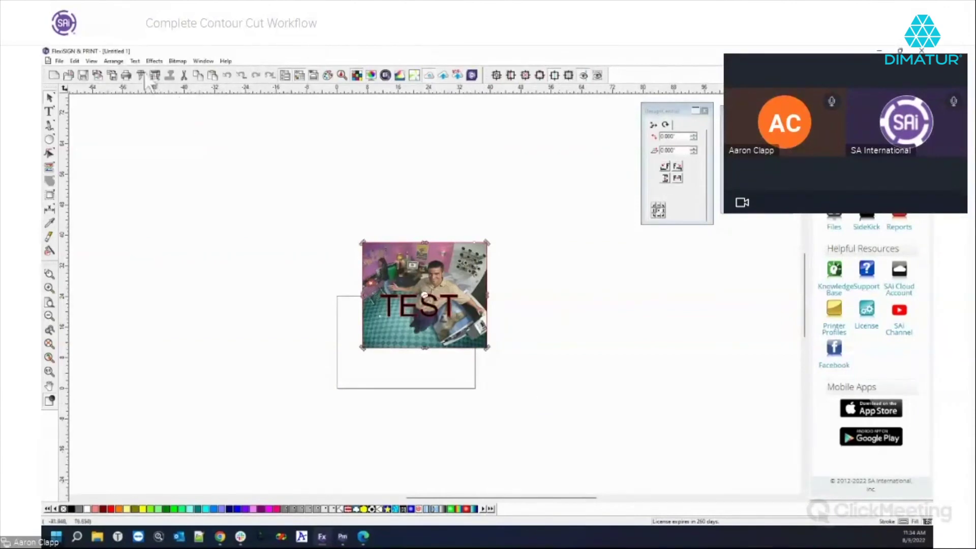
{"action": "left_click", "coordinate": [121, 62]}
{"action": "mouse_move", "coordinate": [152, 92]}
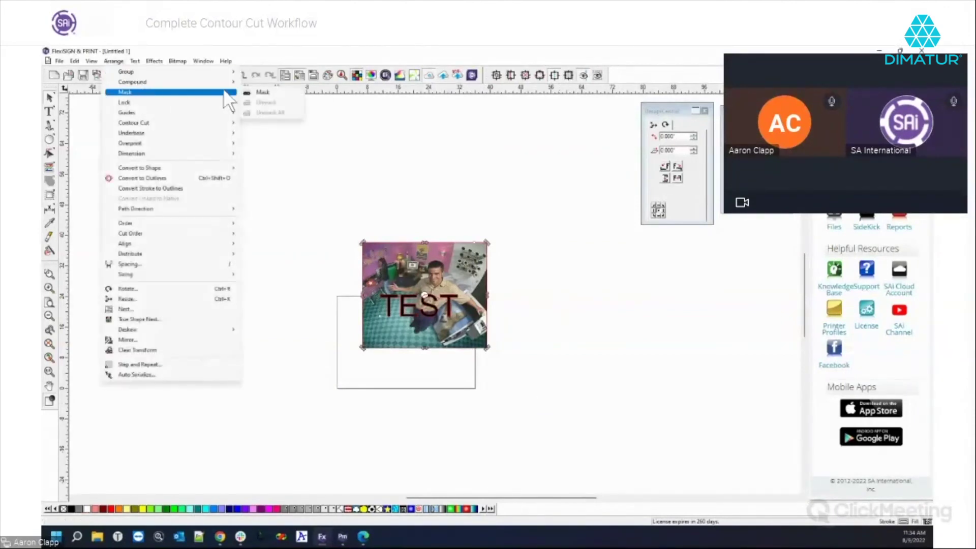
{"action": "left_click", "coordinate": [257, 98]}
{"action": "left_click", "coordinate": [386, 247]}
{"action": "scroll", "coordinate": [427, 313], "scroll_direction": "up", "scroll_amount": 2}
{"action": "scroll", "coordinate": [427, 313], "scroll_direction": "up", "scroll_amount": 2}
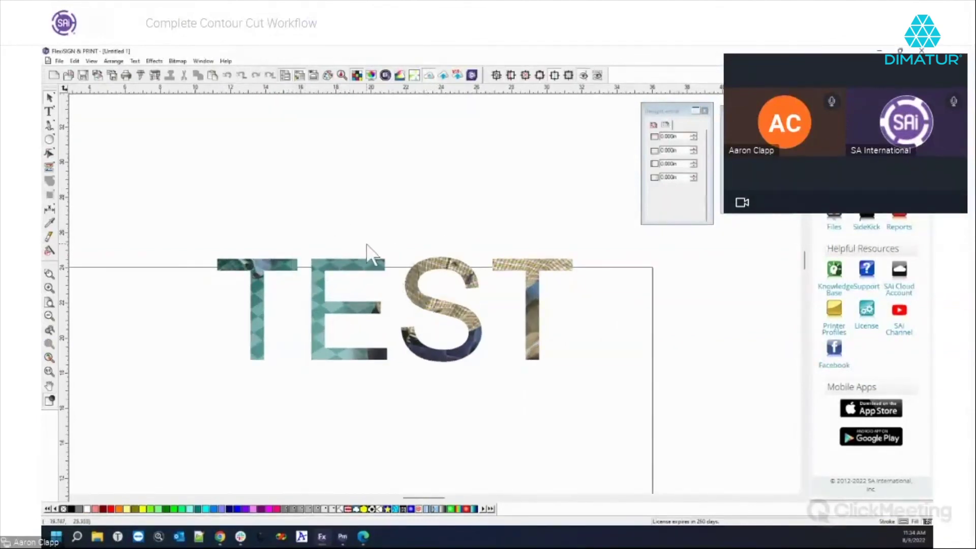
Reposition the photo inside the TEST mask so that a different part of the image fills the letters
{"action": "right_click", "coordinate": [172, 159]}
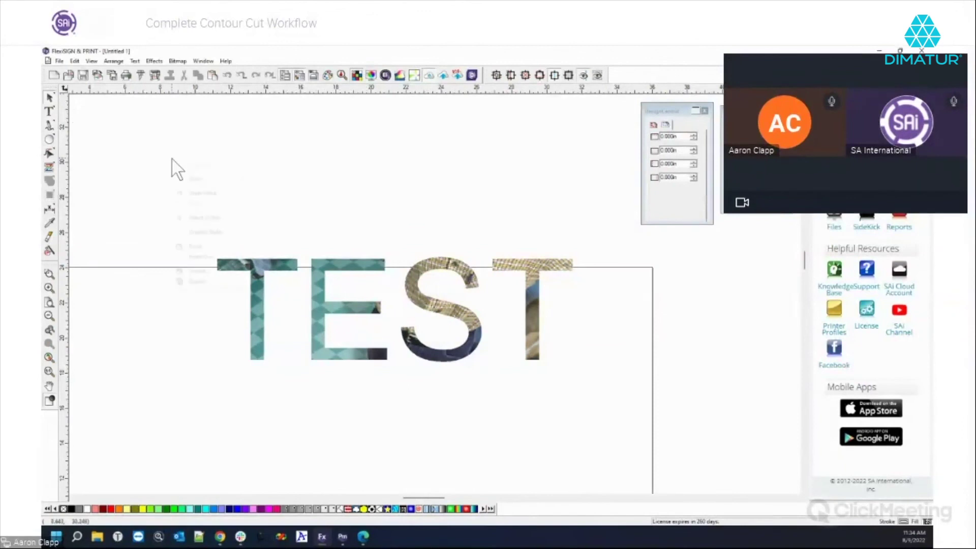
{"action": "left_click", "coordinate": [242, 261]}
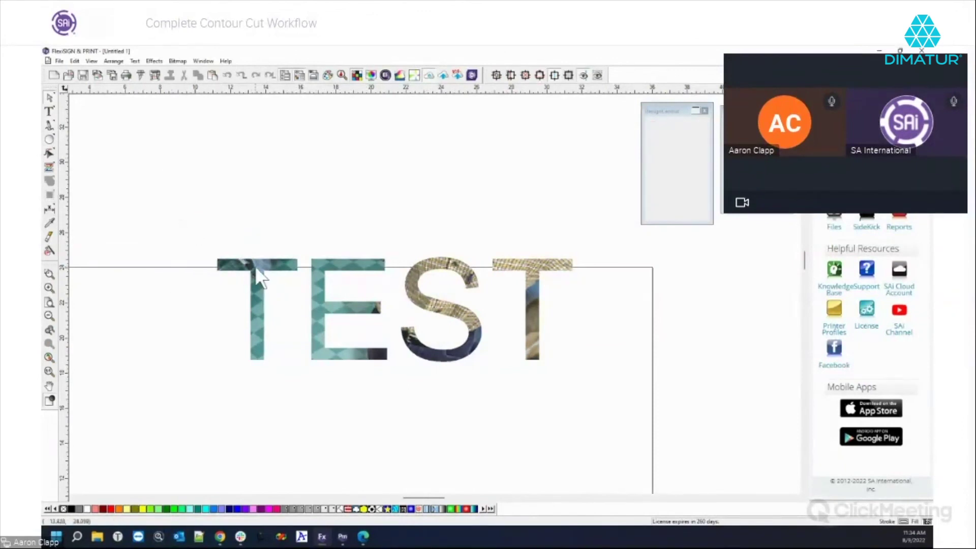
{"action": "left_click", "coordinate": [256, 266]}
{"action": "left_click_drag", "start_coordinate": [255, 266], "coordinate": [268, 209]}
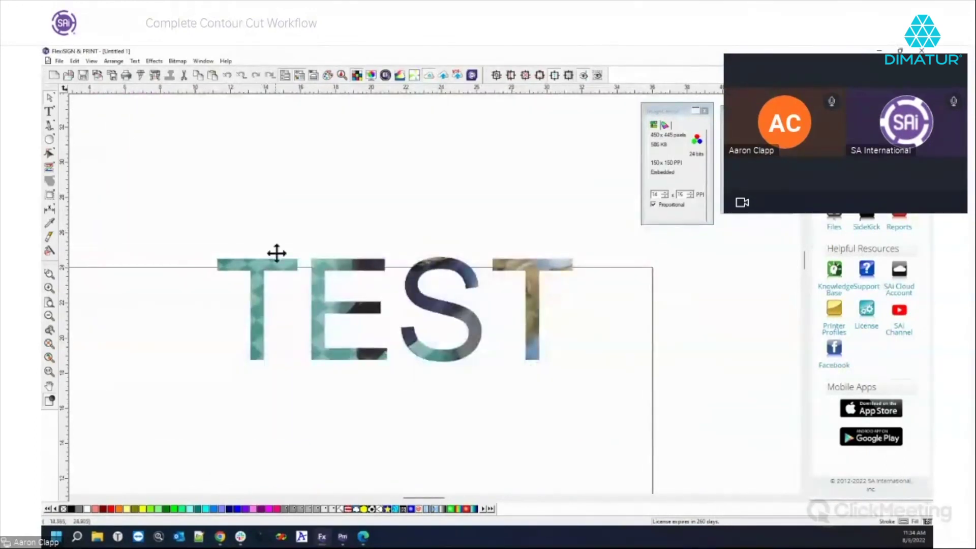
{"action": "left_click_drag", "start_coordinate": [256, 268], "coordinate": [98, 422]}
{"action": "left_click_drag", "start_coordinate": [259, 275], "coordinate": [243, 324]}
{"action": "left_click_drag", "start_coordinate": [268, 268], "coordinate": [305, 272]}
{"action": "right_click", "coordinate": [369, 124]}
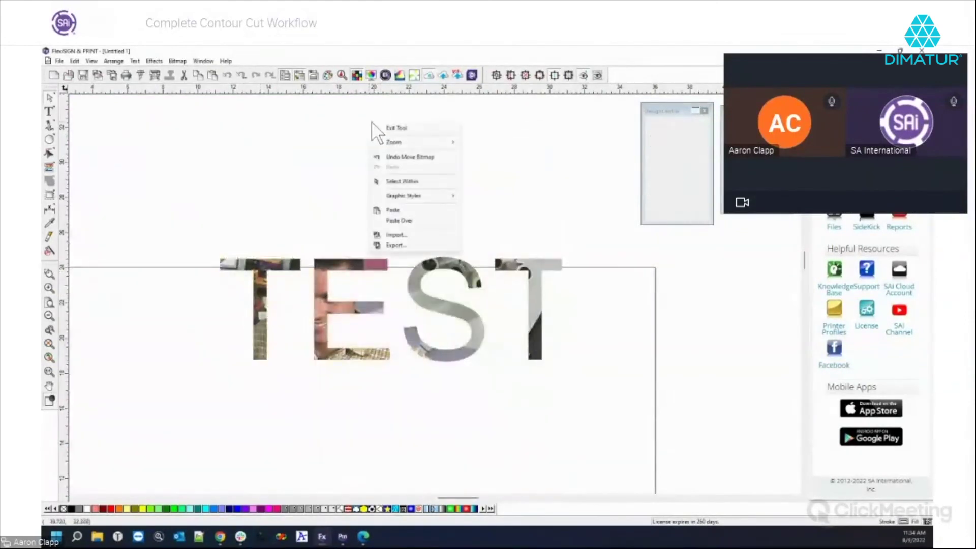
{"action": "left_click", "coordinate": [363, 128]}
Select the whole masked TEST text and move it down so that it lies fully inside the page
{"action": "scroll", "coordinate": [320, 150], "scroll_direction": "down", "scroll_amount": 4}
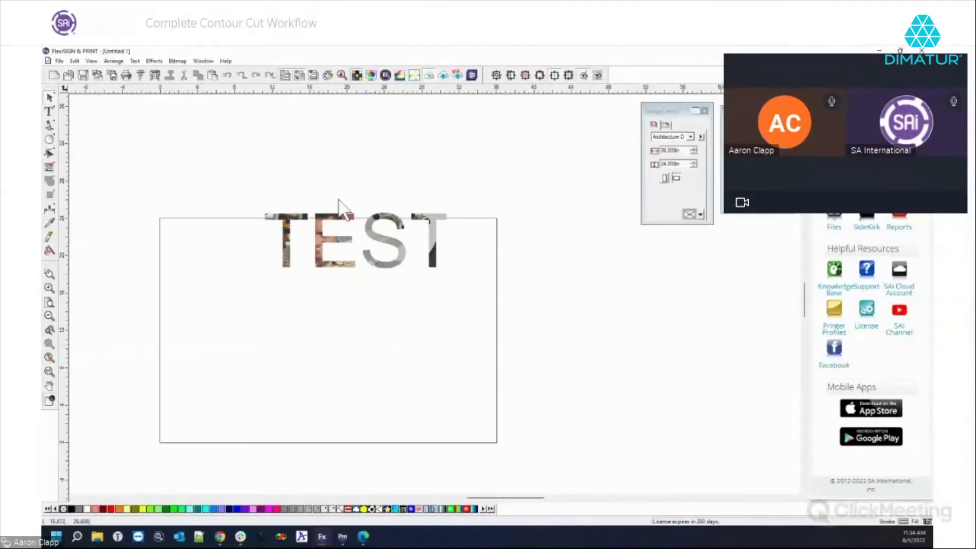
{"action": "left_click_drag", "start_coordinate": [311, 242], "coordinate": [485, 350]}
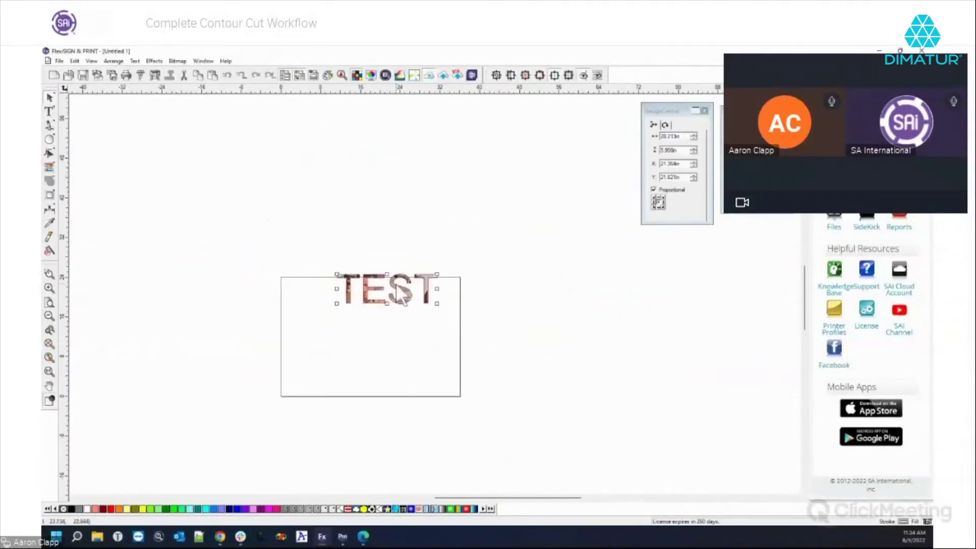
{"action": "left_click_drag", "start_coordinate": [398, 295], "coordinate": [383, 317]}
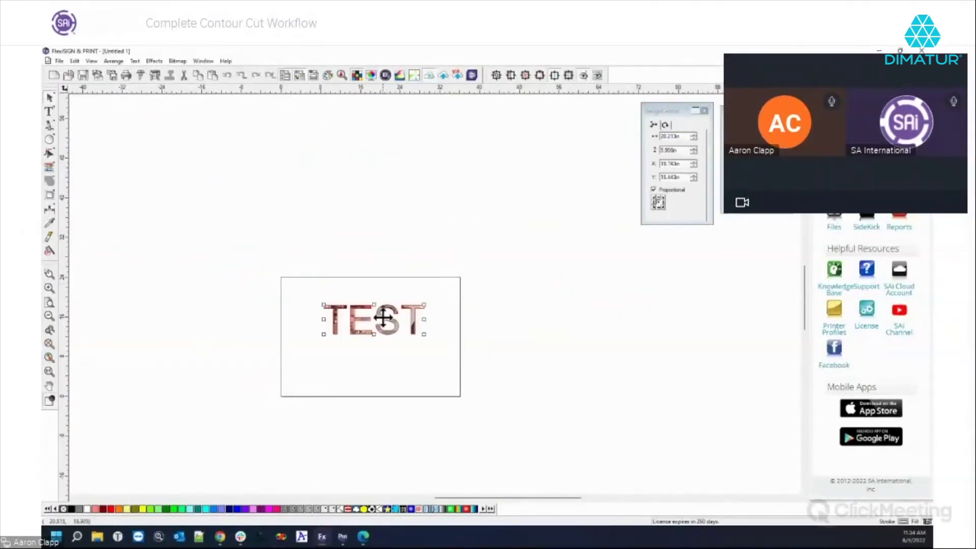